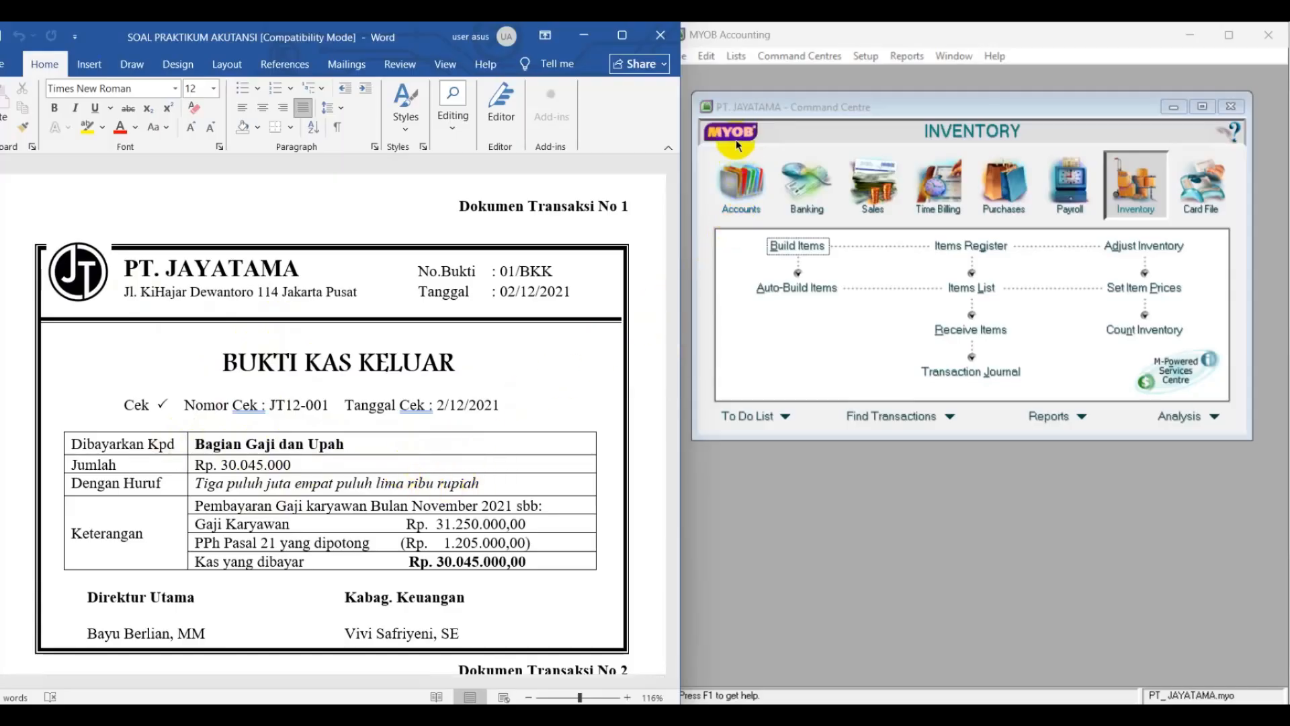
Look through the functions offered in the Accounts, Banking, Sales, Time Billing, Purchases, Payroll, Inventory and Card File command centres
left_click(756, 200)
left_click(810, 192)
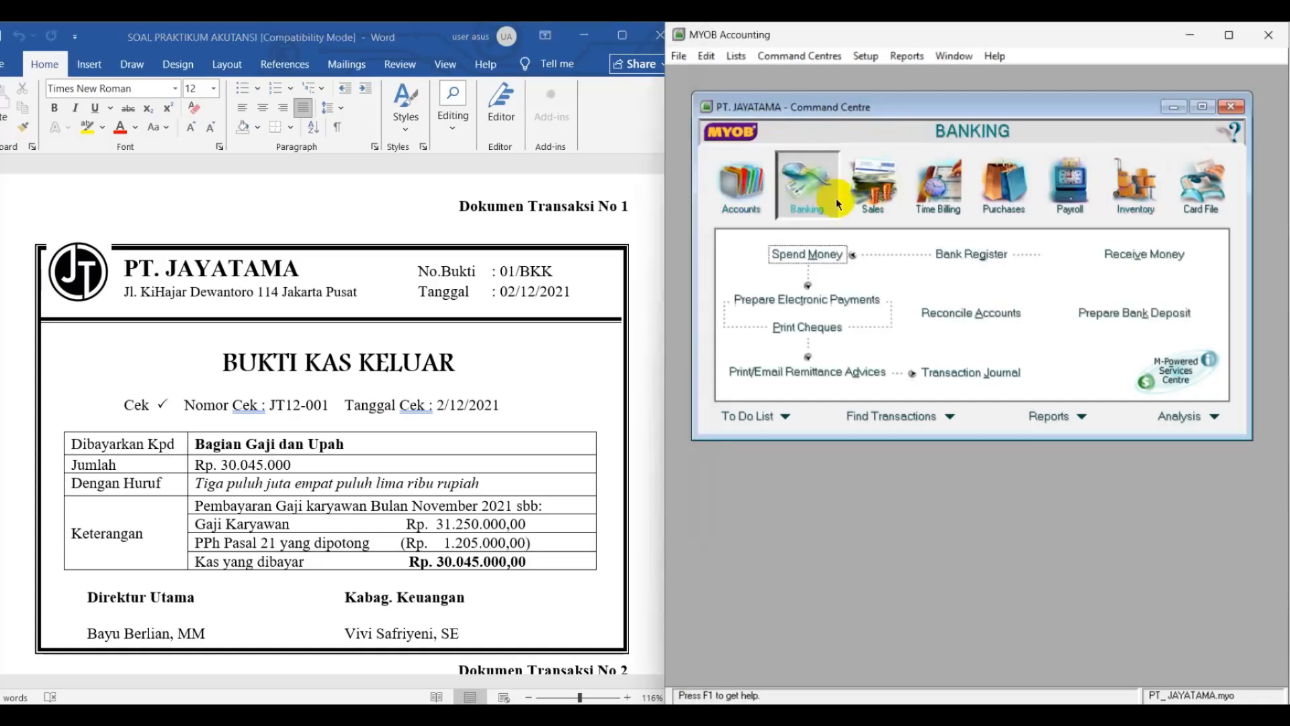
left_click(876, 191)
left_click(939, 189)
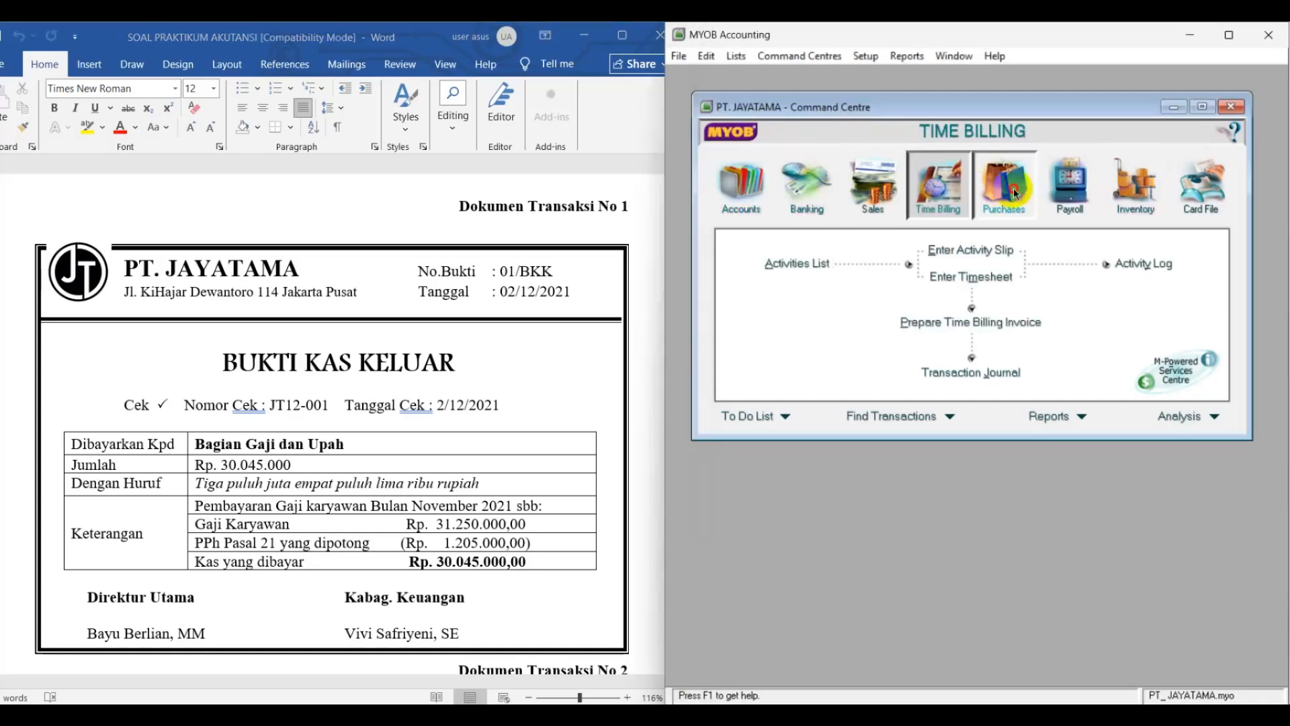
left_click(1004, 189)
left_click(1076, 187)
left_click(1136, 183)
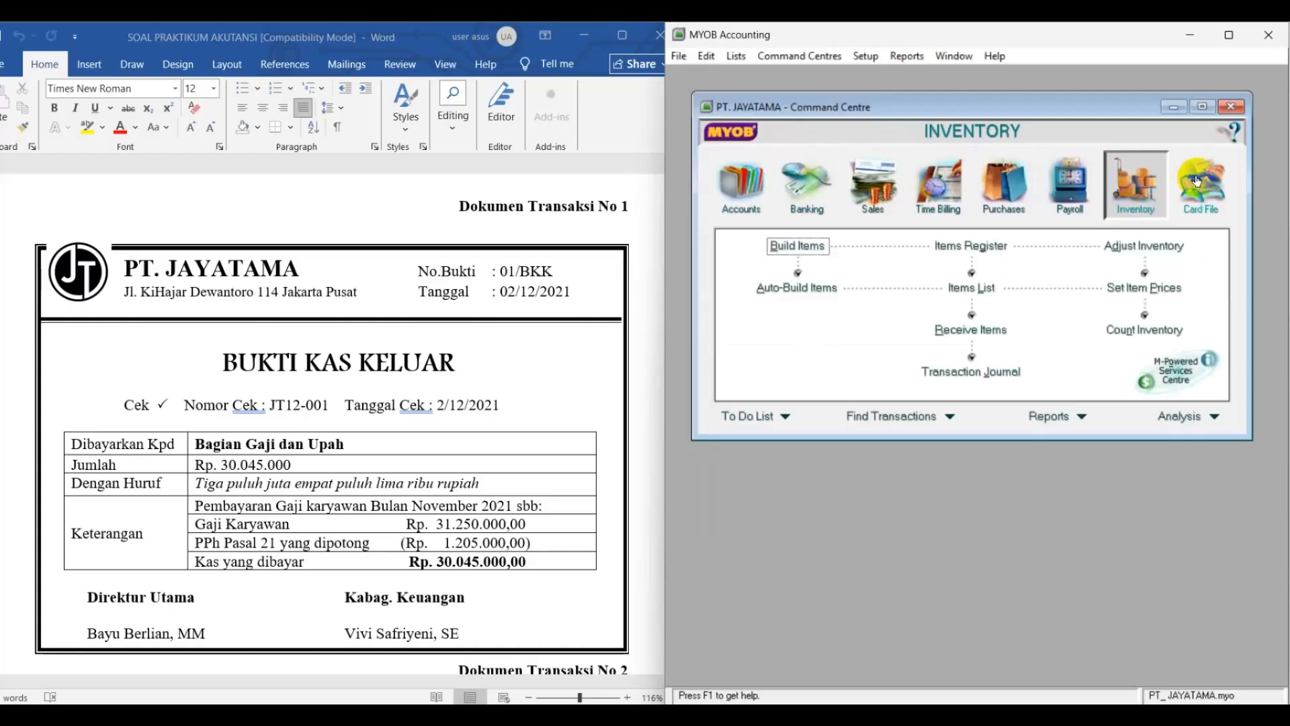
left_click(1175, 202)
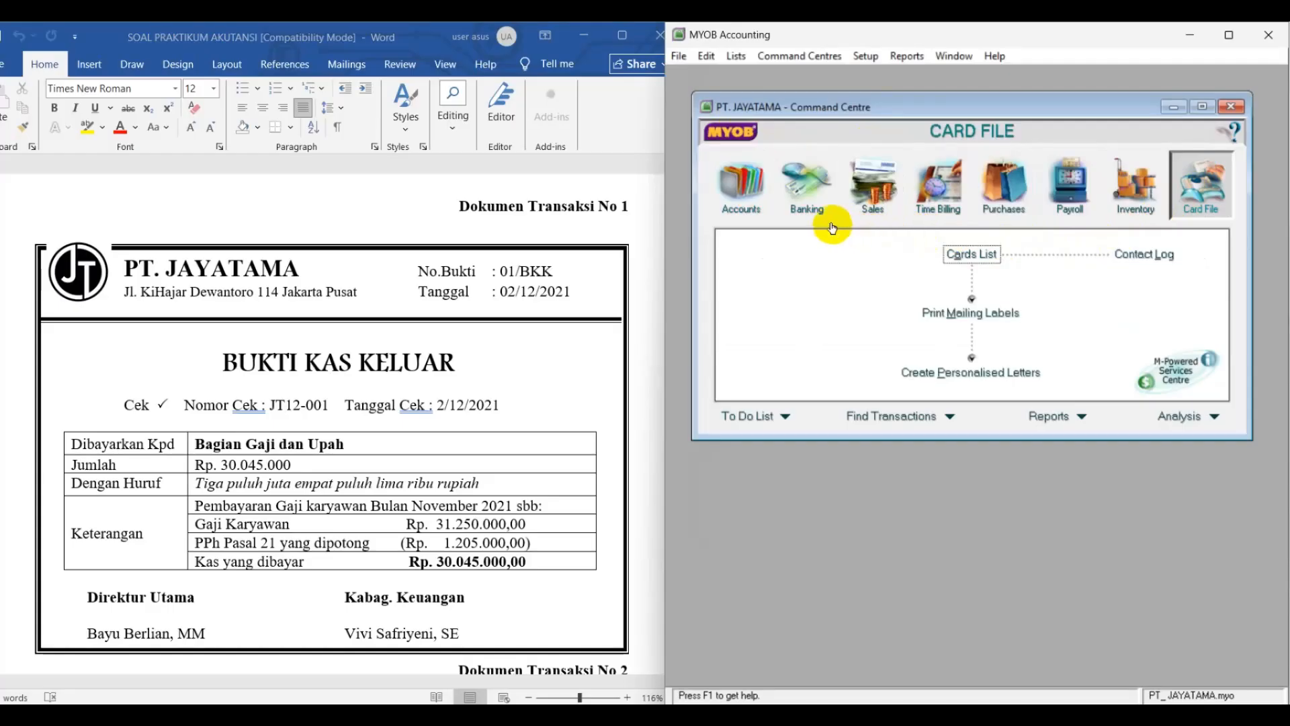
left_click(877, 199)
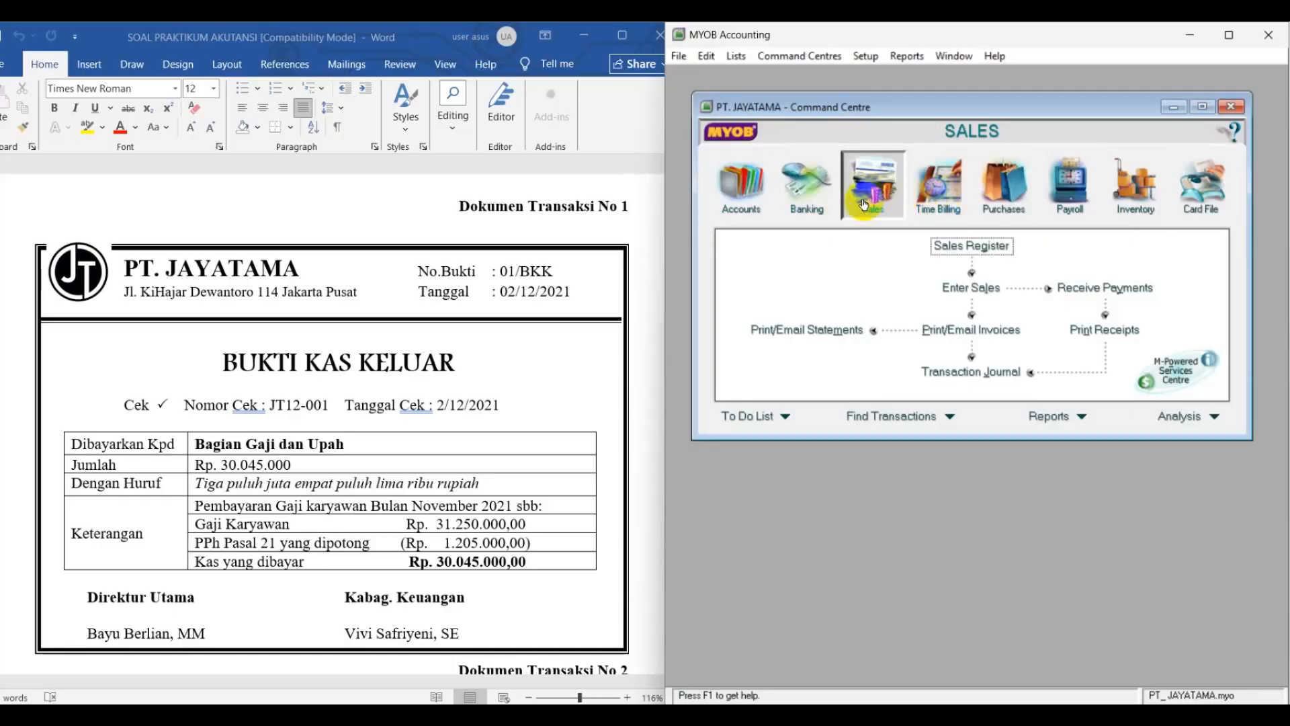
left_click(1003, 201)
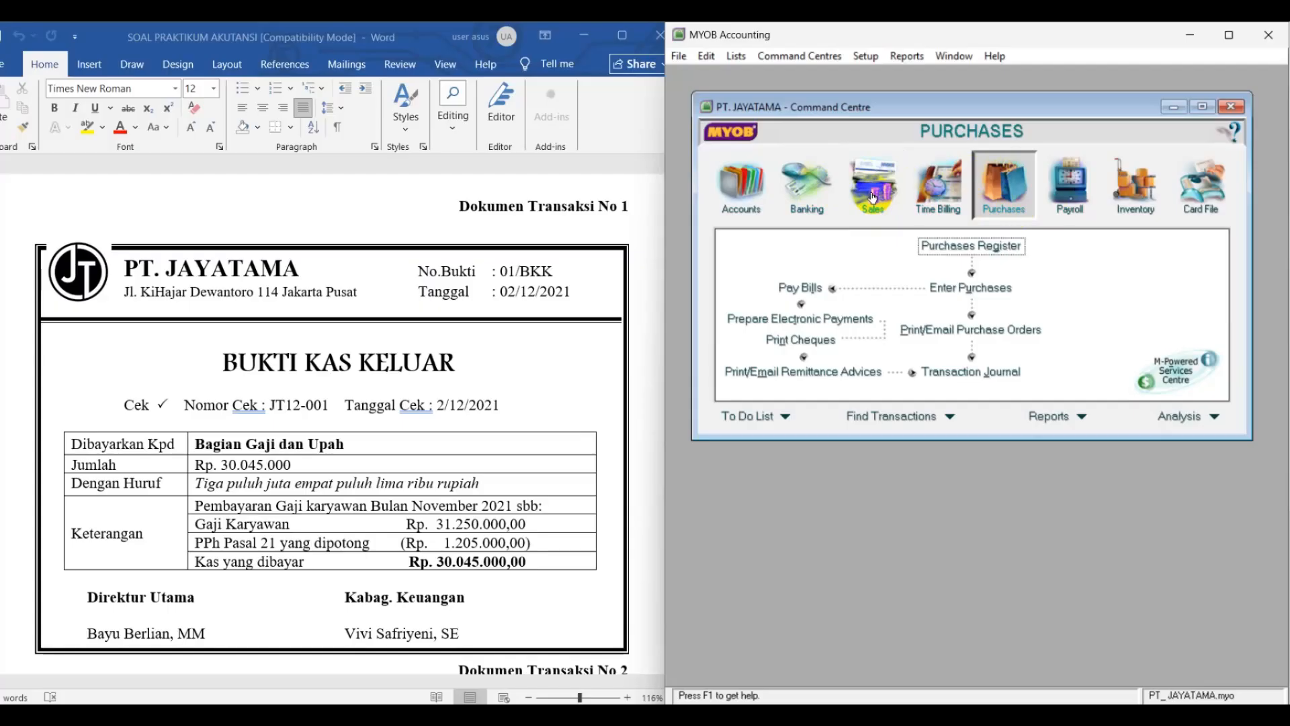
Start a Spend Money transaction in Banking, paid from account 1-1101 Cash in Bank
left_click(823, 212)
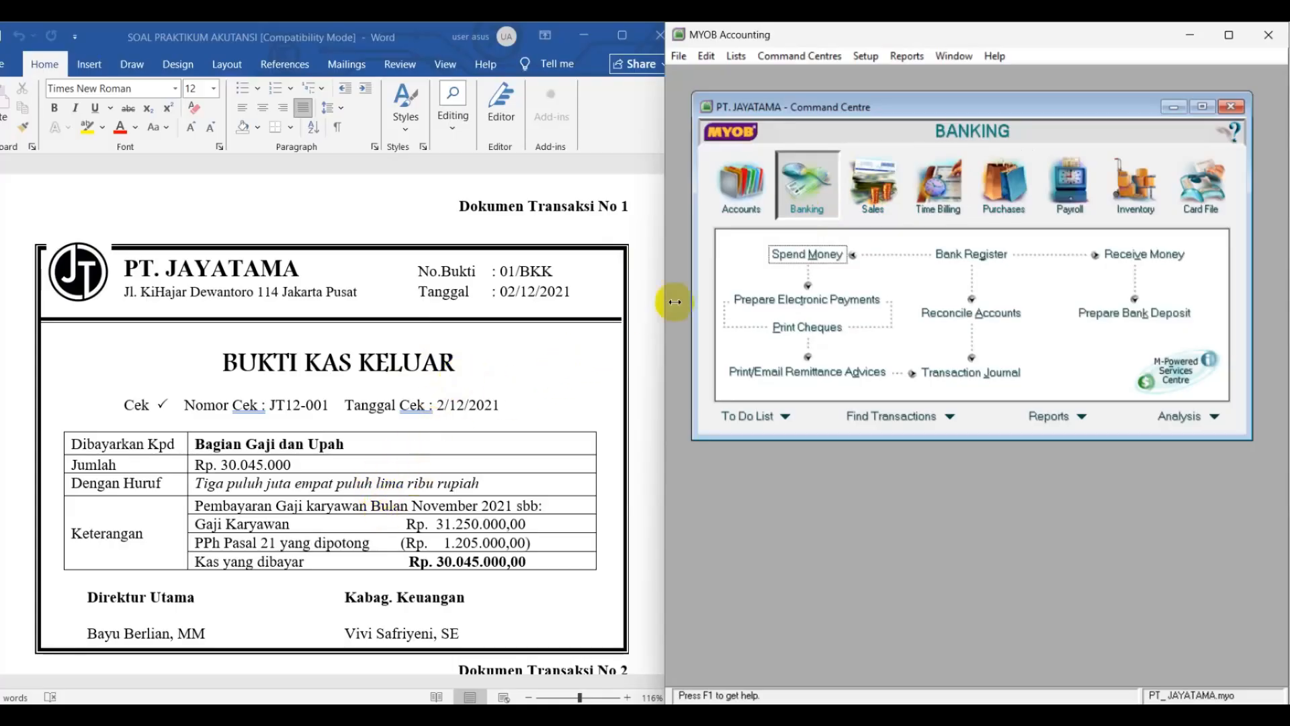
left_click(810, 256)
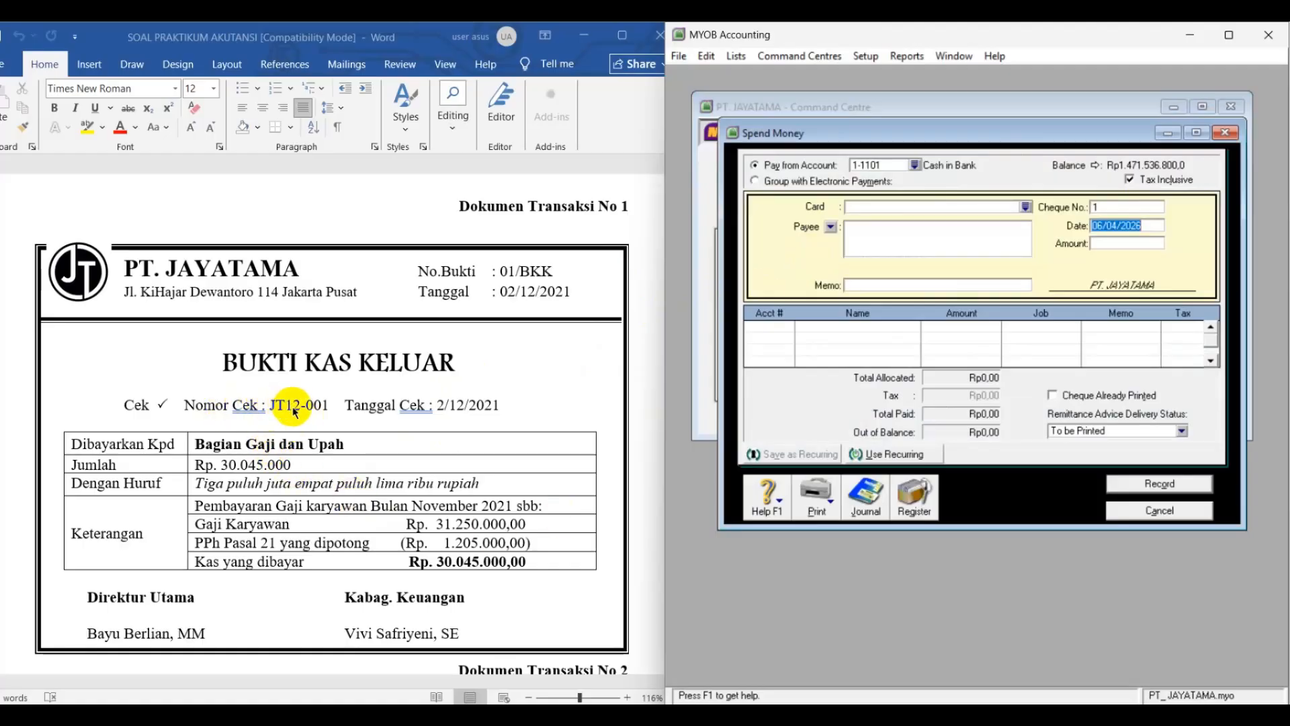
left_click(914, 168)
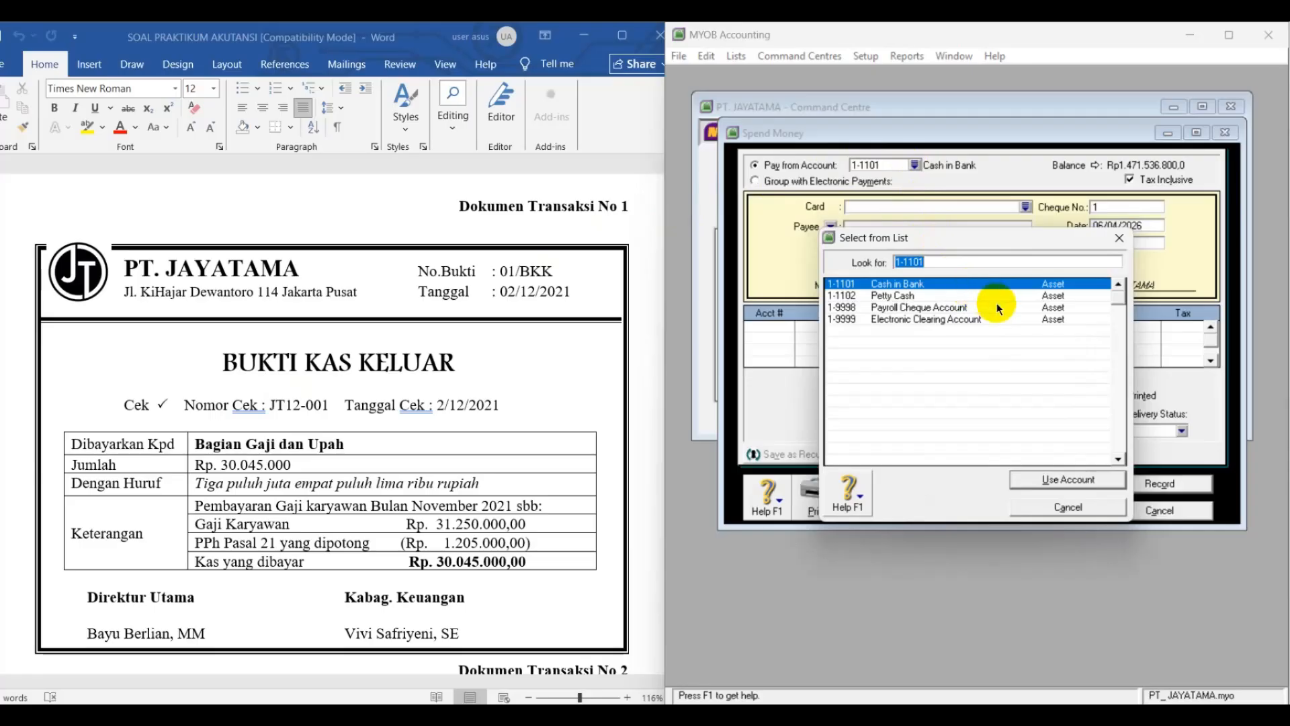
left_click(1055, 482)
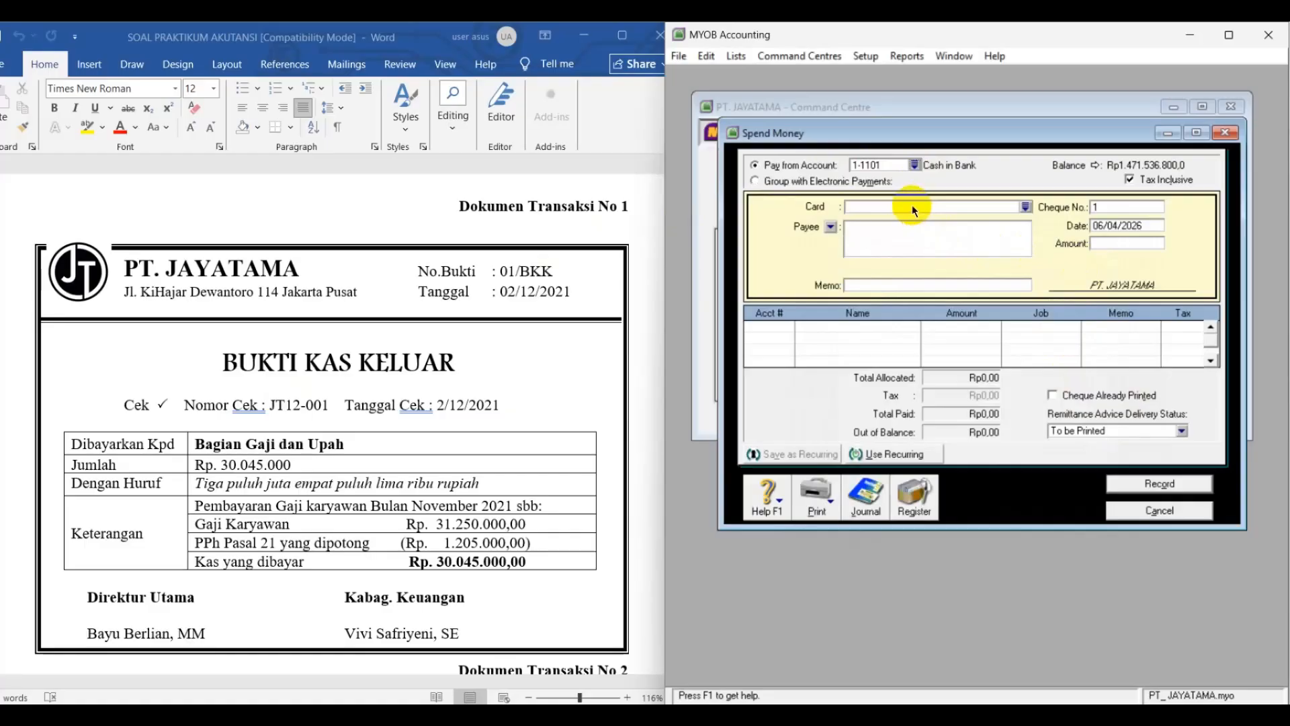
Create a customer card named "Bagian Gaji dan Upah" and use it as the payment's card
left_click(1026, 208)
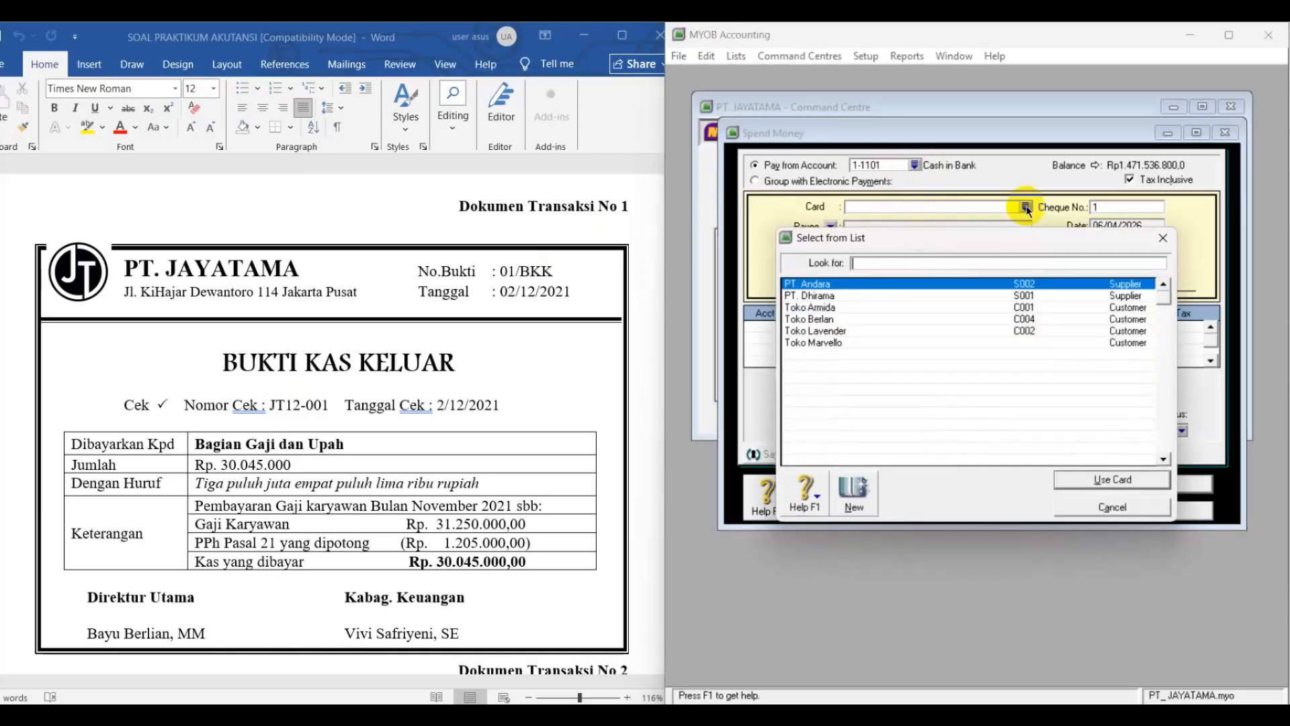
left_click(854, 494)
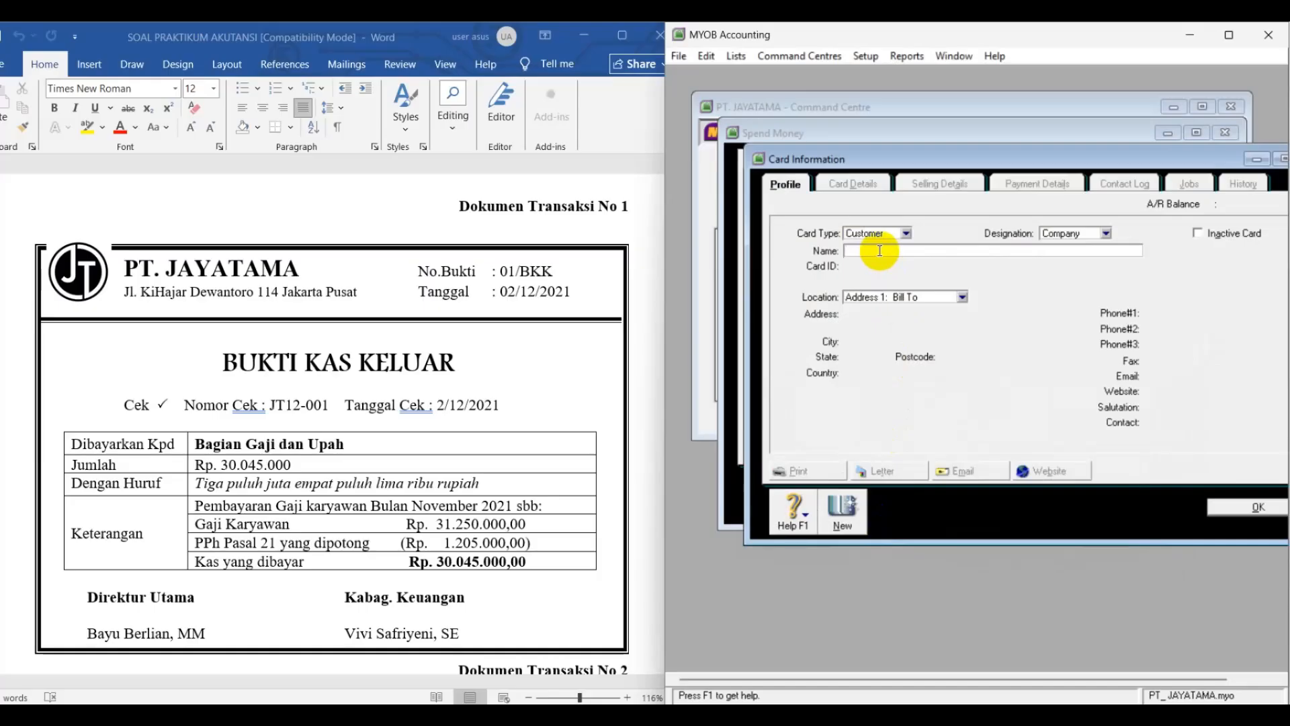
type("Bagian Gaji dan Upah")
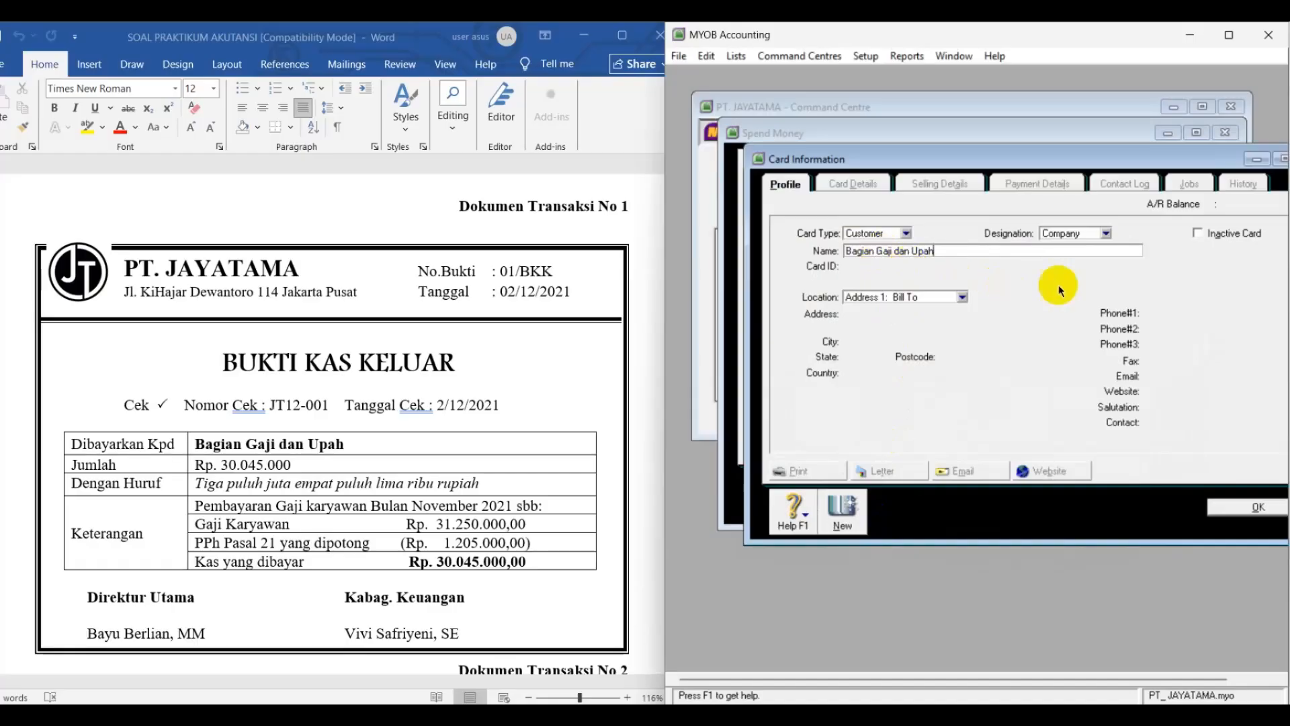
left_click(1246, 510)
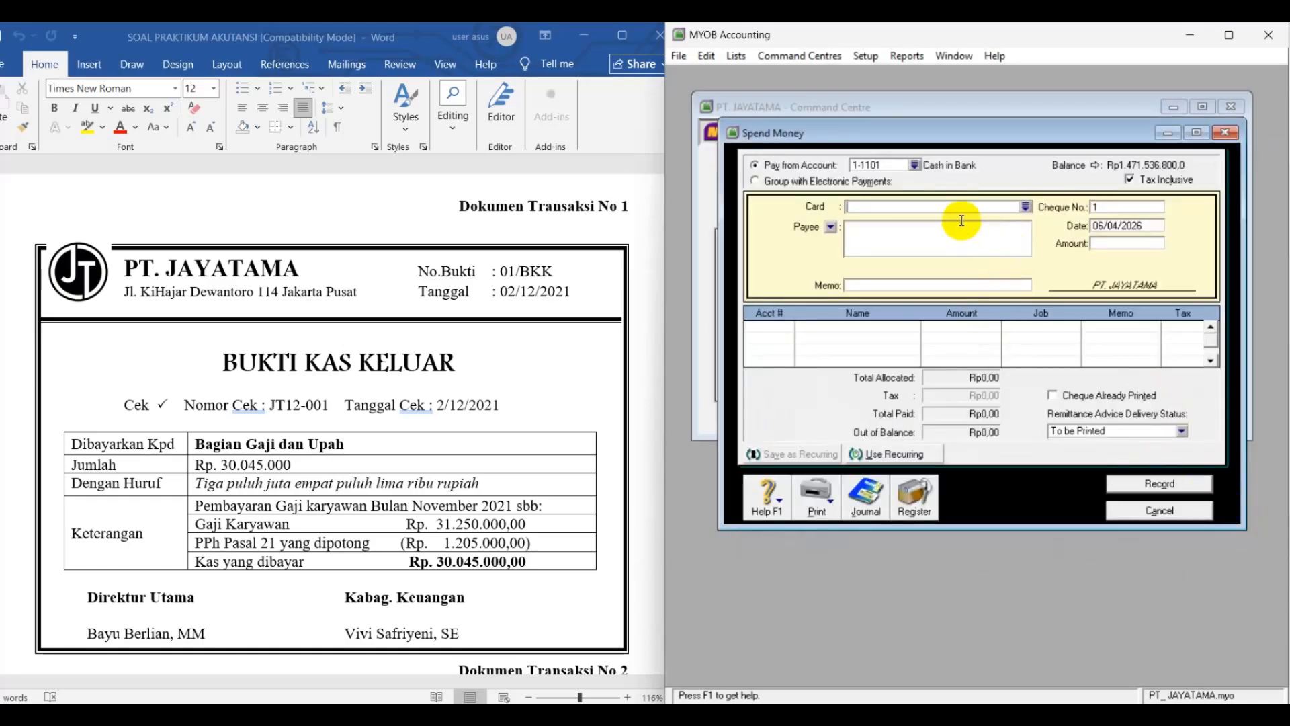
left_click(1026, 207)
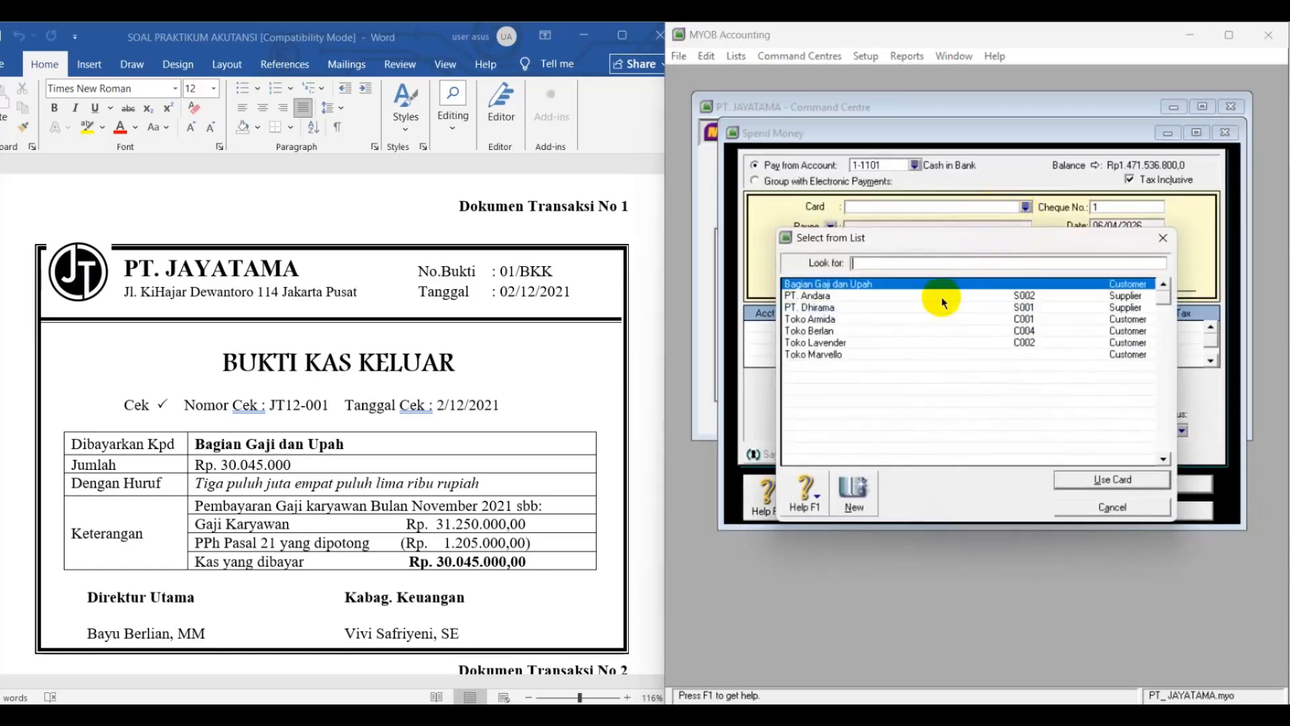
left_click(1076, 477)
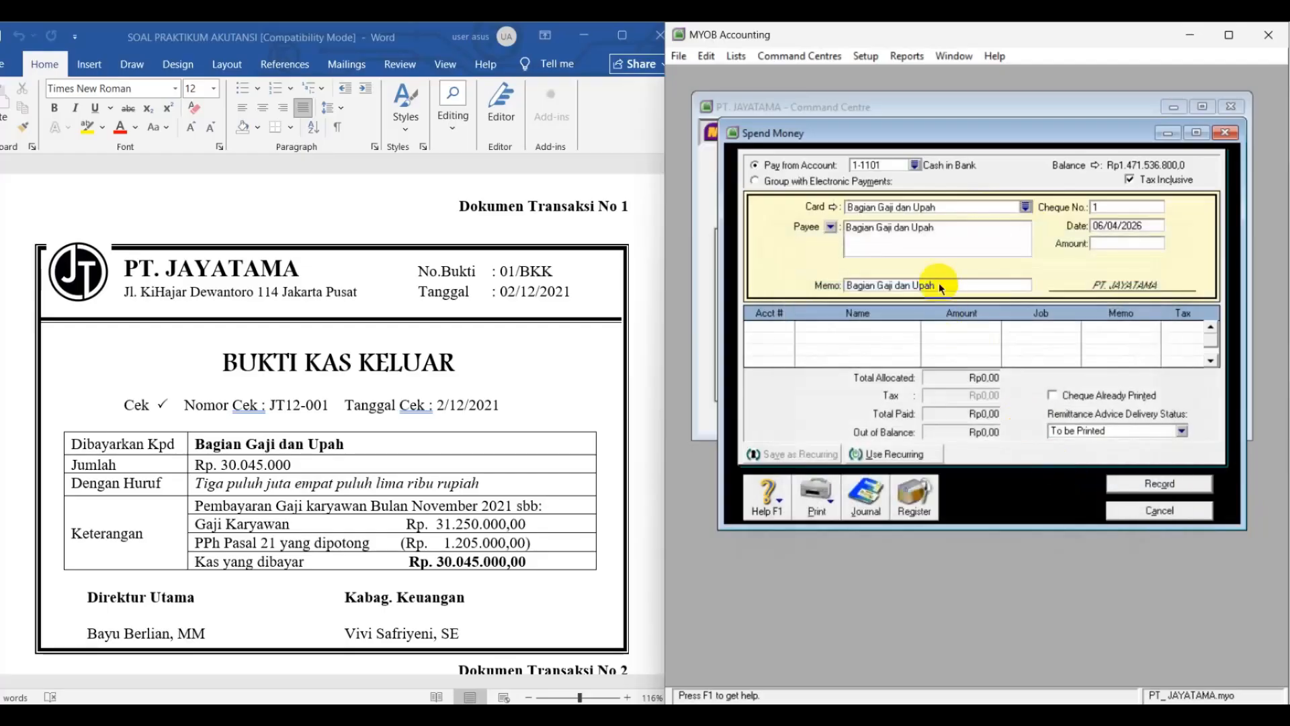
Replace the memo with "Pembayaran Gaji karyawan Bulan November 2021", copied from the Word voucher without its trailing "sbb:"
left_click(942, 289)
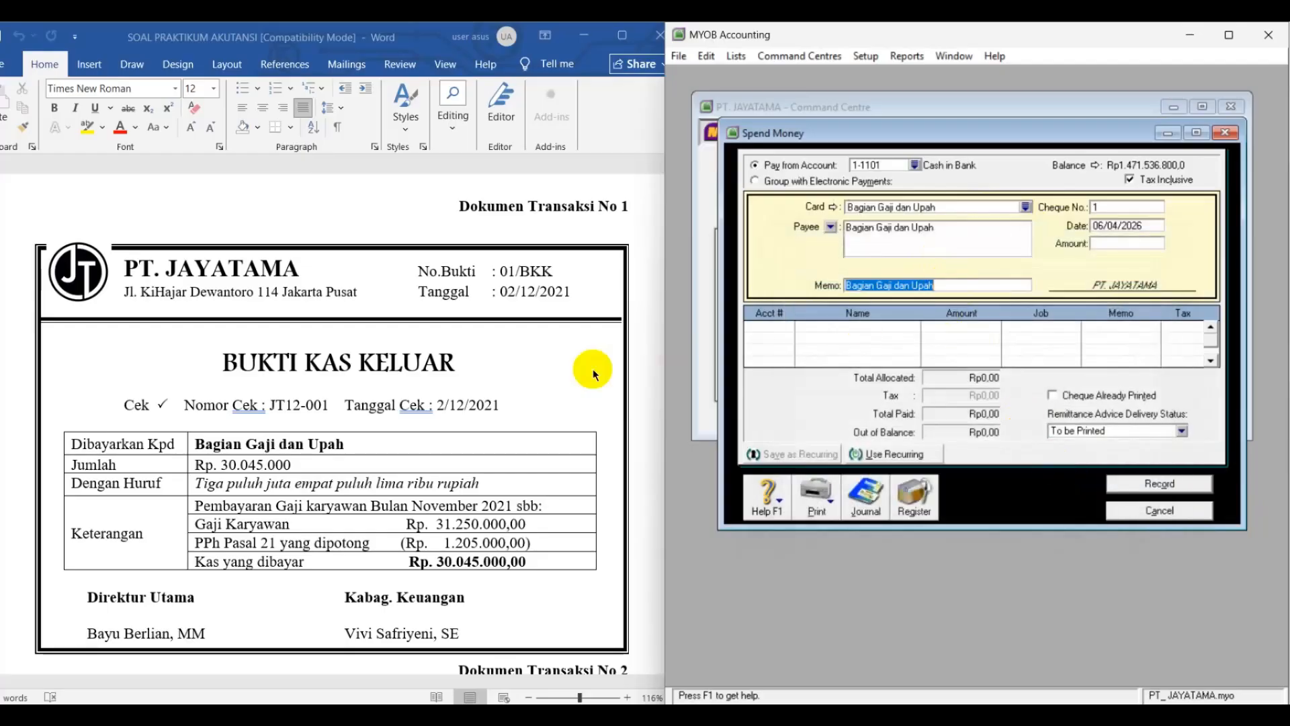
left_click(191, 508)
left_click(187, 506)
key("ctrl+c")
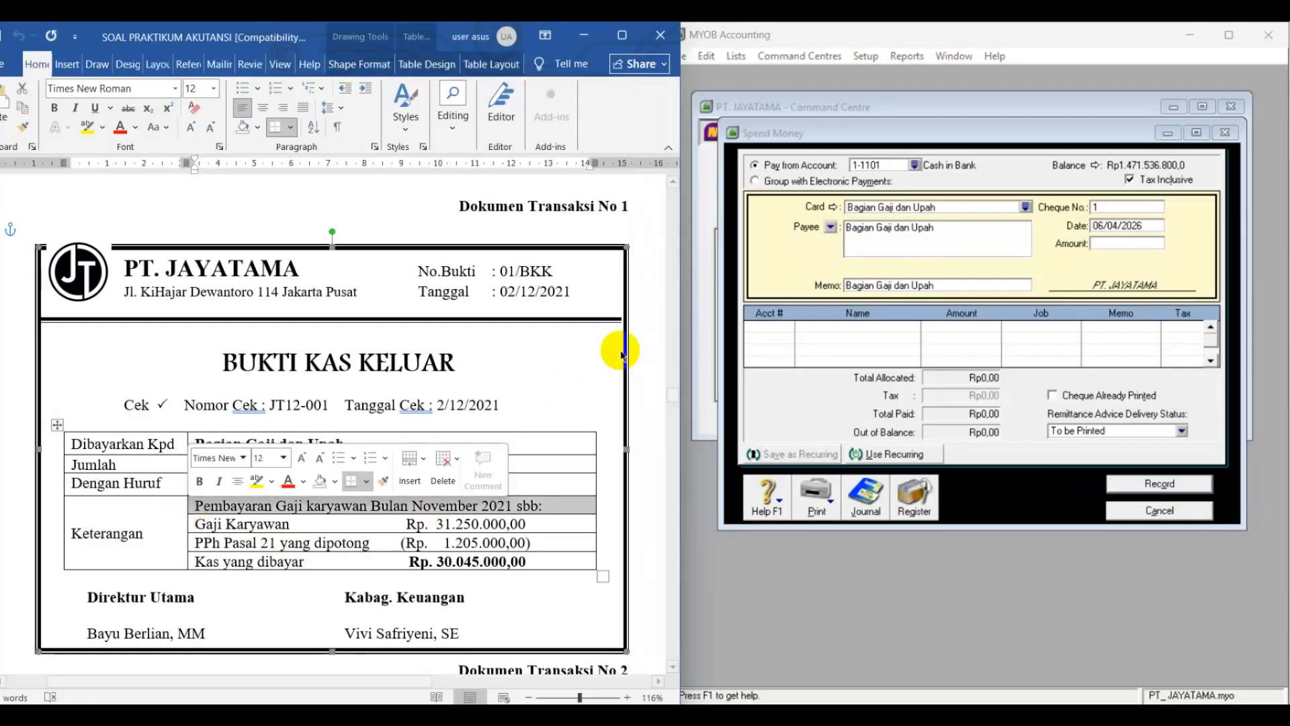
left_click(877, 285)
left_click_drag(954, 284, 817, 295)
key("ctrl+v")
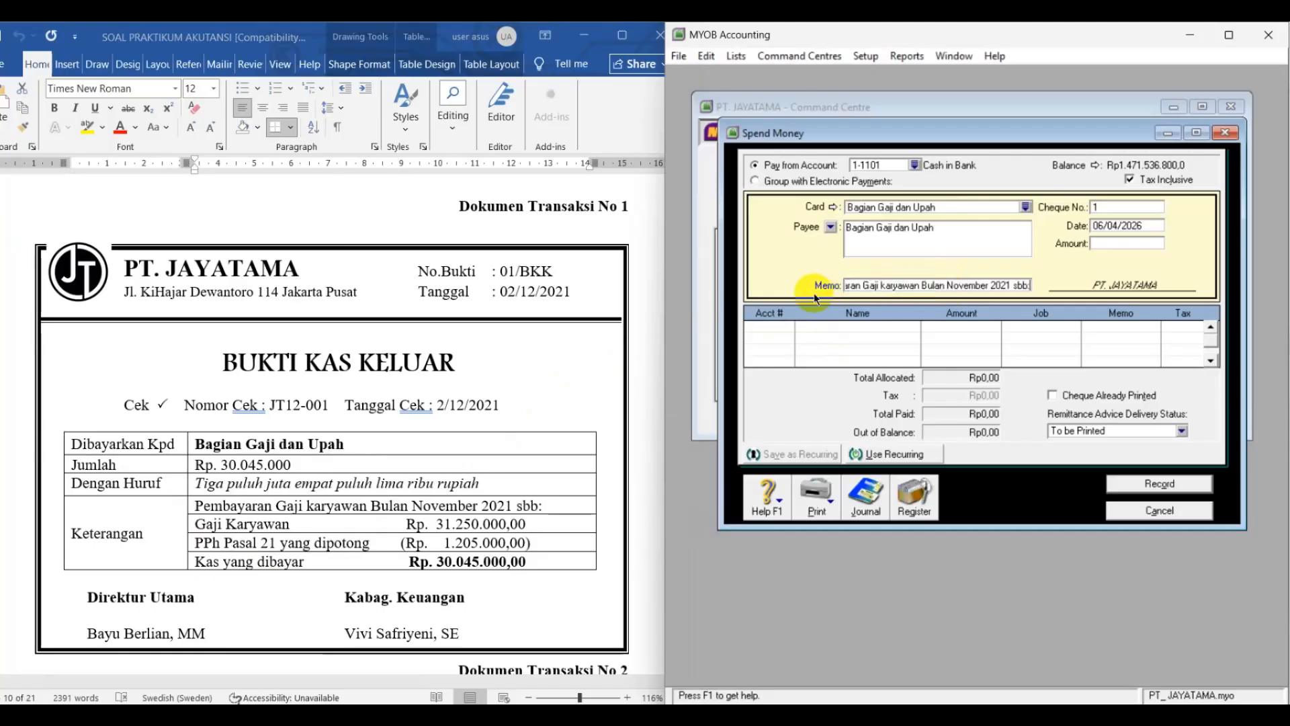
key("BackSpace")
key("BackSpace")
key("BackSpace")
key("BackSpace")
Copy the voucher number 01/BKK from the Word document into the payment's cheque number
left_click(496, 275)
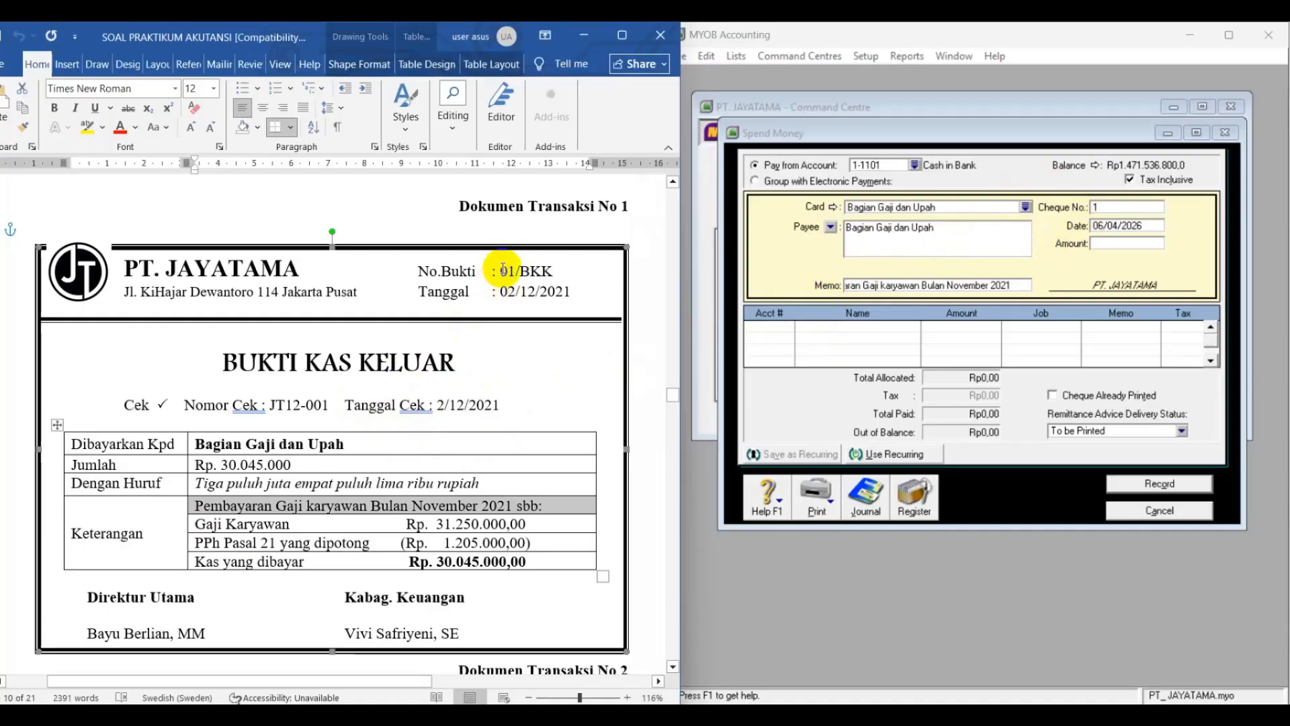
left_click(509, 270)
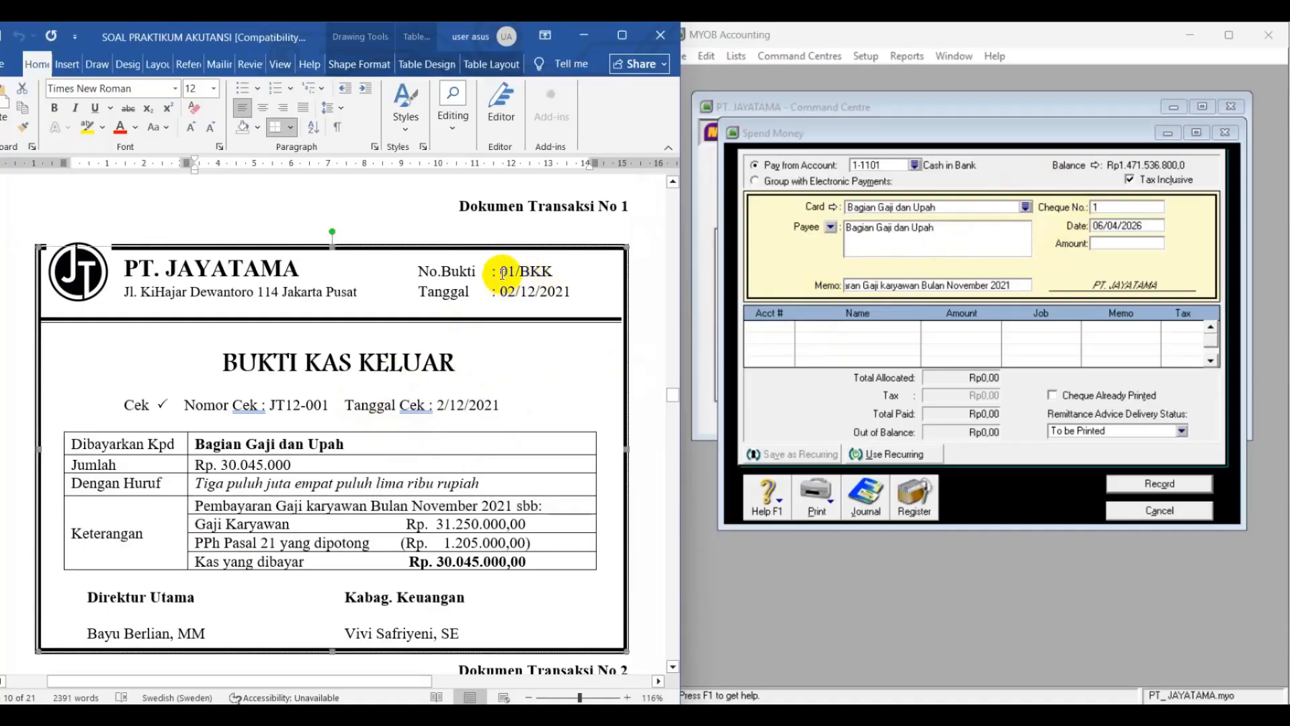
left_click_drag(507, 277, 552, 274)
key("ctrl+c")
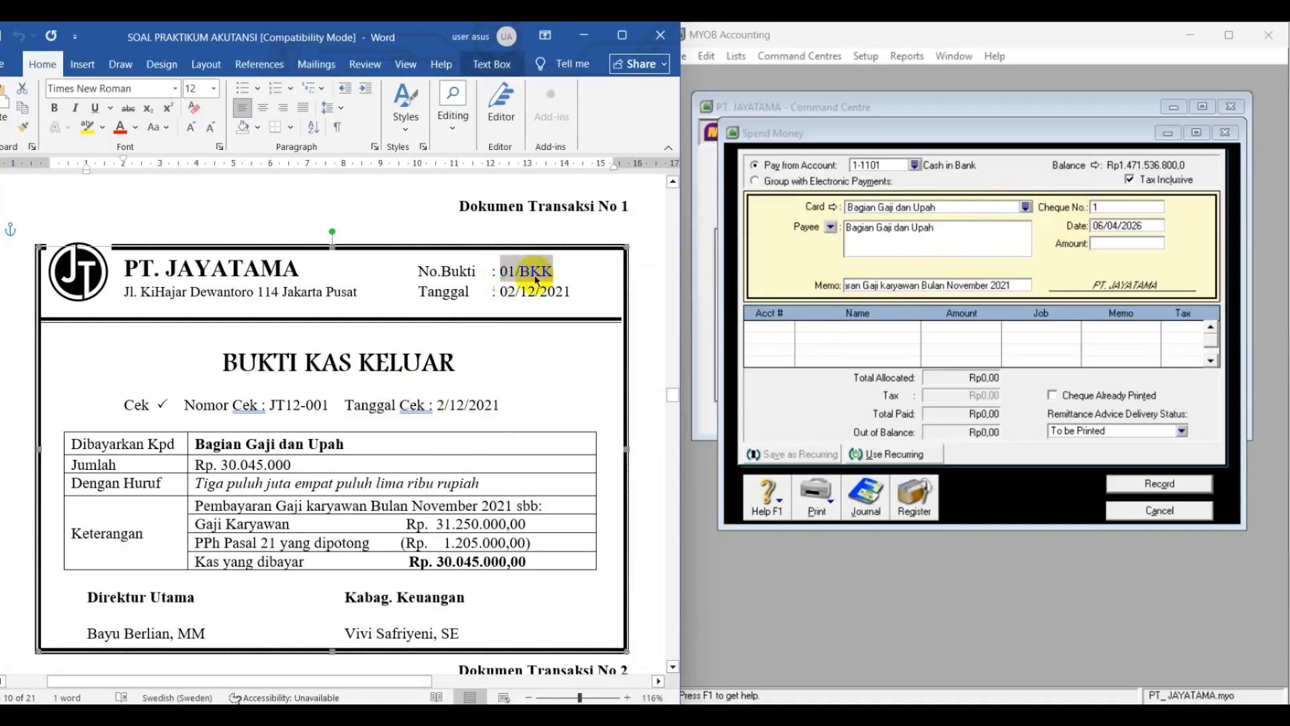
left_click(1115, 208)
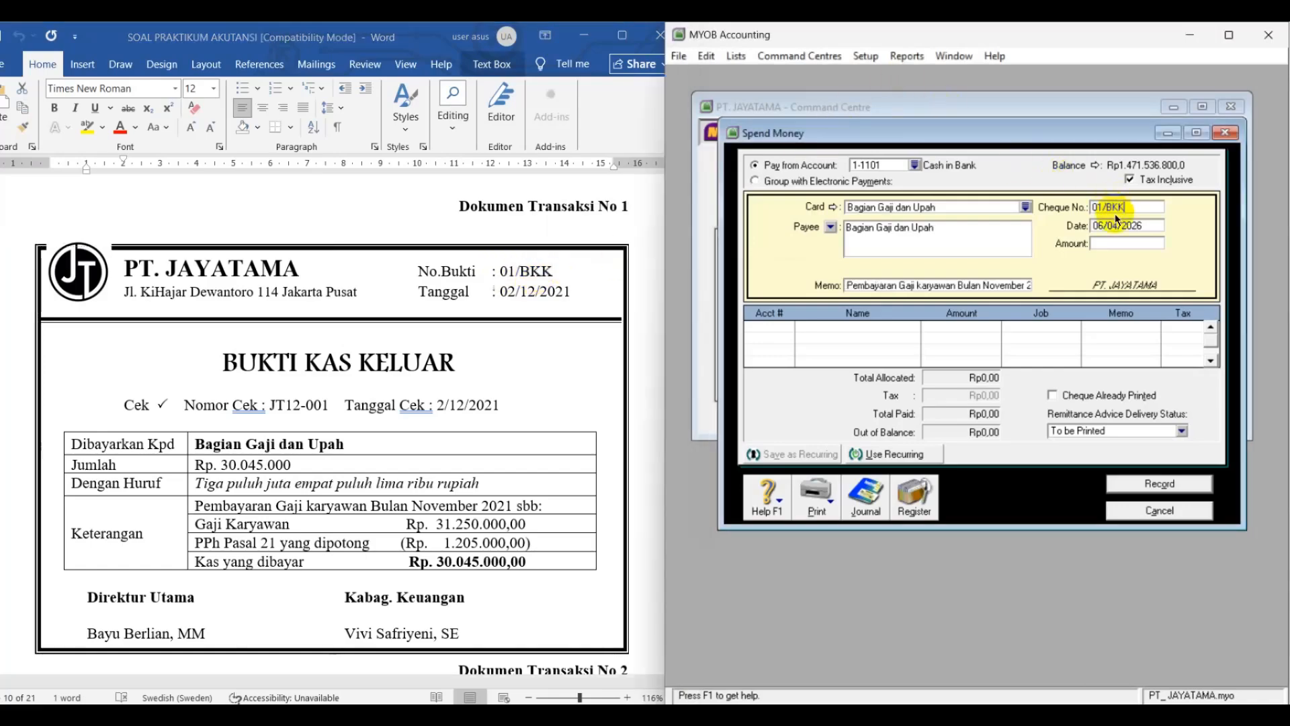
key("ctrl+v")
Set the payment date to 02/12/2021 and turn off Tax Inclusive
left_click(1124, 227)
type("02/12/")
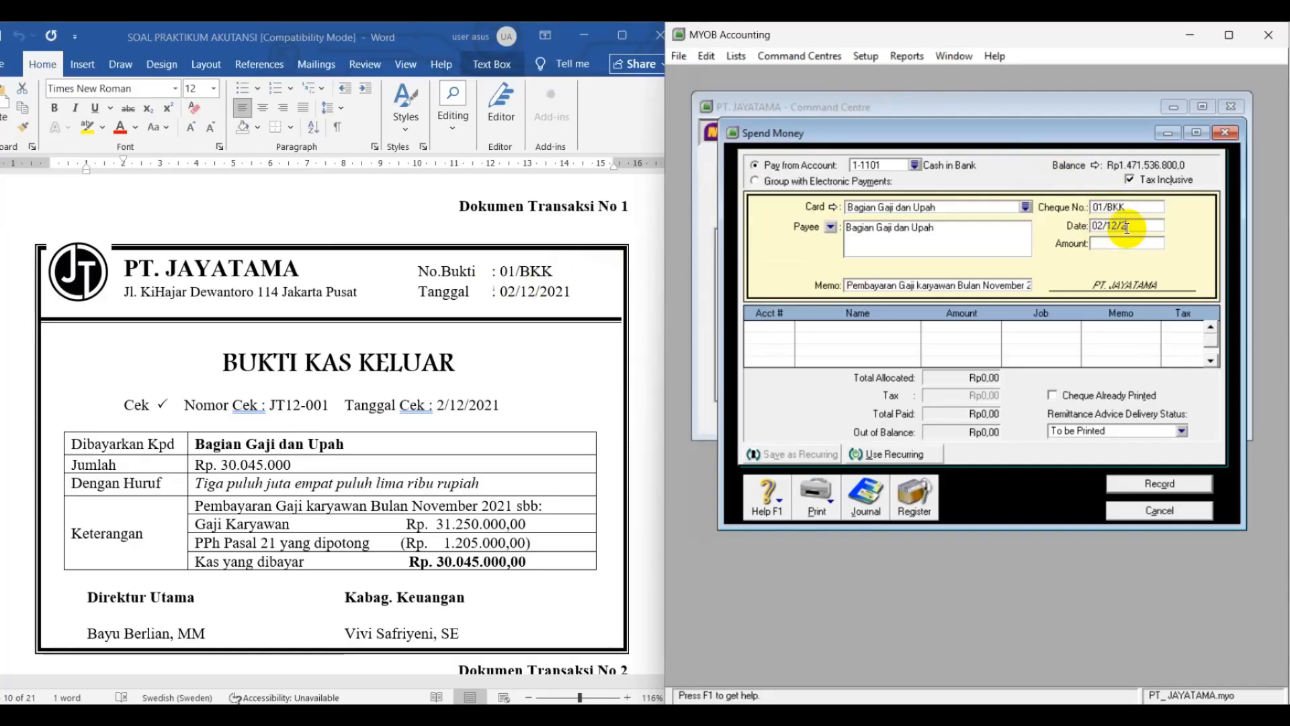
type("2021")
left_click(1130, 178)
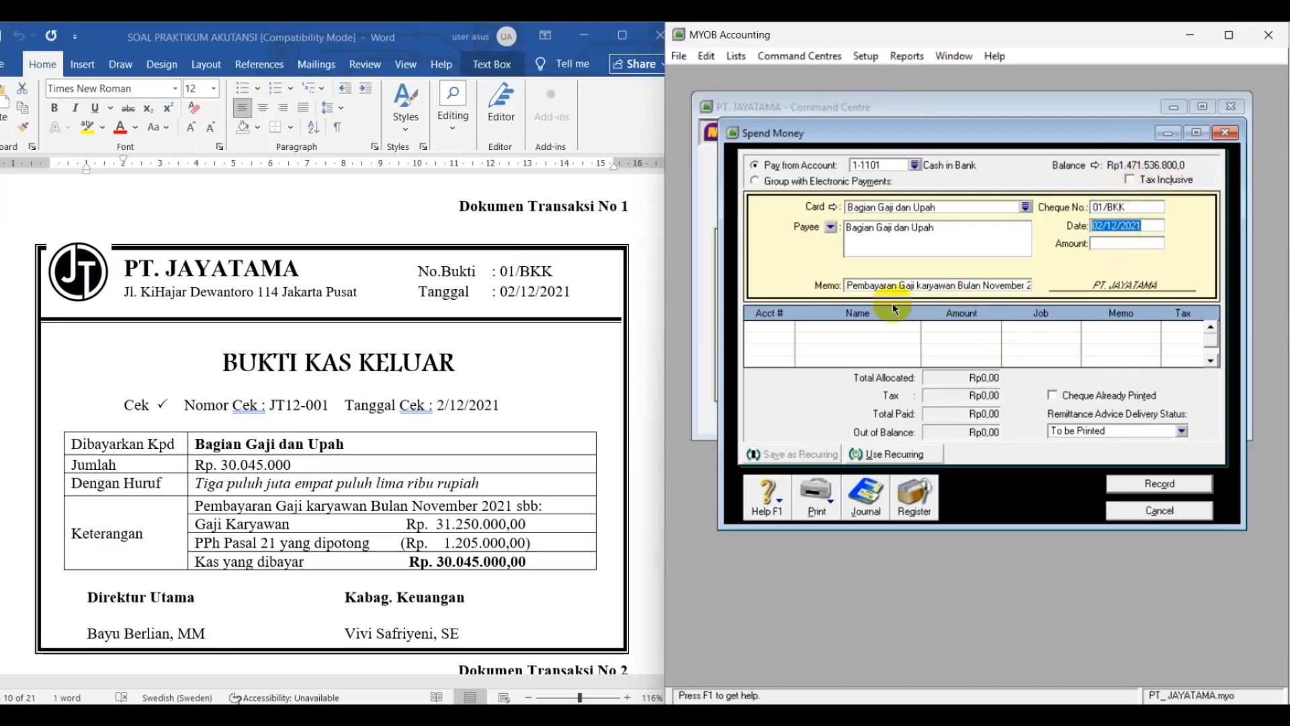
Allocate Rp31.250.000 to account 6-1100 Wages & Salaries Expense on the first line
left_click(773, 326)
type("6-1100")
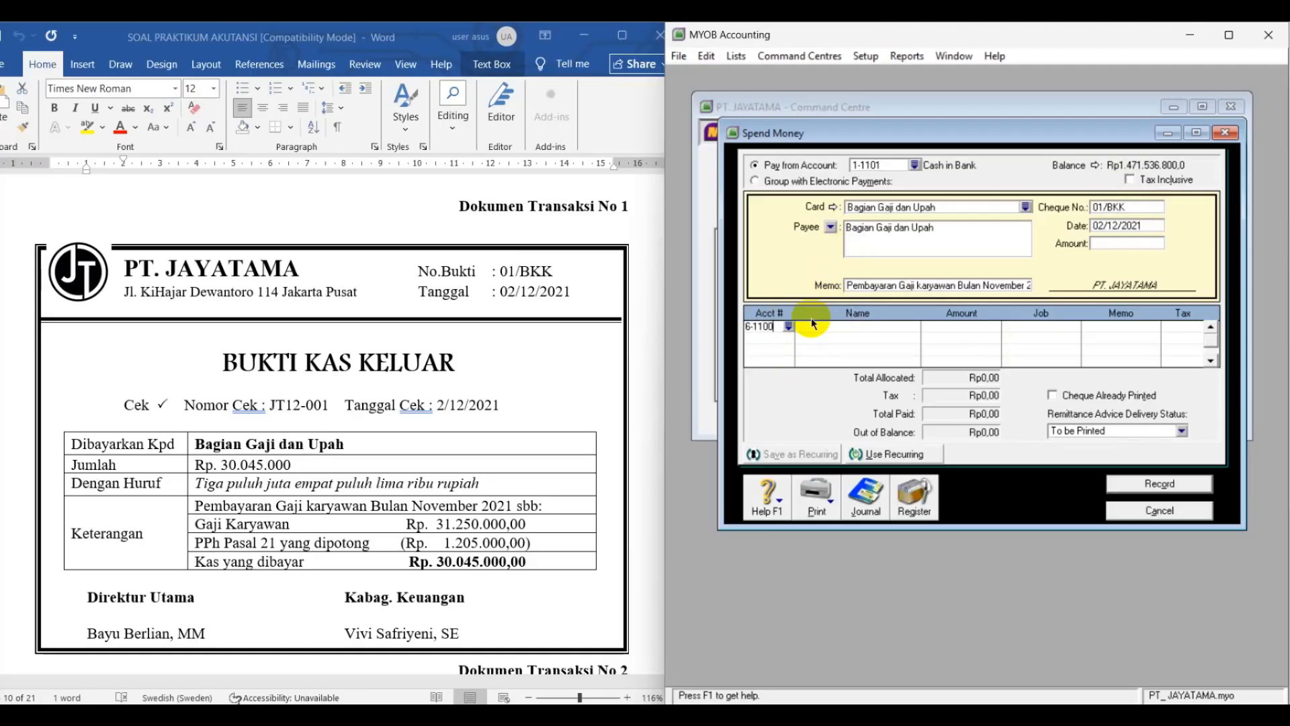
key("Tab")
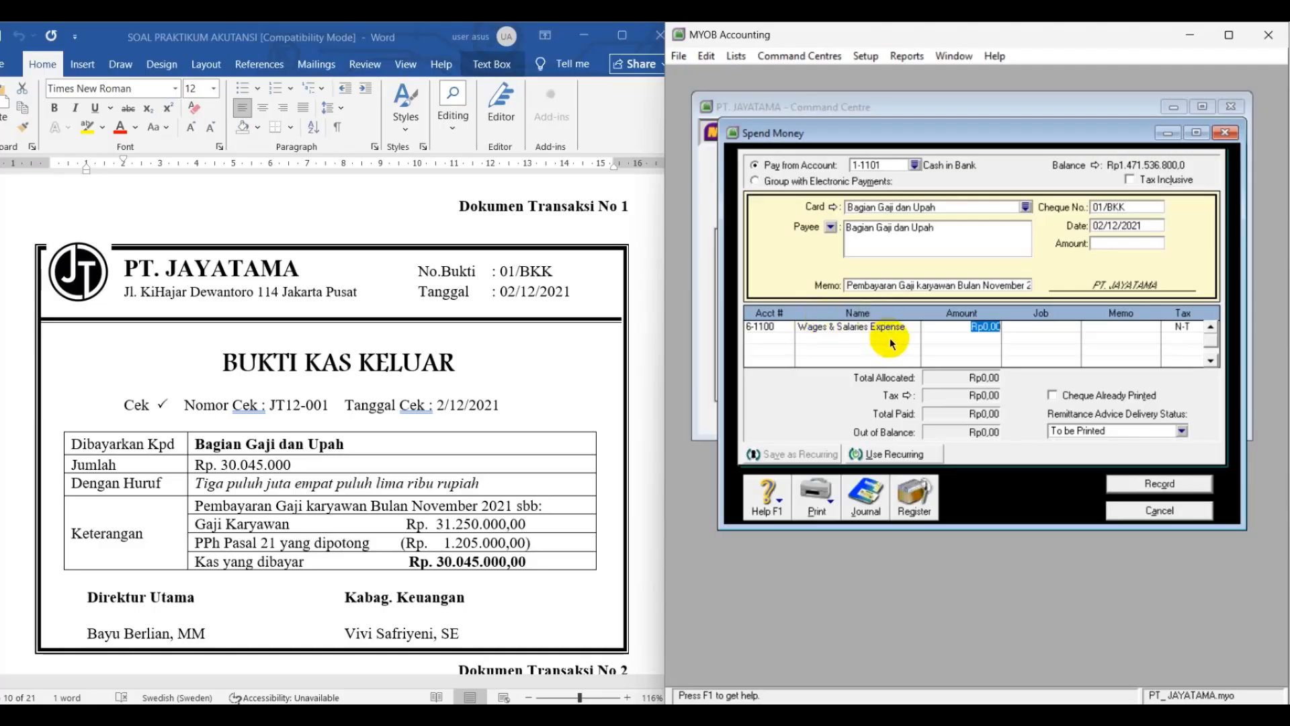
type("31250000")
key("Tab")
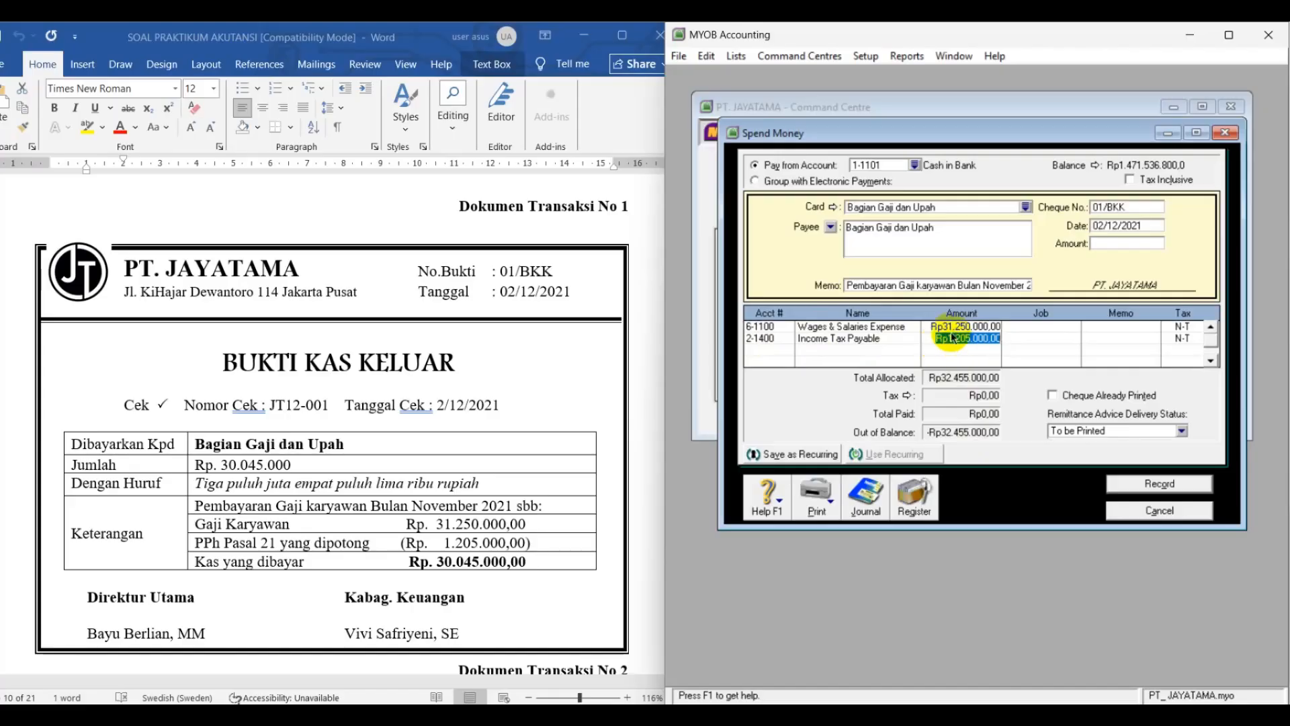
Set the amount of the 2-1400 Income Tax Payable line to -Rp1.205.000
type("-Rp1.")
type("205.00")
type("0")
key("Tab")
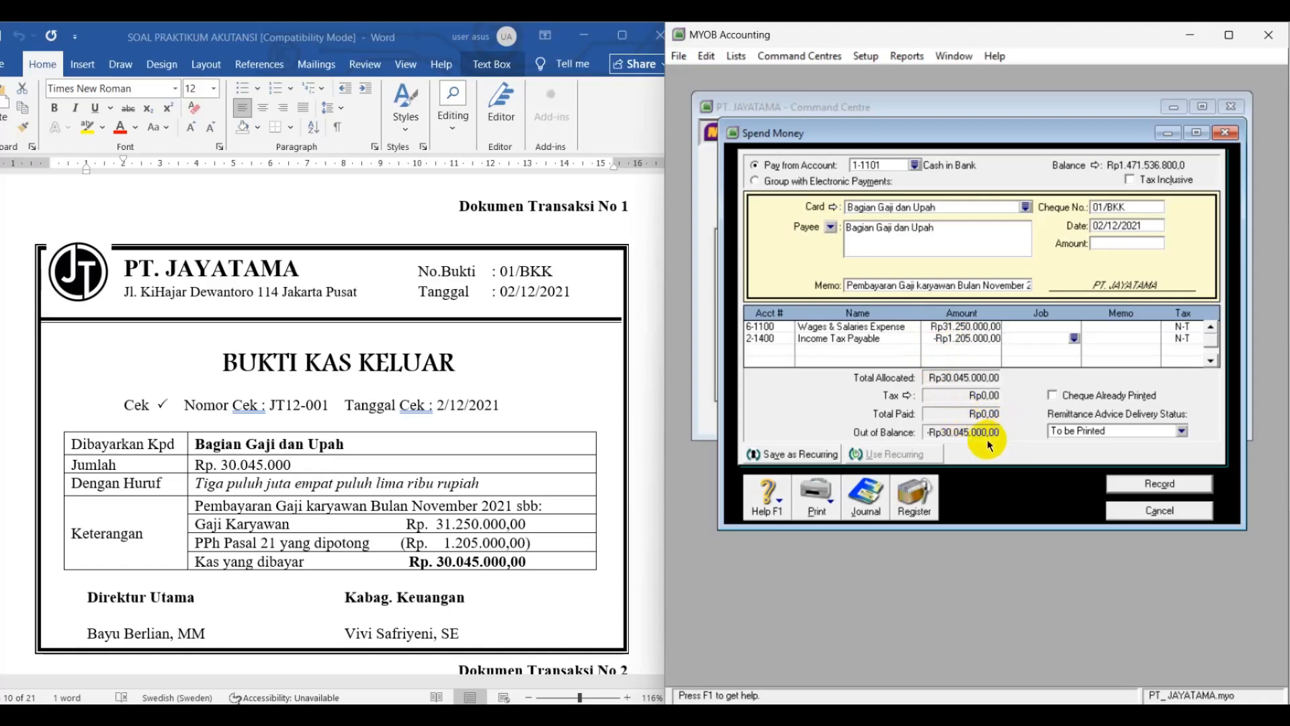
Set the payment amount to Rp30.045.000, then record the transaction after reviewing its recap
left_click(1114, 240)
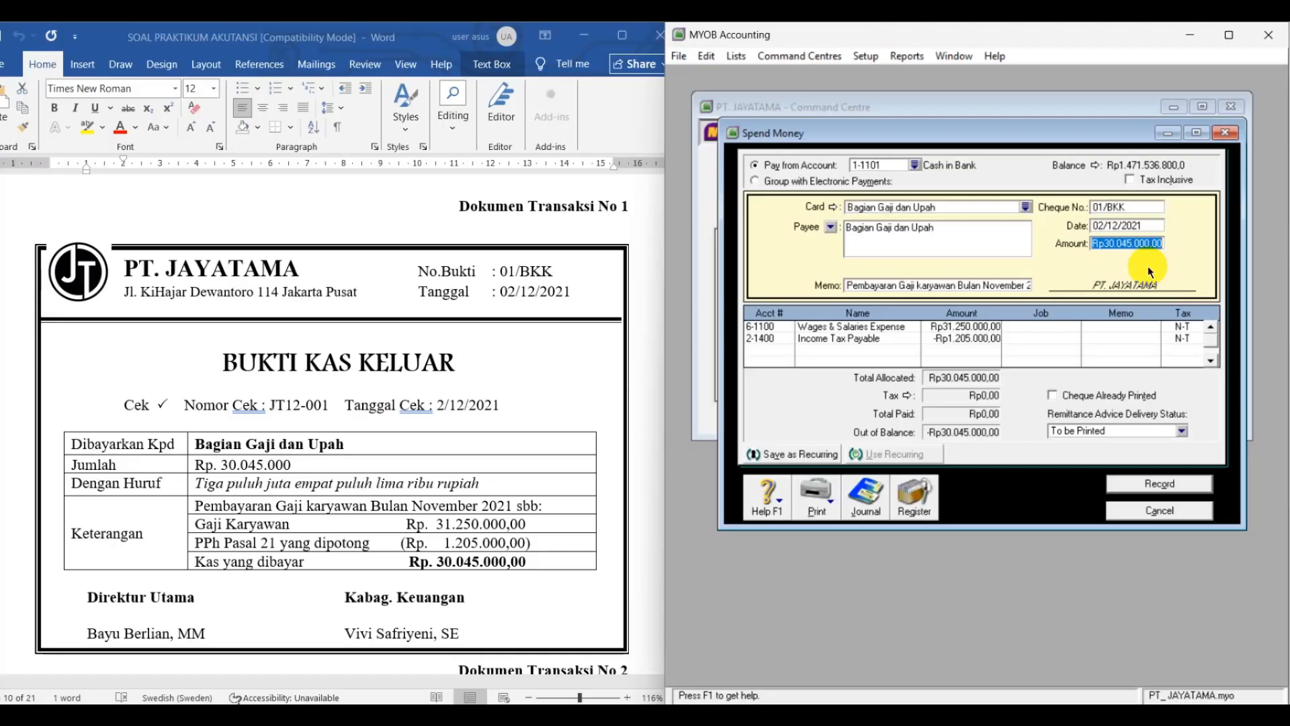
key("Tab")
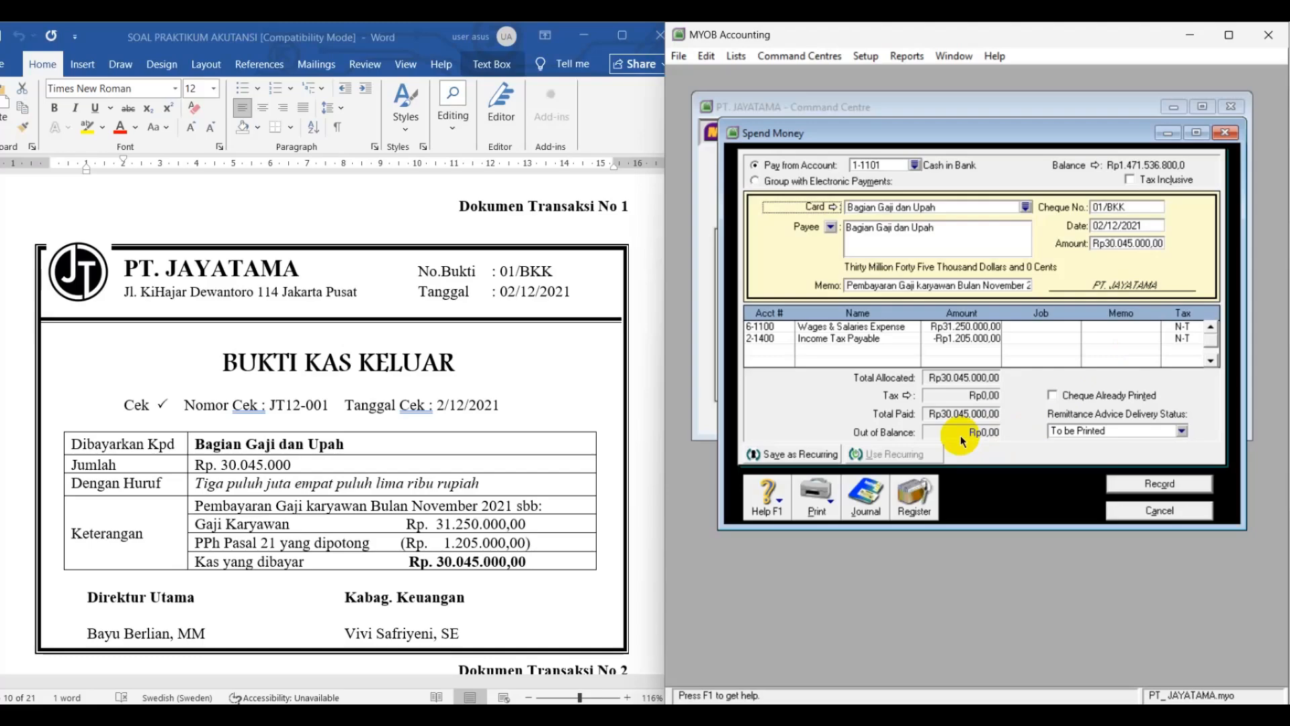
key("ctrl+r")
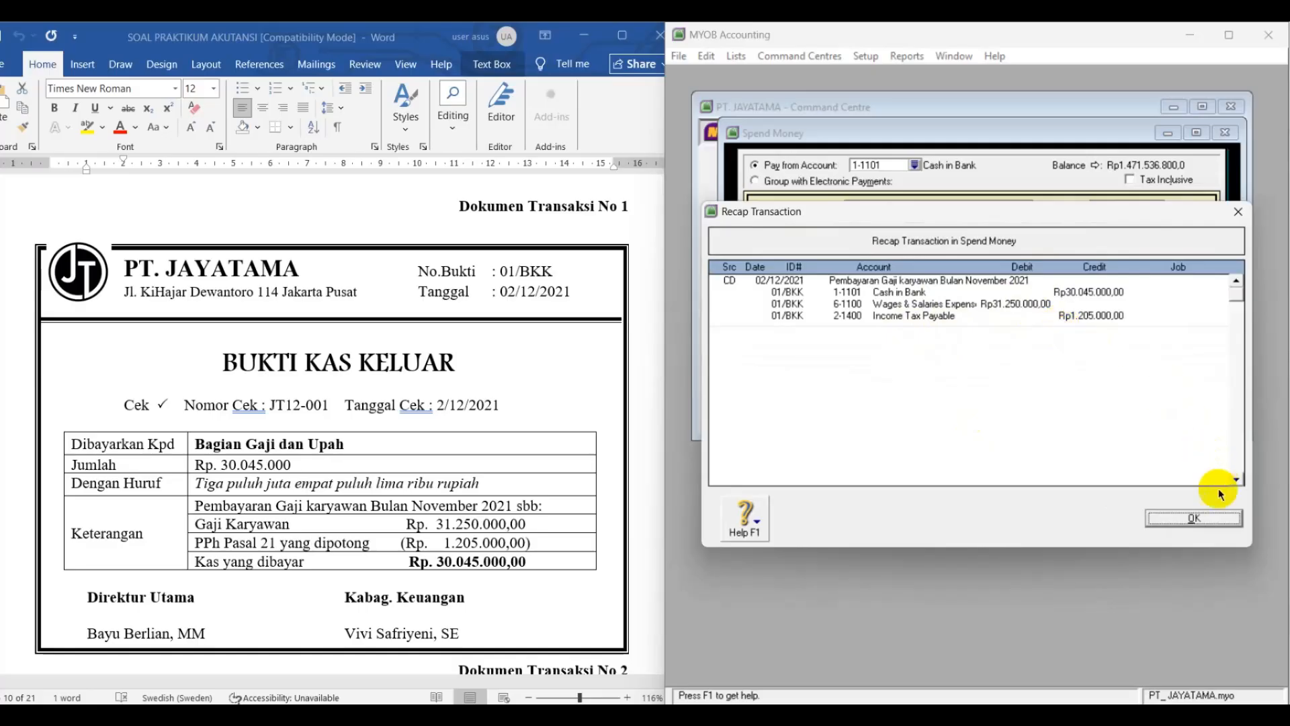
left_click(1196, 522)
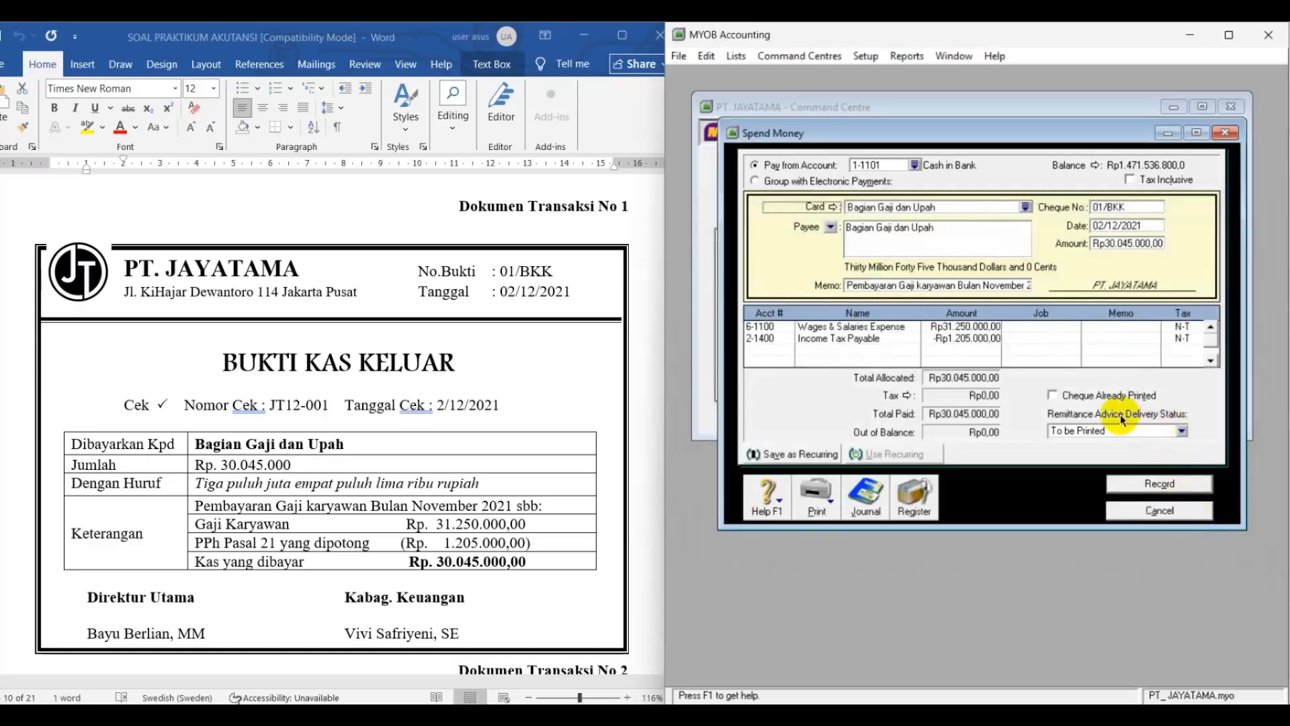
left_click(1148, 485)
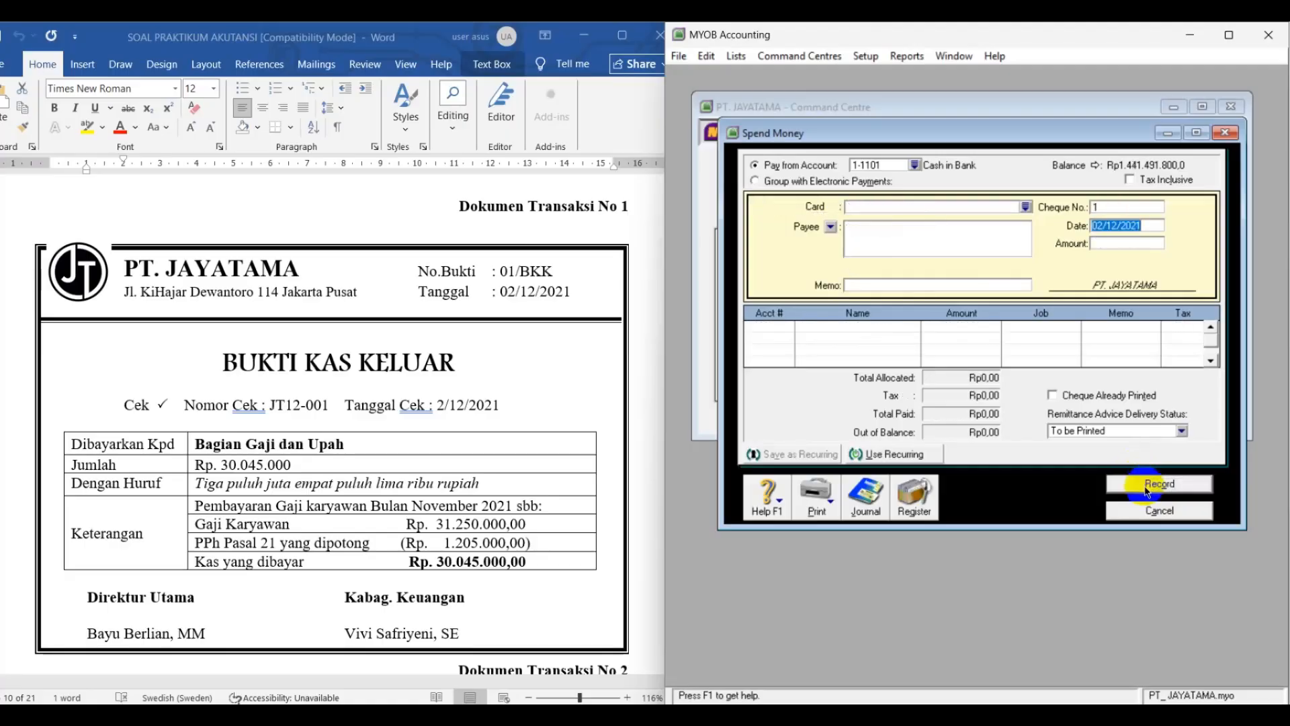
Bring up Dokumen Transaksi No 2 (01/BKM), close the Spend Money form and open a Receive Money entry
scroll(513, 447, "down", 10)
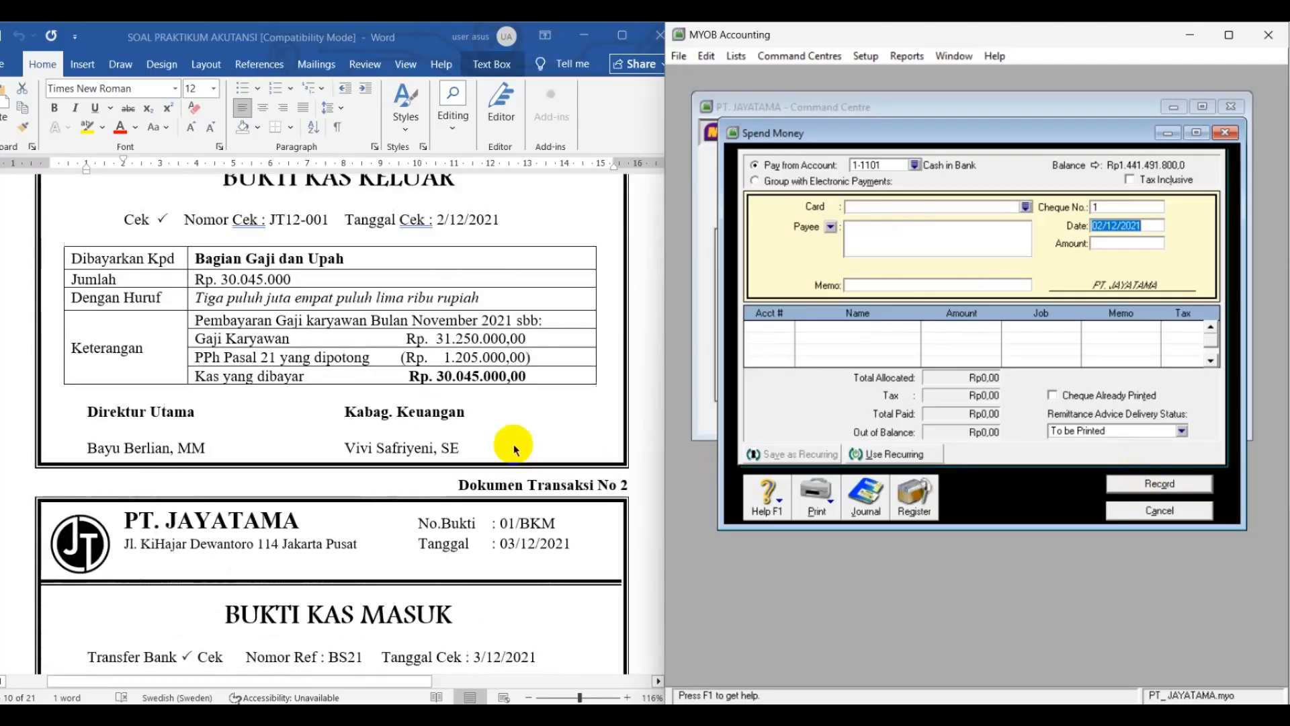
scroll(513, 444, "down", 1)
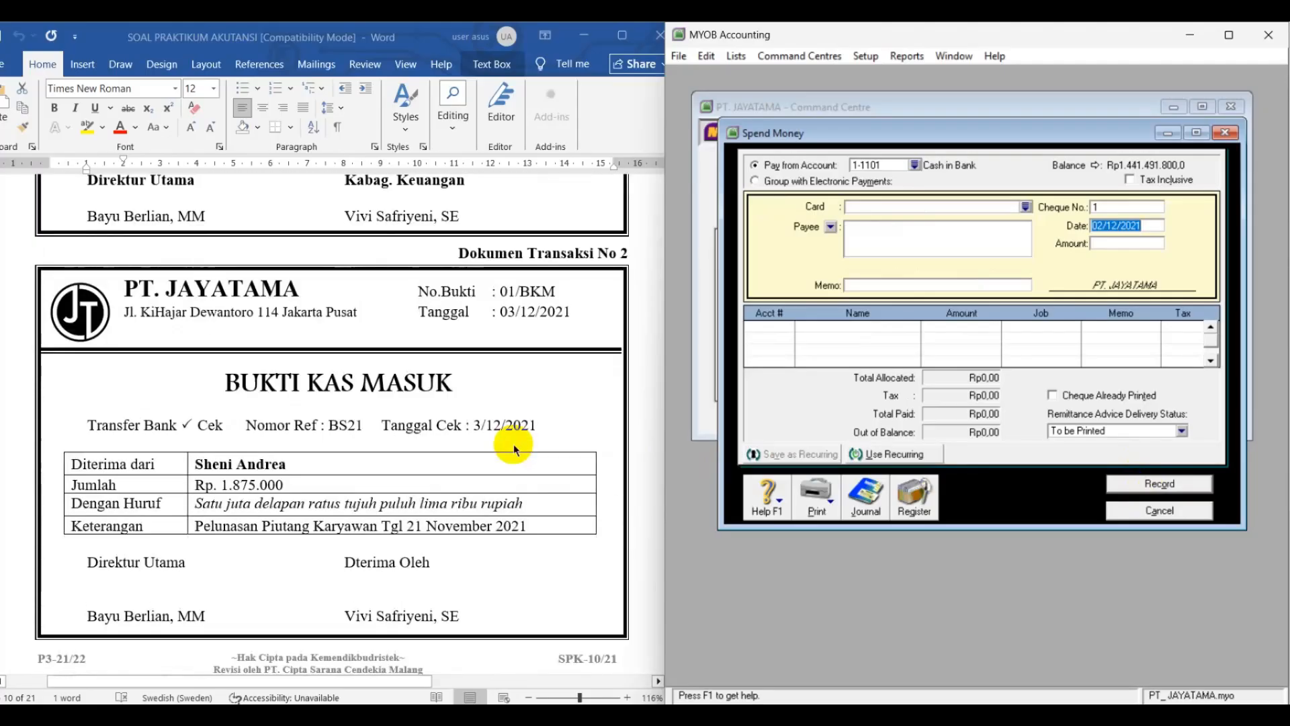
scroll(513, 445, "down", 1)
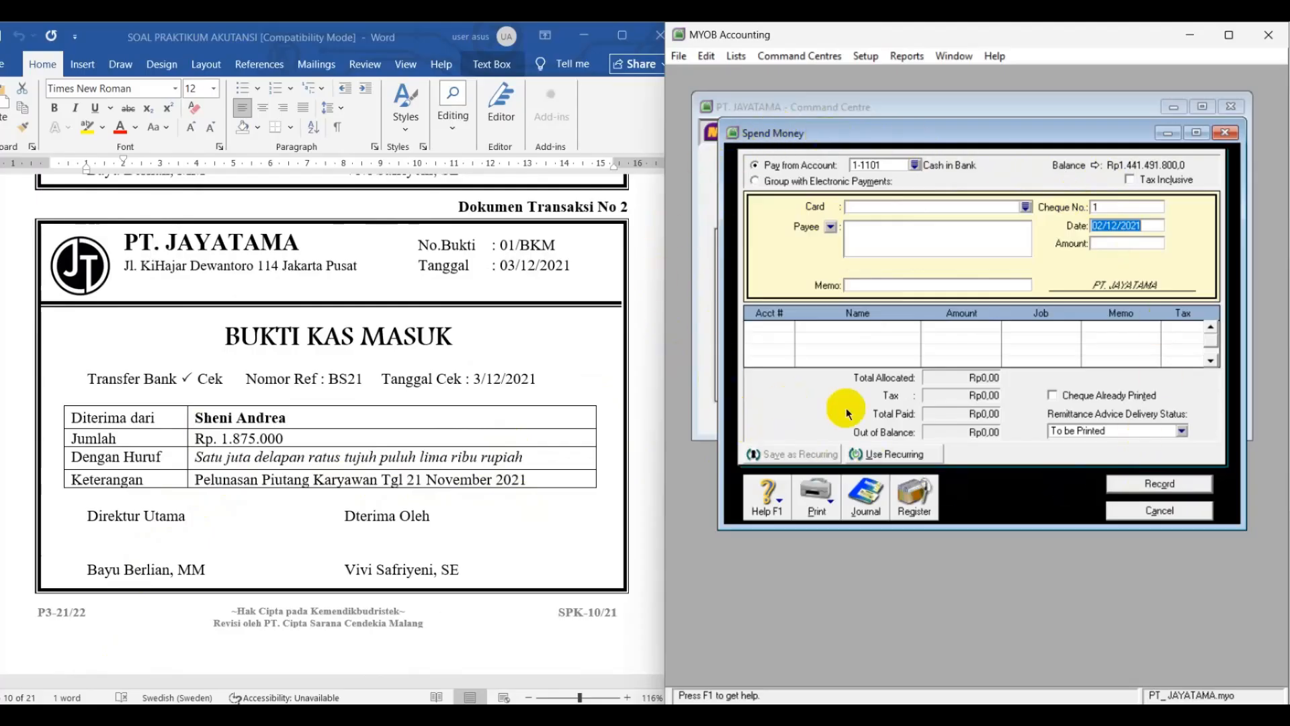
left_click(1153, 516)
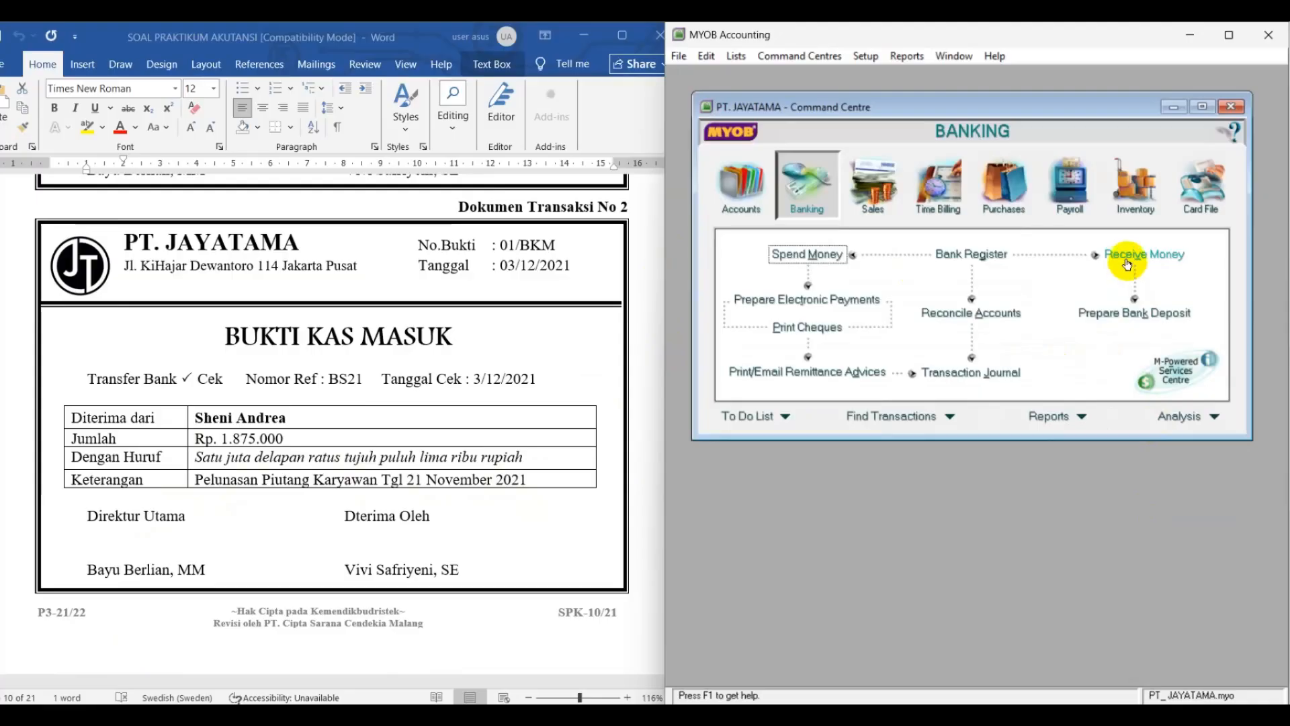
left_click(1127, 266)
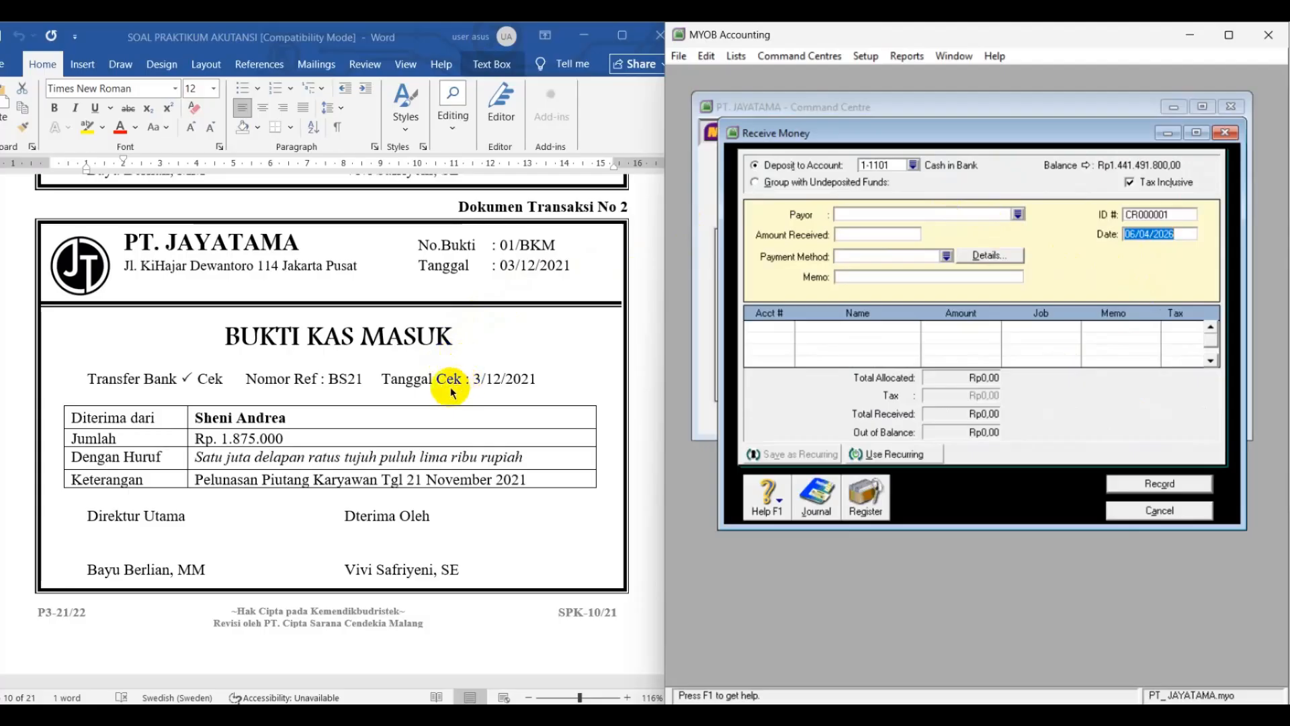
Create a new customer card with the payor's full name as written on the 01/BKM receipt
left_click(1019, 216)
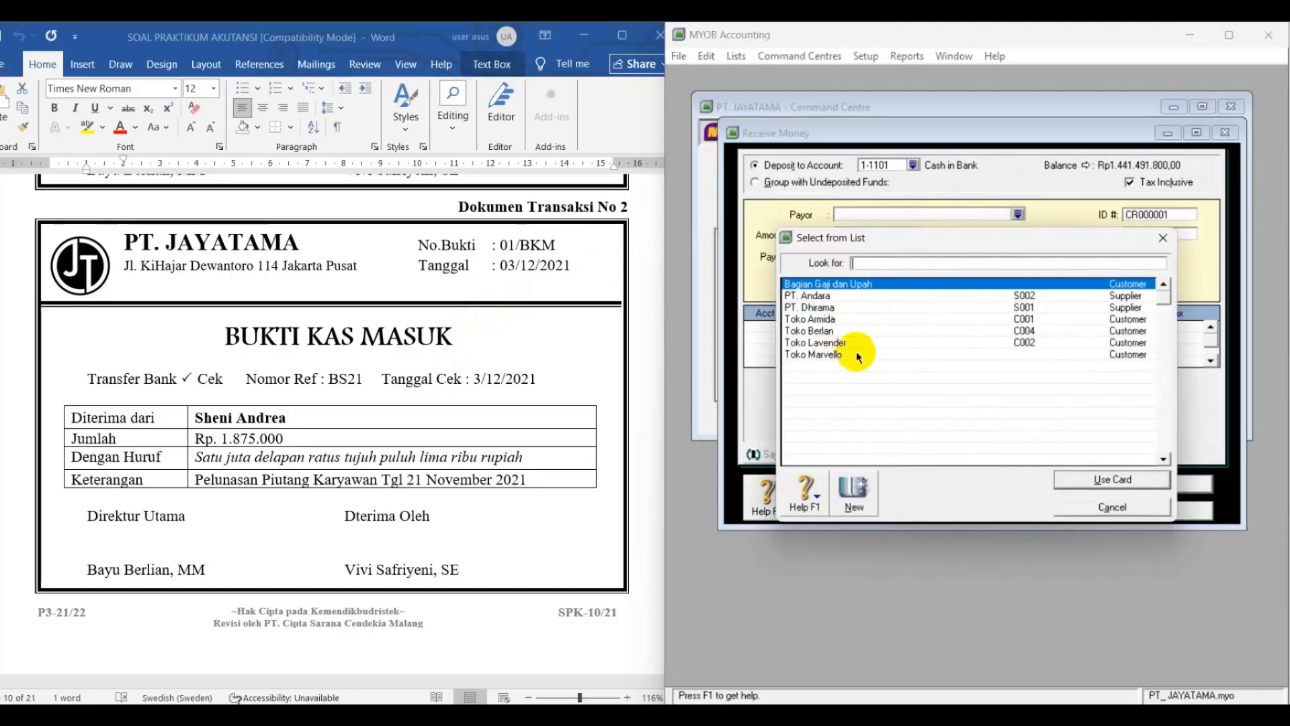
left_click(846, 494)
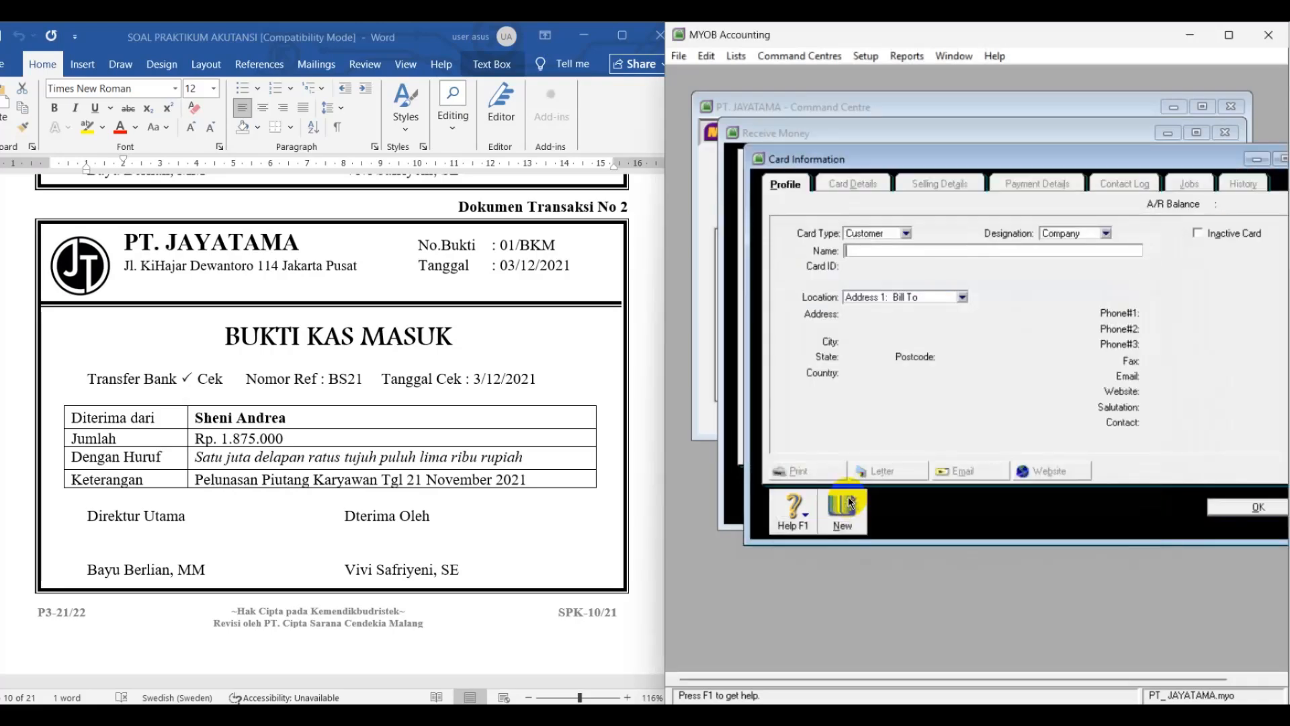
type("Se")
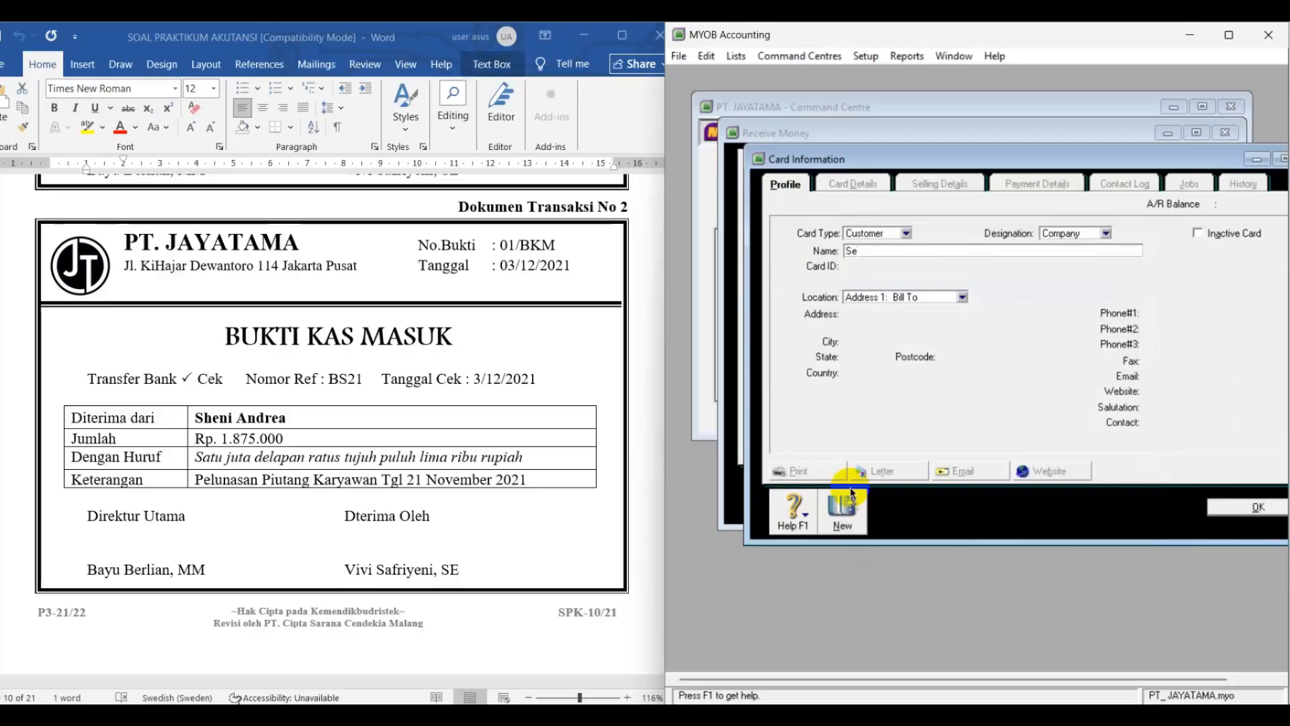
type("heni Andrea")
key("Tab")
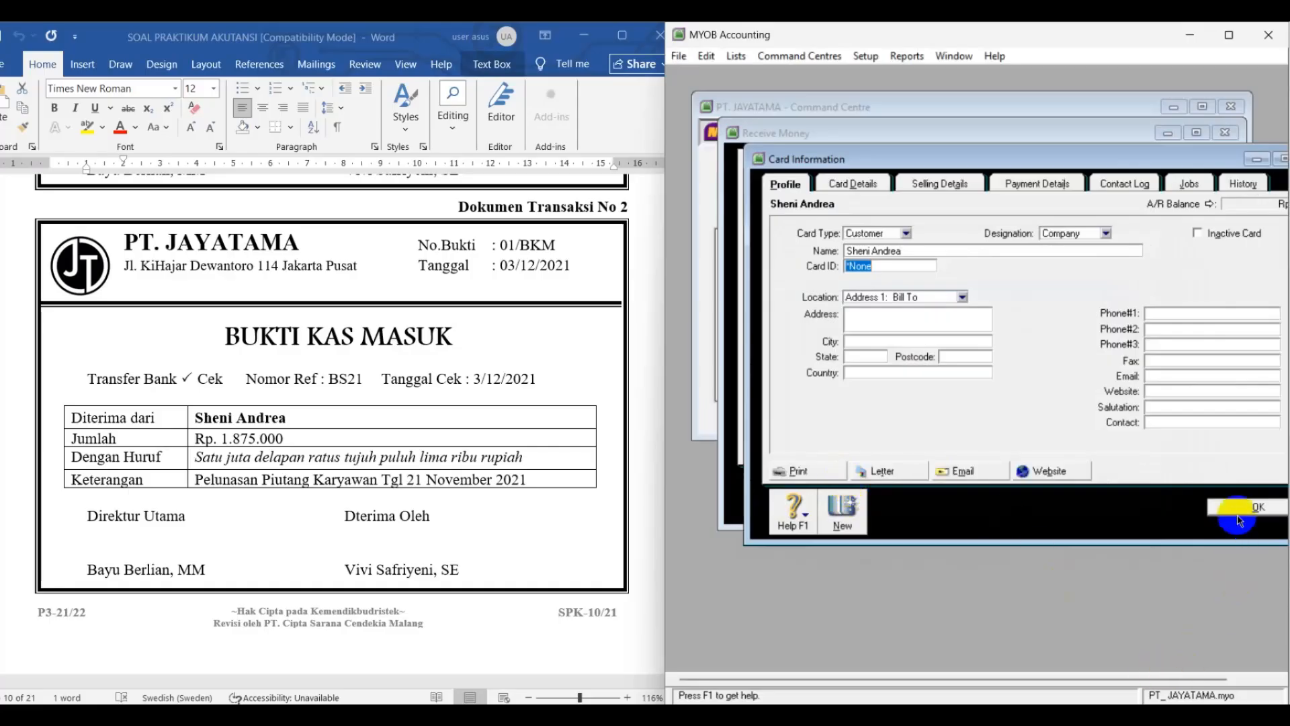
left_click(1238, 511)
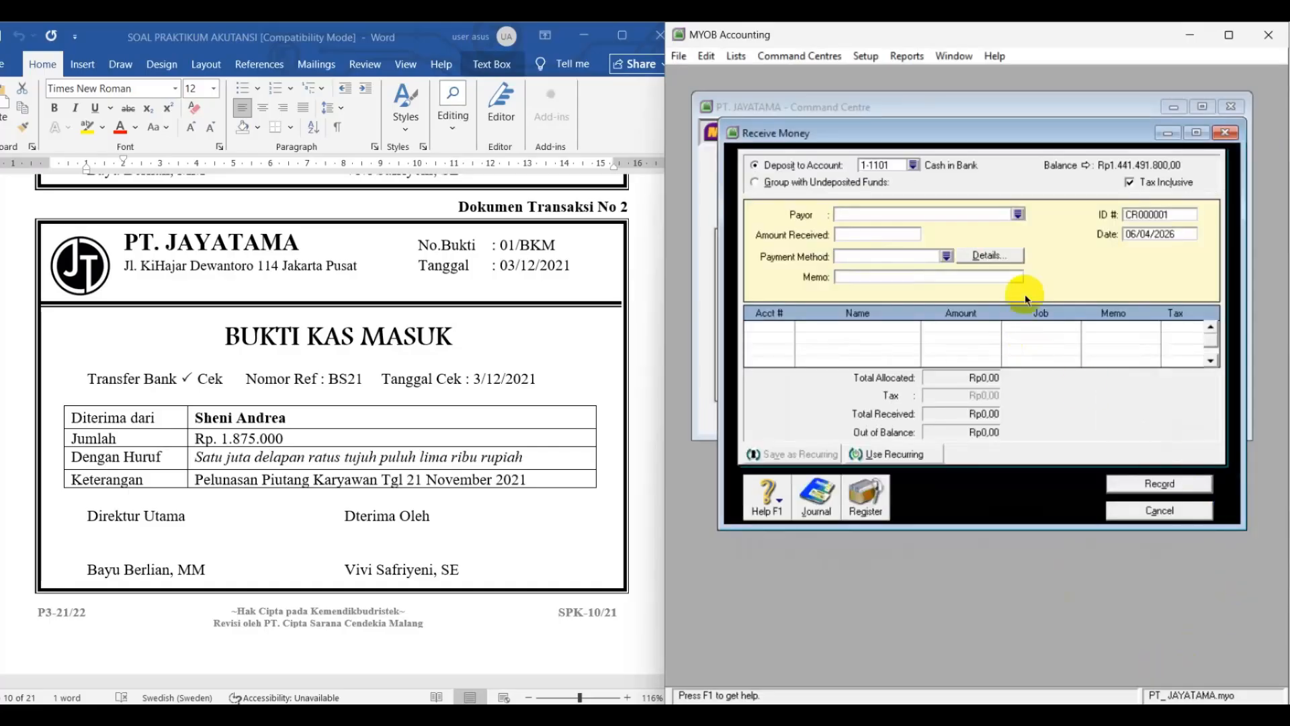
Choose the newly created customer card as the payor of the receipt
left_click(1018, 215)
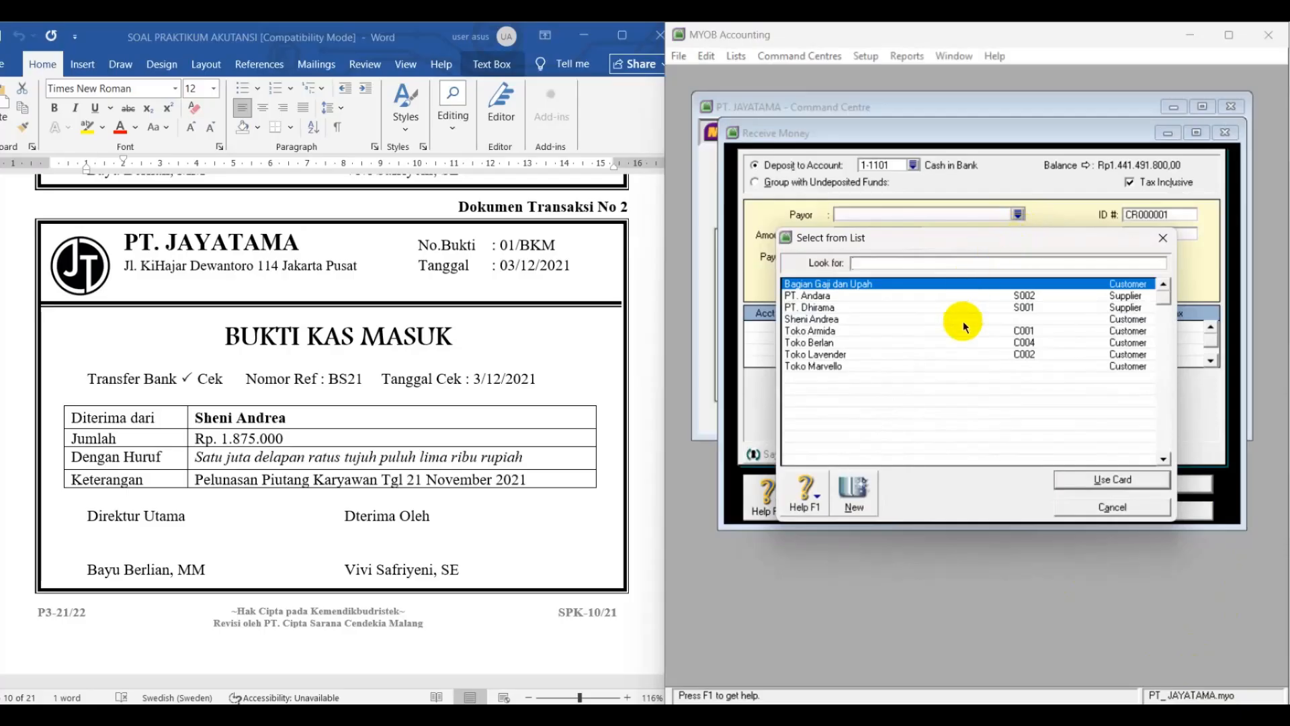
left_click(907, 319)
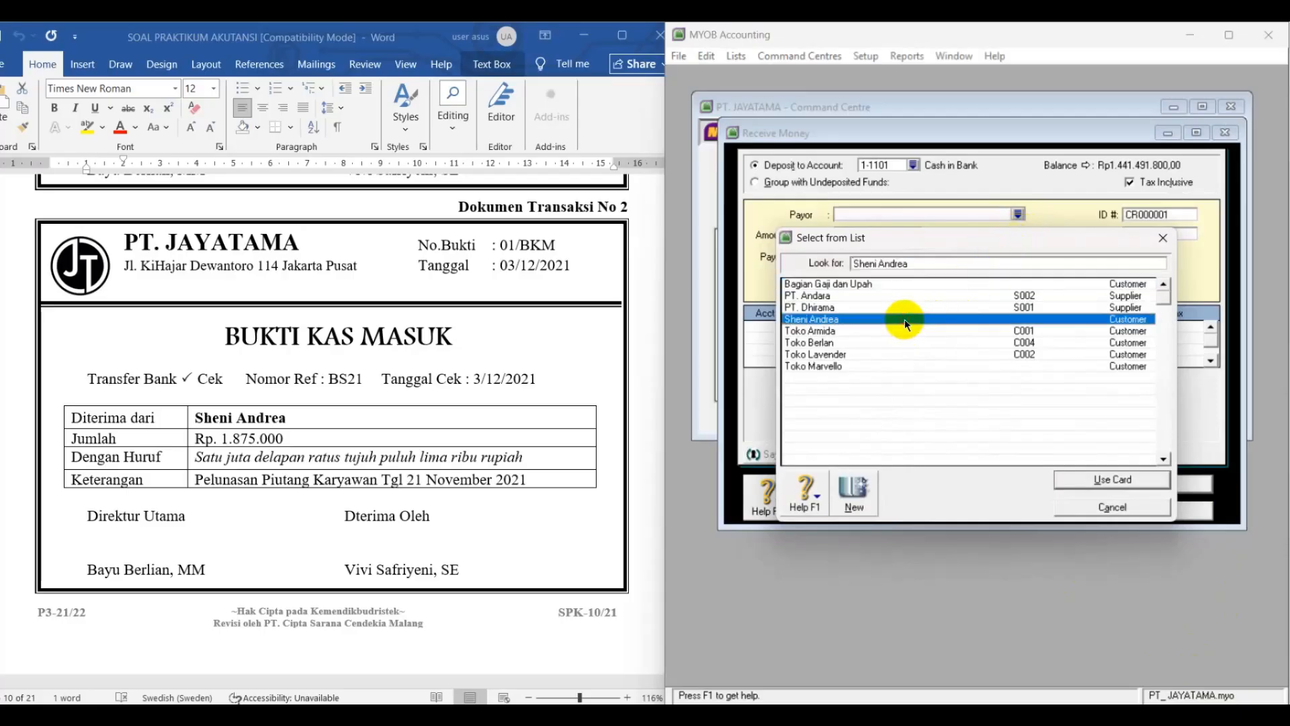
left_click(1092, 480)
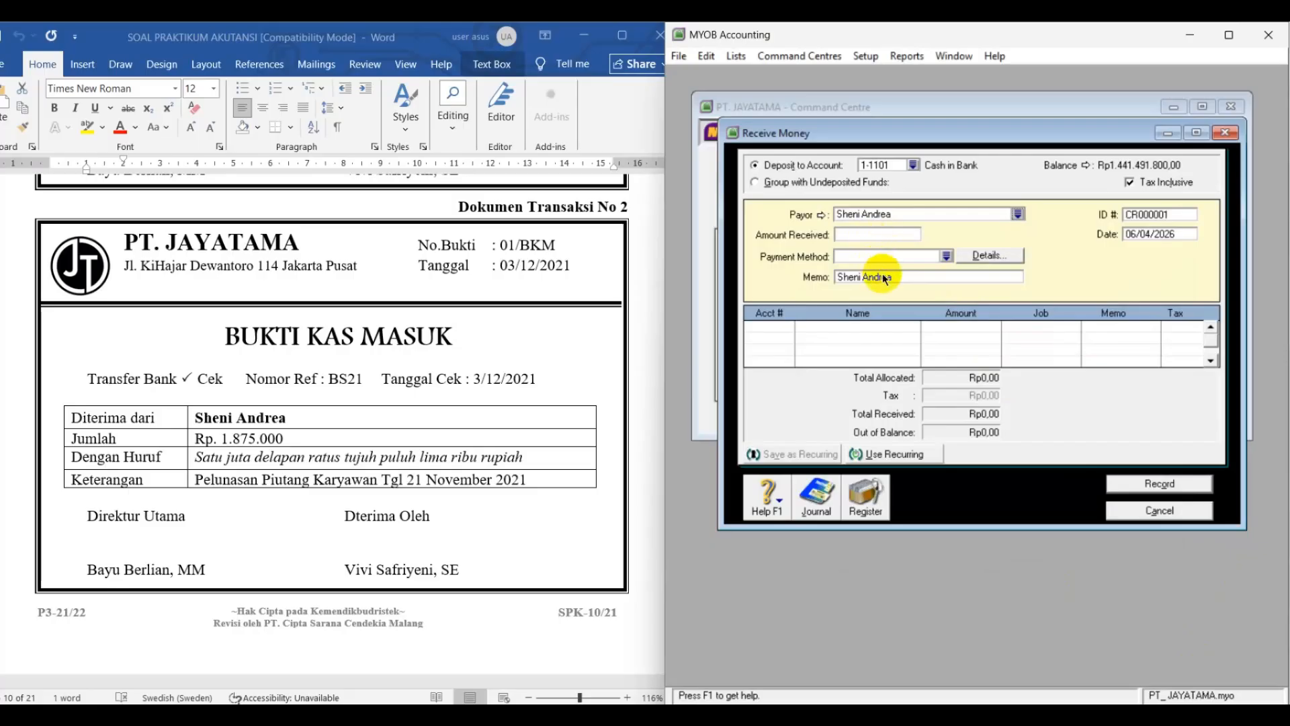
Replace the memo with the voucher's description "Pelunasan Piutang Karyawan Tgl 21 November 2021" and turn off Tax Inclusive
left_click(894, 278)
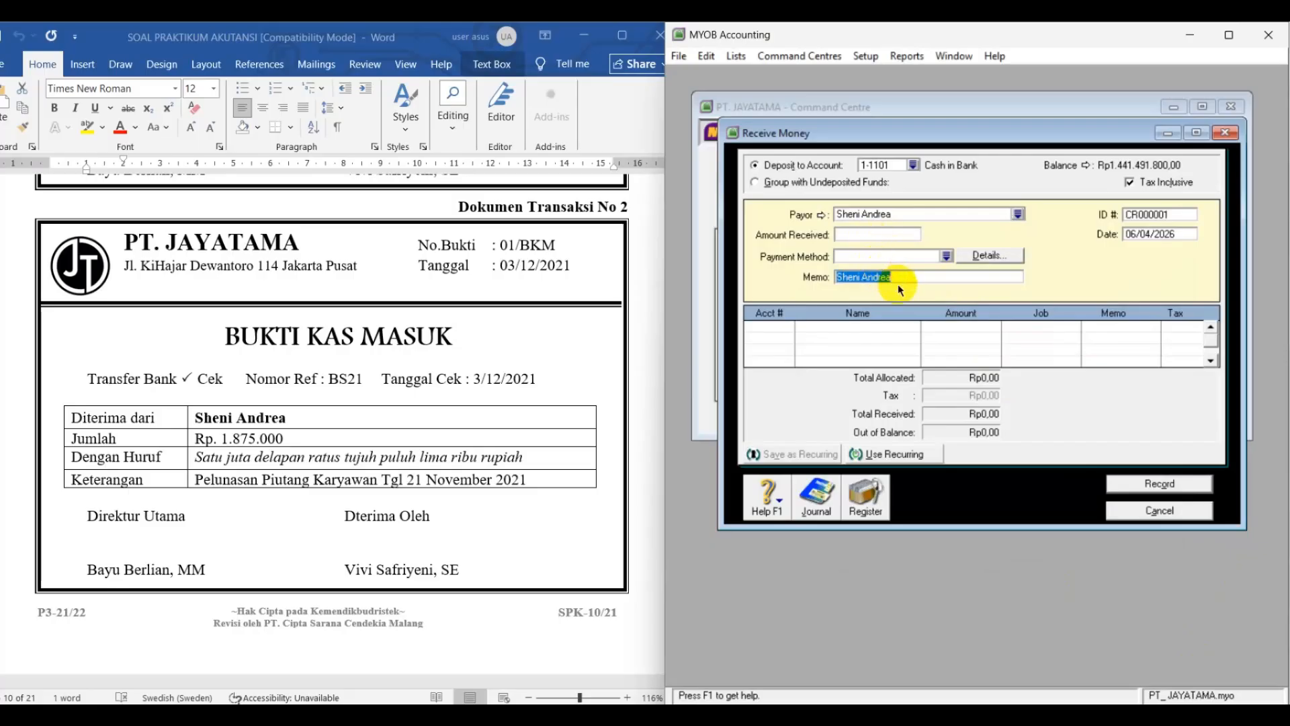
left_click(190, 481)
left_click_drag(267, 475, 512, 485)
key("ctrl+c")
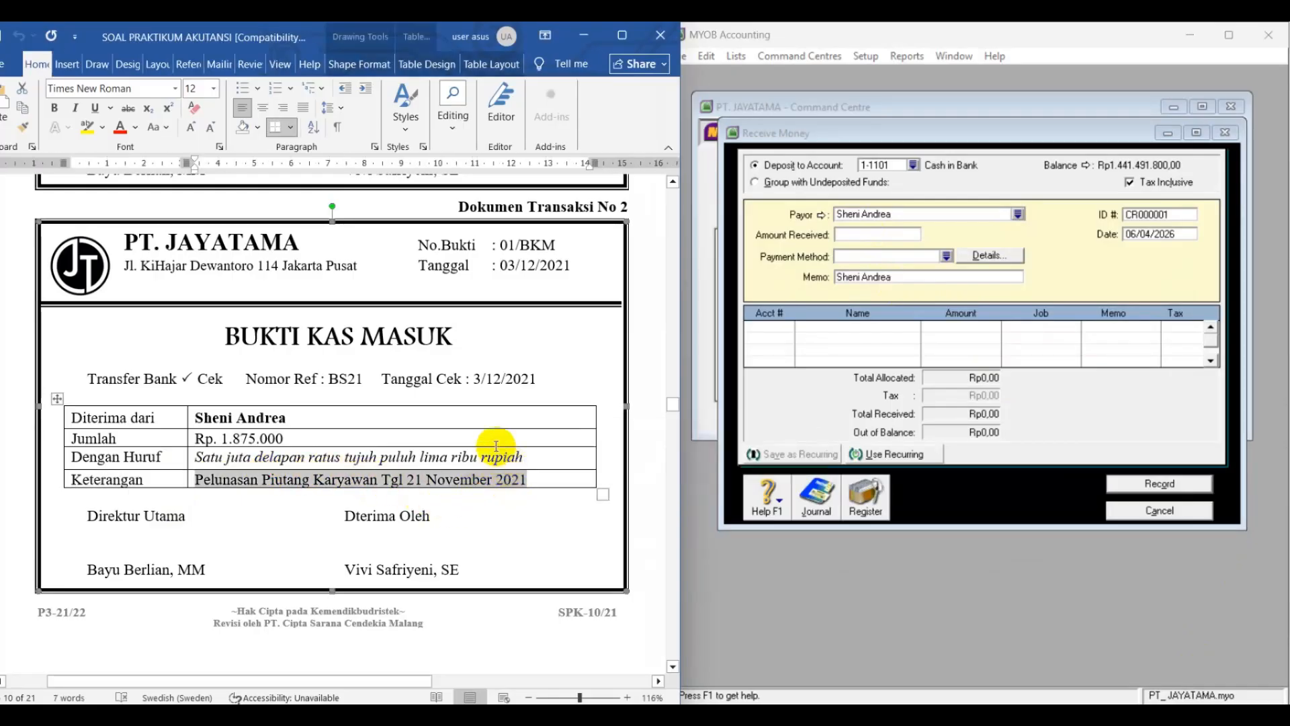
left_click(886, 272)
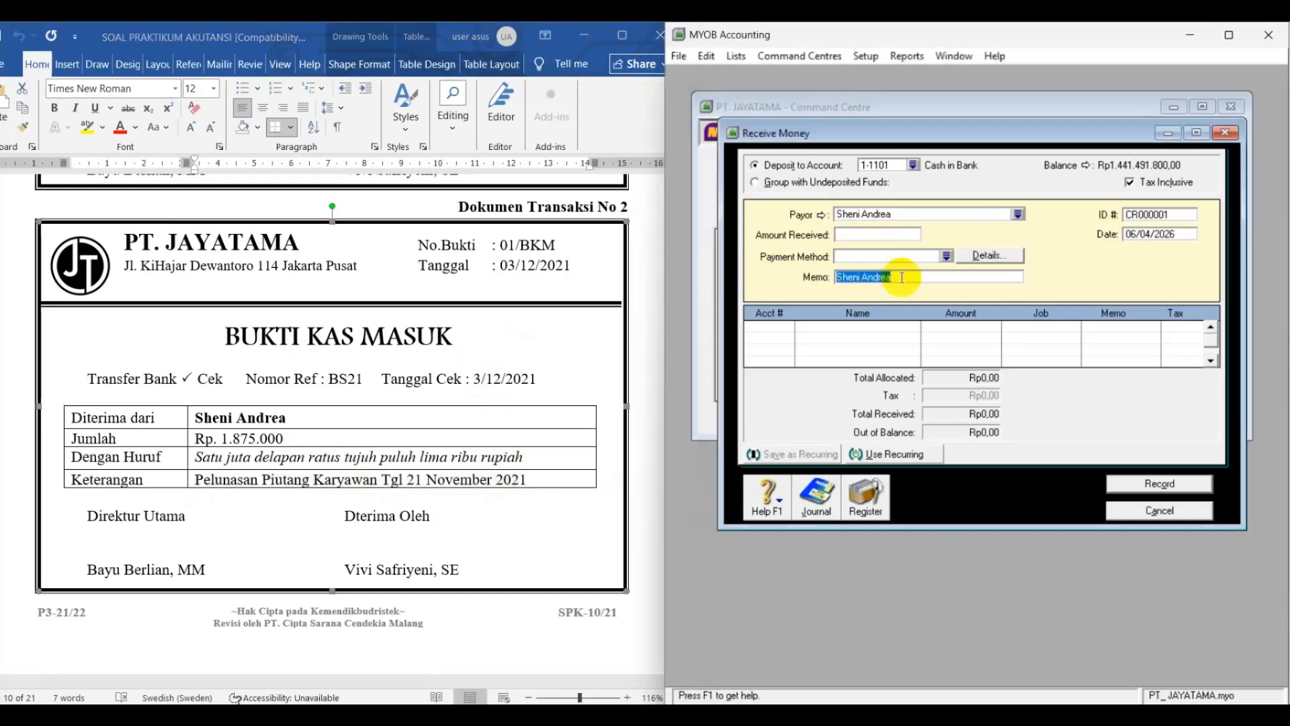
key("ctrl+v")
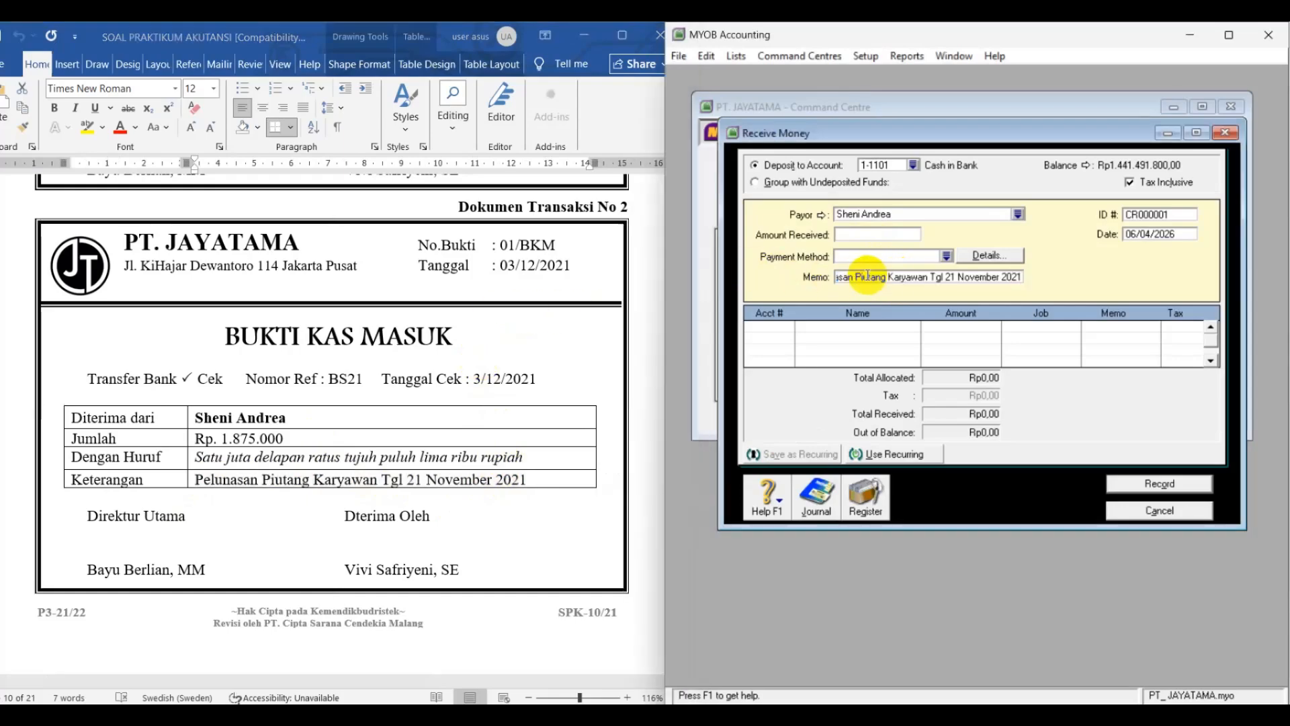
left_click(1143, 182)
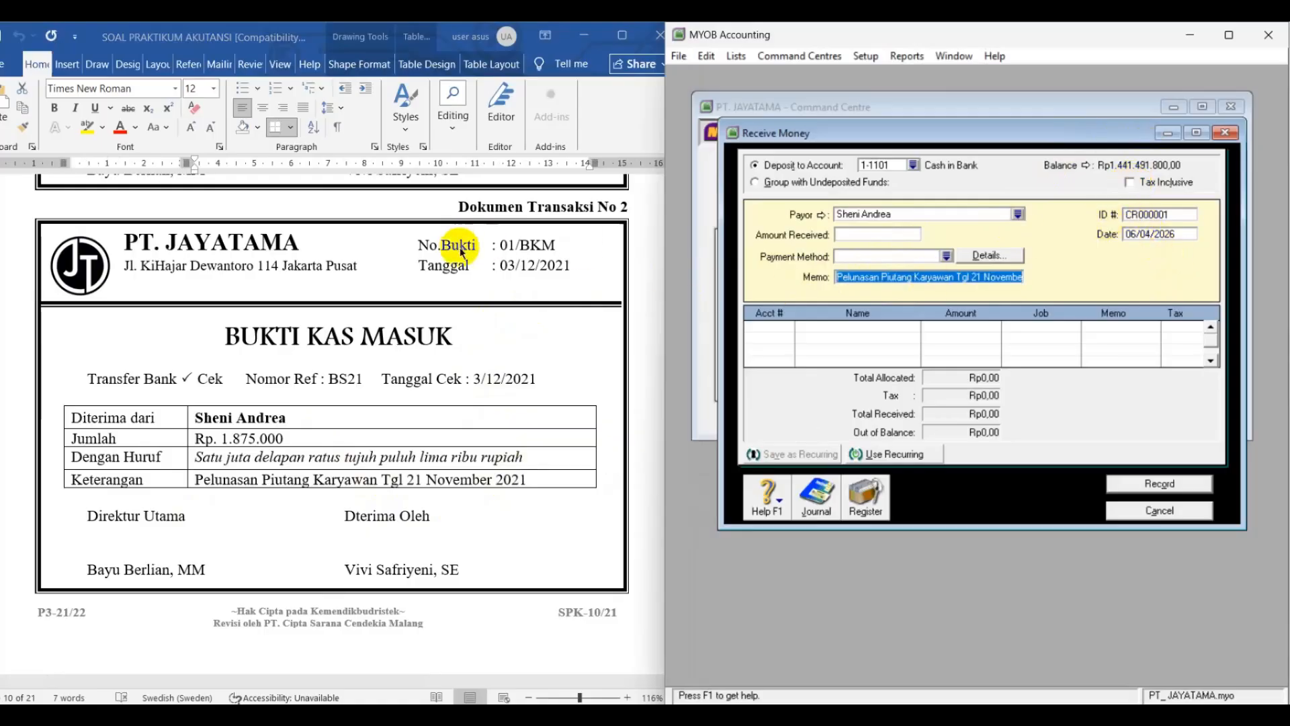
Set the receipt's ID to 01/BKM, copied from the voucher, and its date to 03/12/2021
left_click_drag(502, 247, 561, 242)
key("ctrl+c")
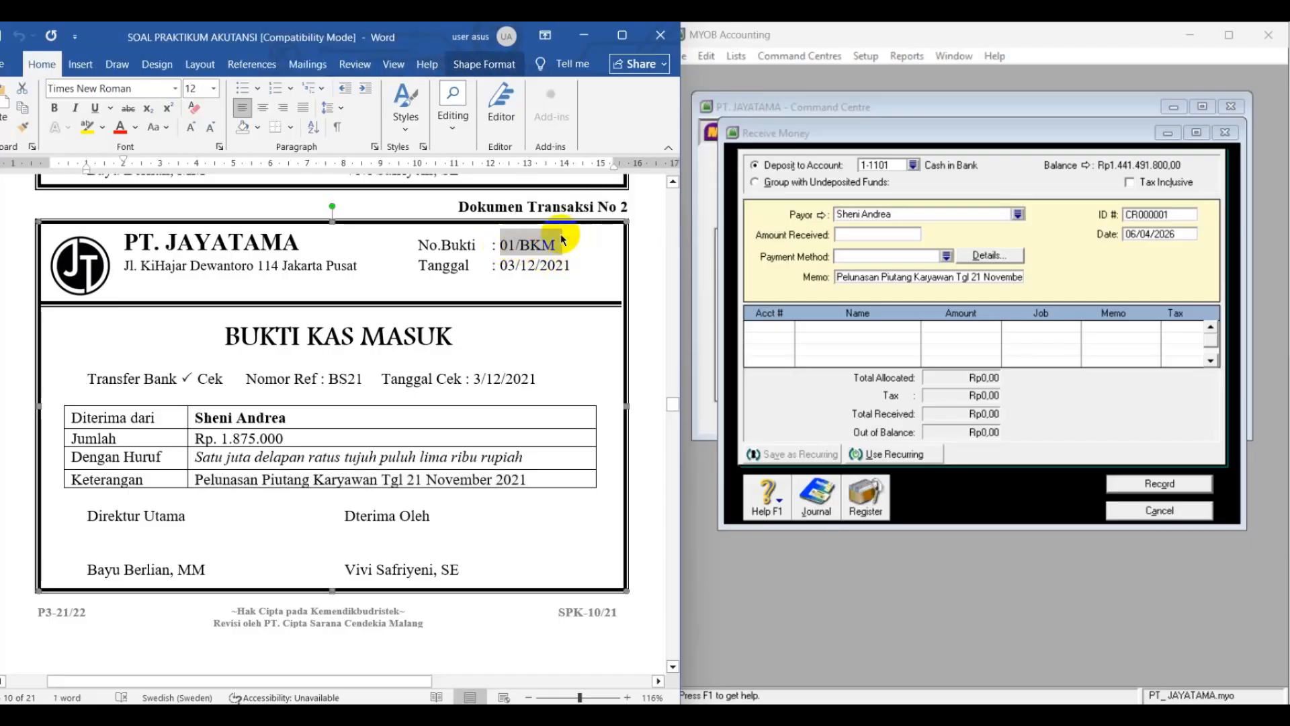
left_click(1156, 214)
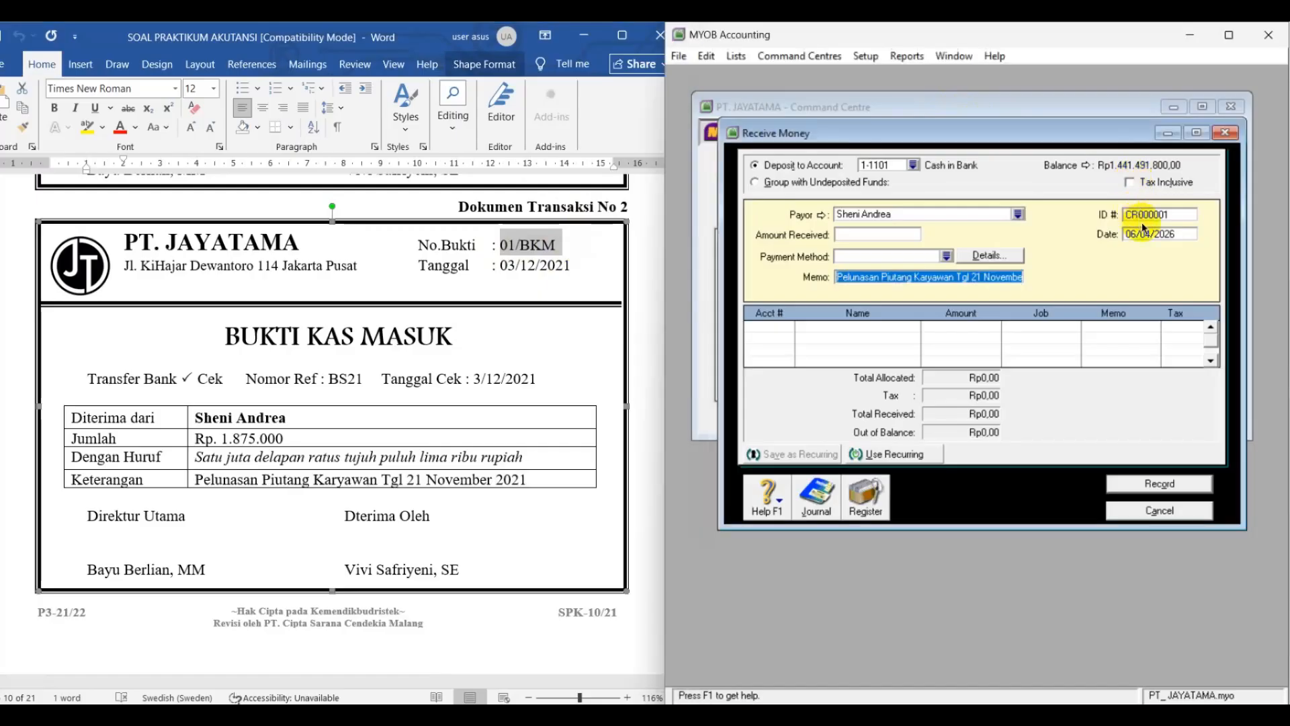
key("ctrl+v")
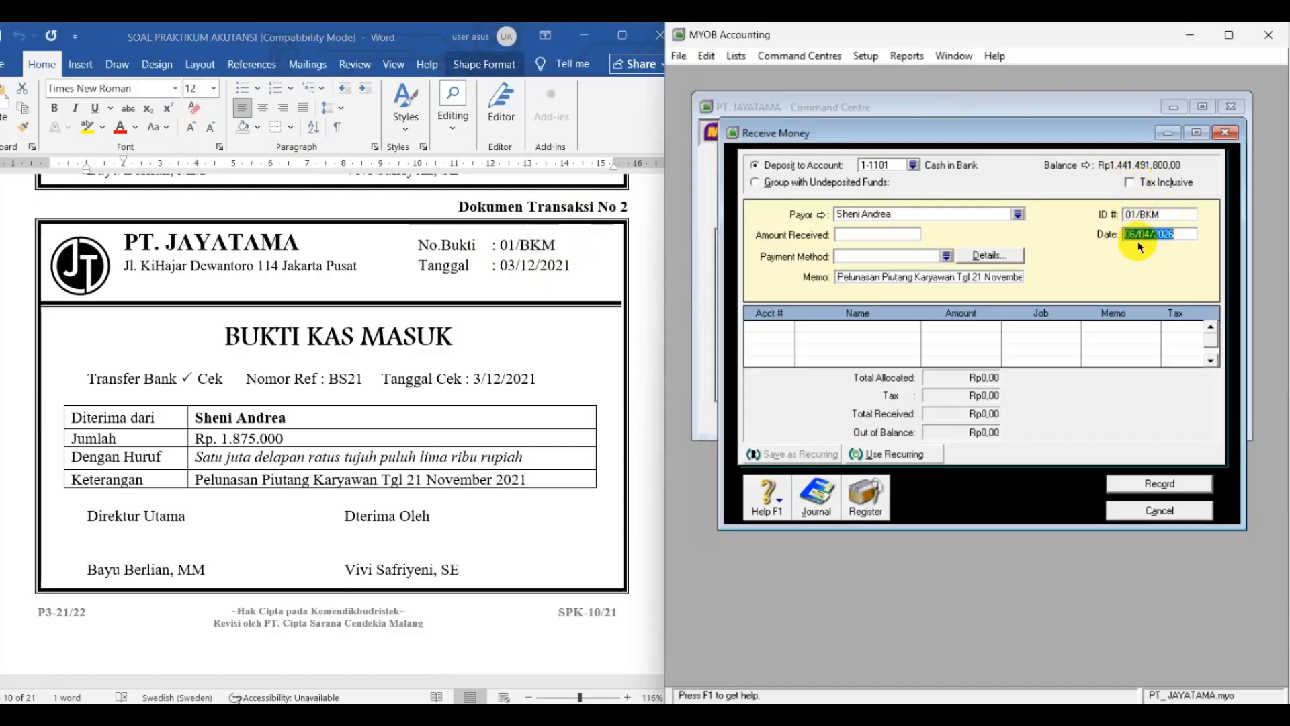
type("03/12/2021")
key("Tab")
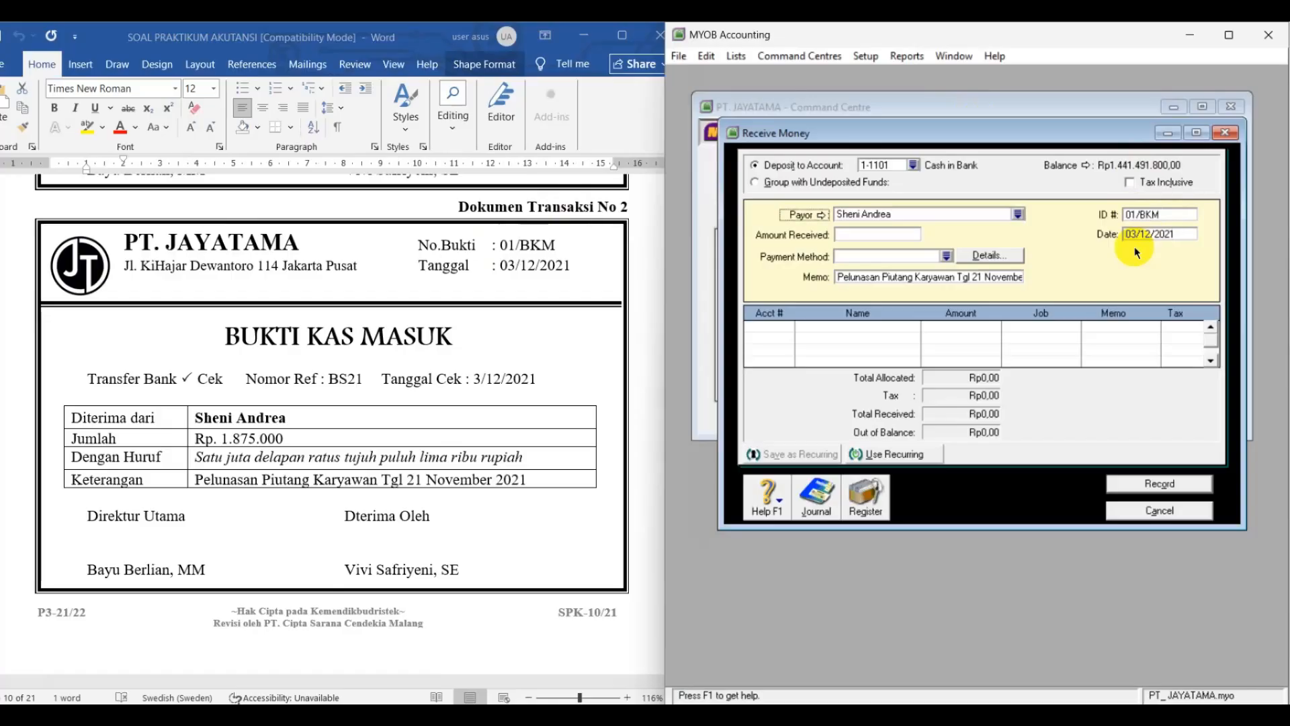
Allocate Rp1.875.000 to account 1-1105 Employee Receivable on the first line of the receipt
left_click(853, 233)
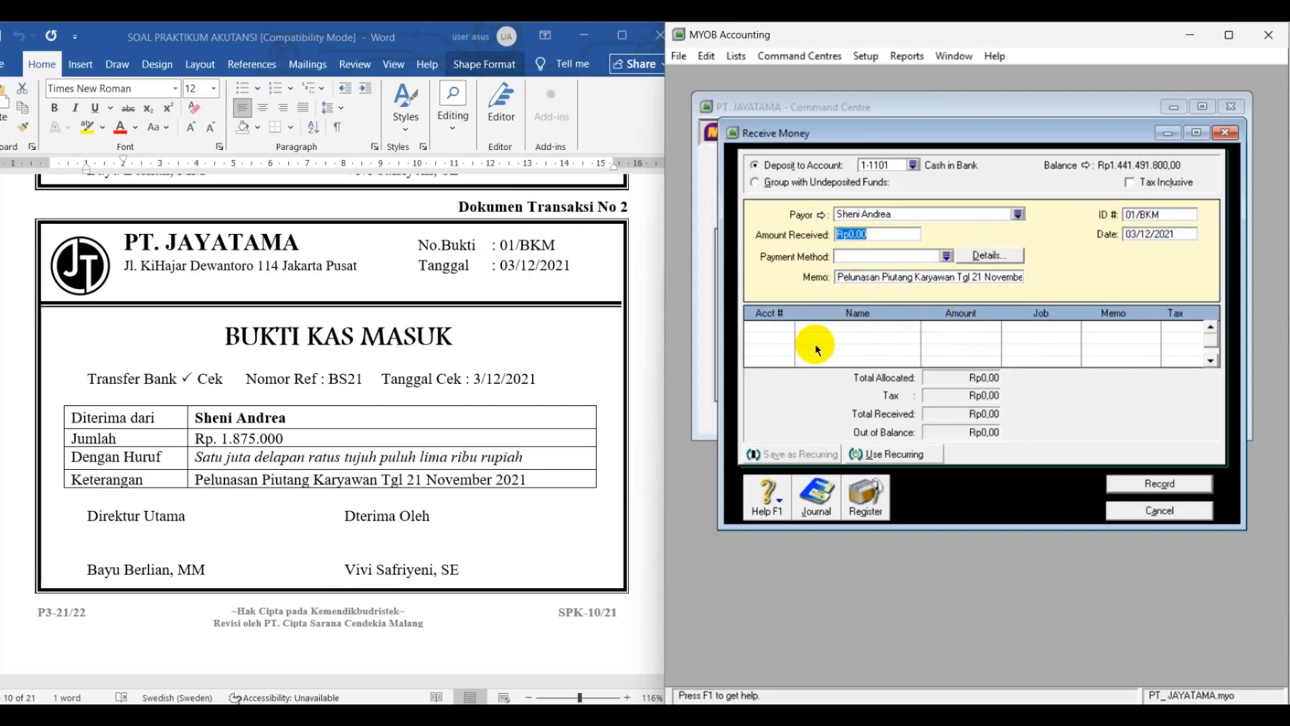
key("Tab")
key("Tab")
key("Tab")
left_click(777, 352)
type("4")
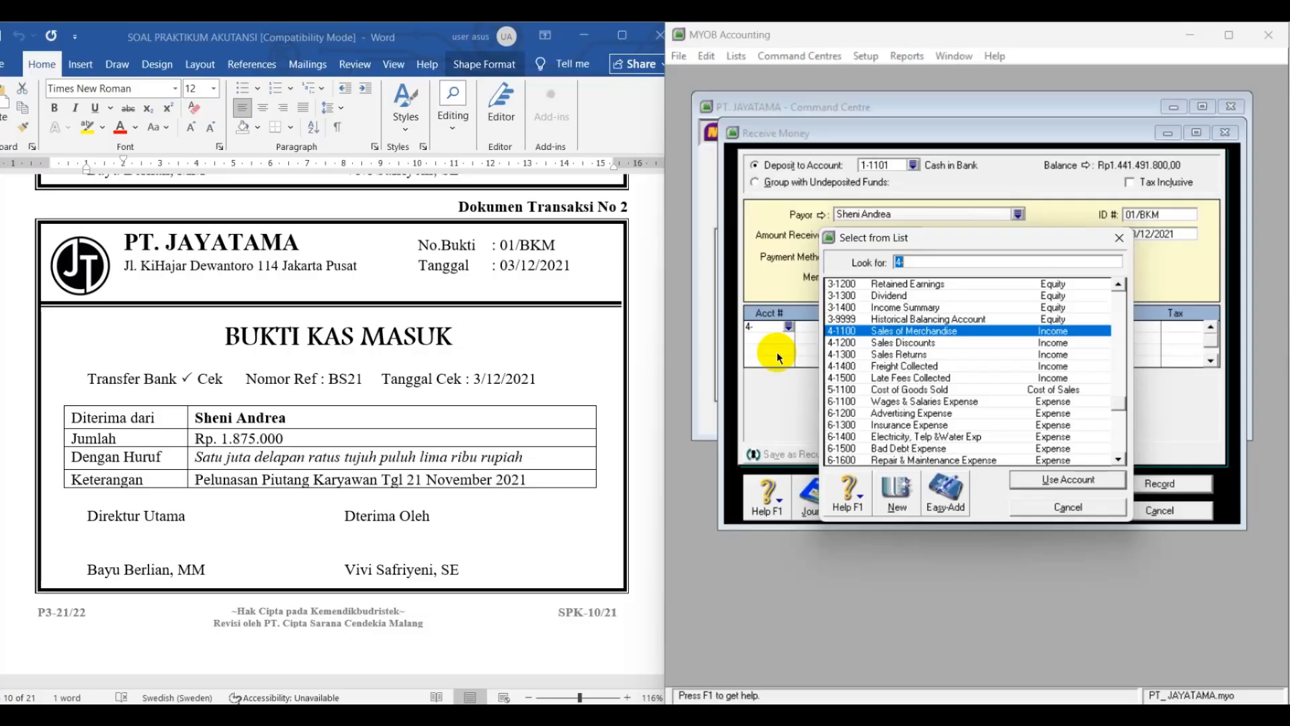
type("1-1105")
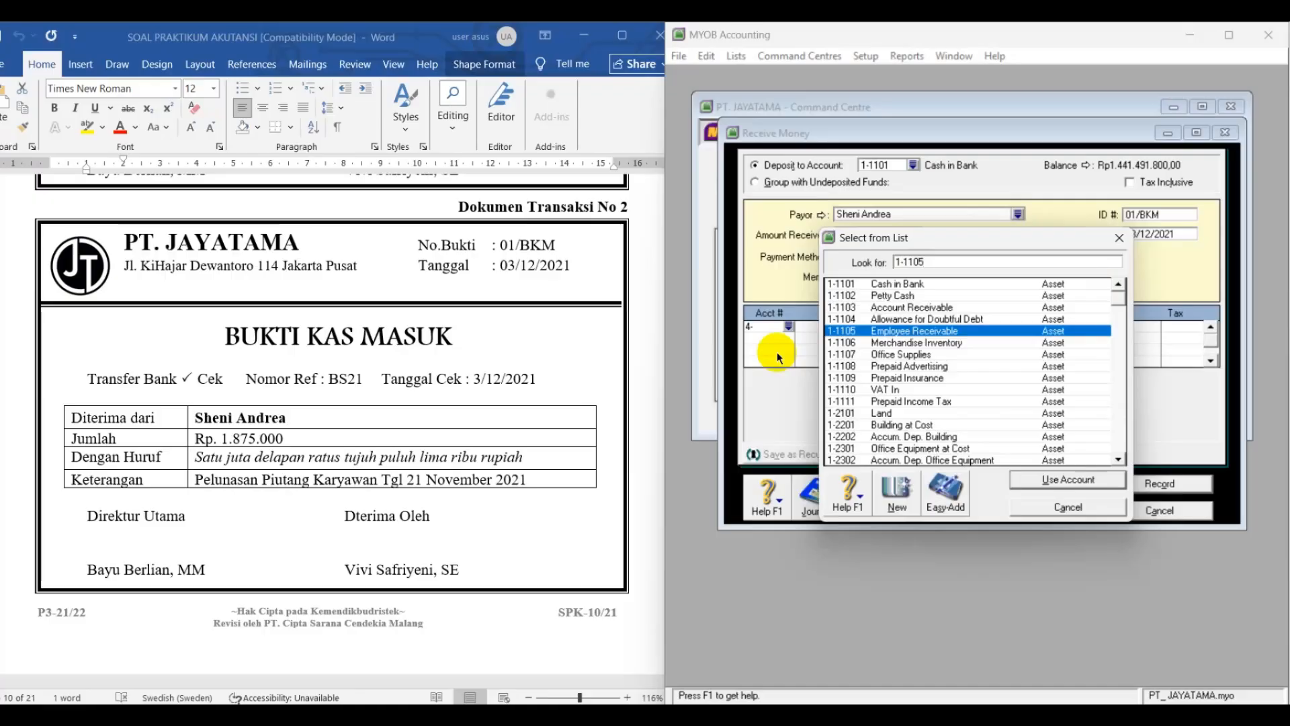
key("Return")
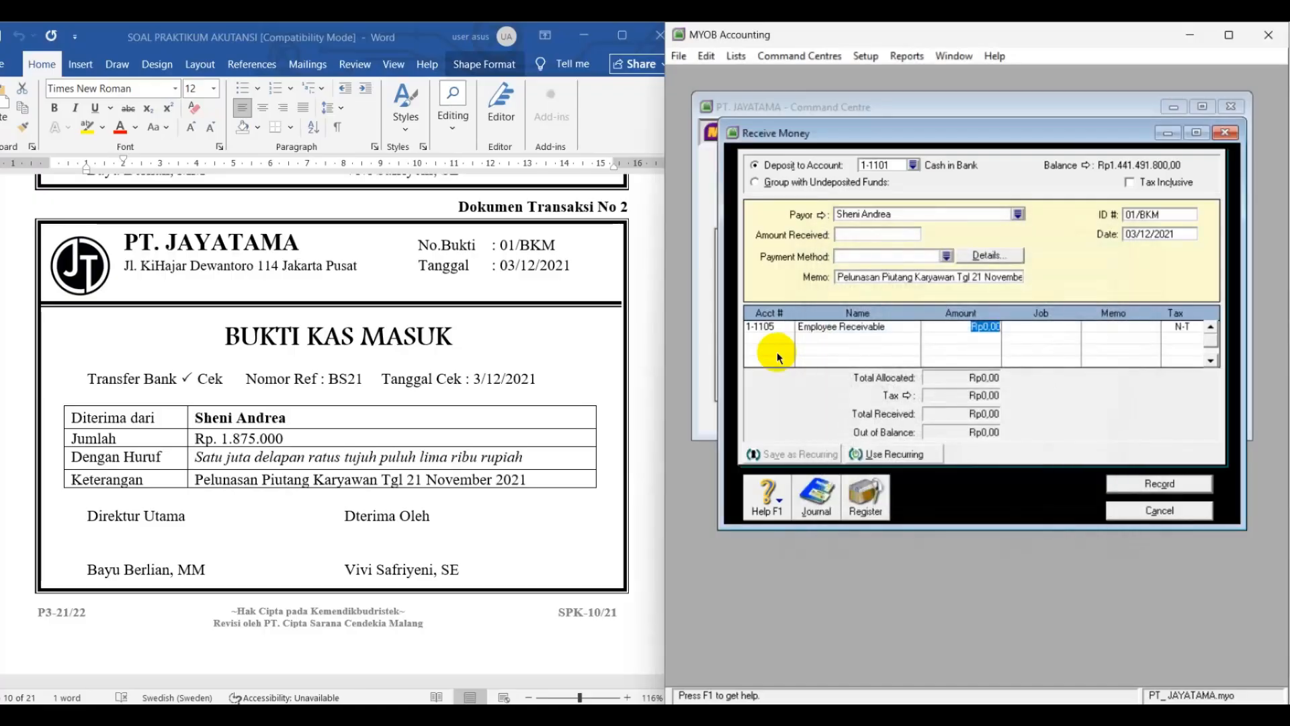
type("1875")
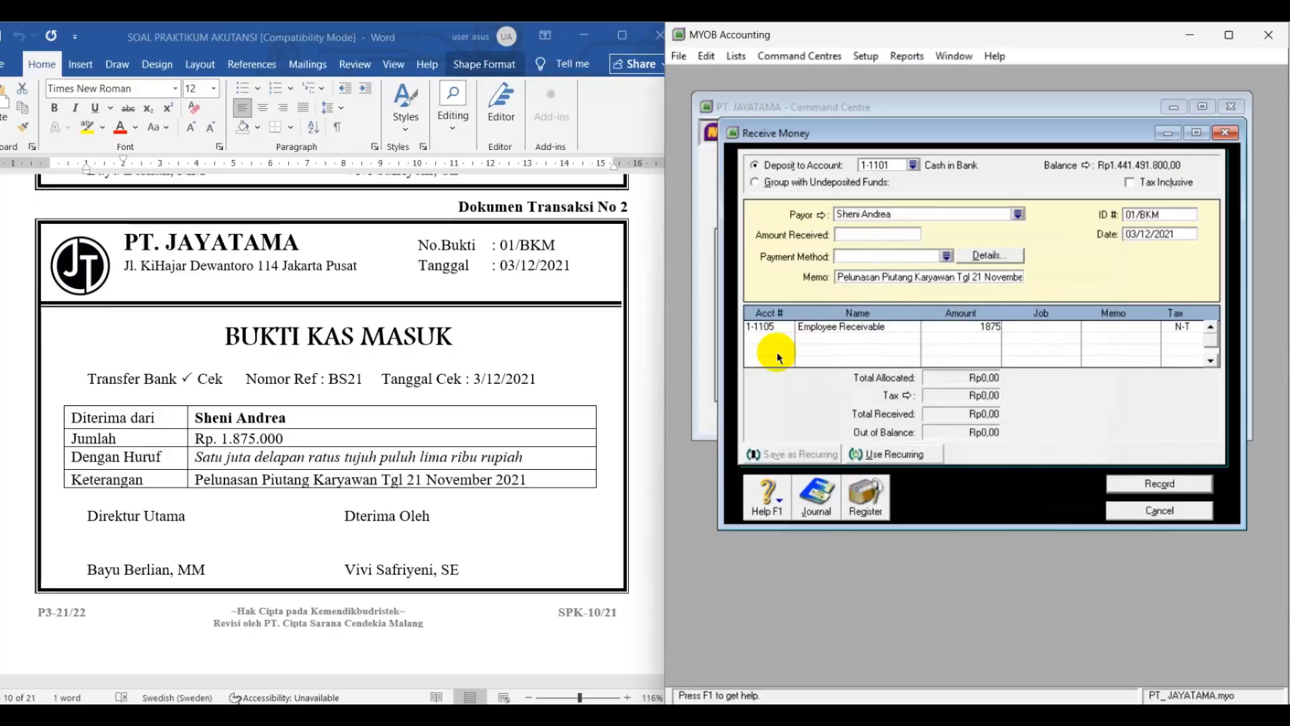
type("000,00")
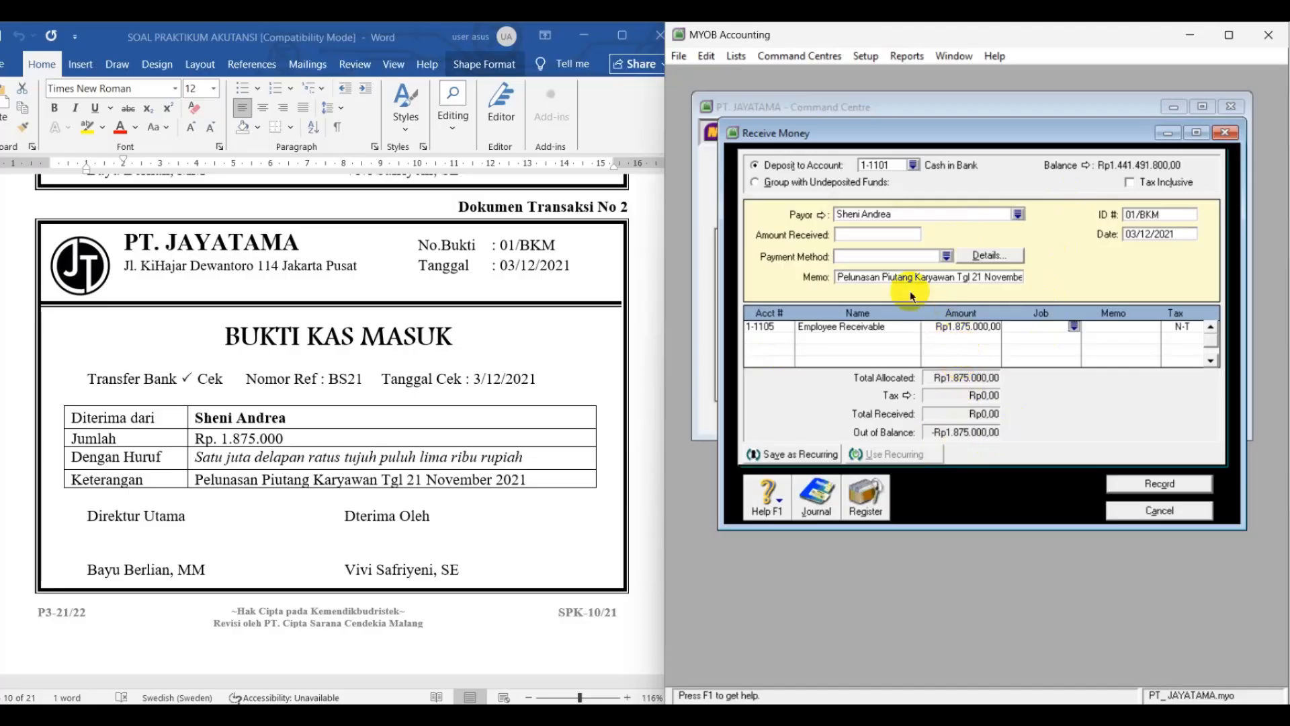
Set the amount received to Rp1.875.000 and record the receipt
left_click(870, 232)
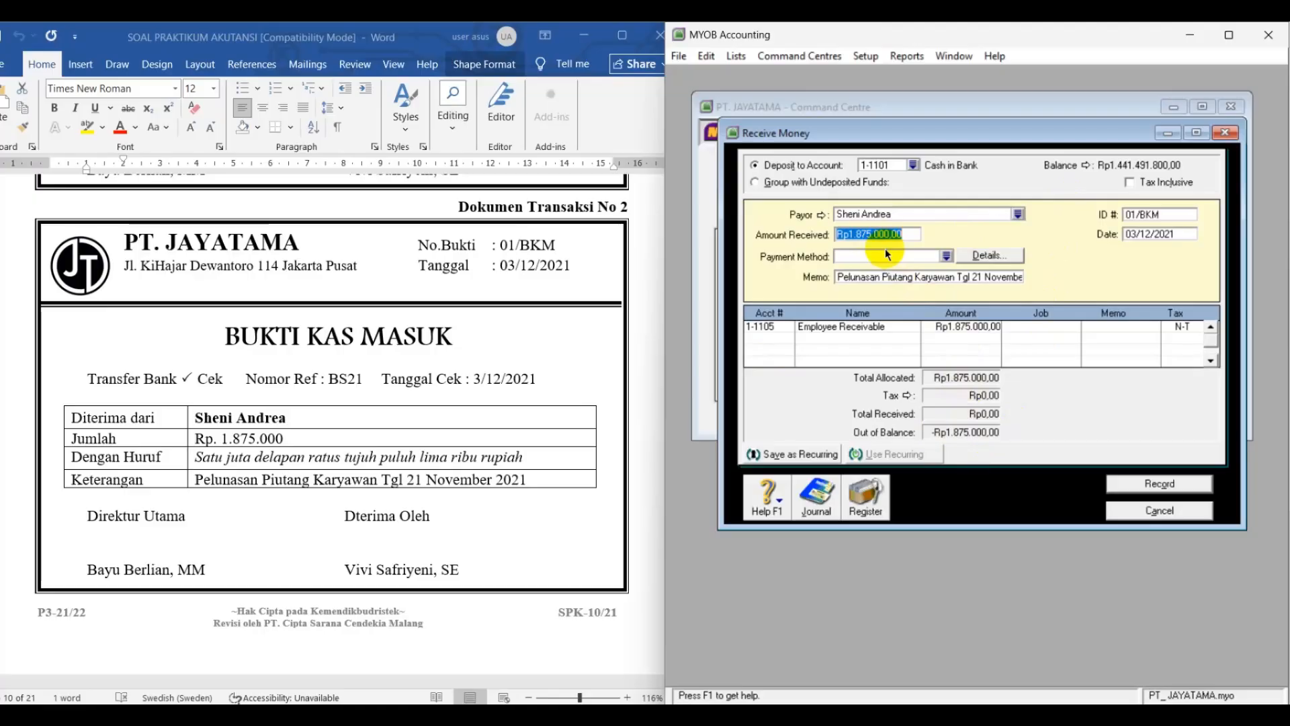
key("Tab")
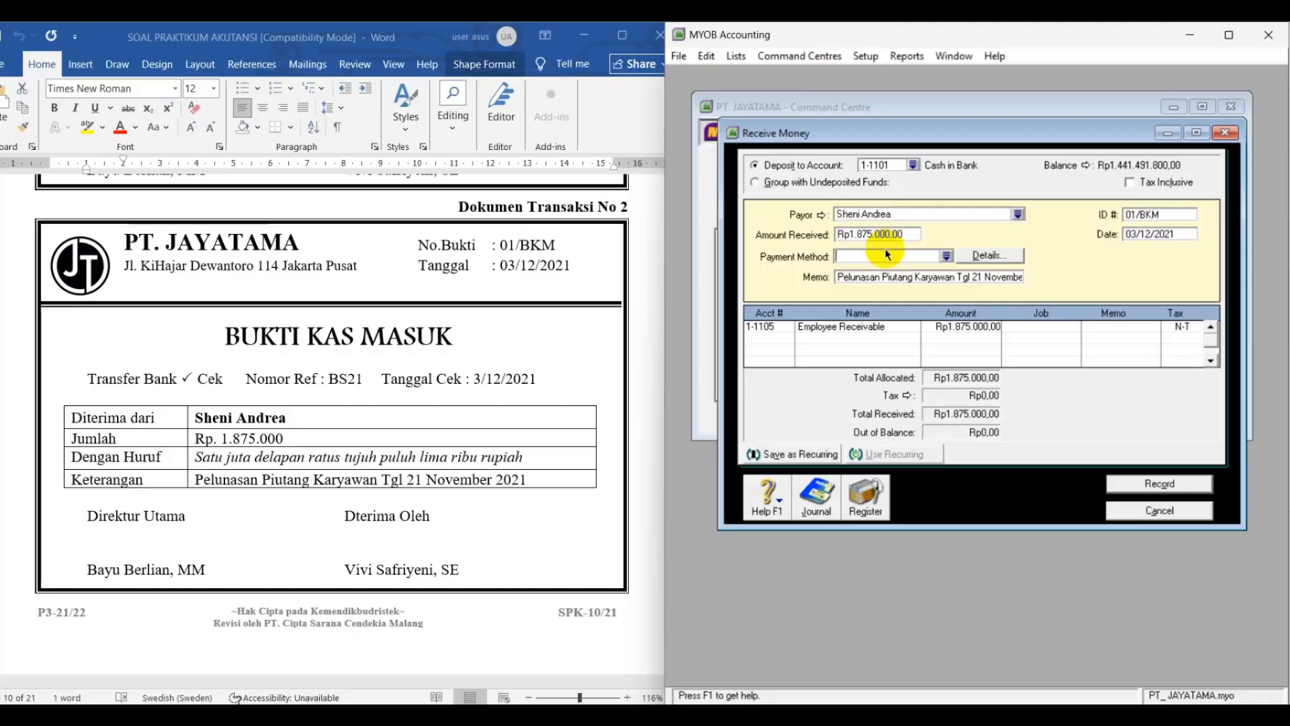
left_click(1142, 492)
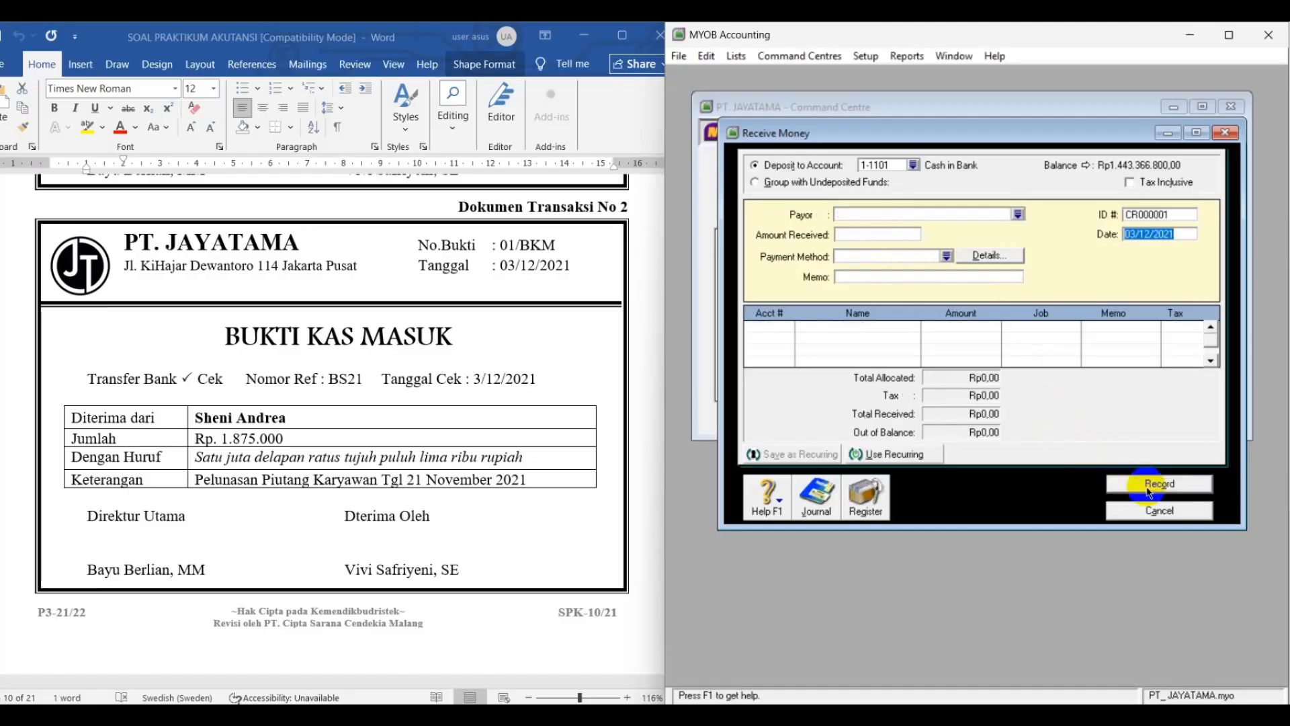
Bring up Dokumen Transaksi No 3 (02/BKK), close the Receive Money form and switch to the Purchases command centre
scroll(499, 406, "down", 1)
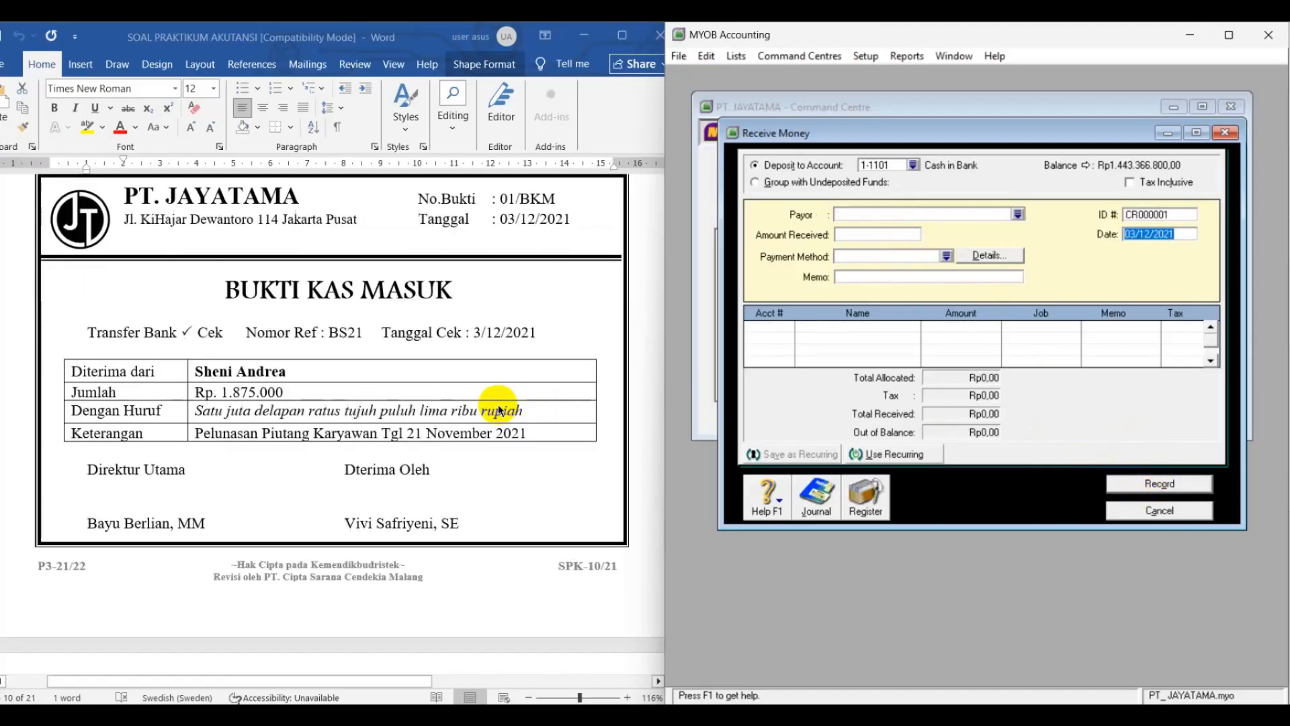
scroll(499, 406, "up", 2)
scroll(499, 406, "down", 7)
scroll(499, 406, "down", 6)
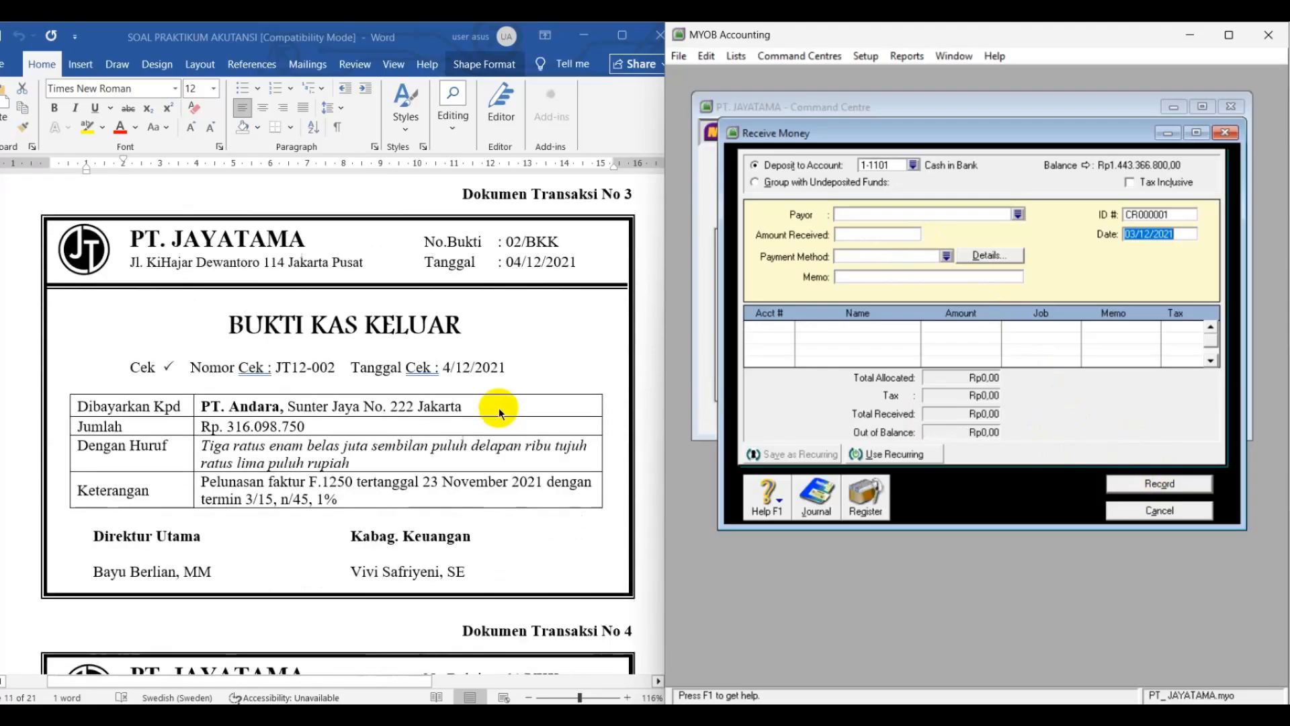
left_click(1153, 510)
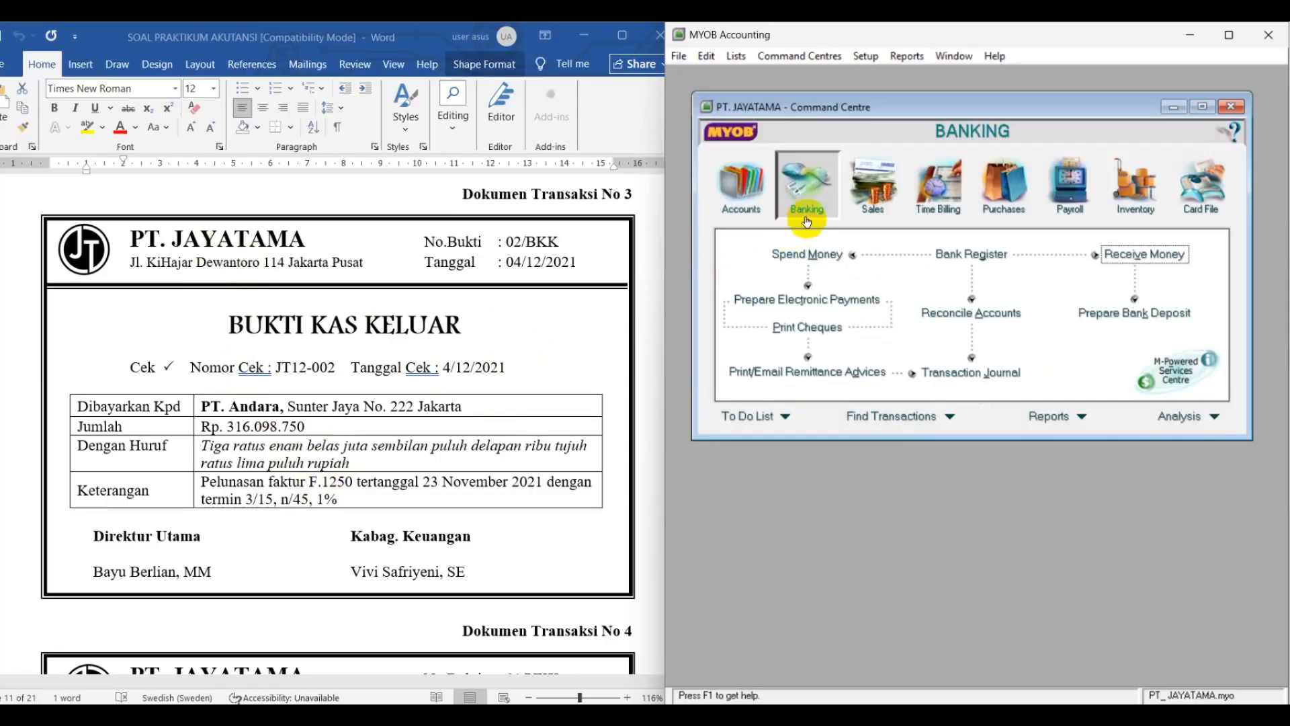
left_click(1005, 197)
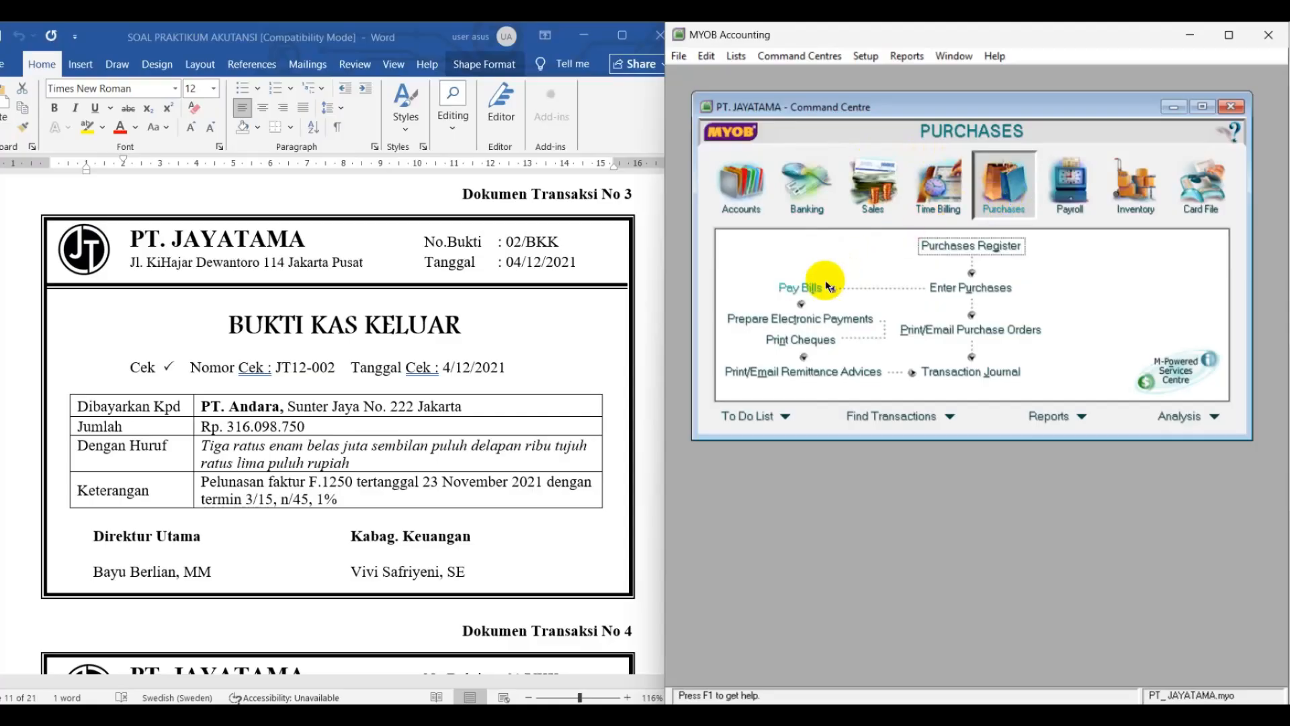
Start a Pay Bills entry for supplier PT. Andara, paid from account 1-1101 Cash in Bank
left_click(807, 291)
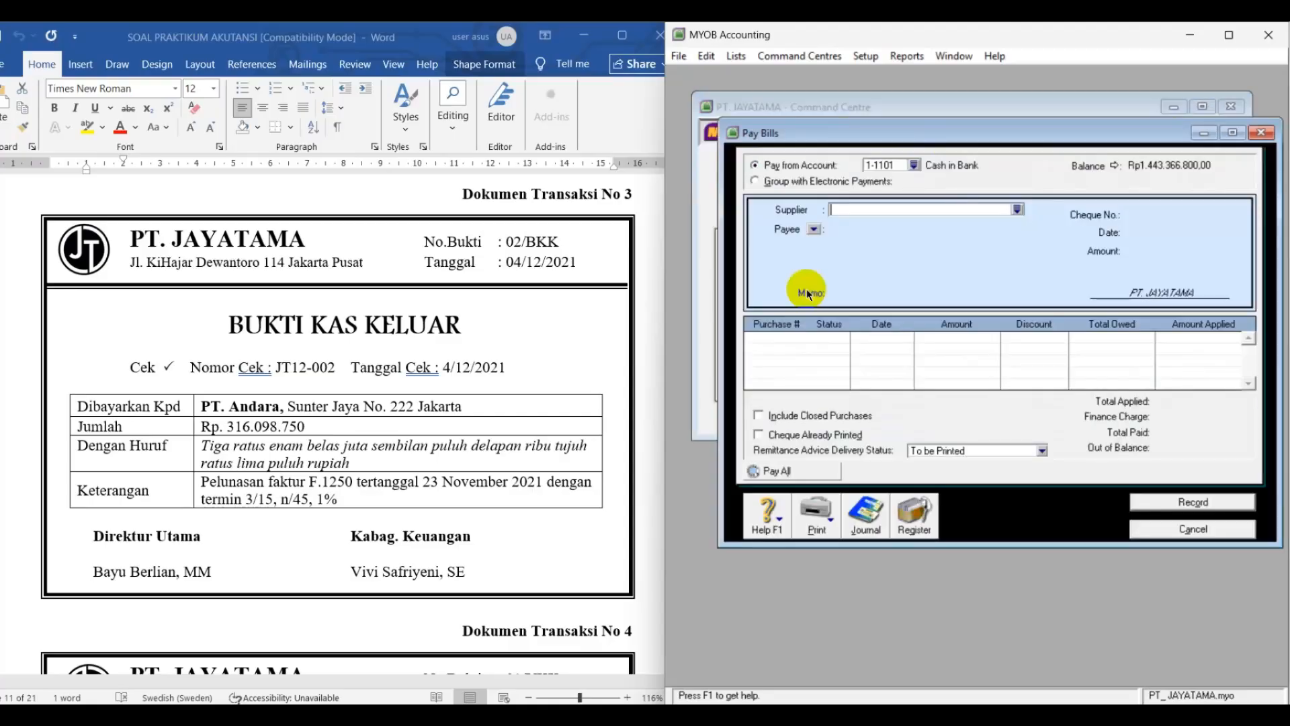
left_click(1017, 210)
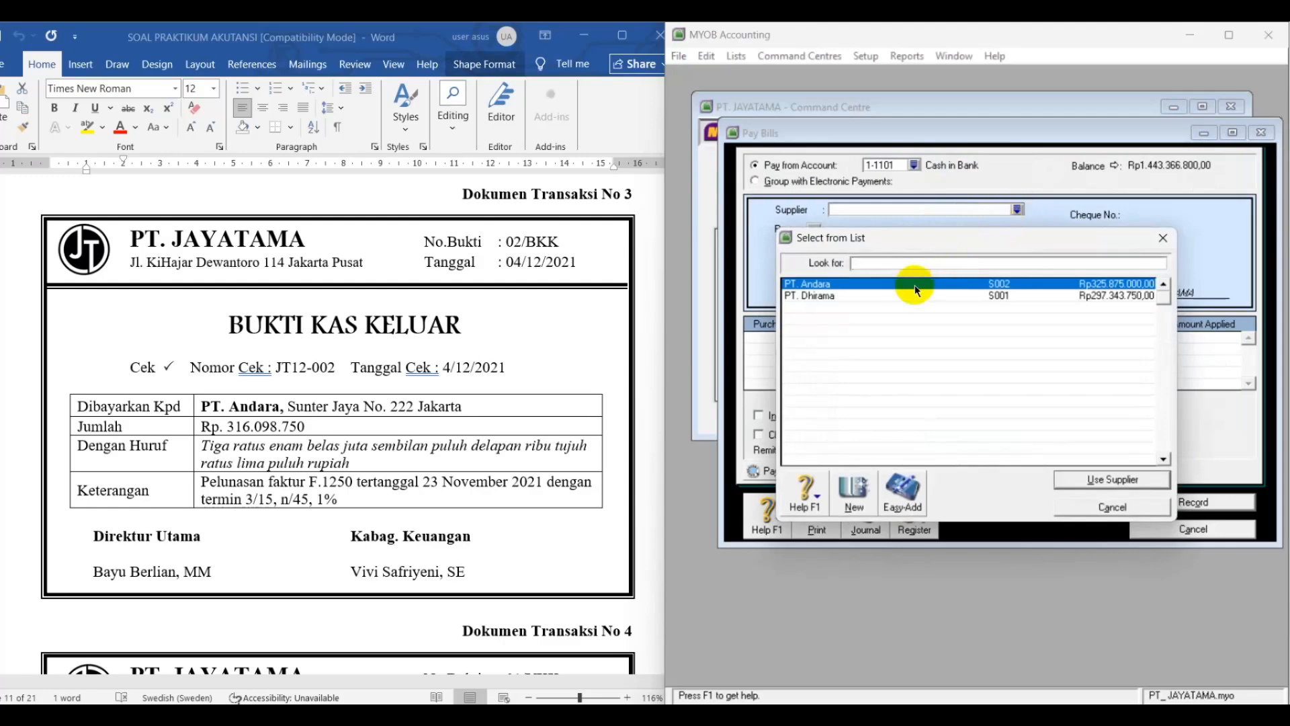
left_click(1119, 510)
left_click(1104, 483)
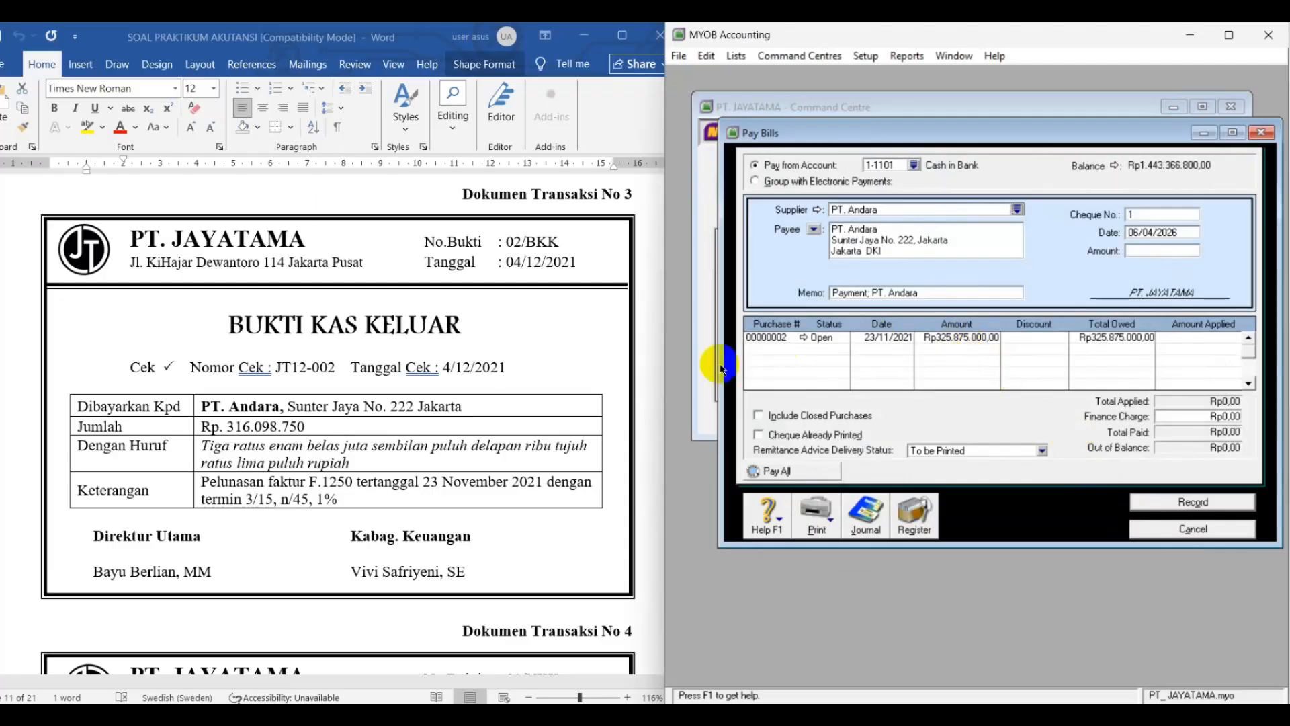
Replace the payment memo with the voucher's description, "Pelunasan faktur F.1250 tertanggal 23 November 2021 dengan termin 3/15, n/45, 1%"
left_click(220, 481)
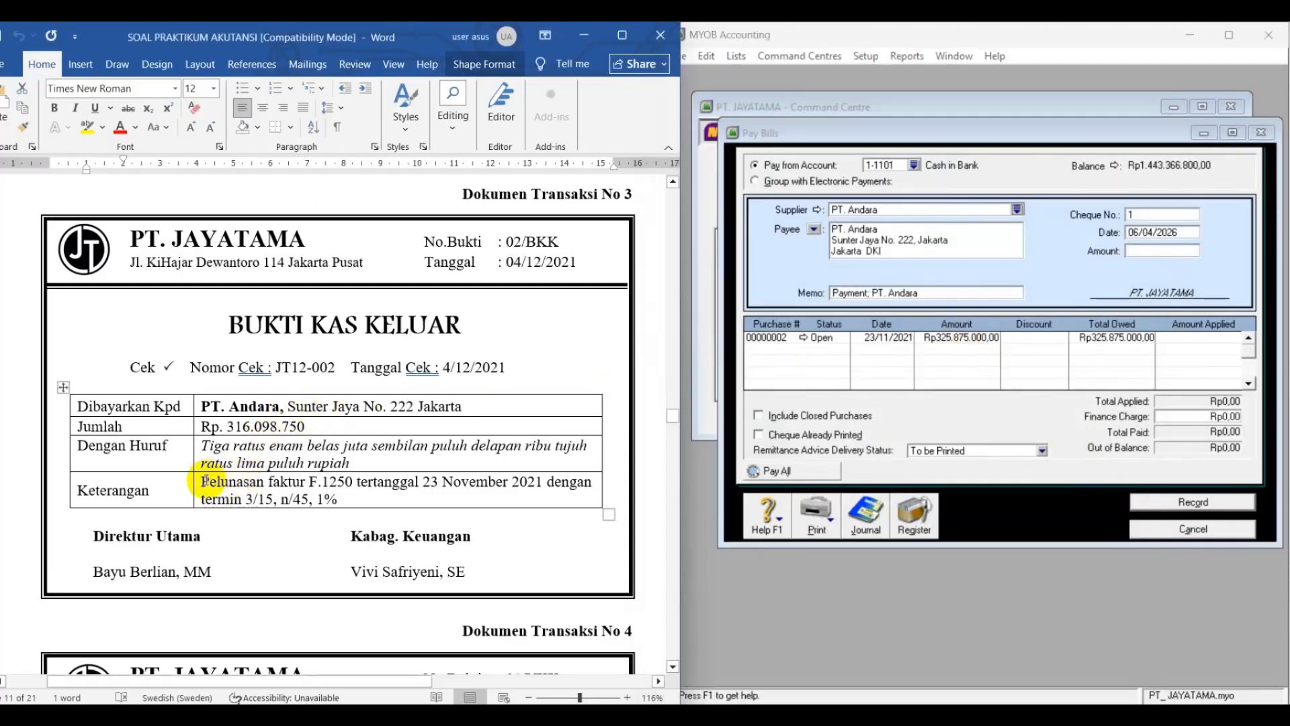
mouse_move(200, 482)
left_mouse_down()
mouse_move(545, 479)
mouse_move(531, 495)
left_mouse_up()
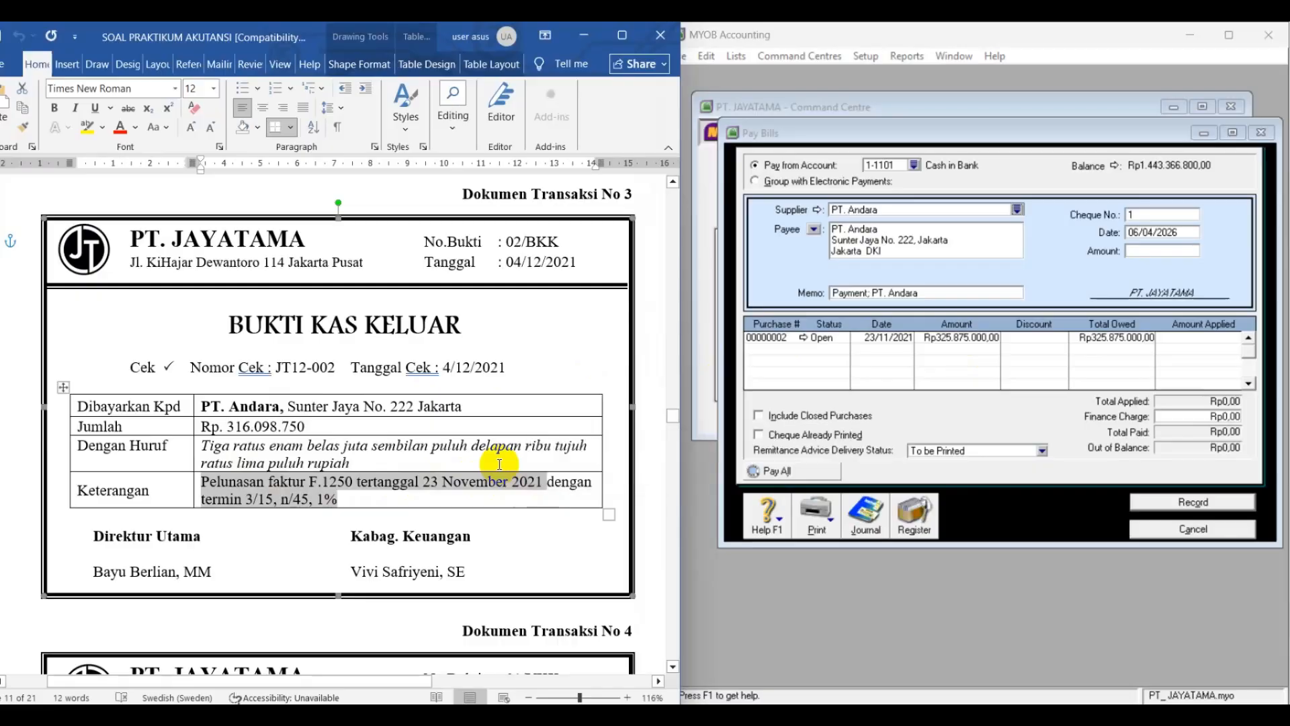
left_click(859, 291)
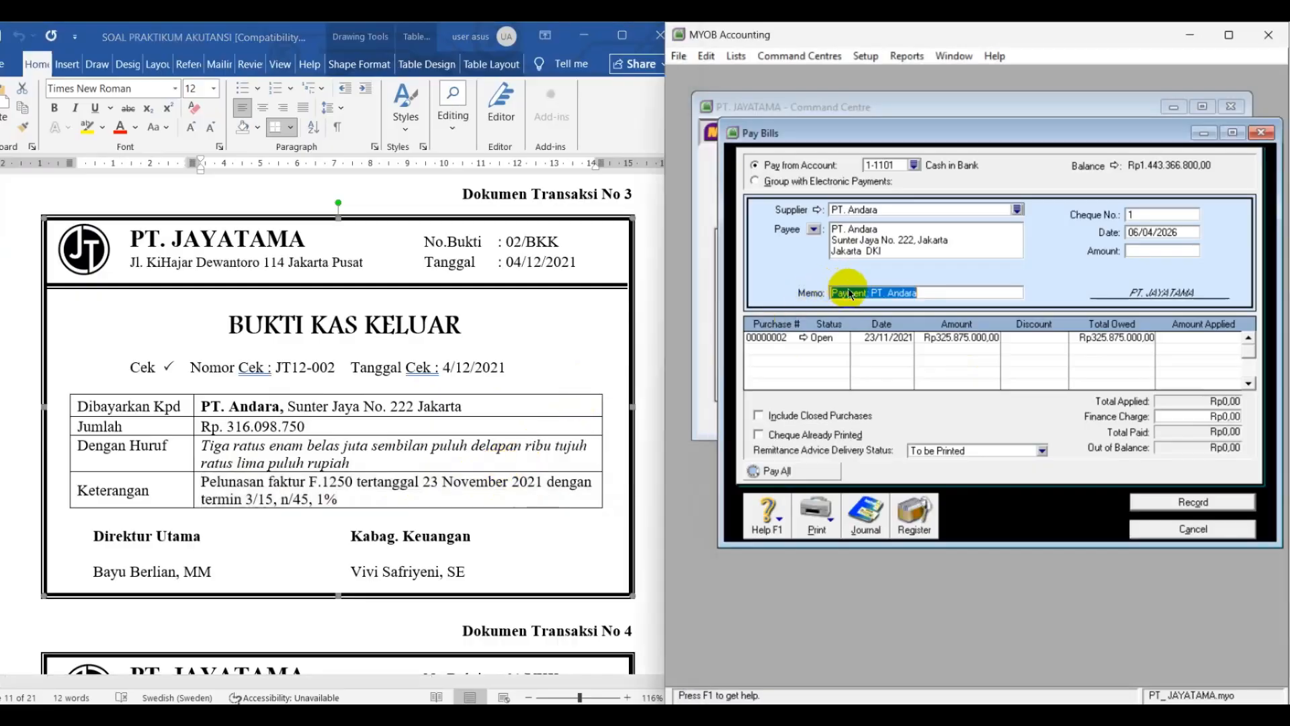
key("ctrl+v")
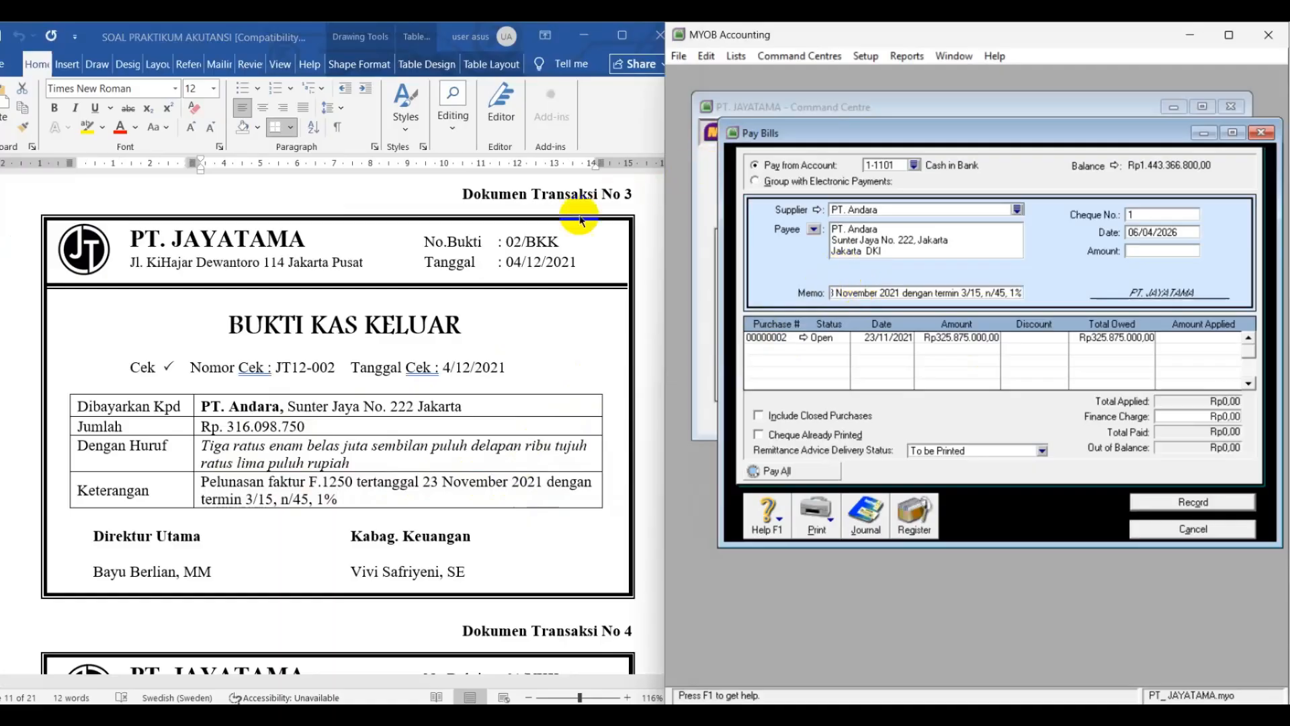
Set the payment's cheque number to 02/BKK, copied from the voucher, and its date to 04/12/2021
left_click(535, 239)
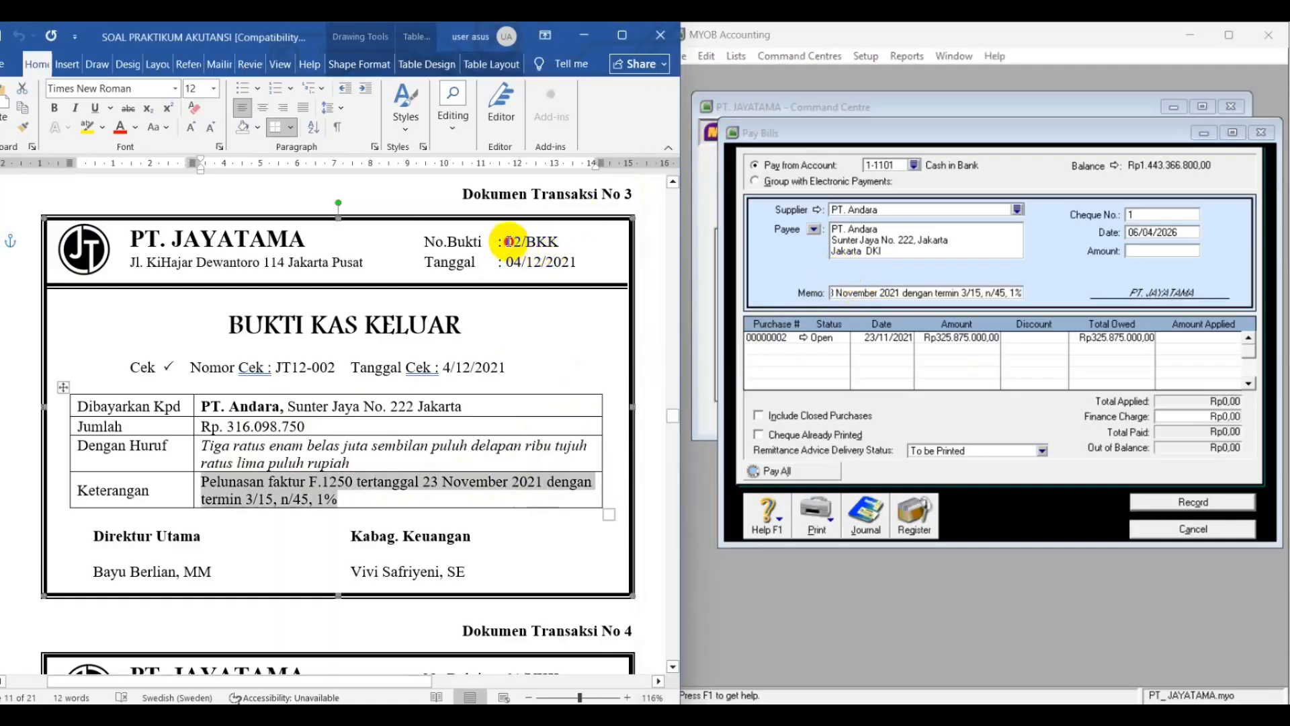
left_click_drag(506, 242, 566, 244)
key("ctrl+c")
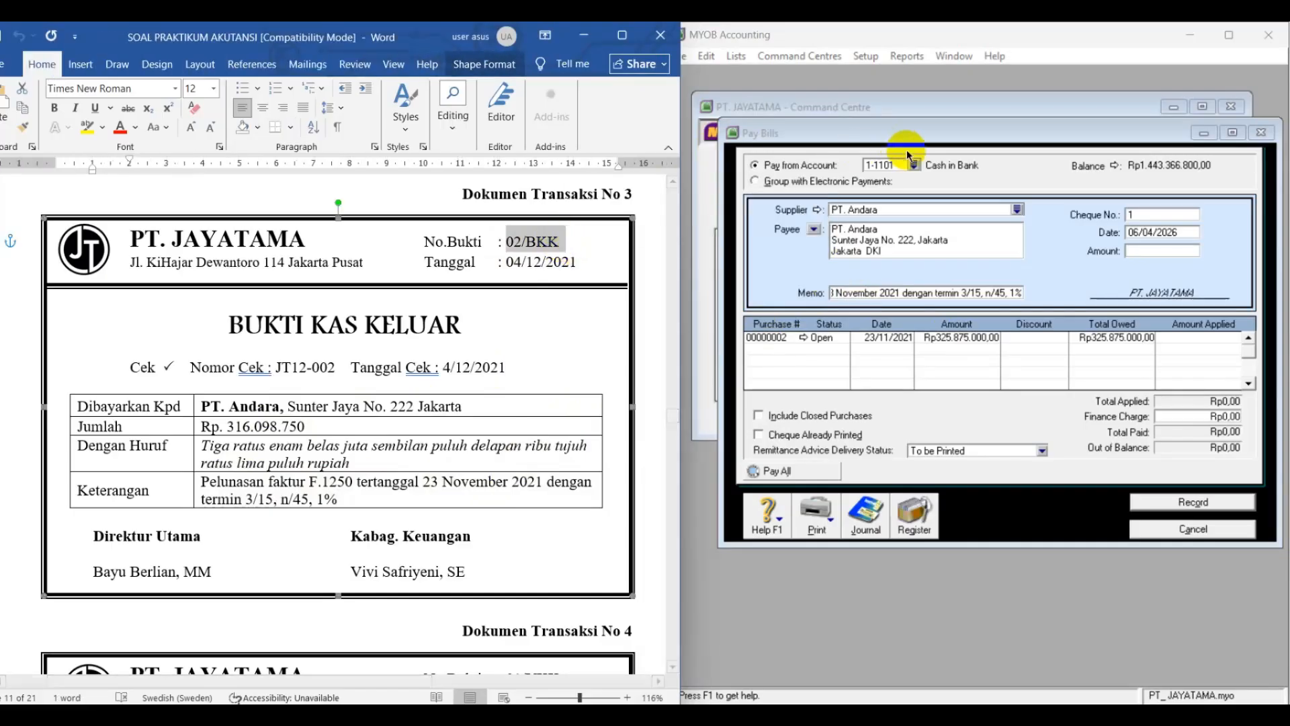
left_click(1142, 215)
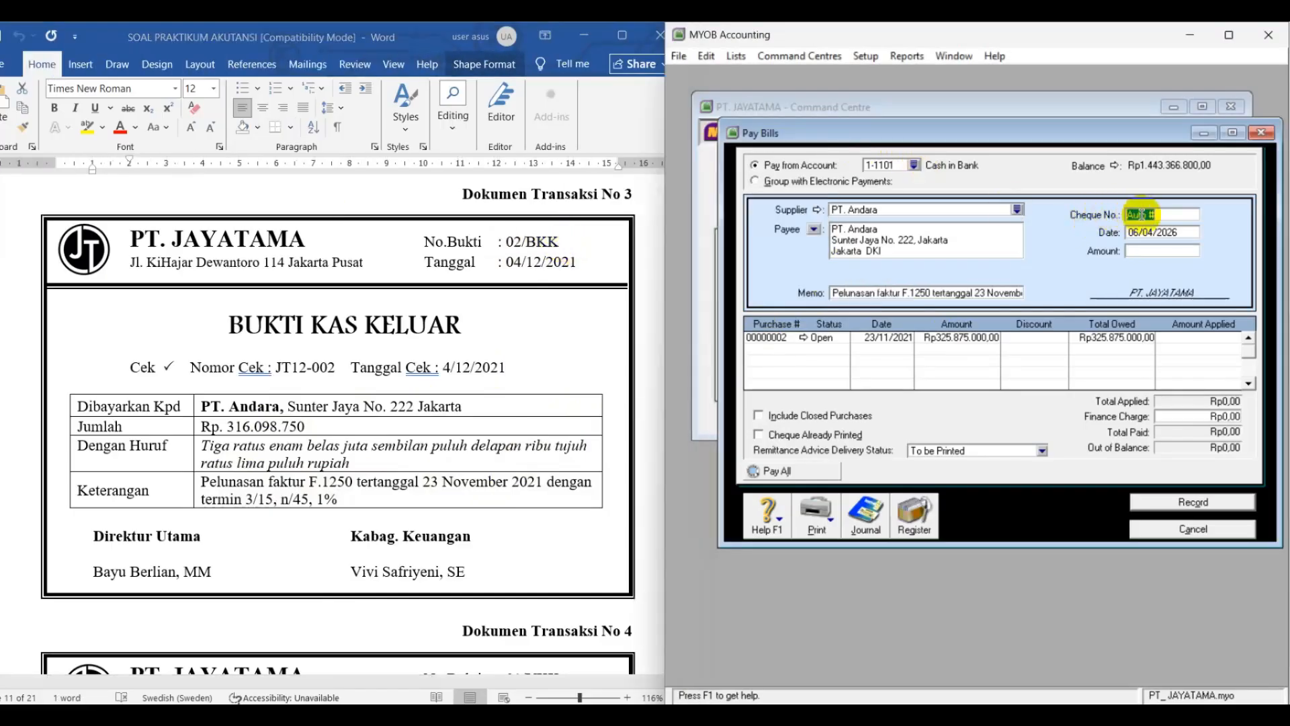
key("ctrl+v")
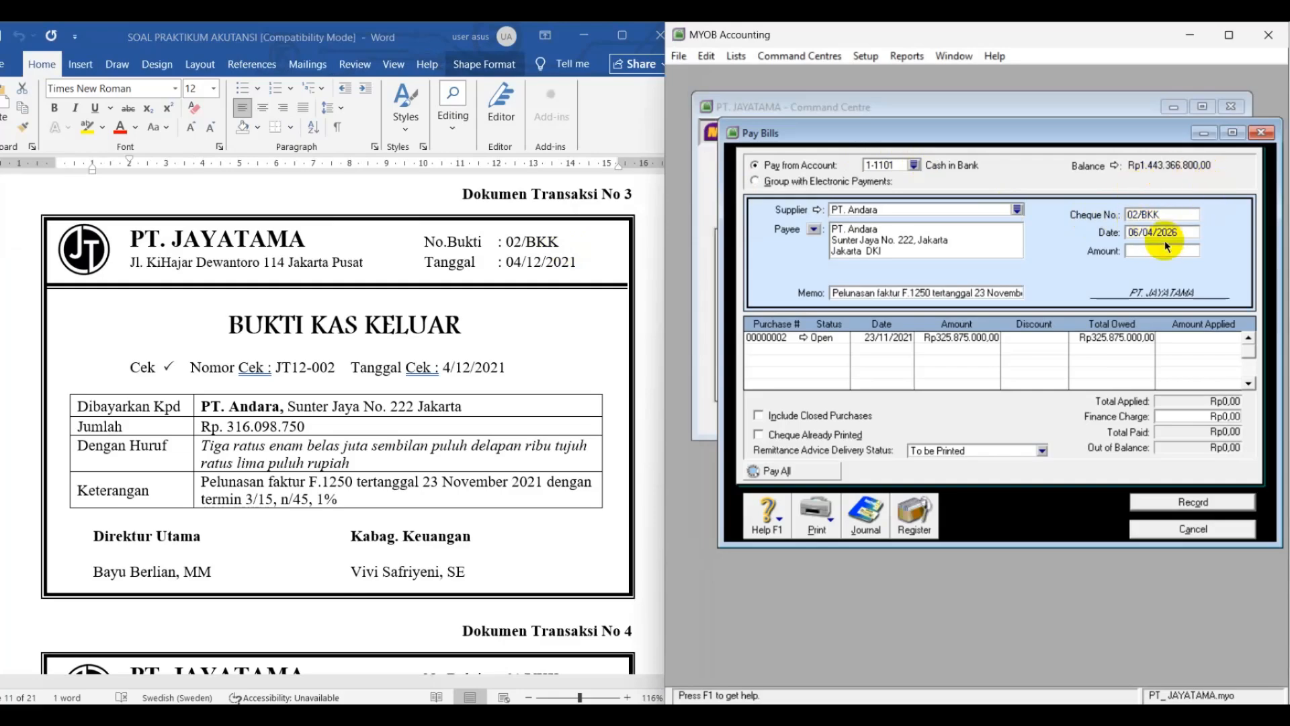
left_click(1151, 233)
type("04")
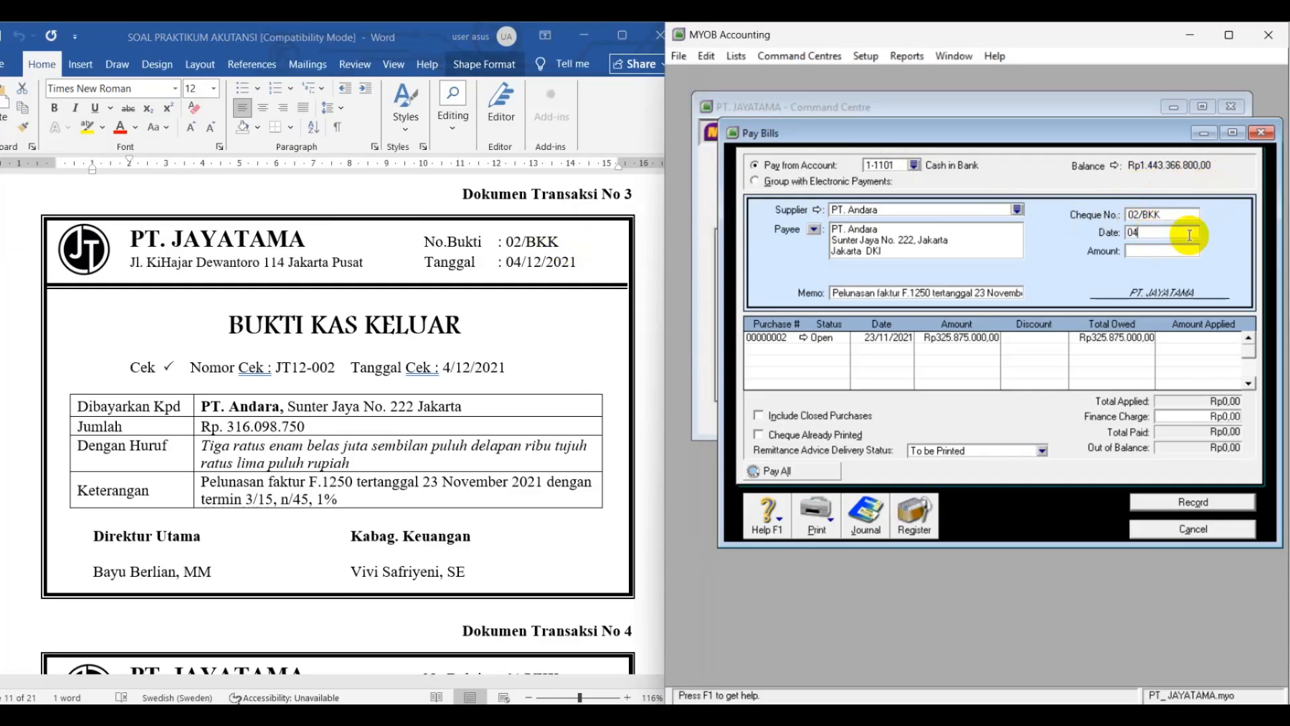
type("/12/2021")
key("Tab")
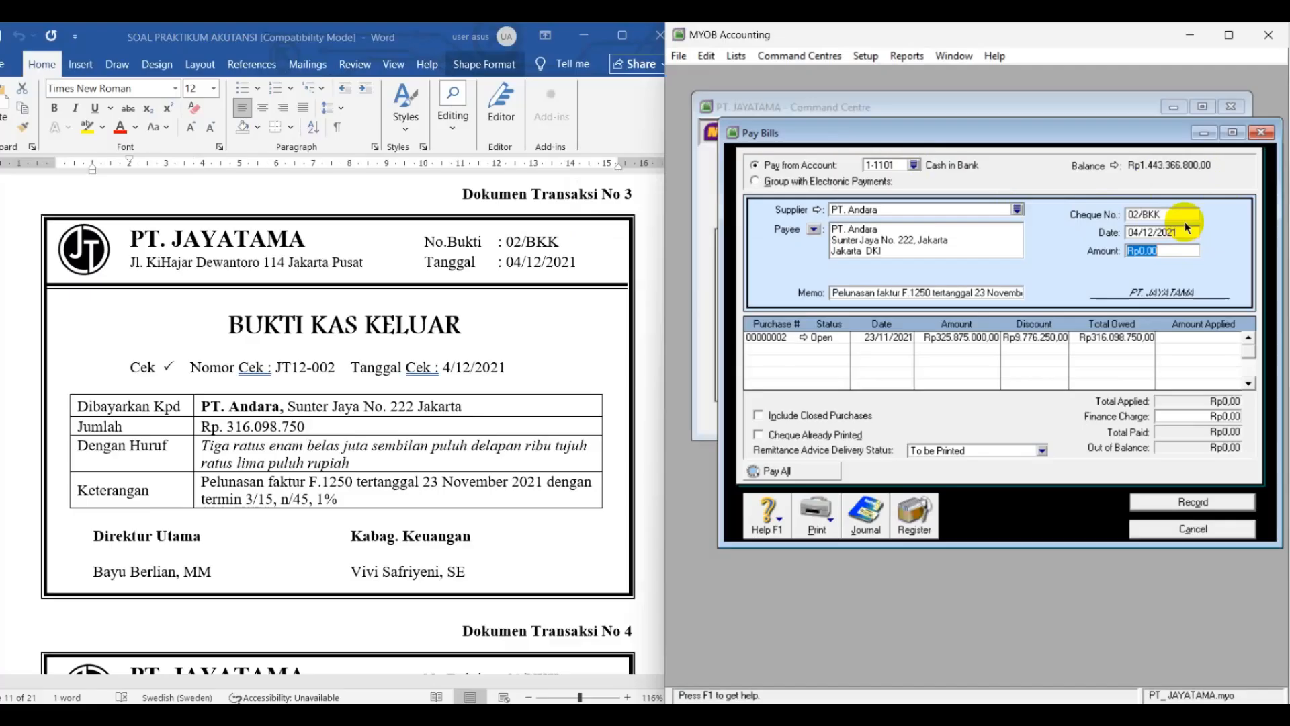
Set the payment amount to Rp316.098.750 and apply it in full to purchase 00000002
type("316098750")
key("Tab")
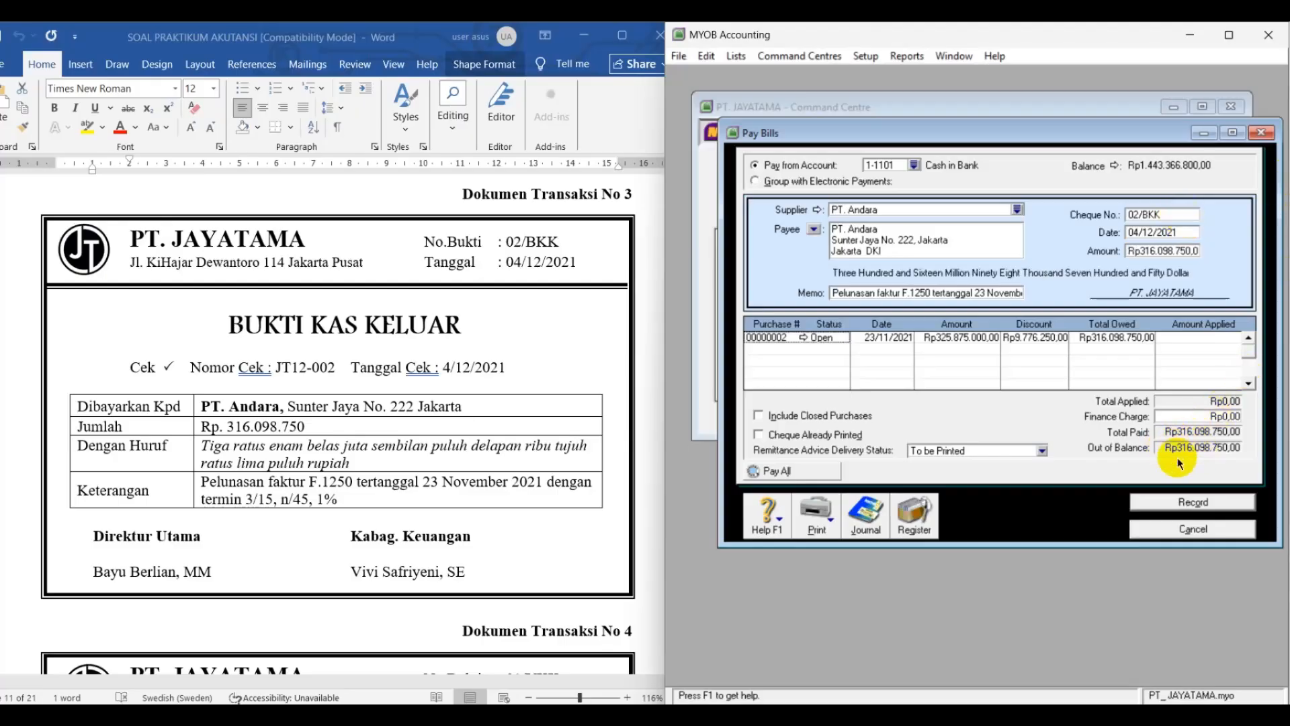
left_click(1192, 336)
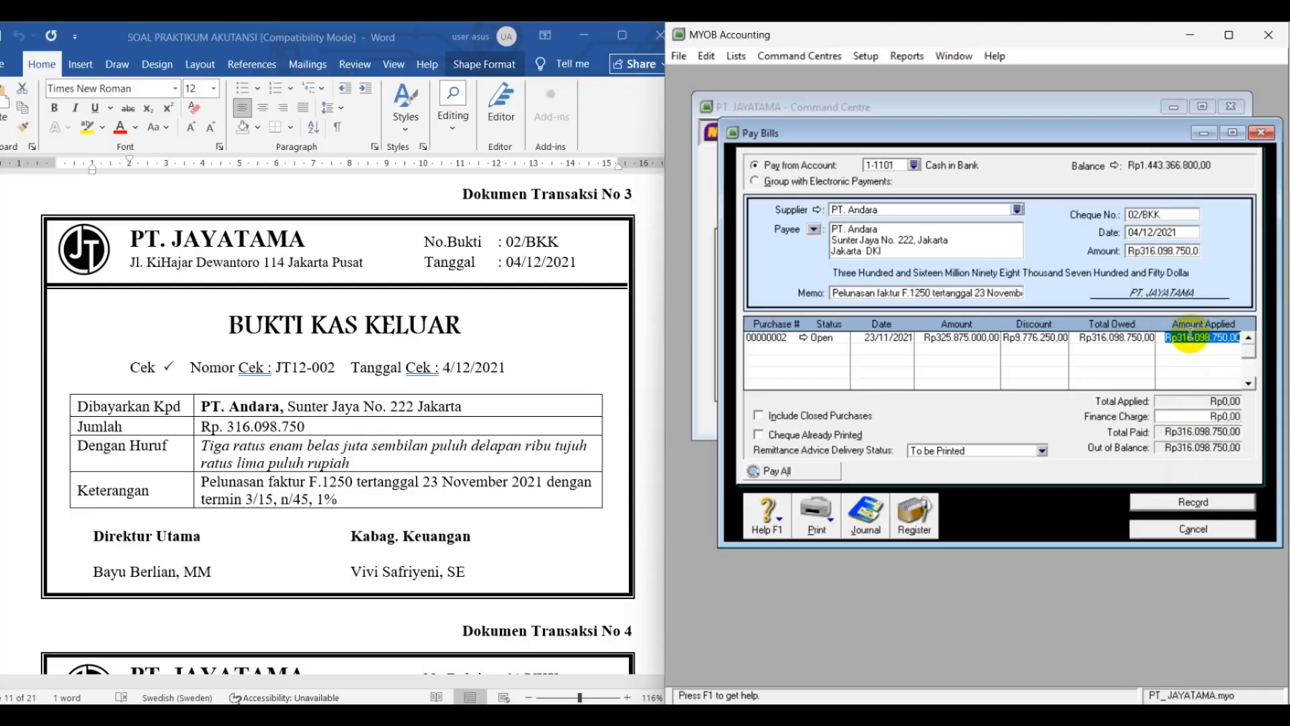
key("Tab")
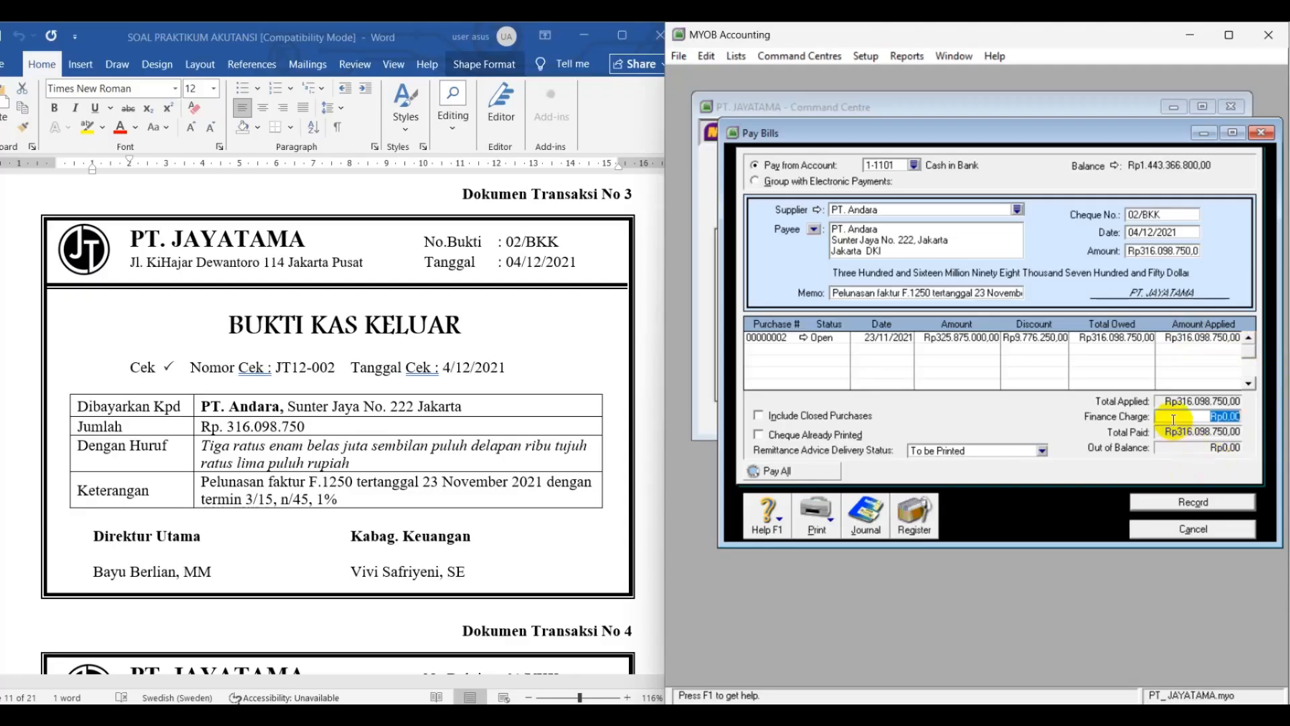
Check the payment's transaction recap, then record it without printing the debit purchase order and close the Pay Bills form
key("ctrl+r")
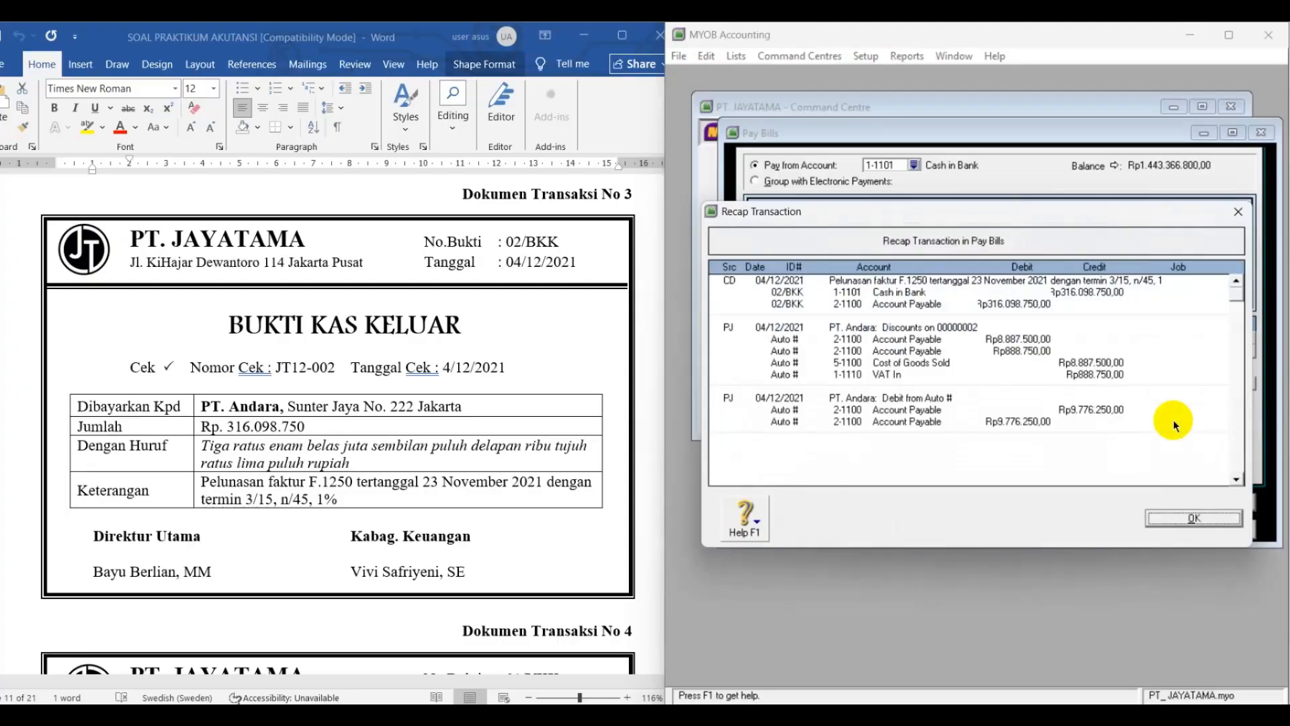
left_click(1184, 520)
left_click(1183, 502)
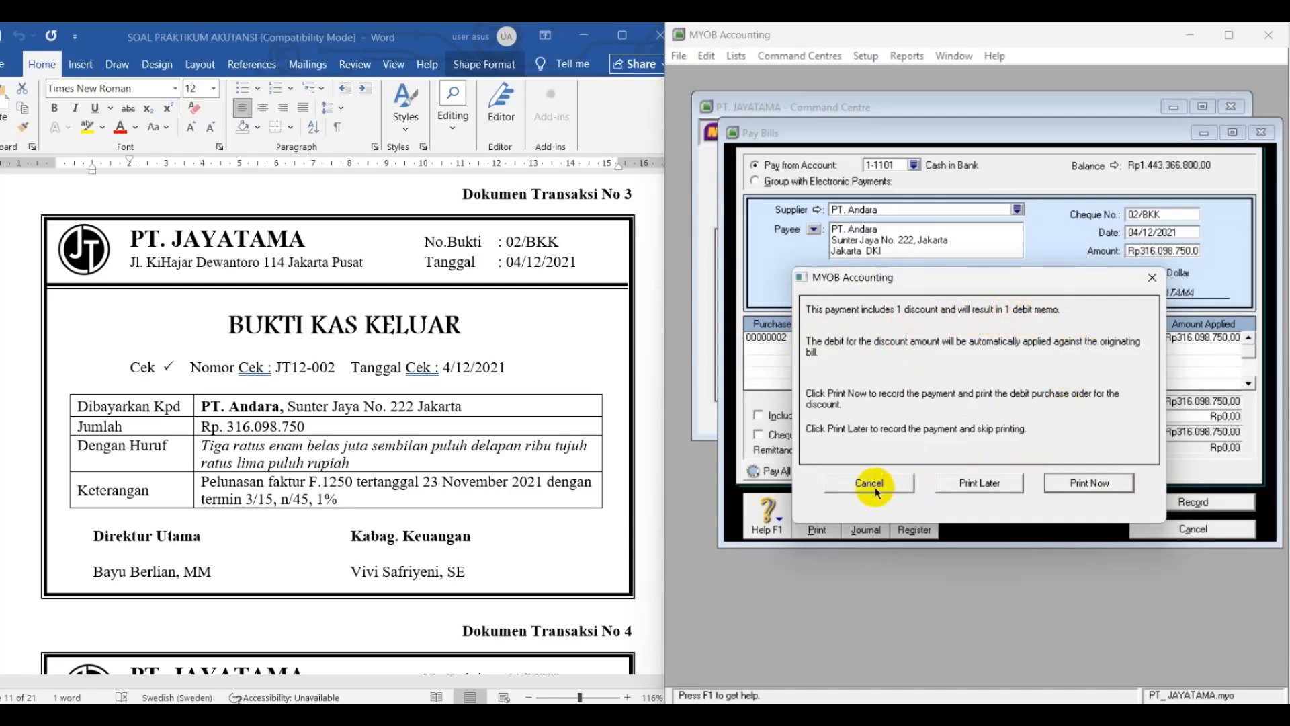
left_click(980, 487)
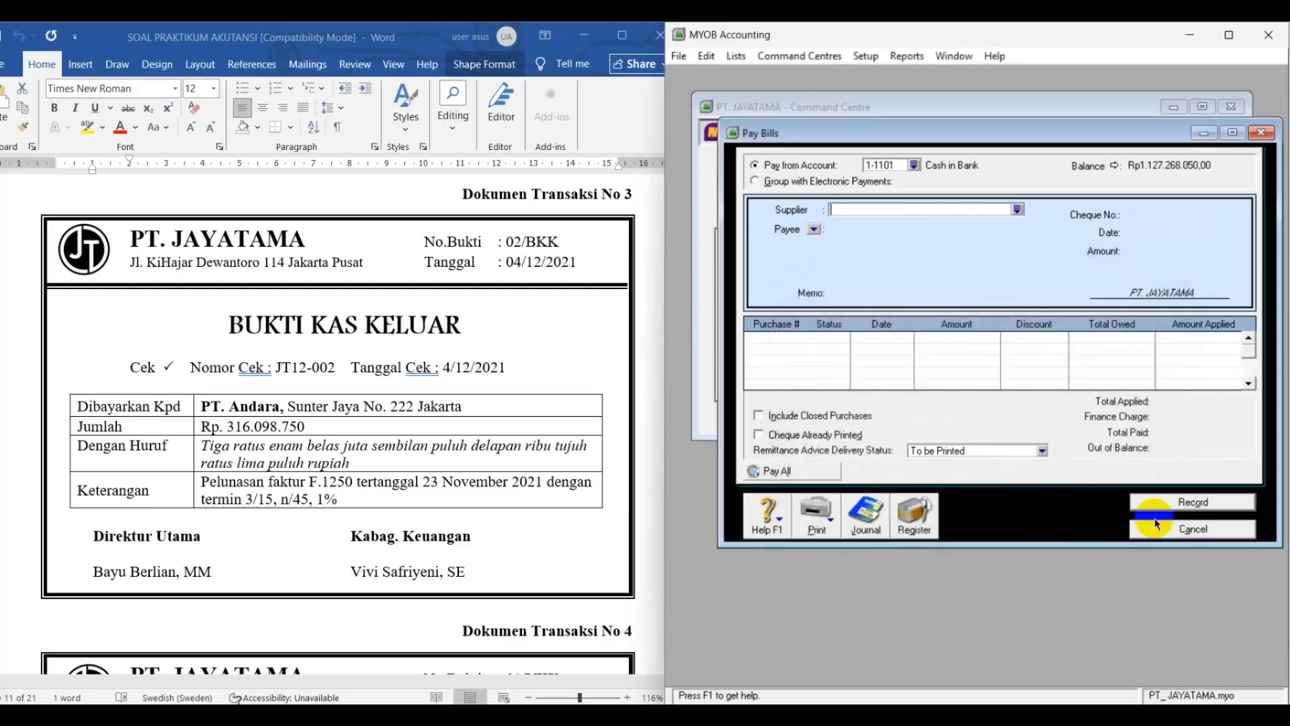
left_click(1177, 530)
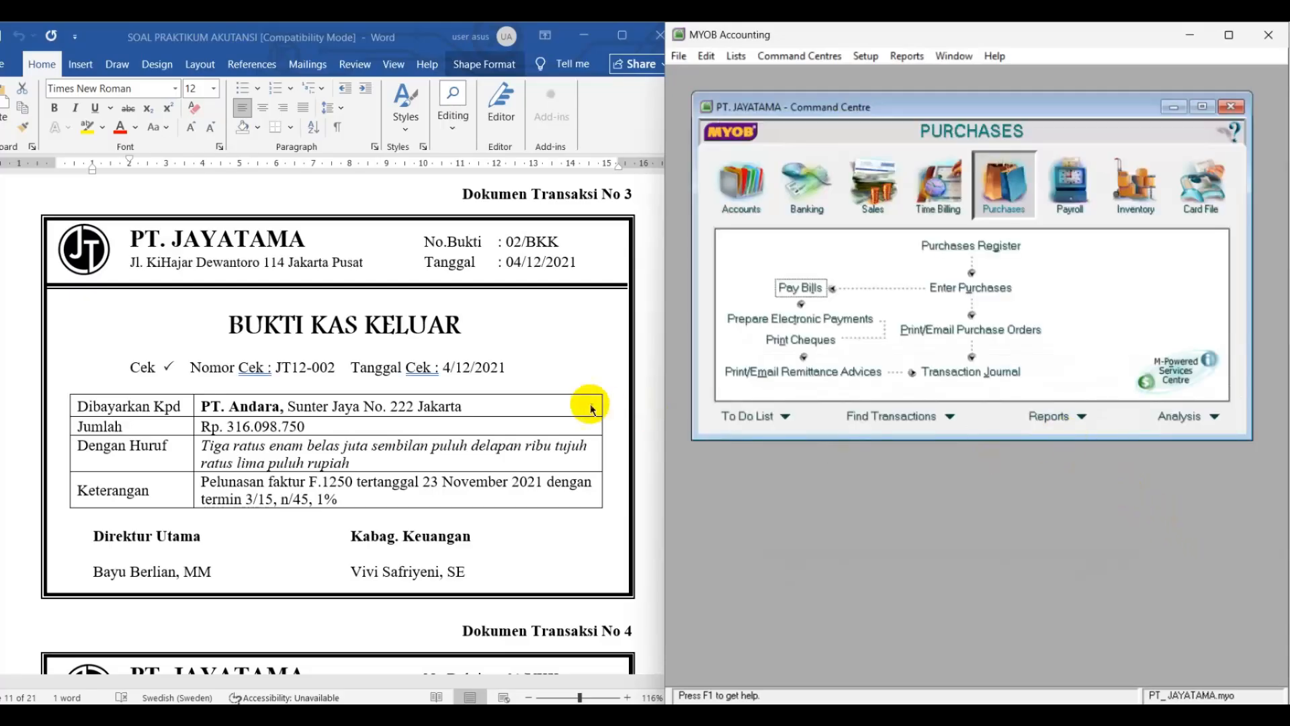
Consult the Pengeluaran Kas policy and start a Spend Money entry for voucher 01/VKK, paid from account 1-1102 Petty Cash
scroll(551, 414, "down", 5)
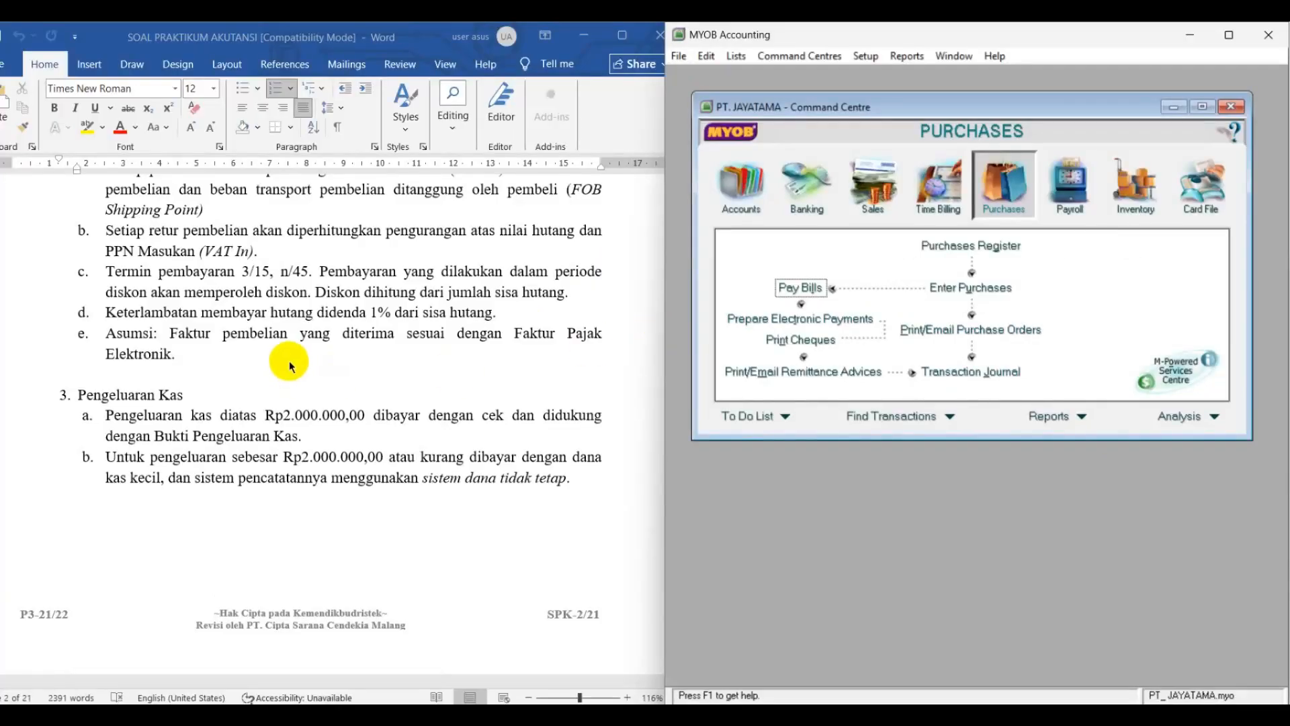
scroll(290, 362, "up", 1)
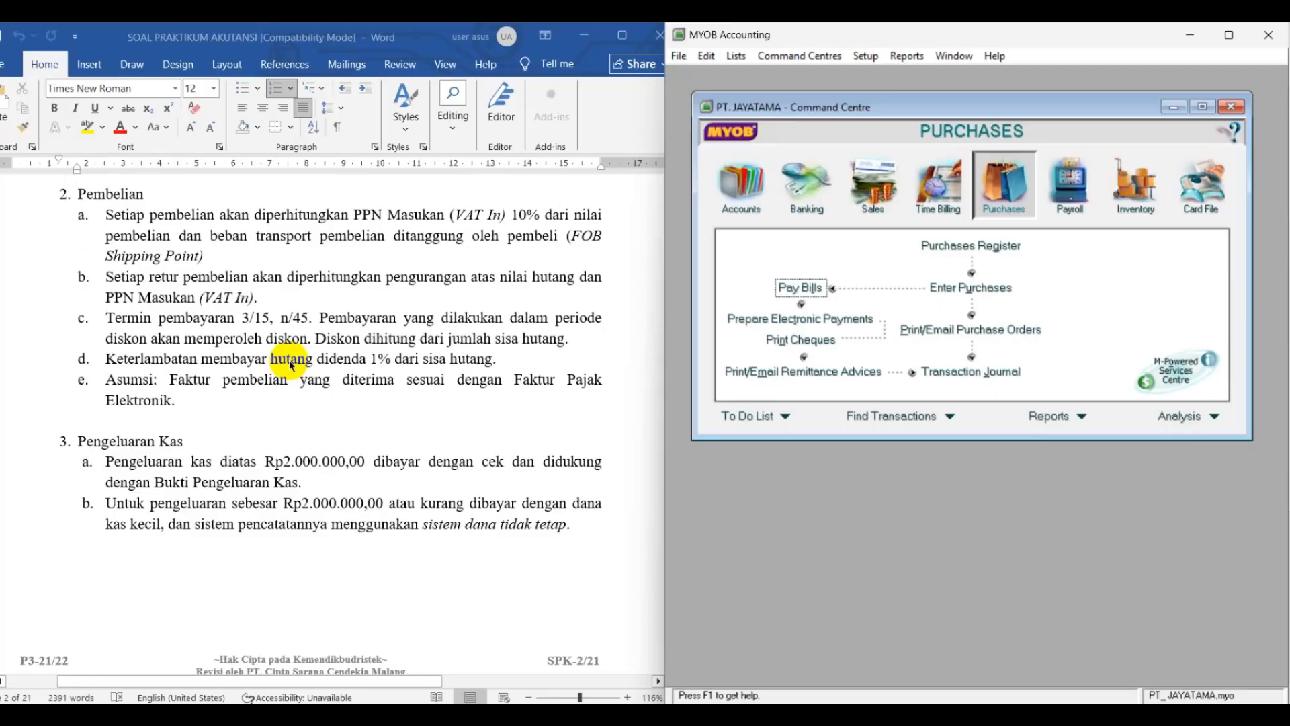
scroll(289, 360, "down", 3)
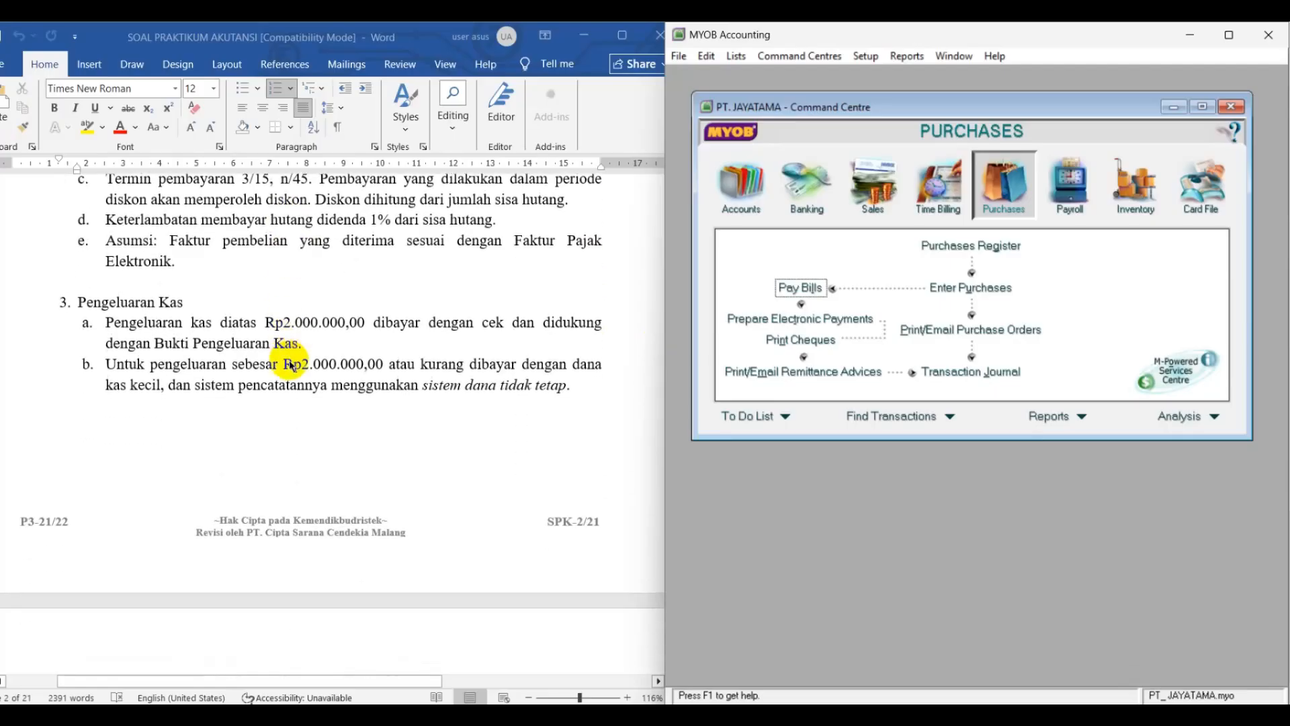
left_click_drag(290, 365, 299, 375)
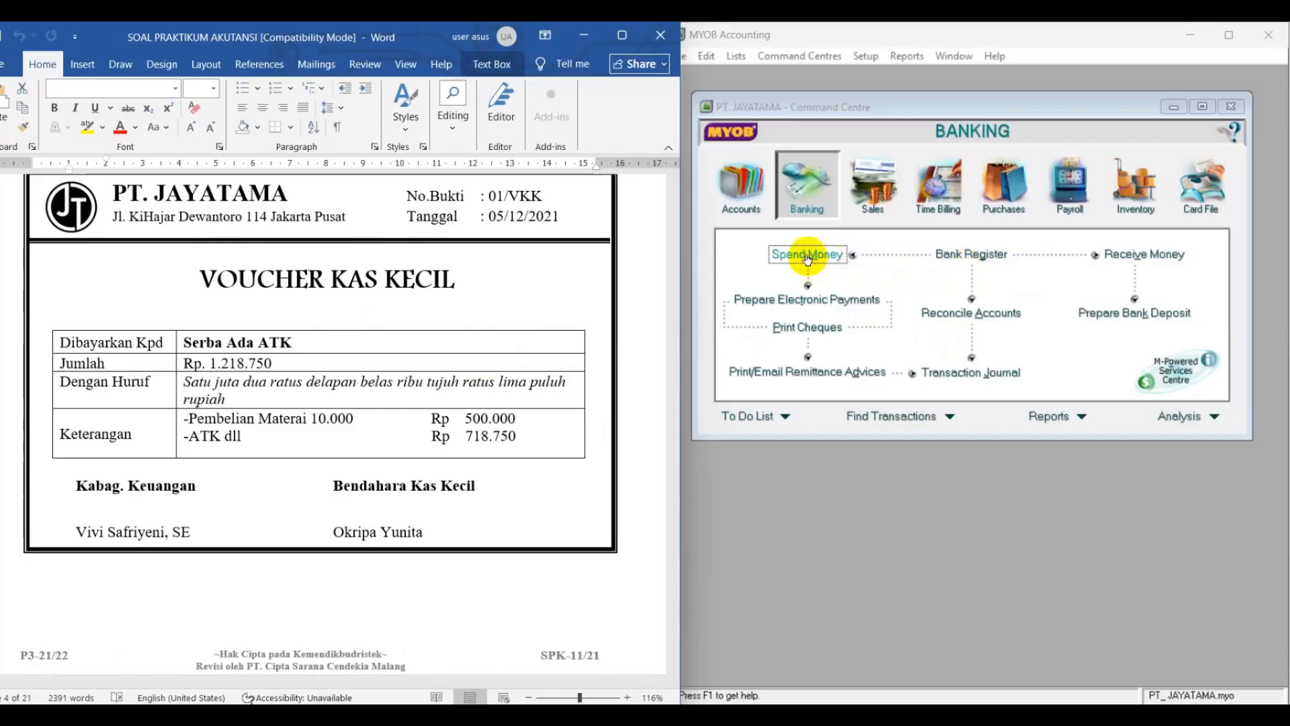
left_click(807, 256)
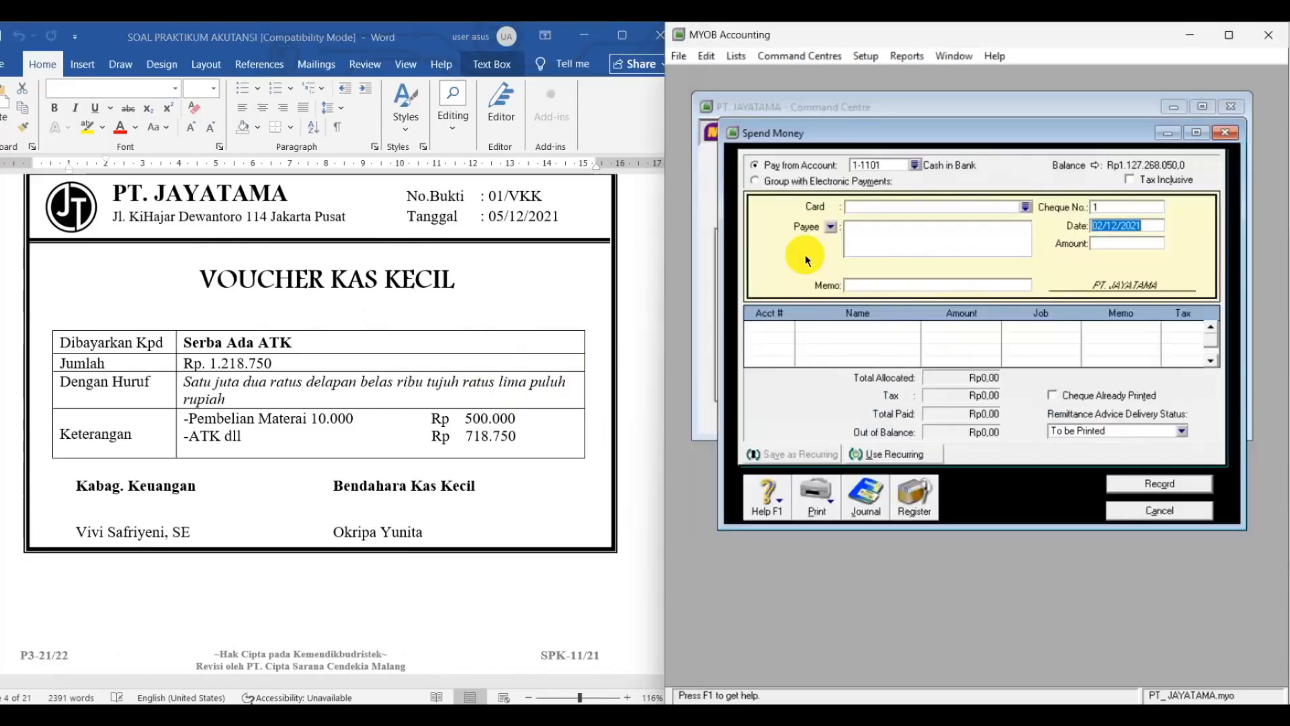
left_click(915, 165)
left_click(904, 296)
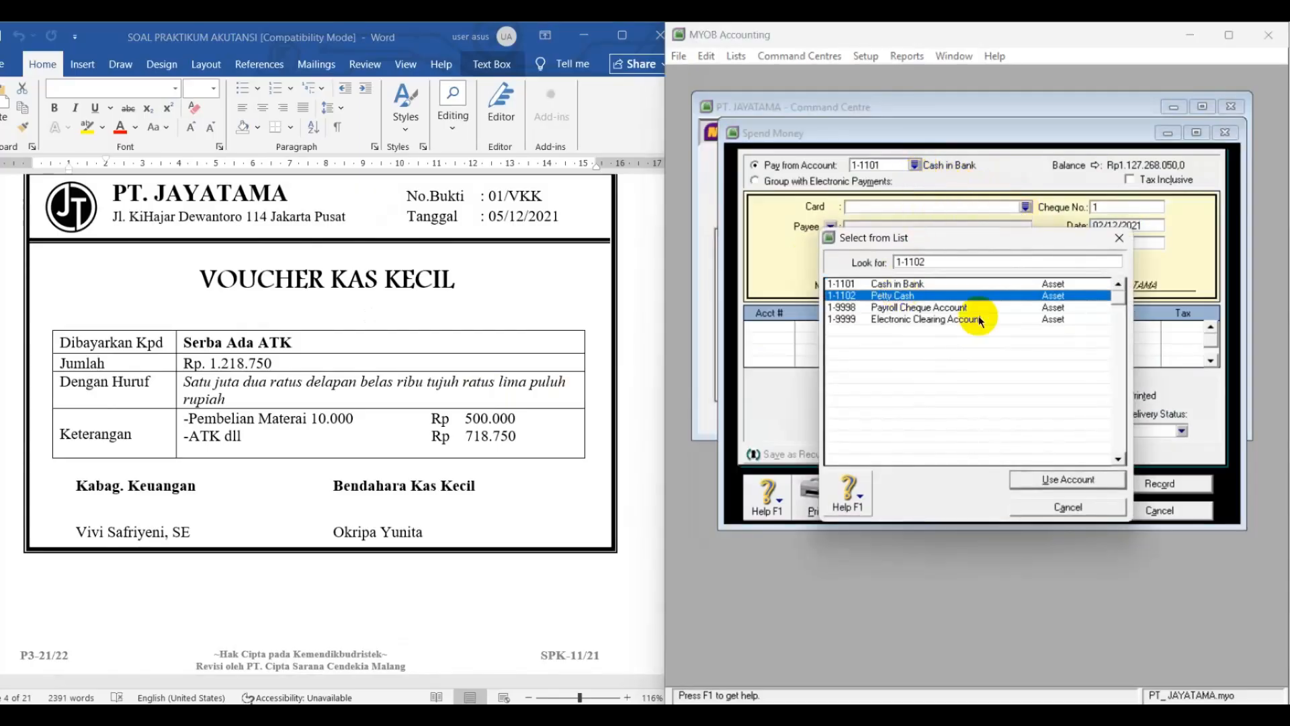
left_click(1031, 478)
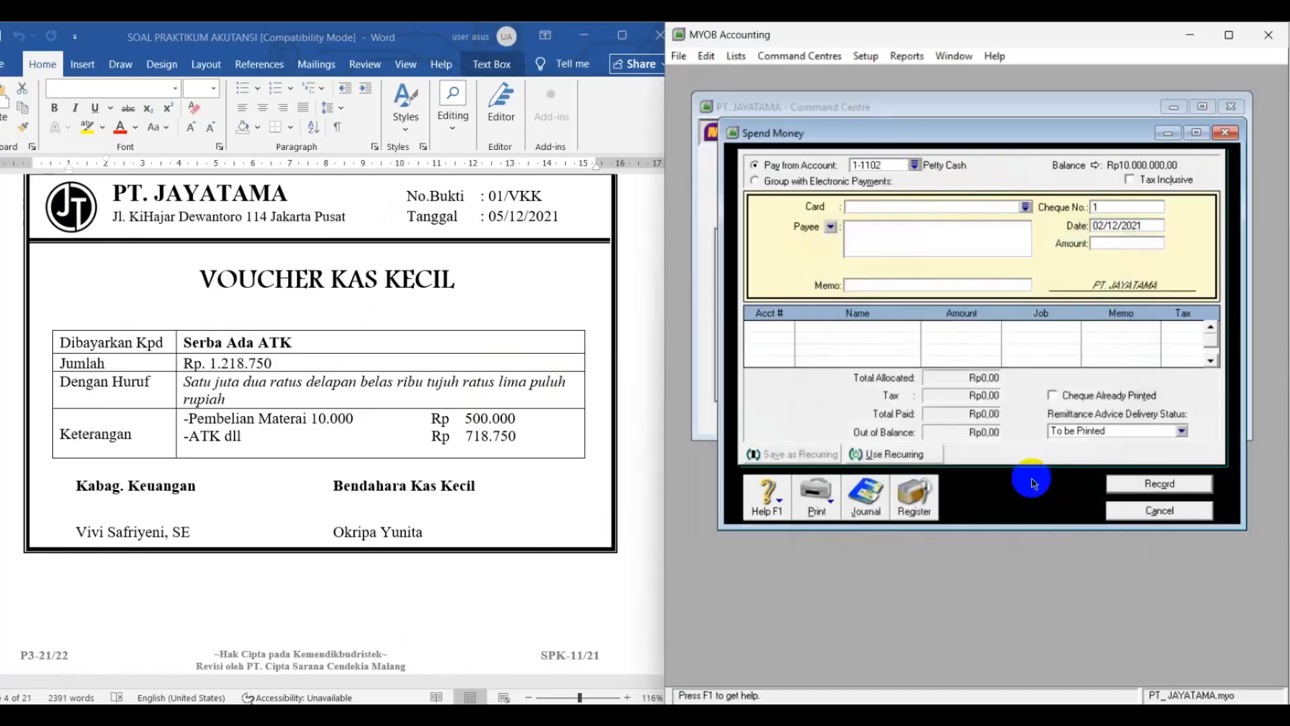
Create a new customer card named Serba Ada ATK from the Spend Money card list
left_click(1026, 207)
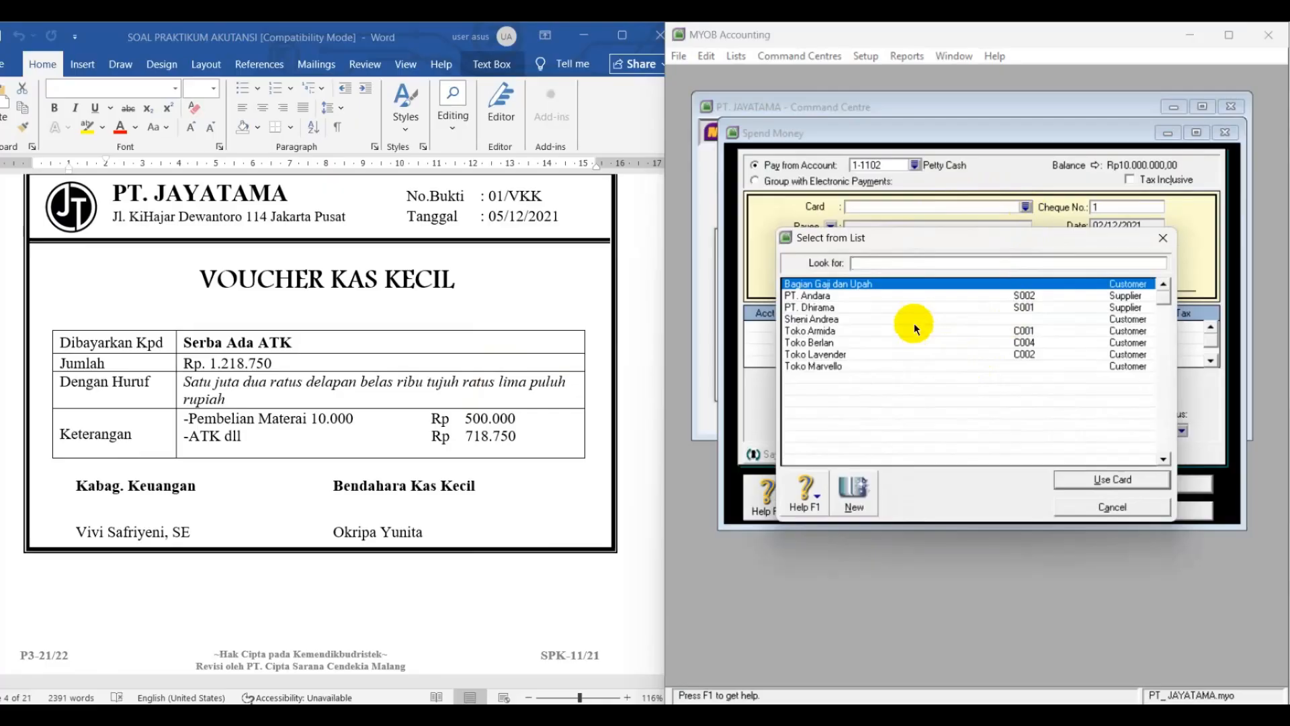
left_click(857, 497)
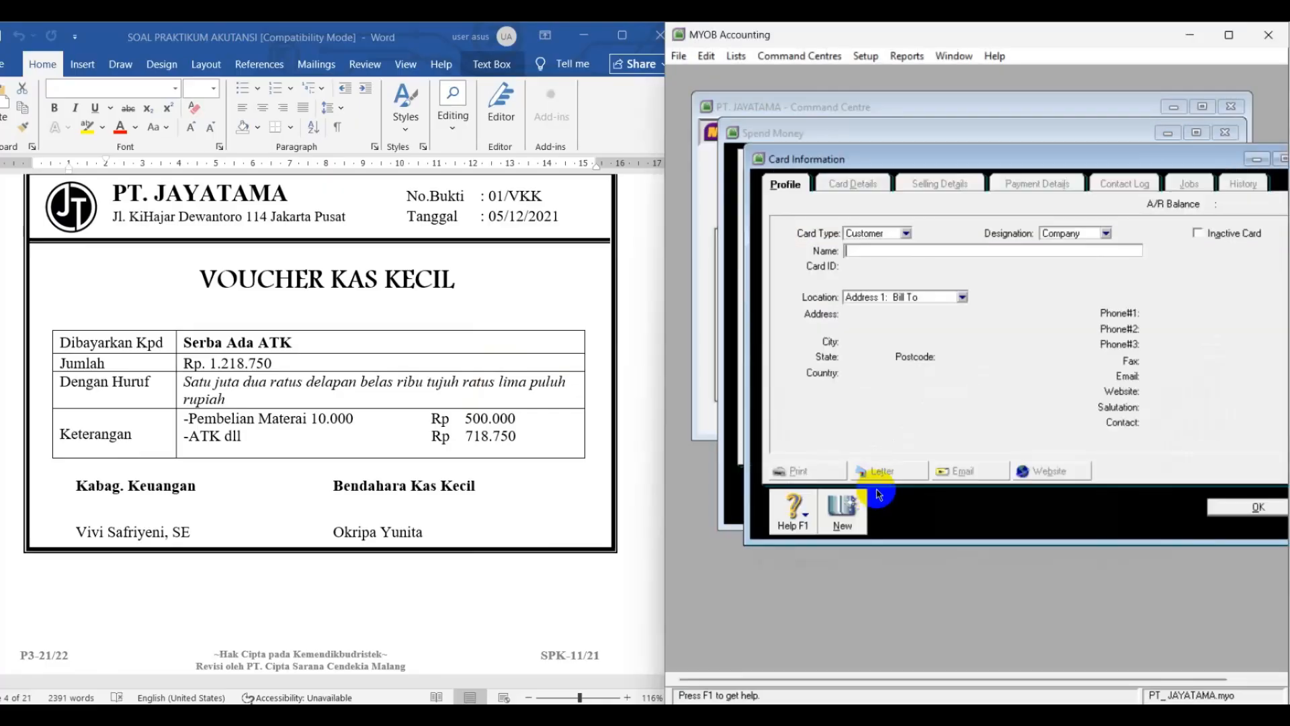
type("Serb")
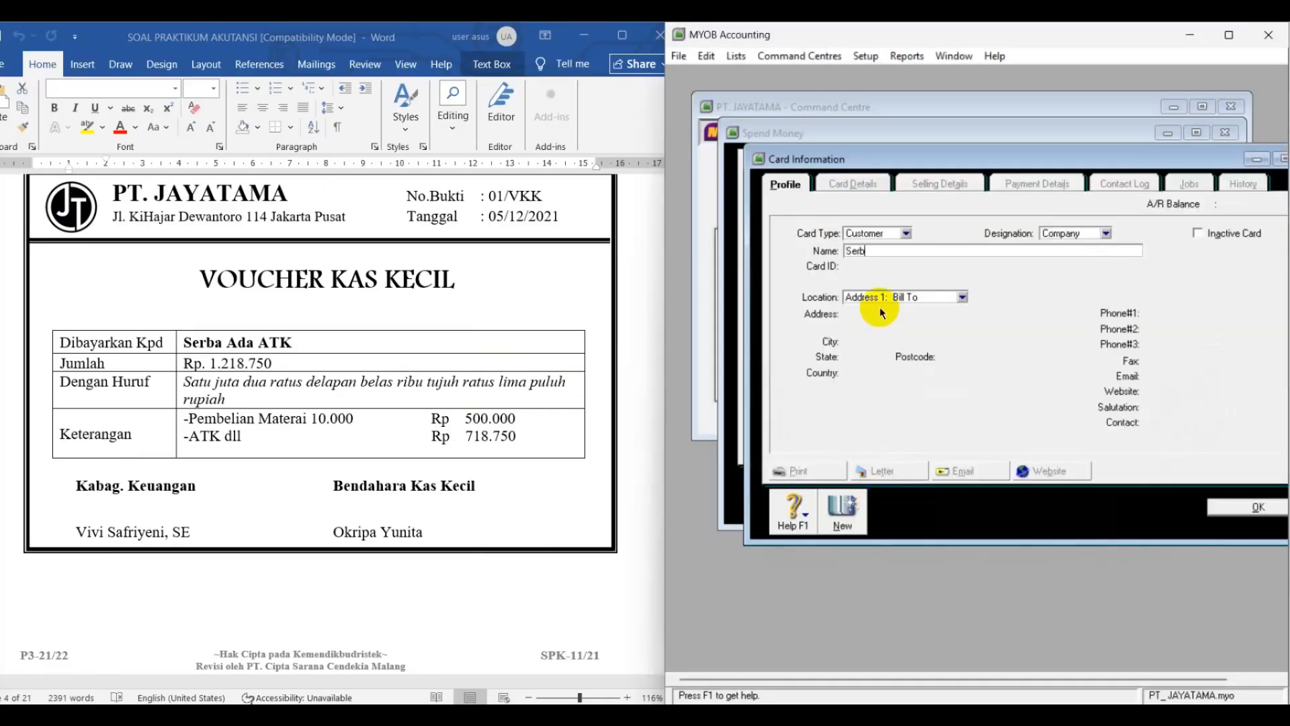
type("a Ada ATK")
left_click(1224, 504)
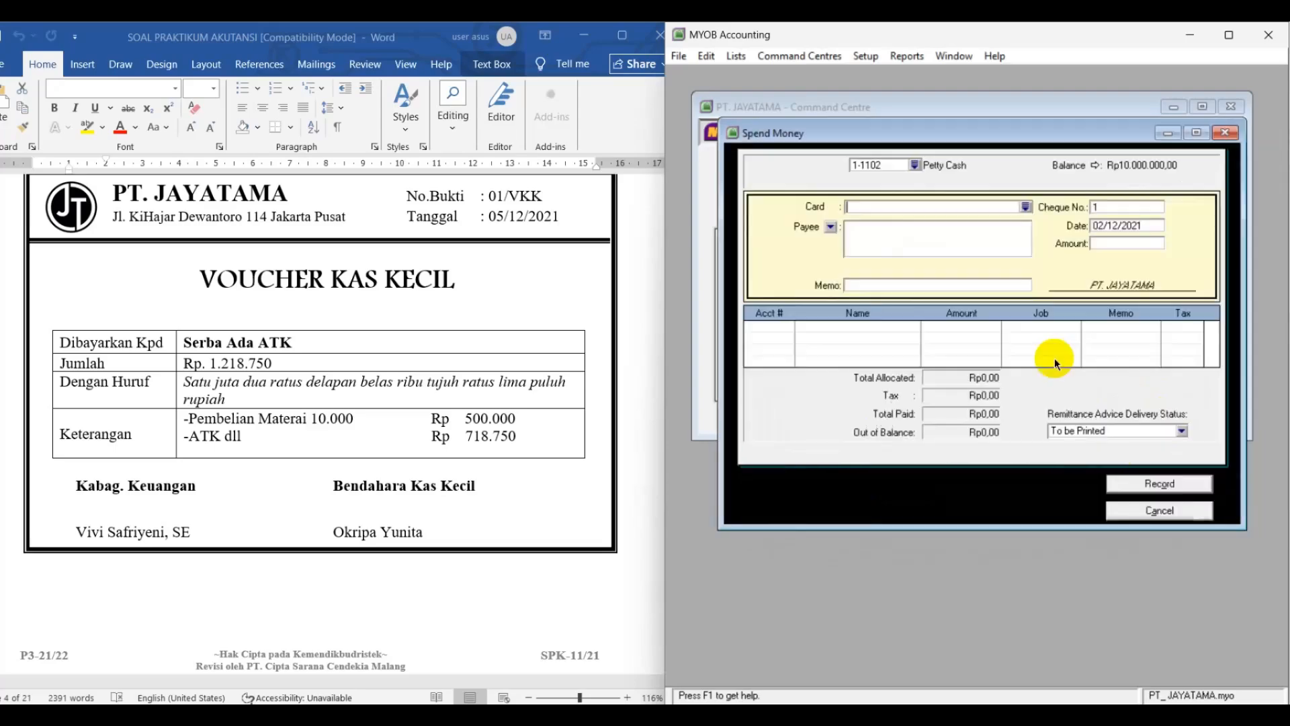
Assign the Serba Ada ATK card to the petty cash payment
left_click(1026, 206)
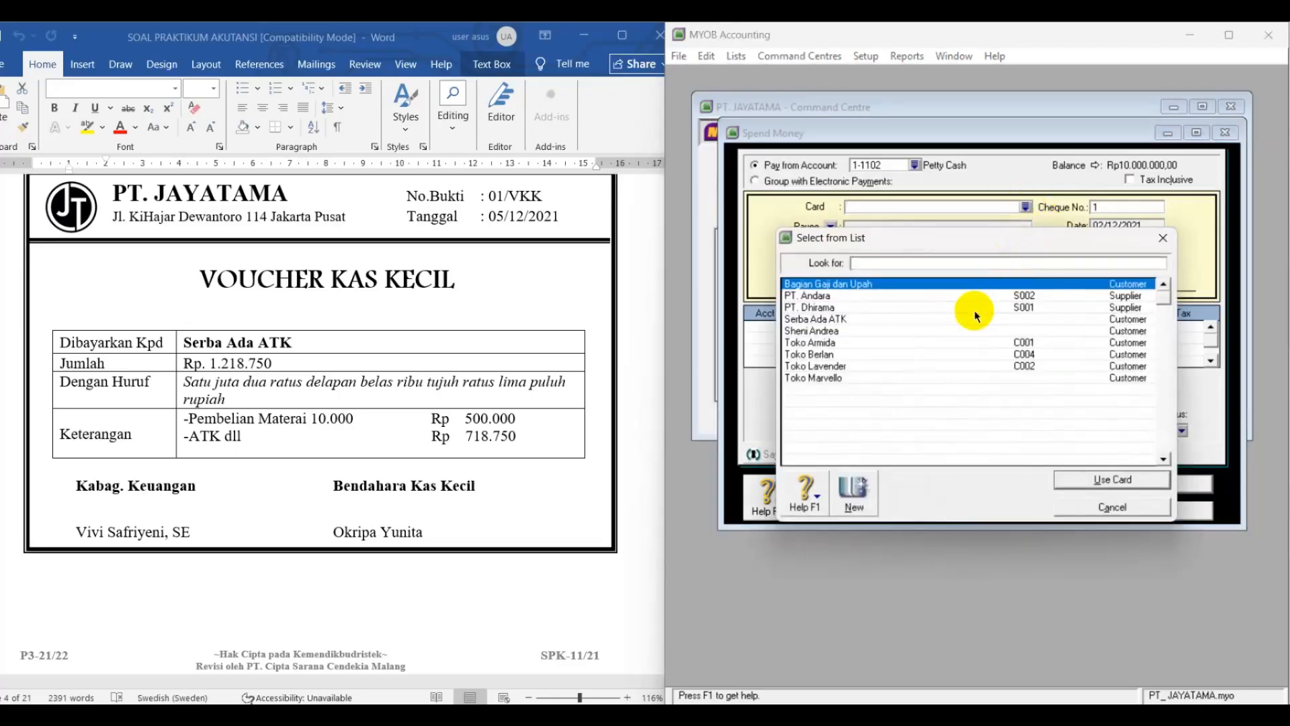
left_click(905, 318)
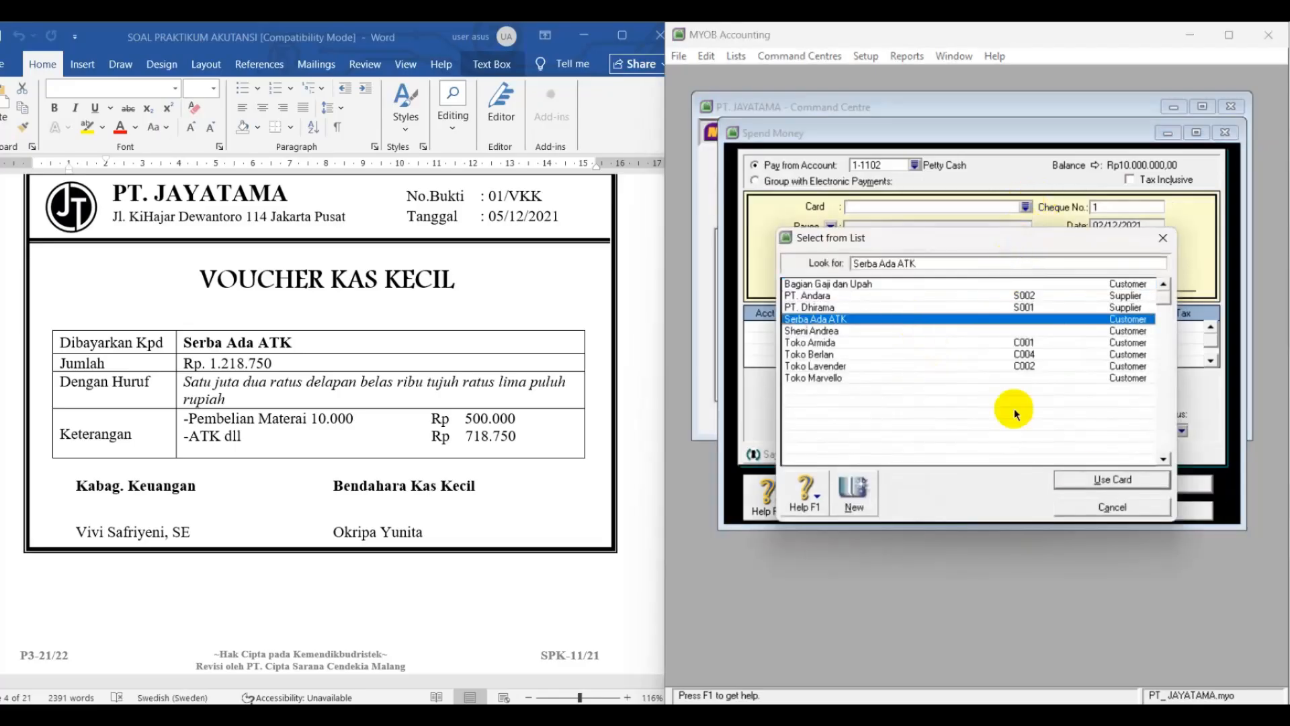
left_click(1102, 480)
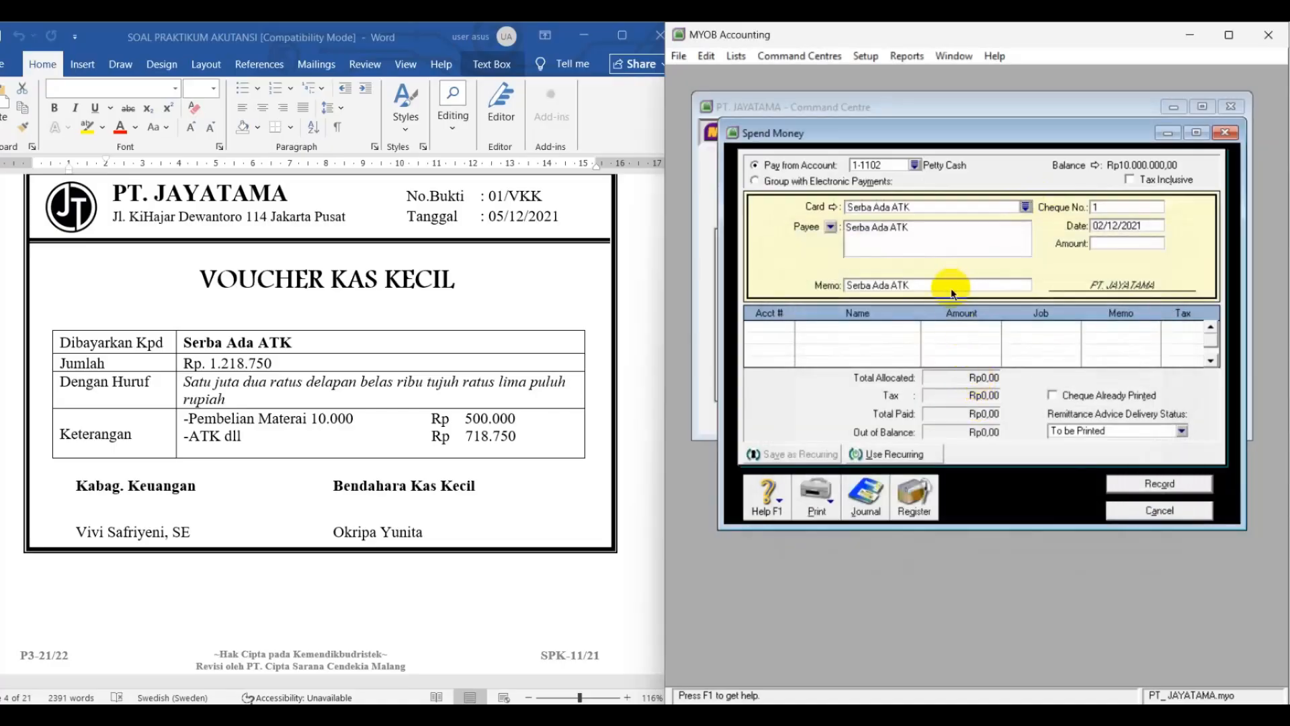
Replace the petty cash payment's memo with Pembelian Materai dan ATK, based on the voucher's description
left_click_drag(949, 286, 833, 321)
left_click(264, 403)
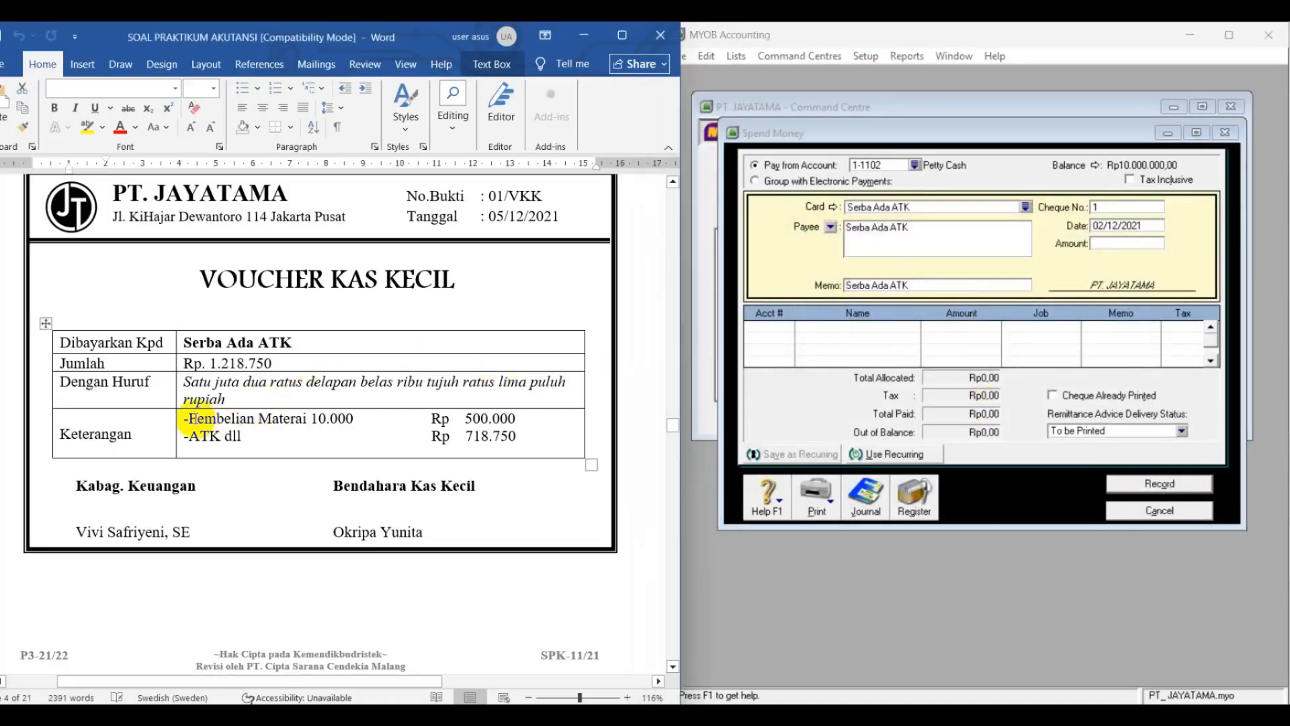
left_click_drag(189, 418, 272, 418)
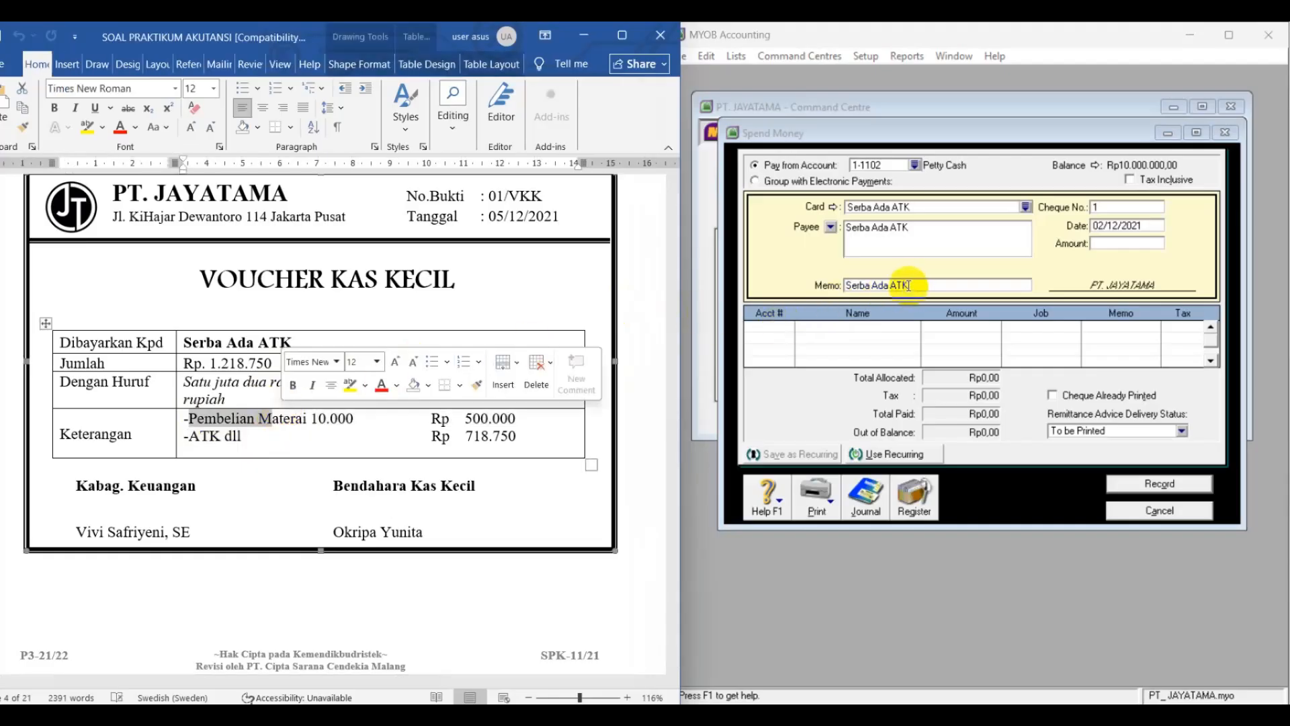
left_click_drag(913, 283, 829, 285)
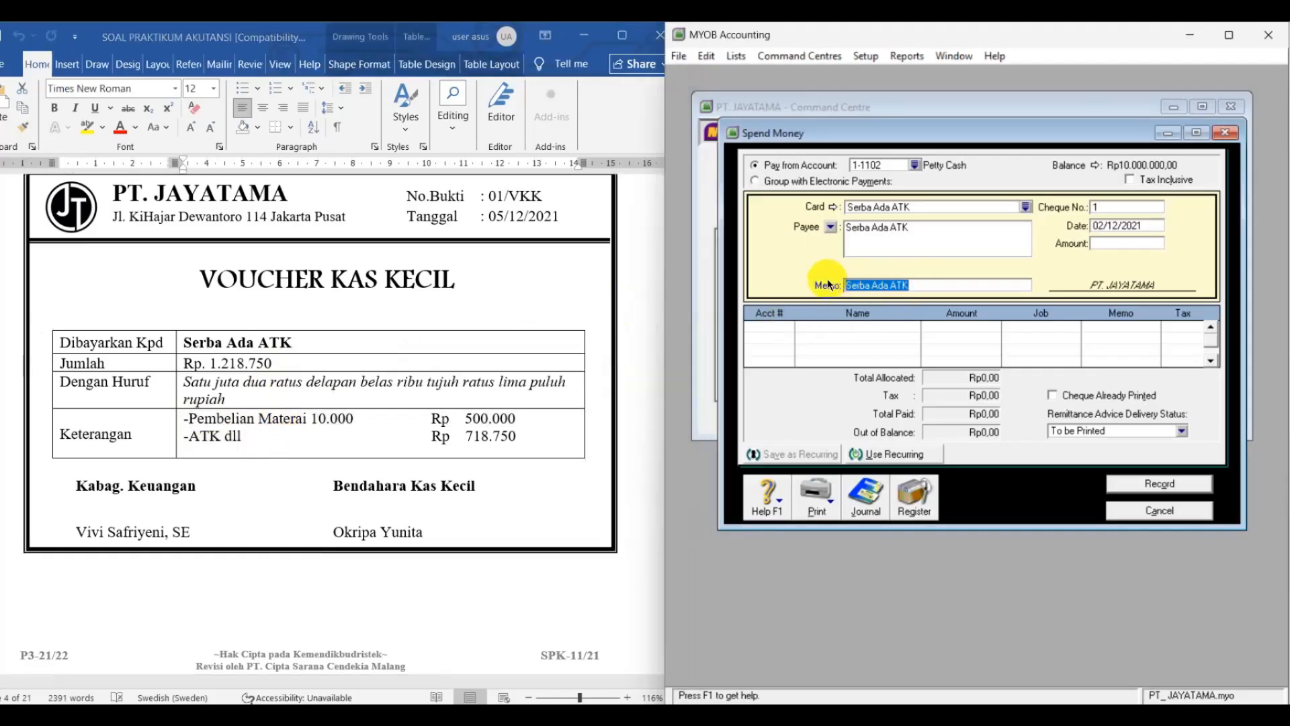
type("pEMBELI")
key("BackSpace")
key("BackSpace")
key("BackSpace")
key("BackSpace")
key("BackSpace")
key("BackSpace")
key("BackSpace")
type("Pember")
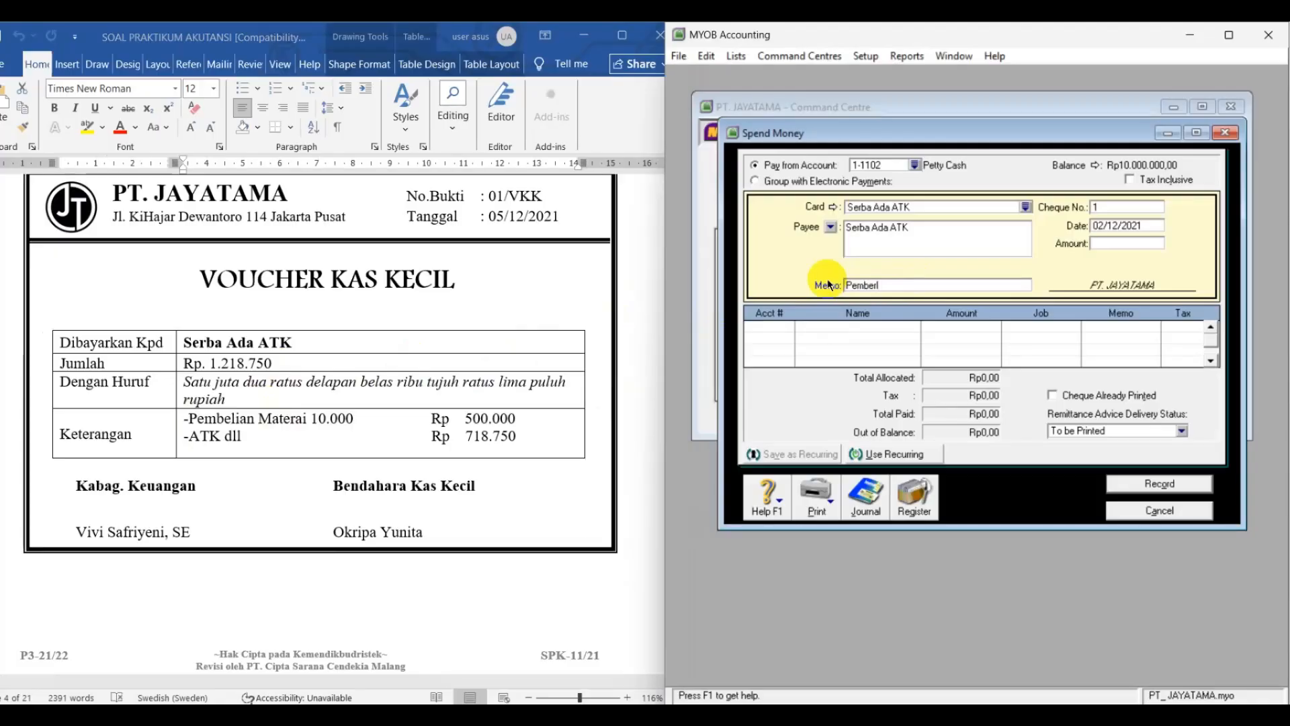
type("ian Materai dan ATK")
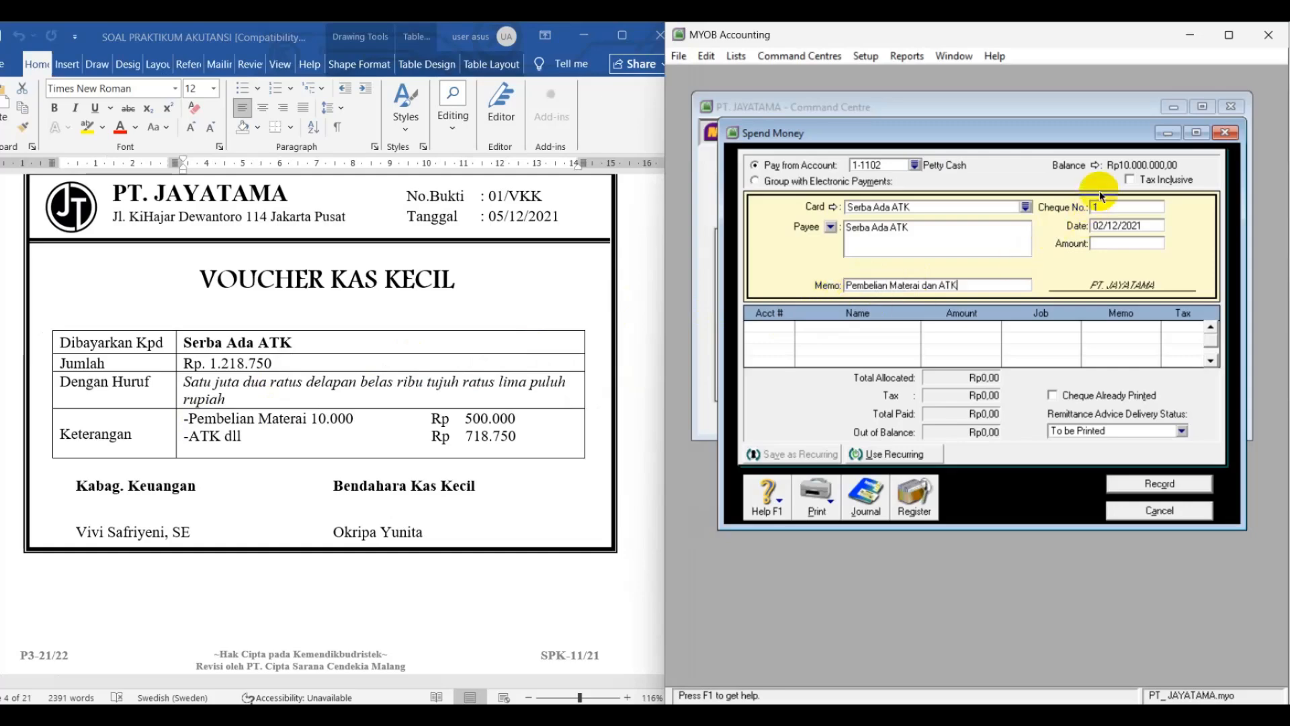
Copy the document number 01/VKK from the Word voucher into the payment's cheque number
left_click(491, 198)
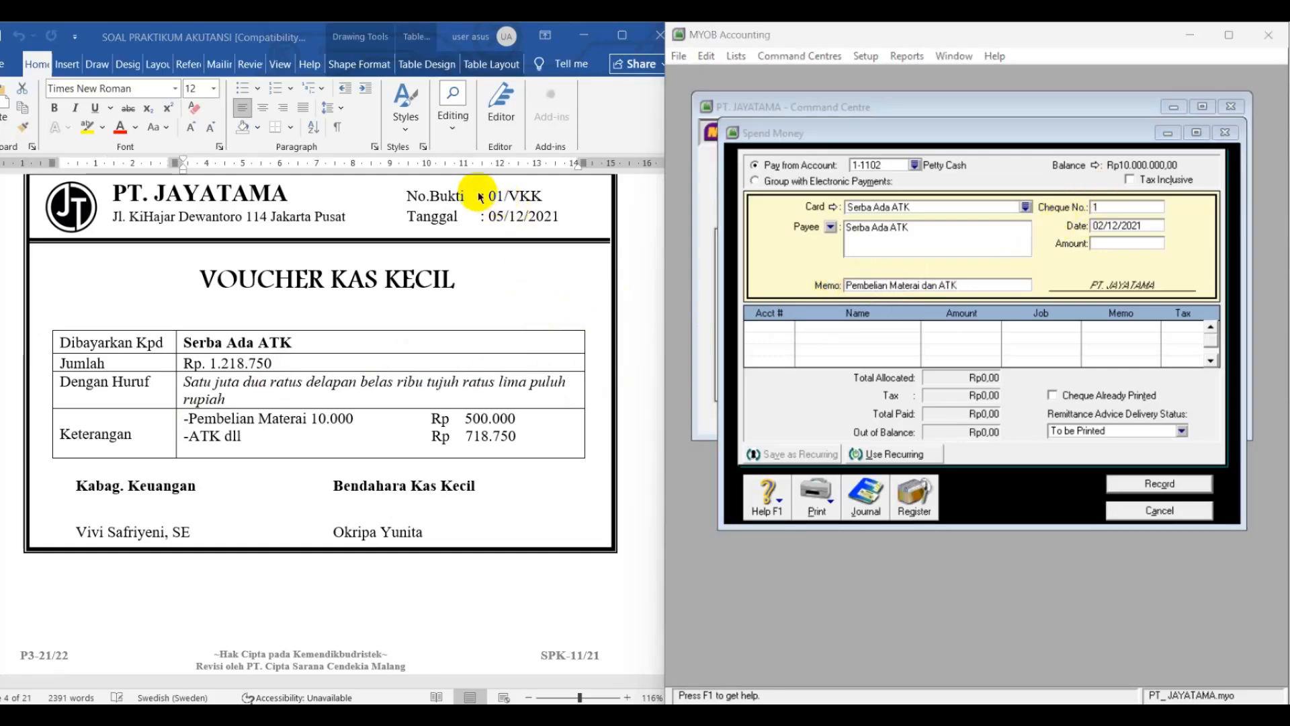
left_click(493, 197)
left_click_drag(492, 200, 512, 200)
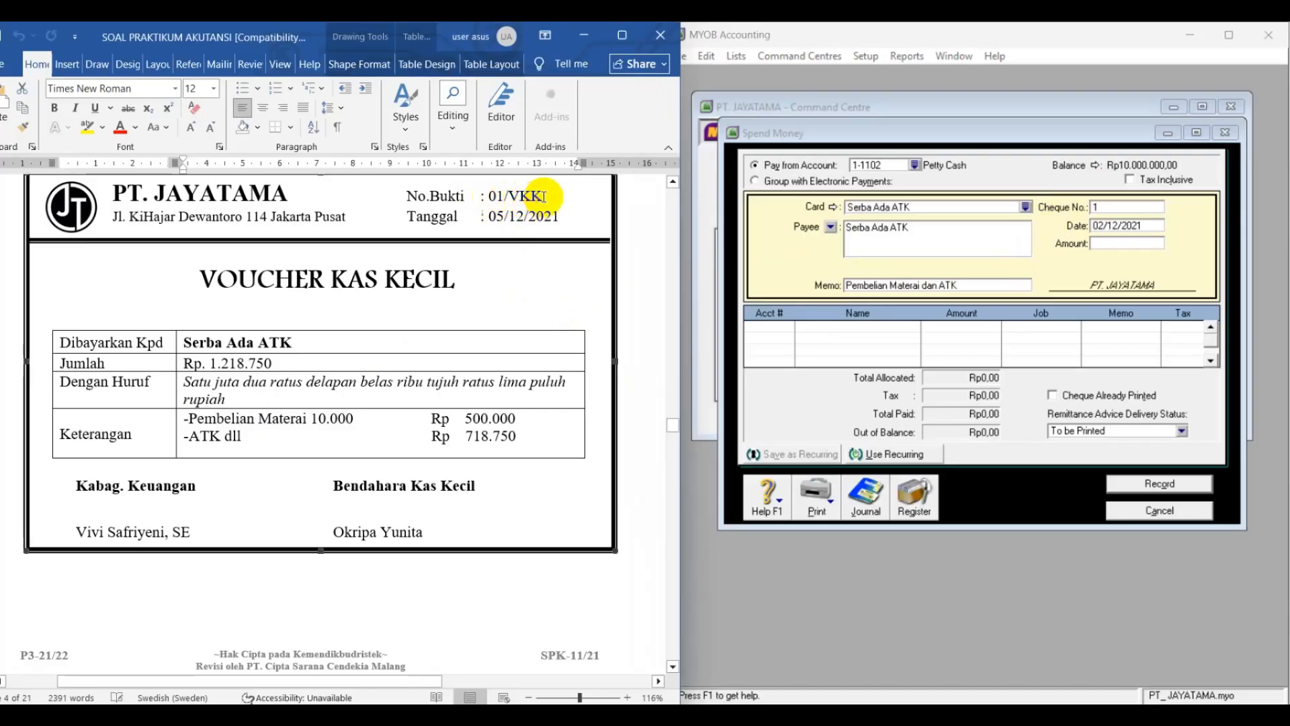
left_click(491, 198)
left_click_drag(491, 197, 541, 196)
key("ctrl+c")
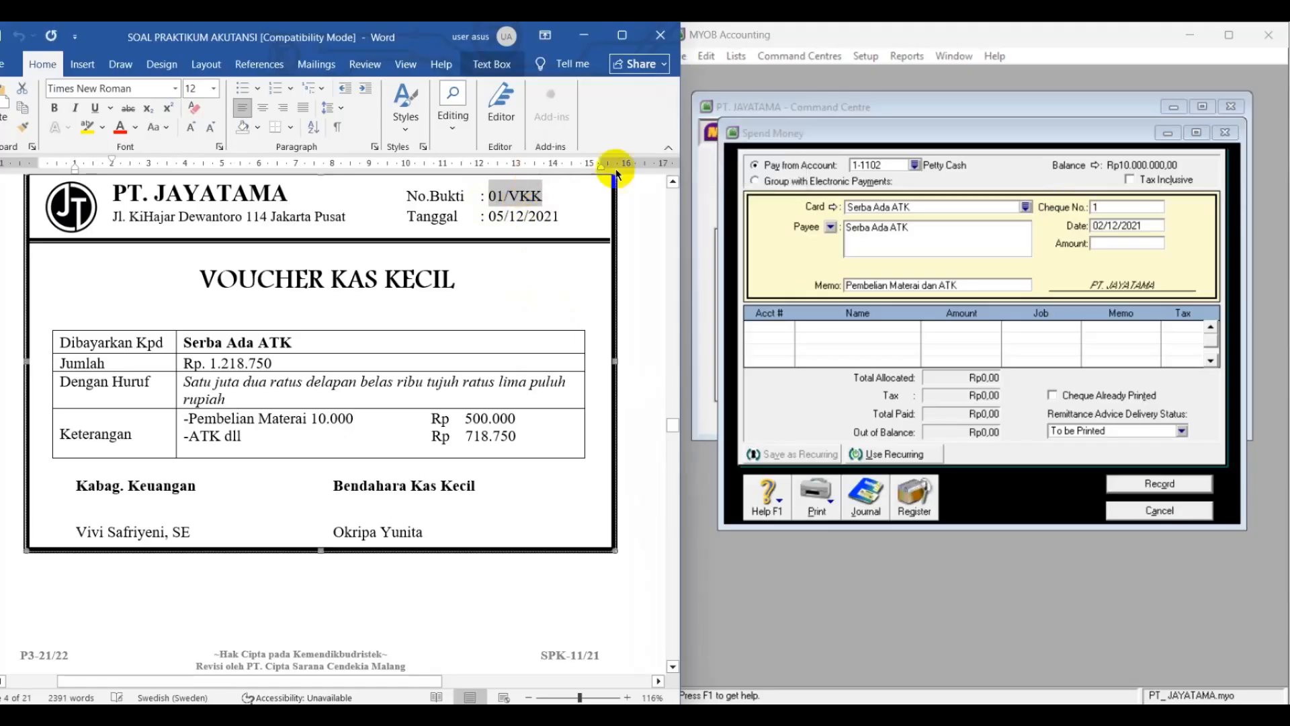
left_click(1110, 213)
double_click(1110, 214)
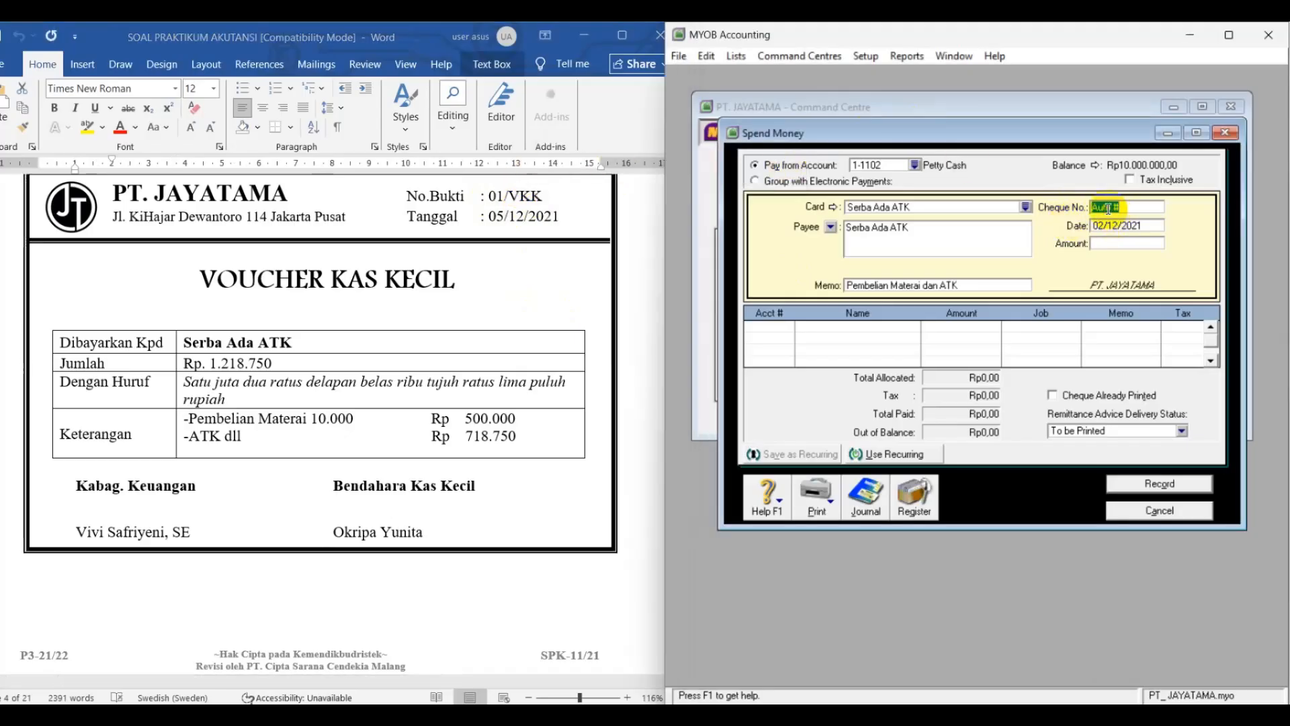
key("ctrl+v")
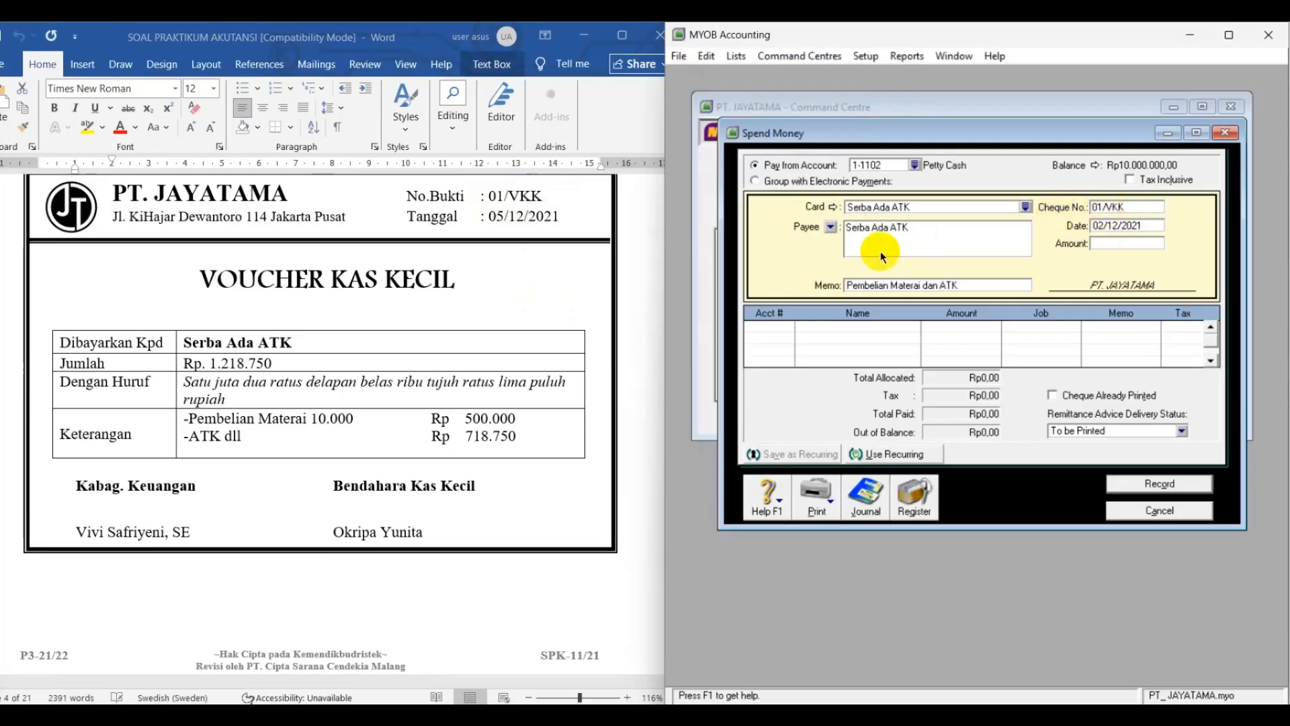
Set the payment date to 05/12/2021 and the amount to Rp1.218.750
left_click(1104, 228)
left_click(1104, 226)
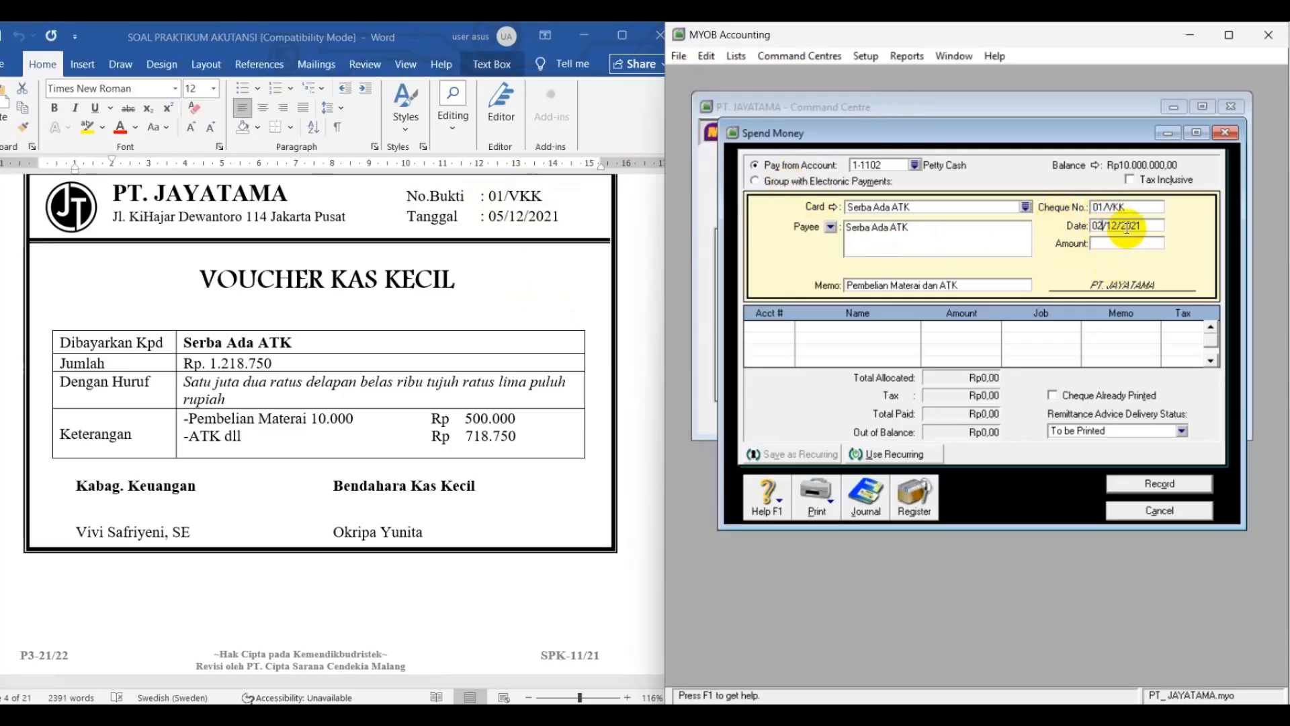
key("BackSpace")
type("5")
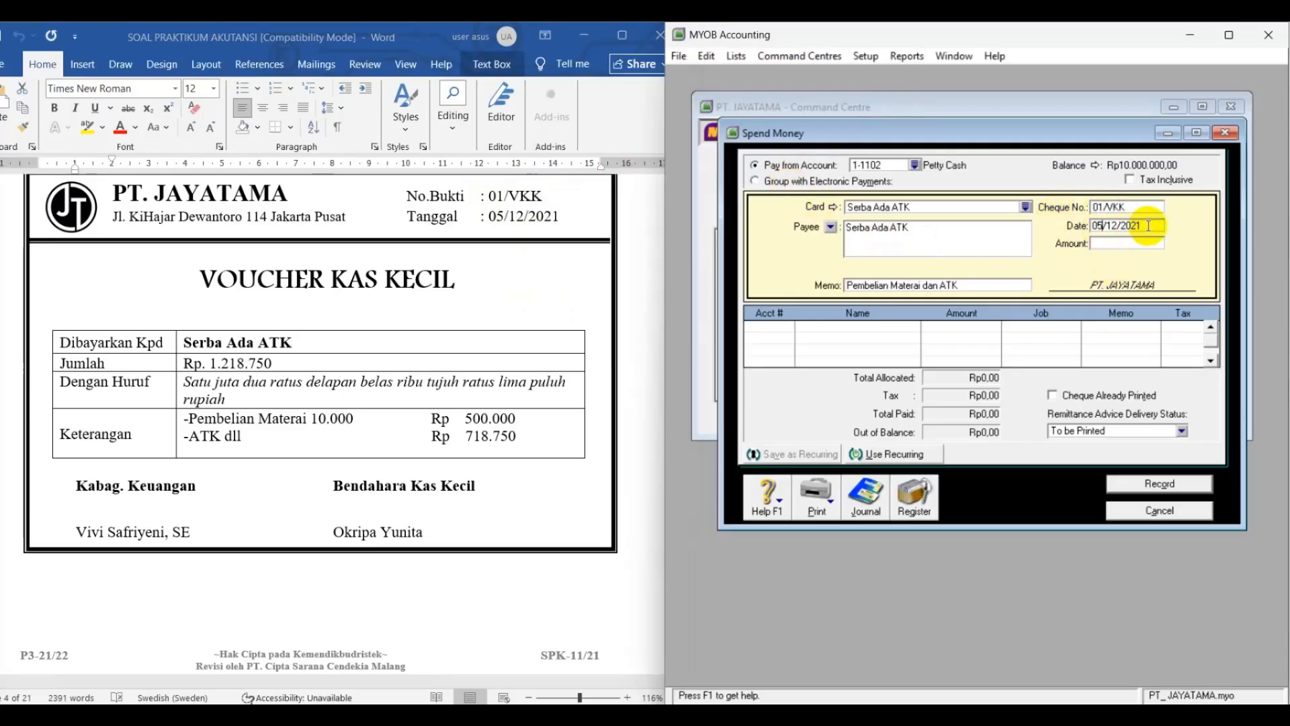
key("Tab")
type("1.2")
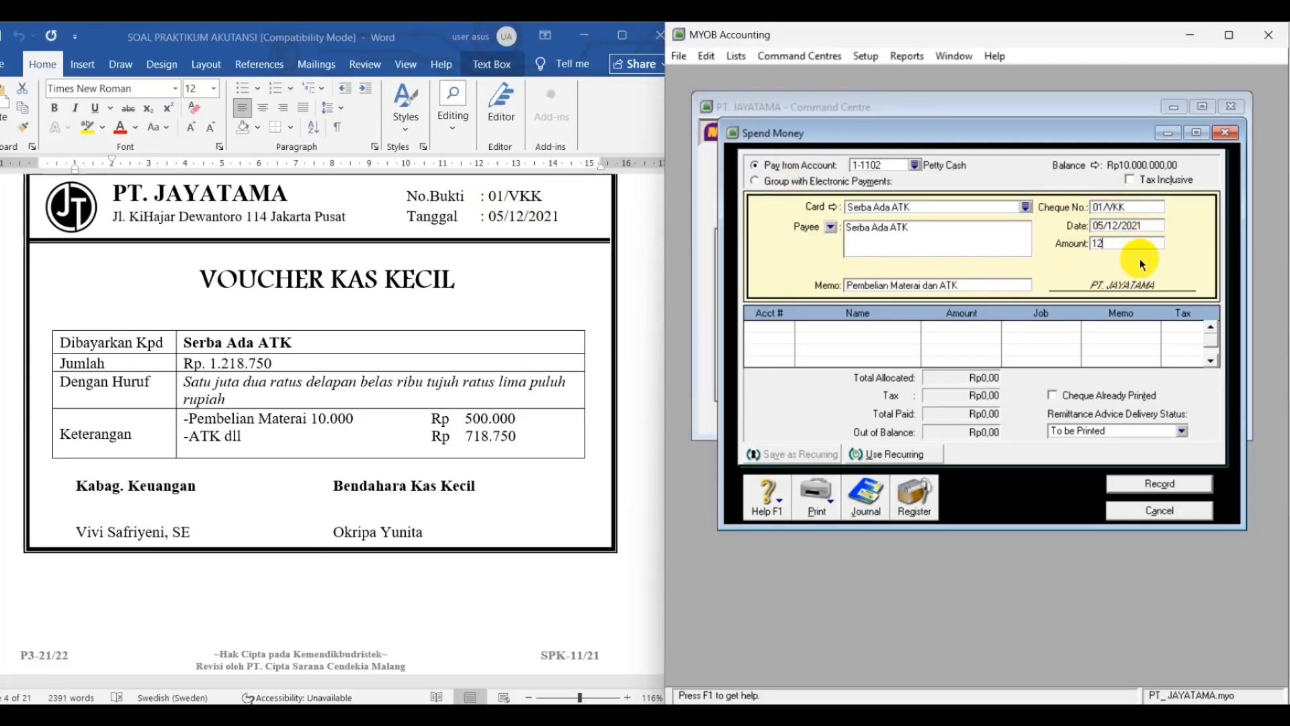
type("18.750")
key("Tab")
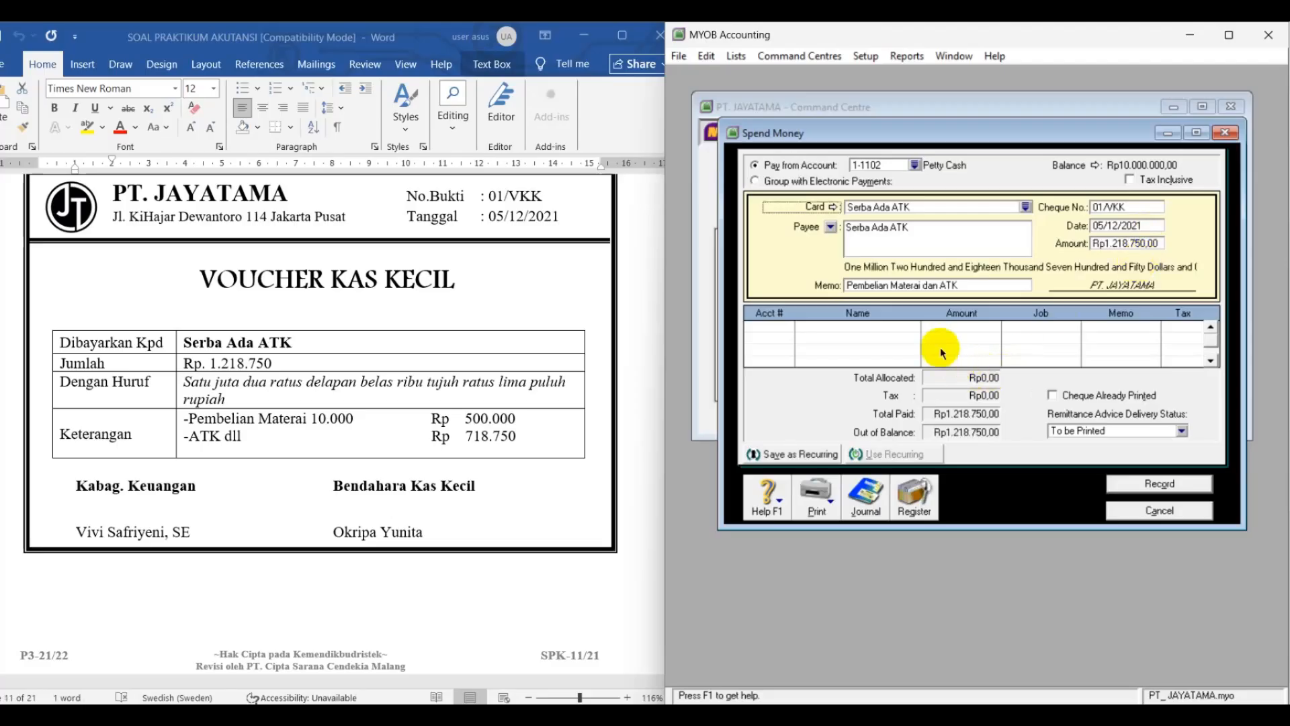
Allocate Rp1.218.750 of the payment to account 1-1107 Office Supplies
key("Tab")
key("Tab")
key("Tab")
key("Tab")
key("Tab")
type("6-")
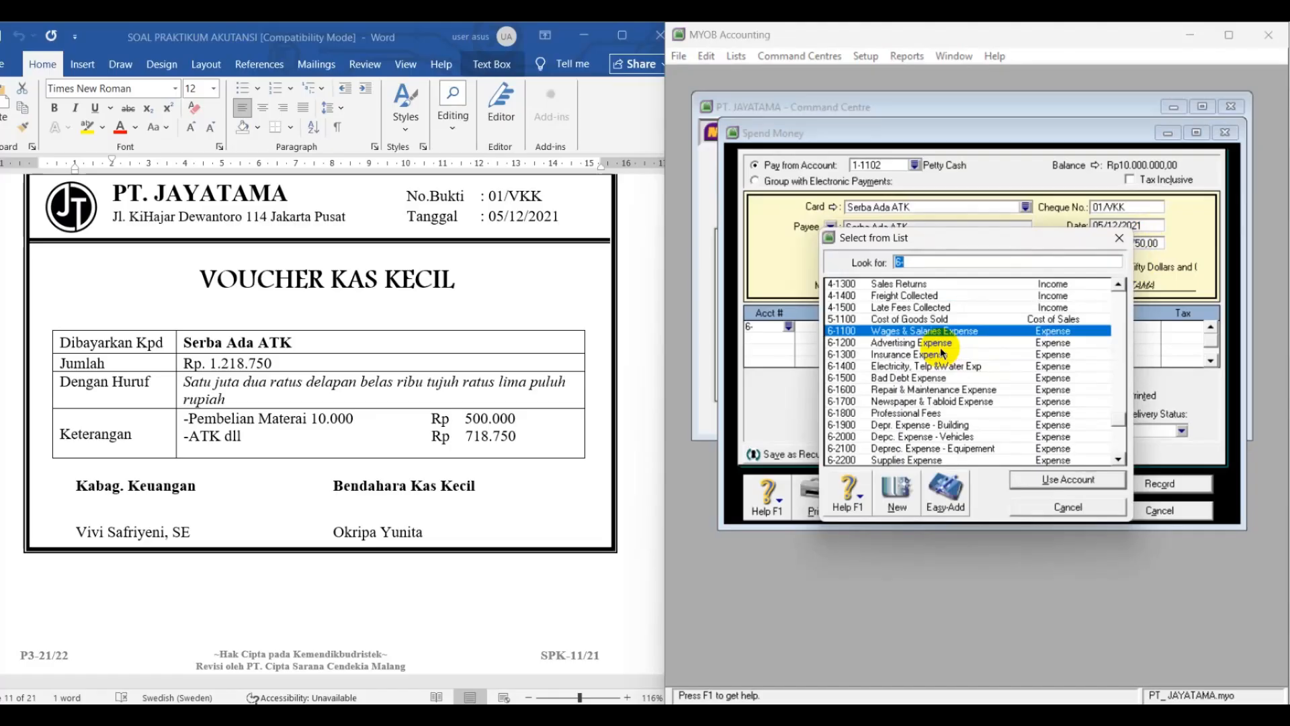
type("1107")
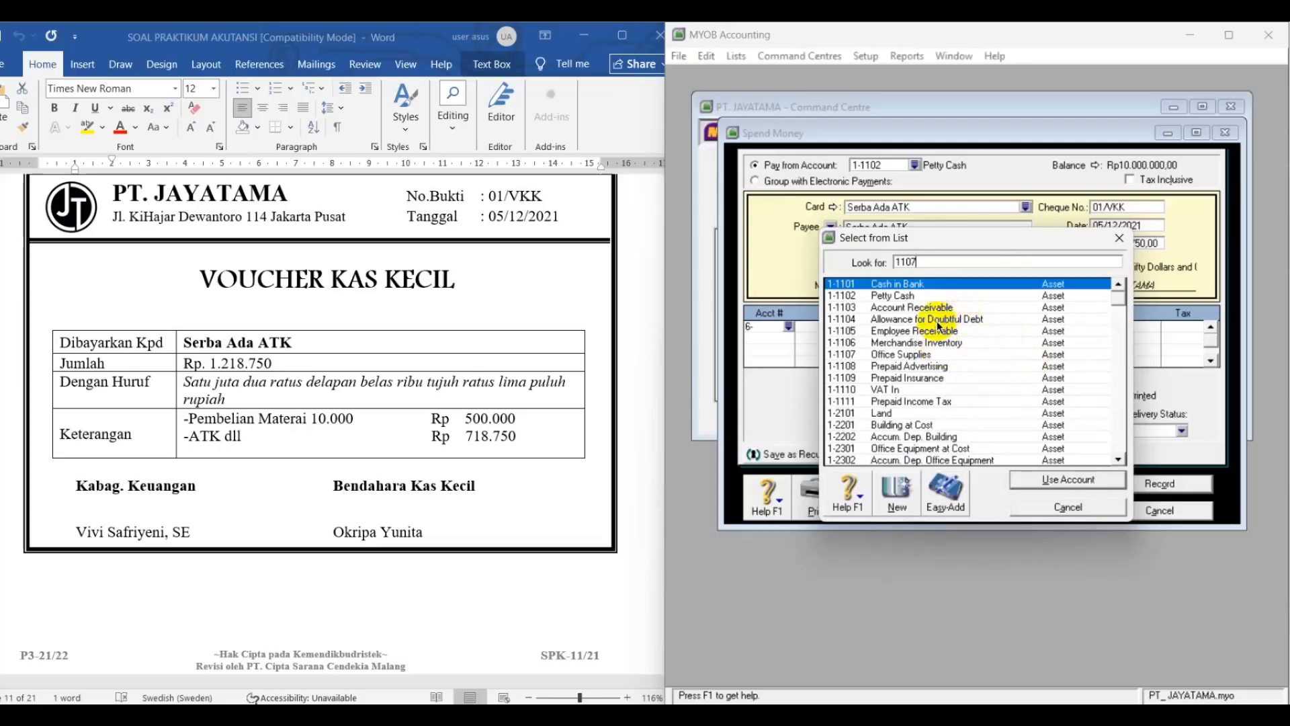
left_click(921, 355)
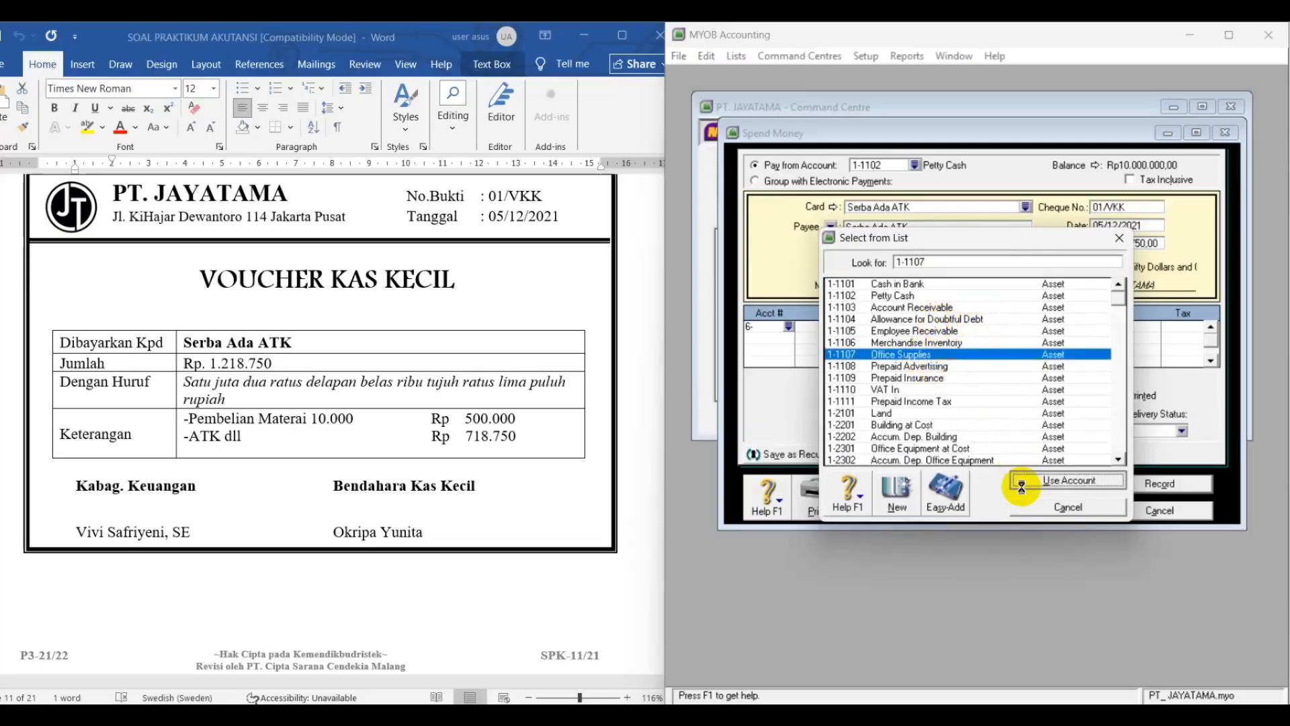
left_click(1022, 481)
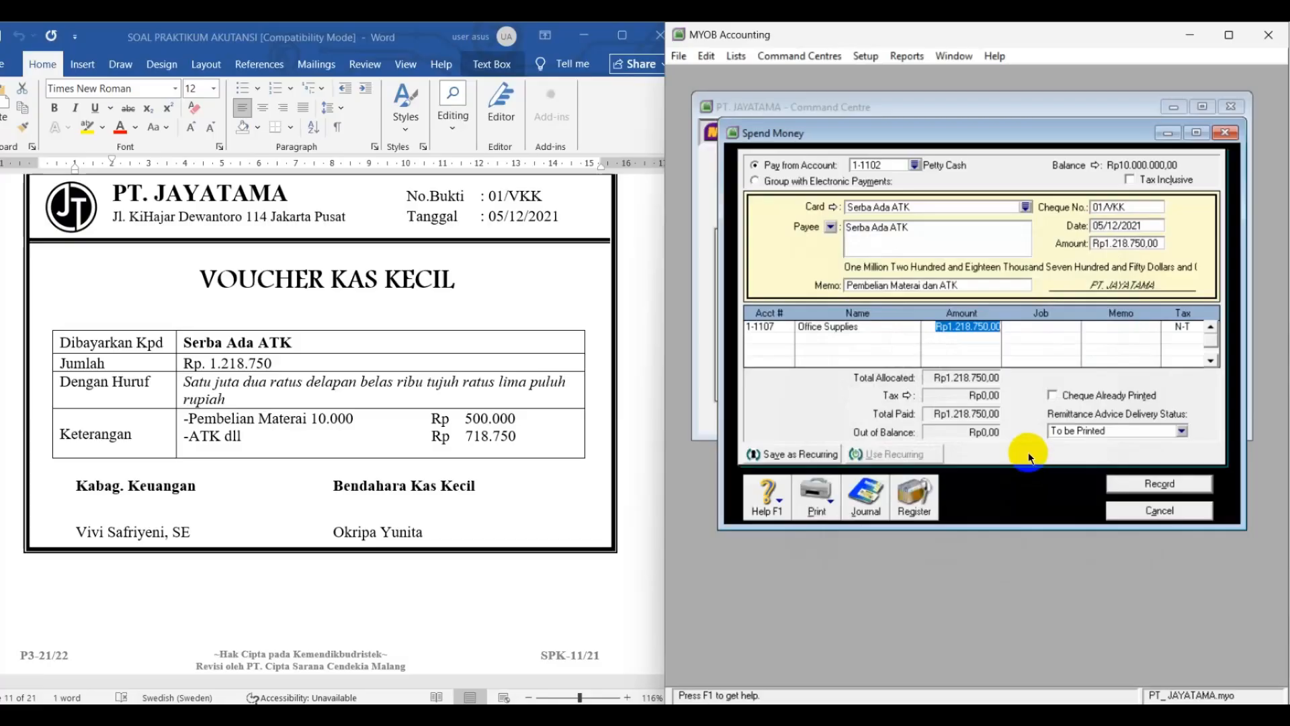
type("1")
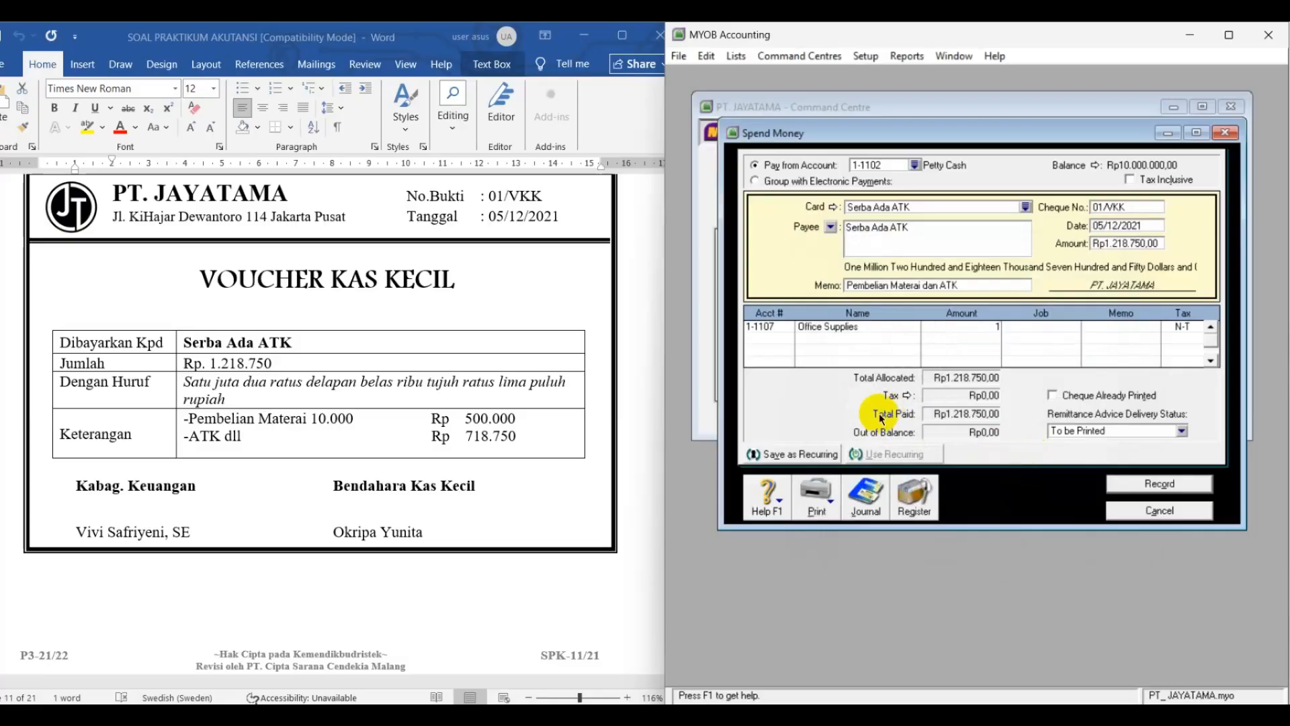
type(".218.")
type("750")
key("Tab")
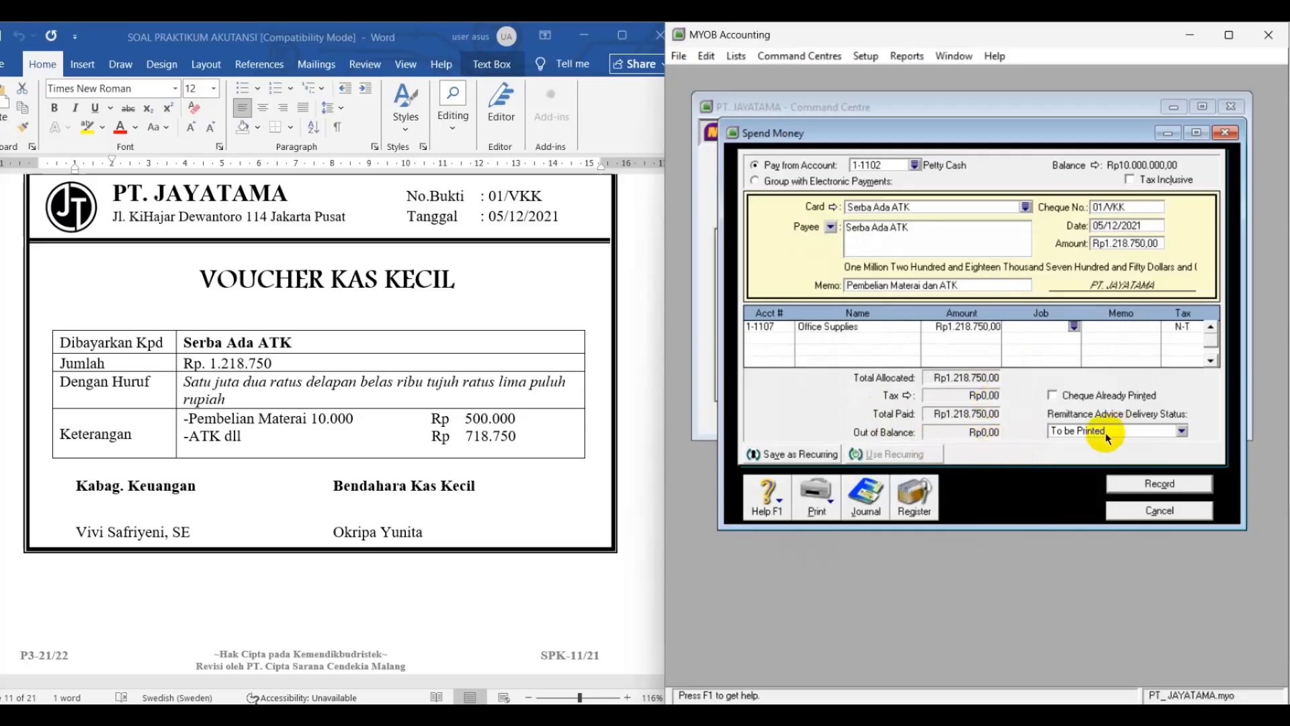
Check the Spend Money entry's transaction recap, then record the payment
key("ctrl+r")
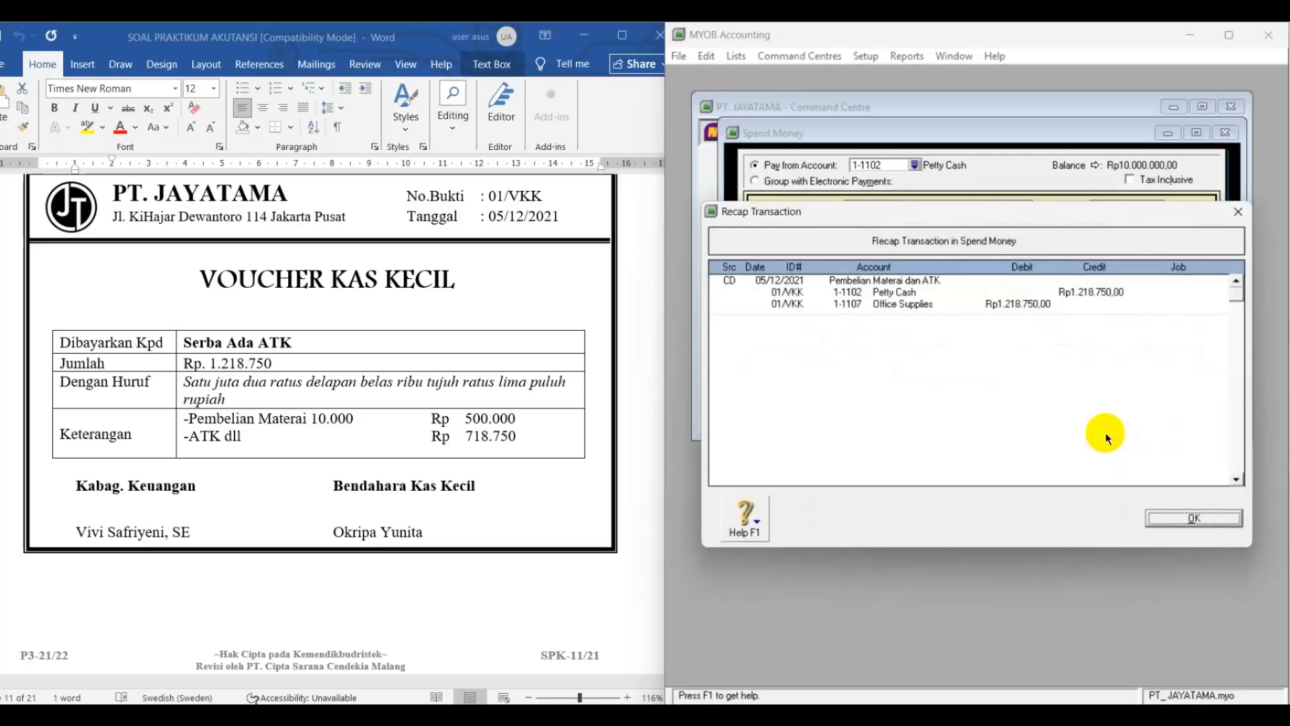
left_click(1196, 519)
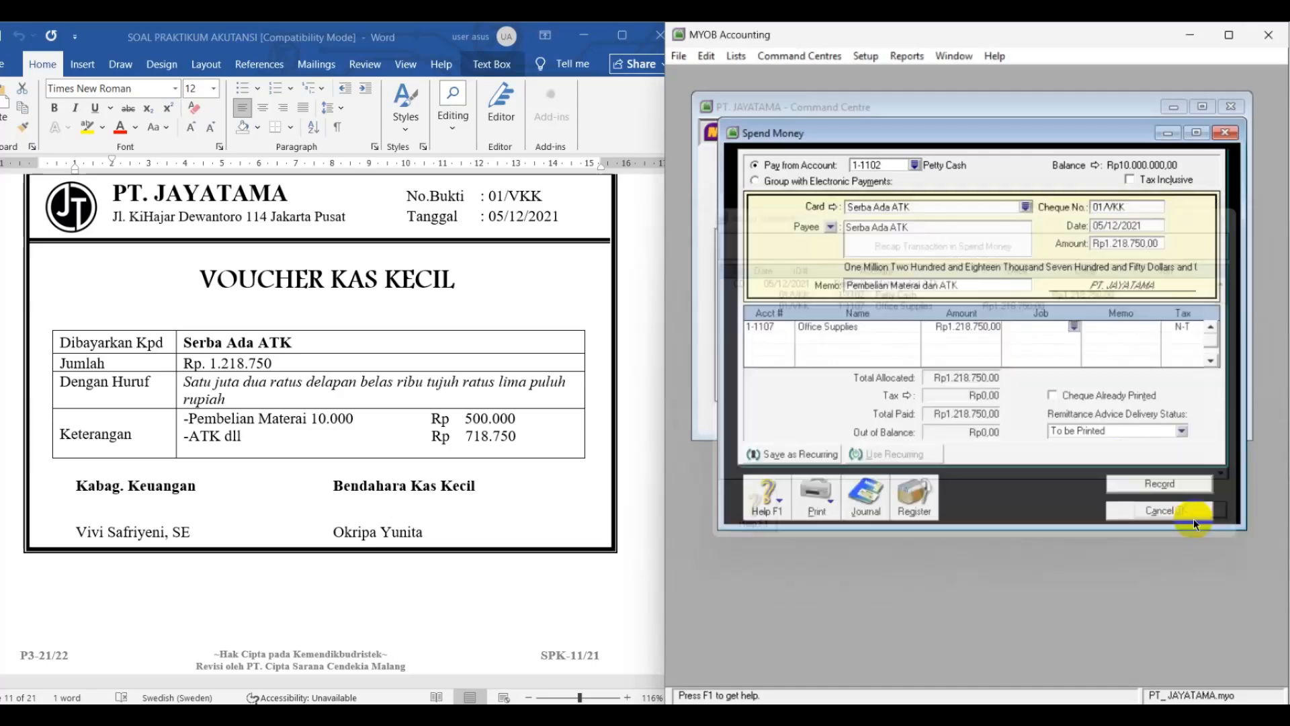
left_click(1157, 485)
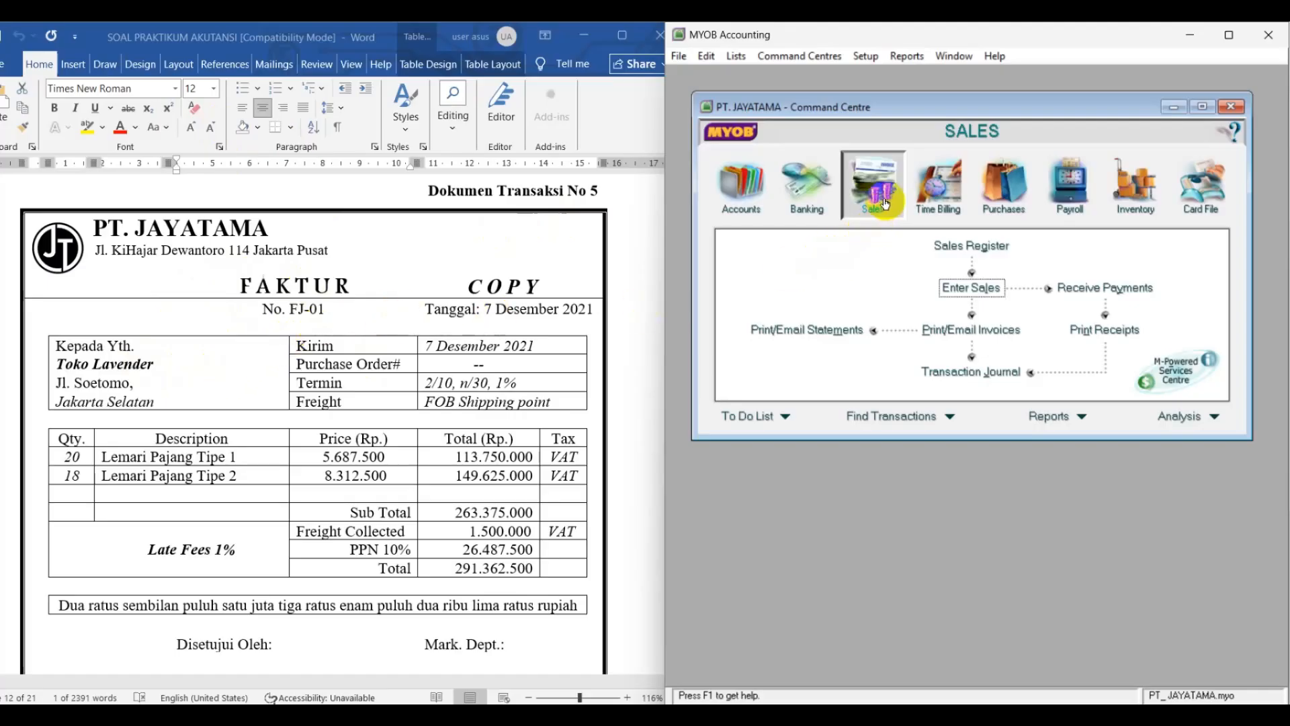
Start a new item sales invoice for customer Toko Lavender and turn off Tax Inclusive
left_click(965, 289)
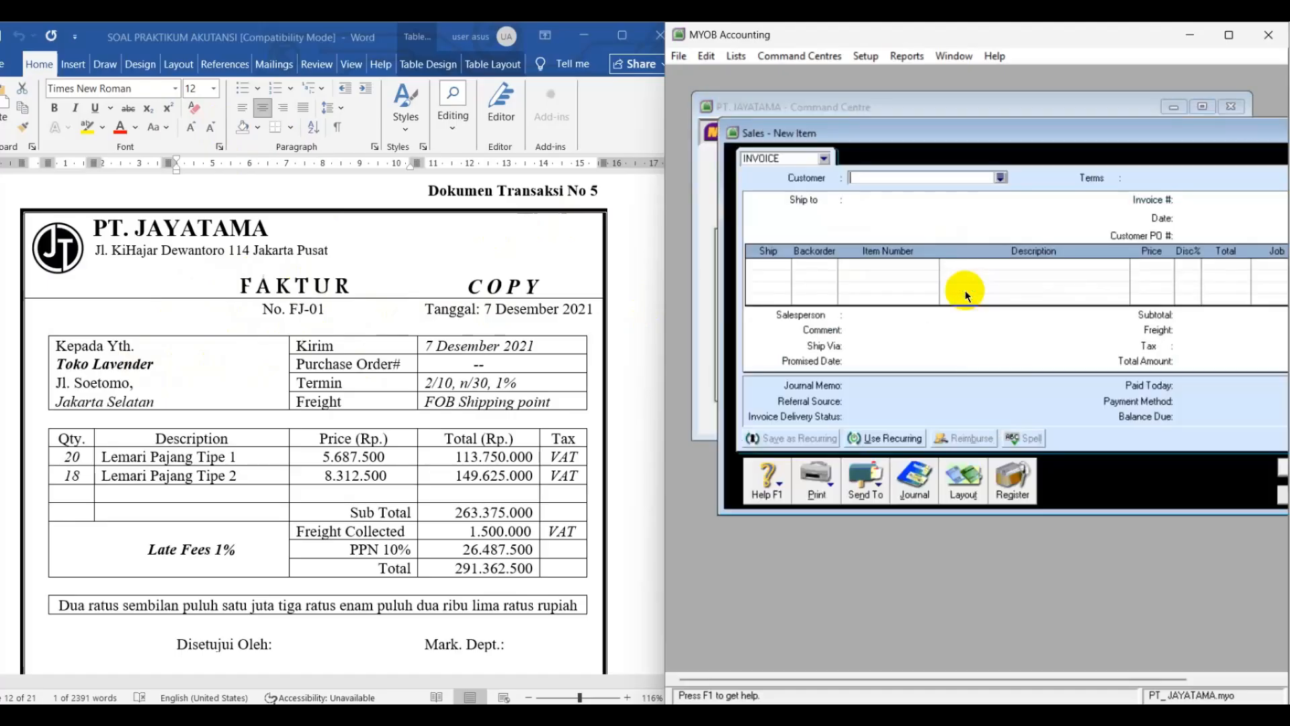
left_click(1001, 177)
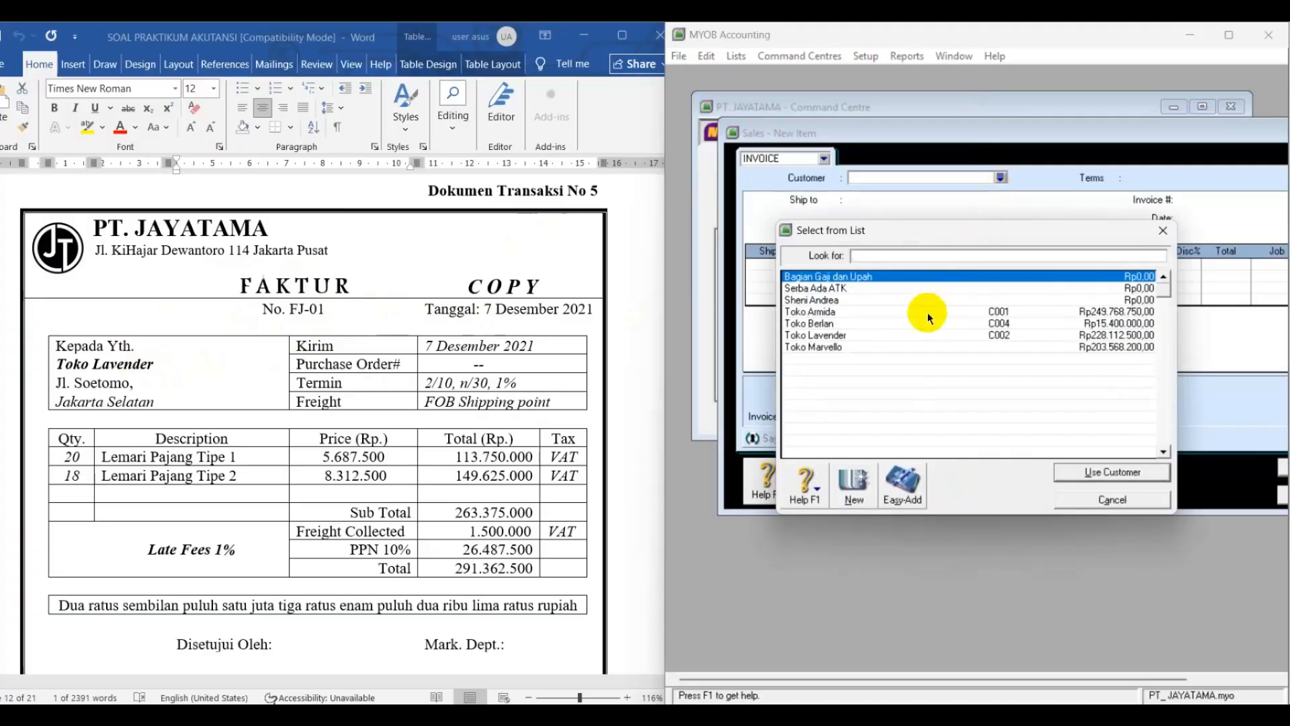
type("Toko Lavender")
left_click(1095, 469)
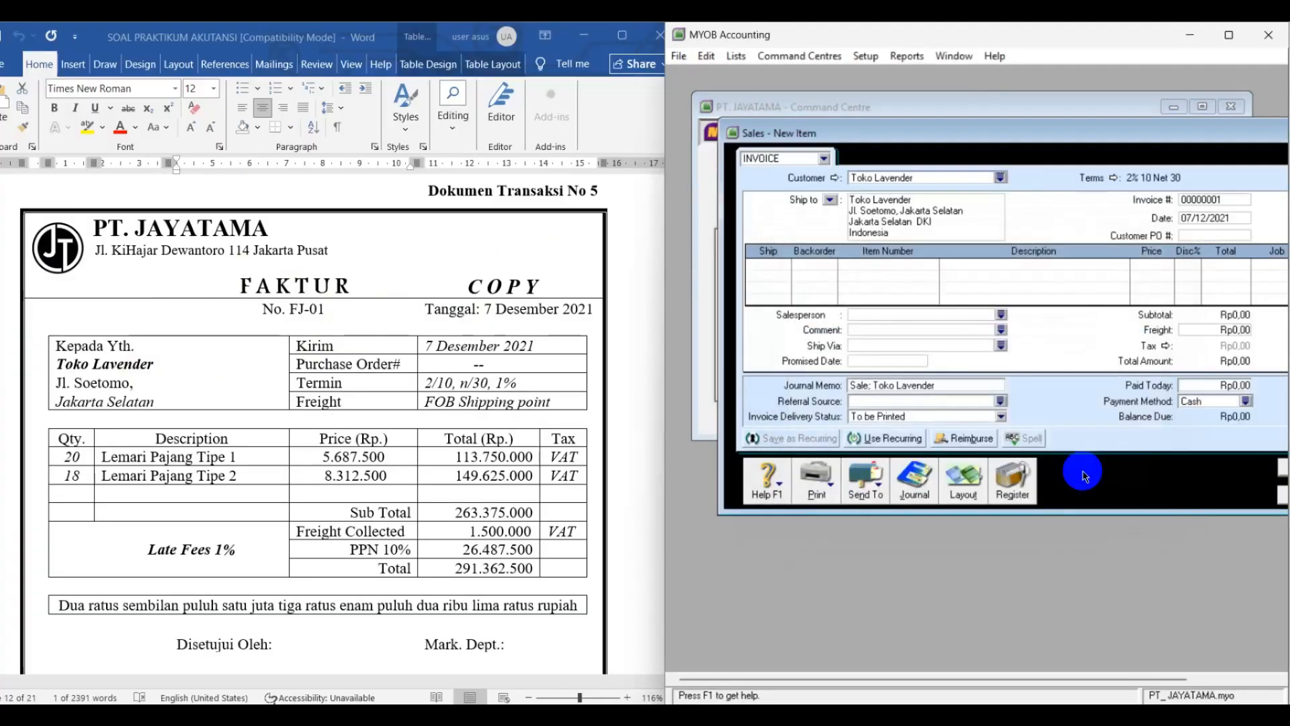
left_click_drag(965, 132, 888, 142)
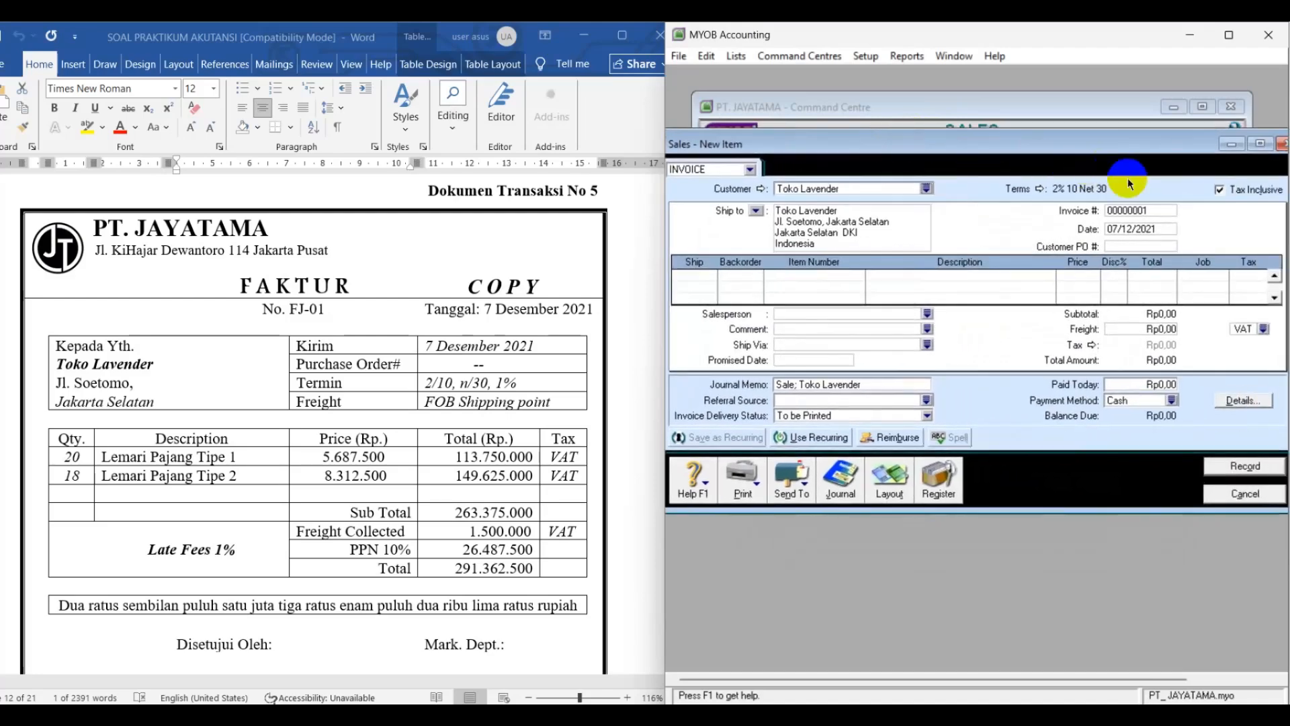
left_click(1221, 190)
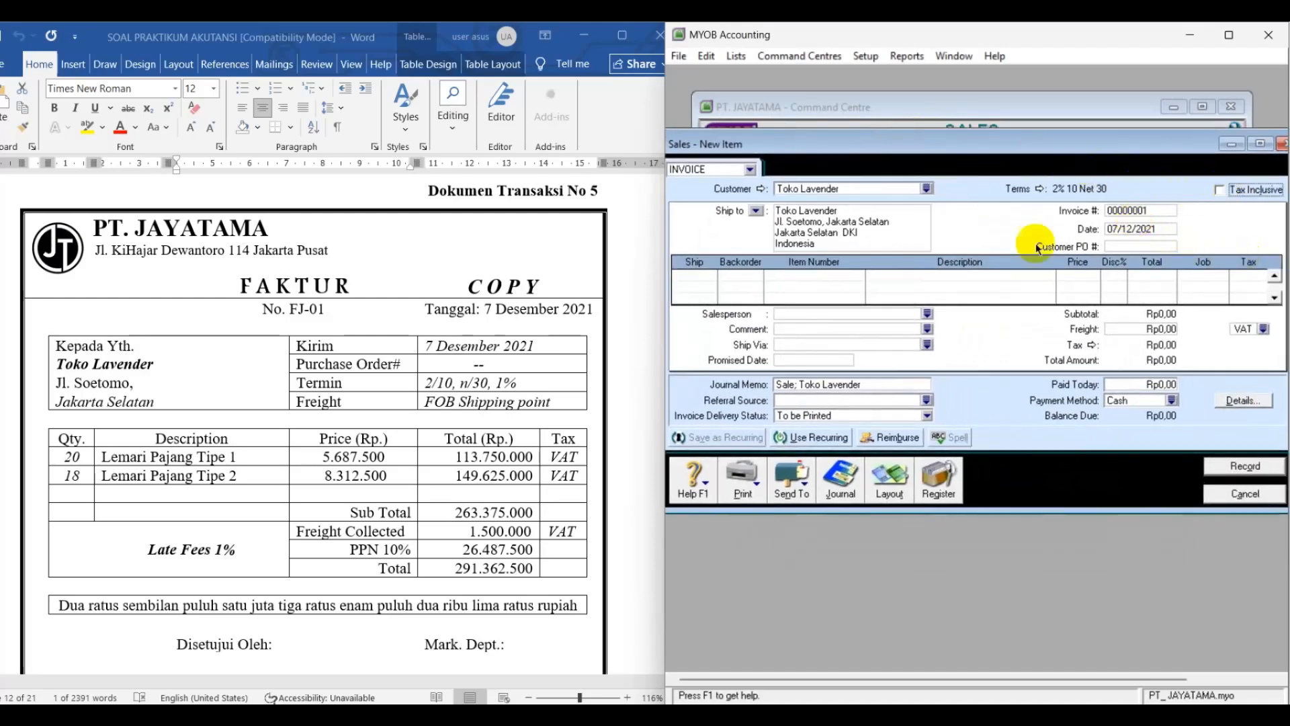
Copy FJ-01 from the faktur as the invoice number and enter a dash as the customer PO number
left_click(287, 313)
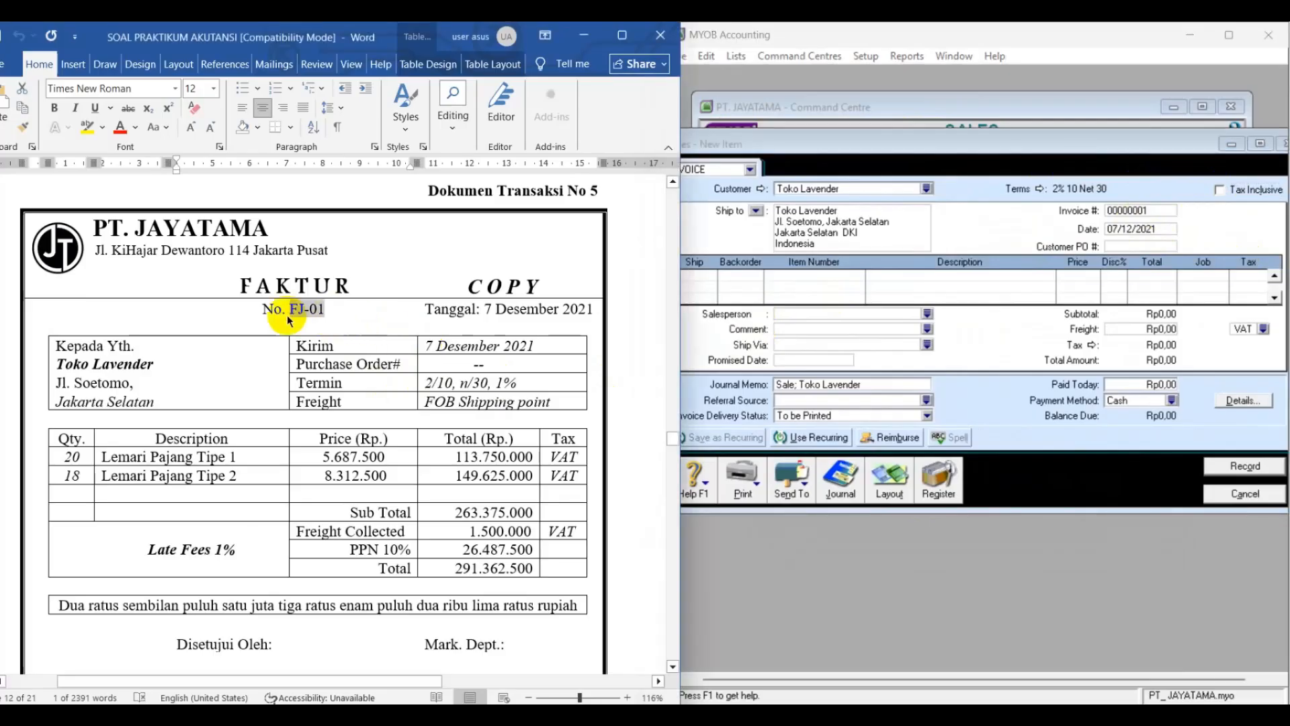
left_click_drag(289, 310, 326, 310)
key("ctrl+c")
left_click(289, 310)
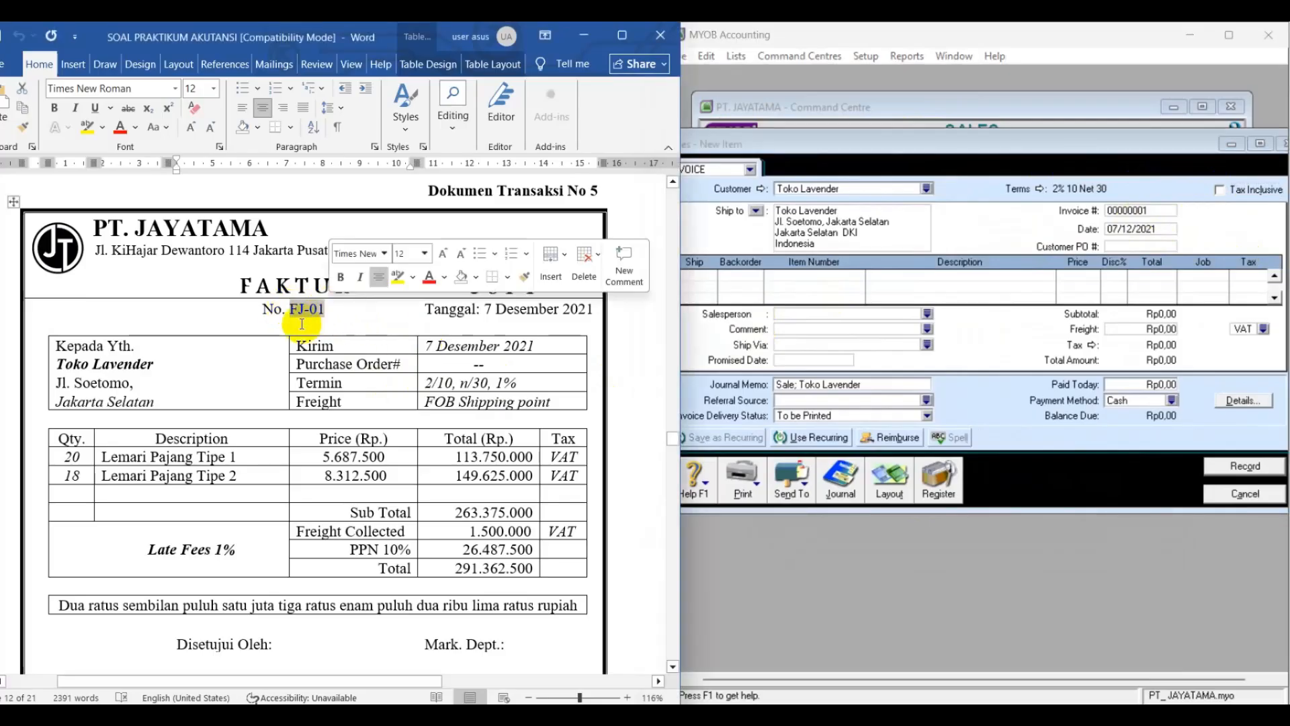
left_click(1131, 210)
key("ctrl+v")
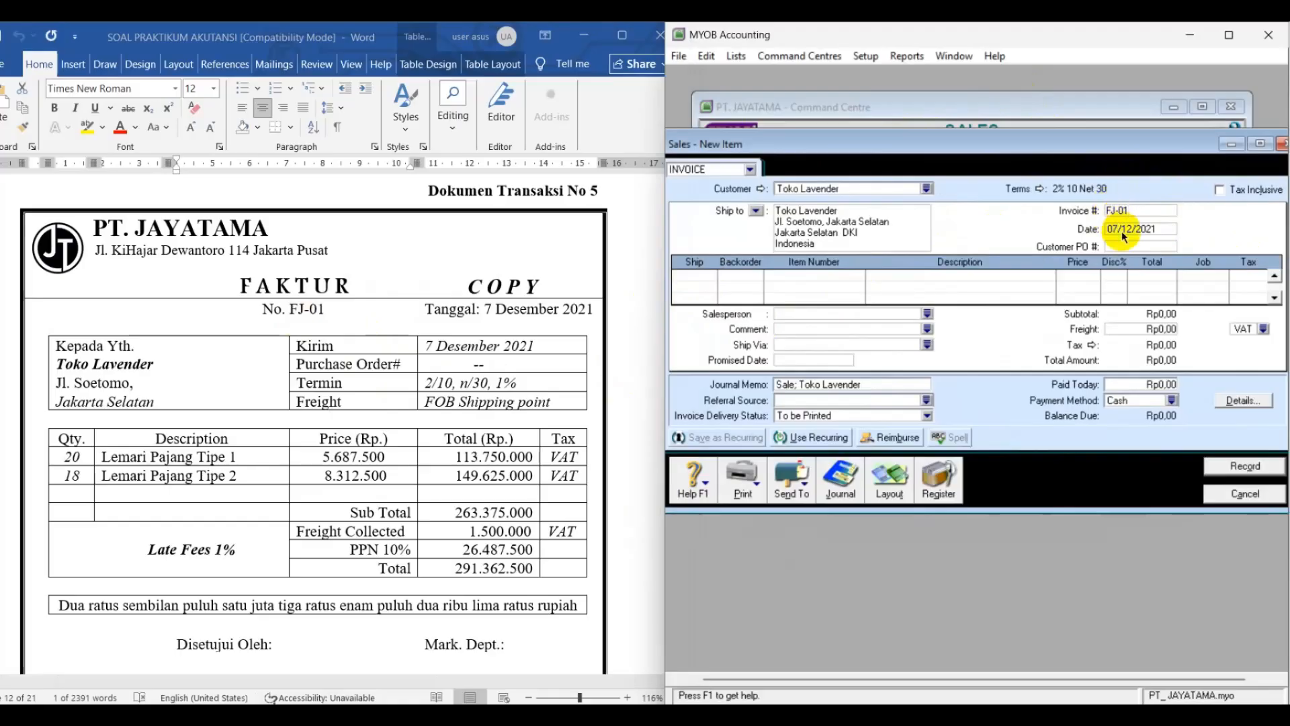
left_click(1123, 231)
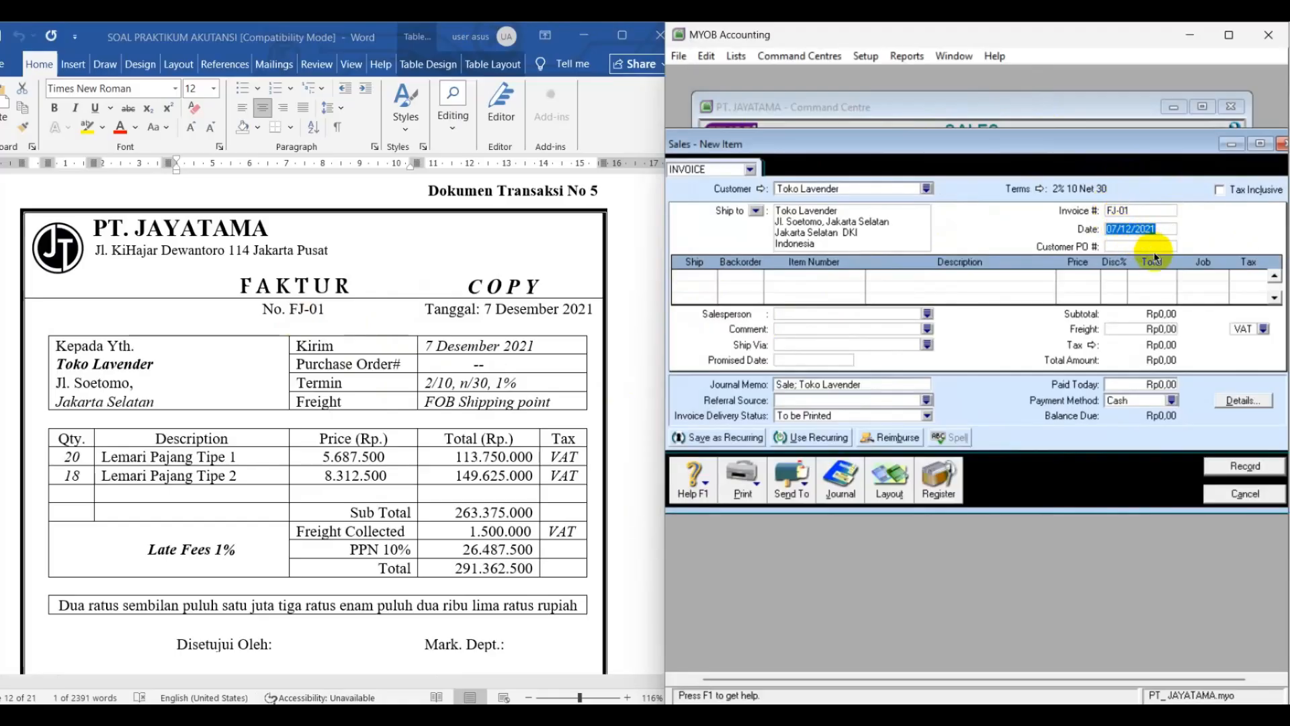
left_click(1121, 244)
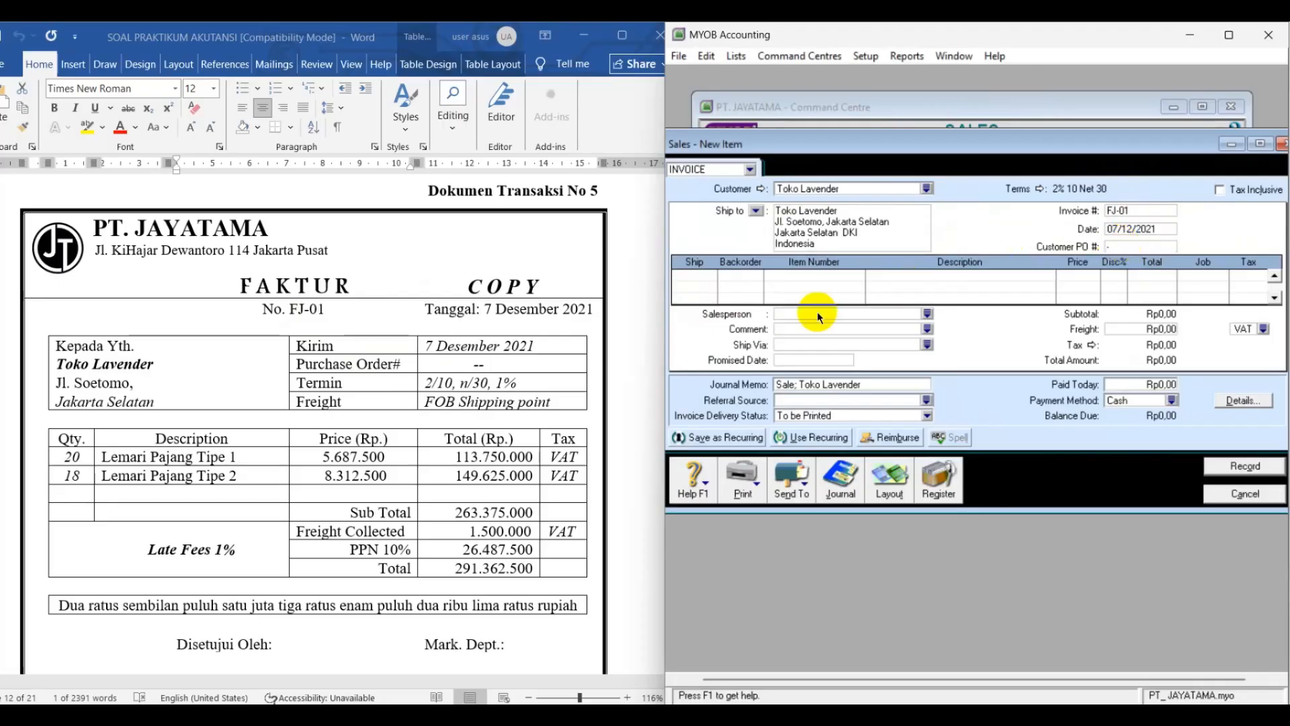
type("-")
key("Tab")
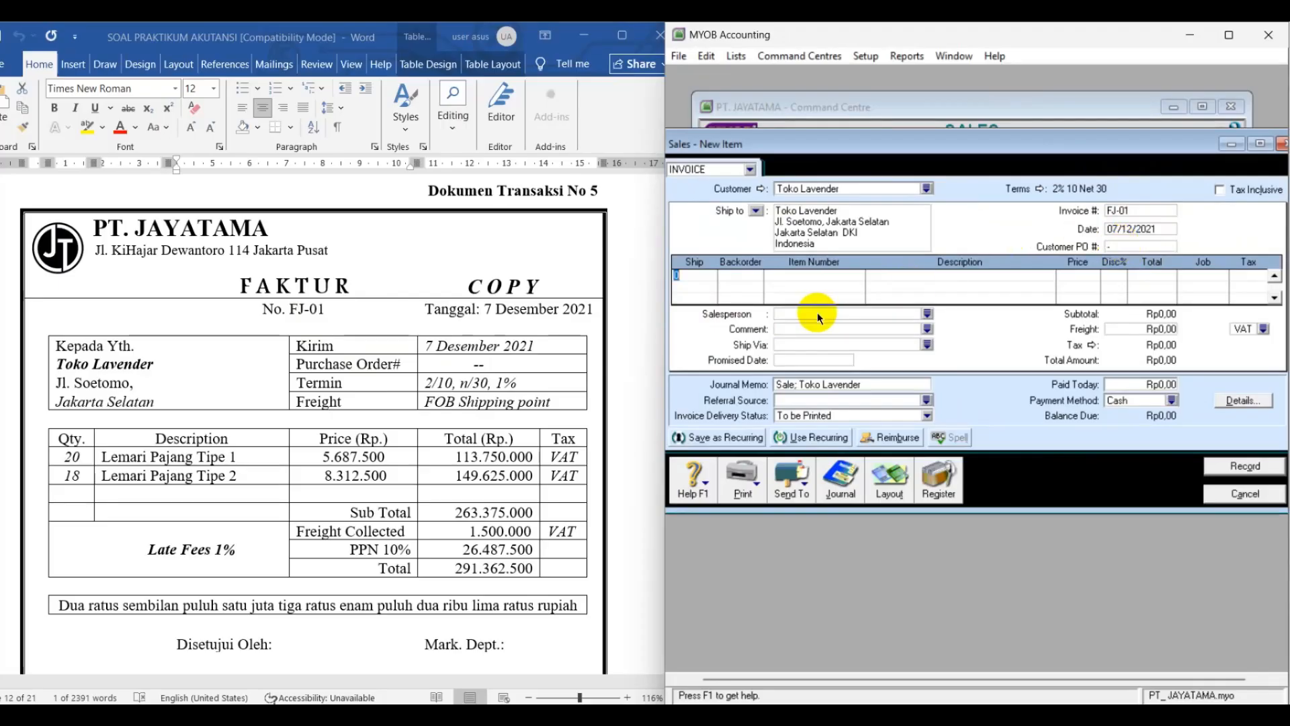
Fill the first invoice line with 20 units of item LJ-1P (Lemari Pajang Tipe 1) at a price of Rp5.687.500
type("20")
key("Tab")
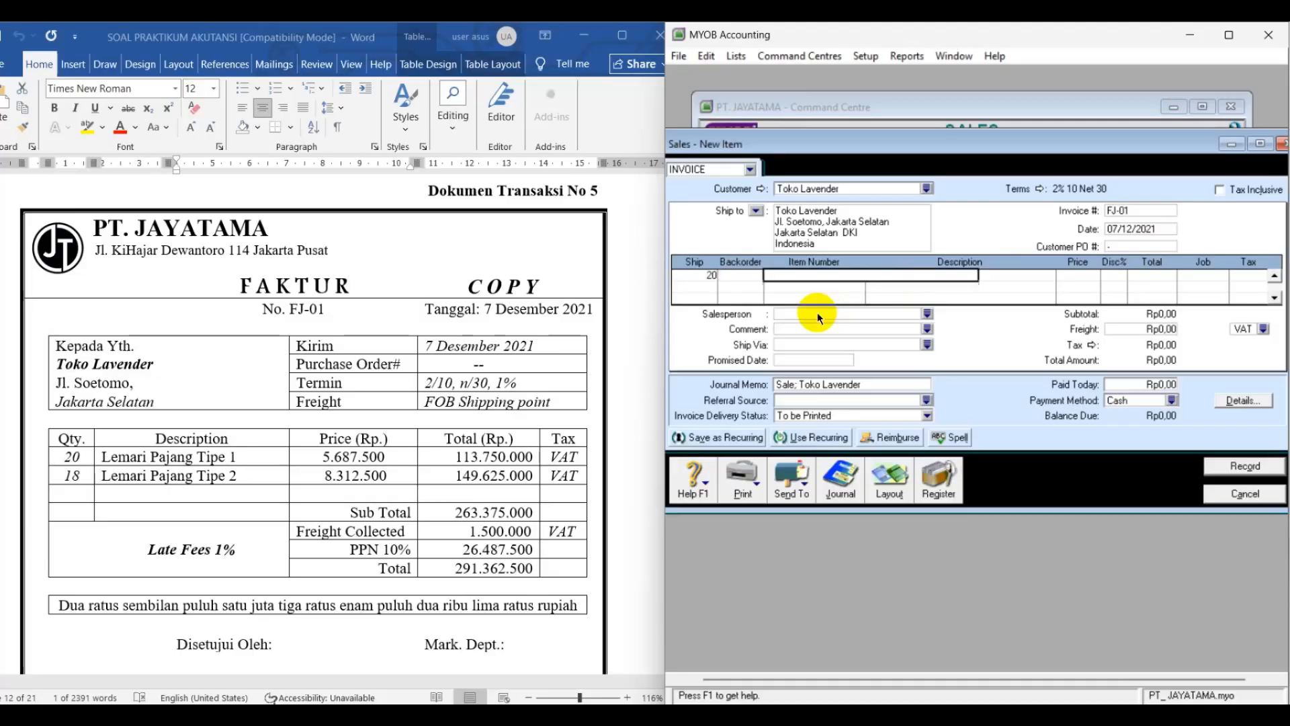
key("Tab")
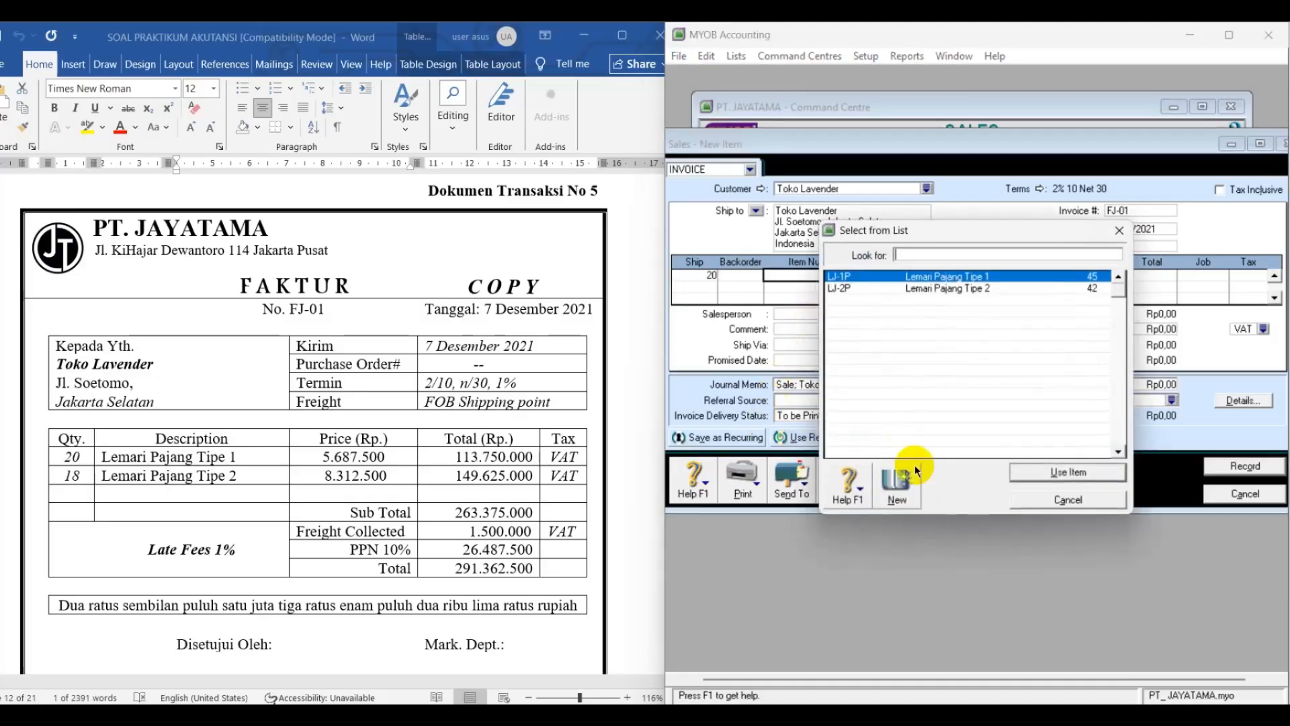
left_click(1043, 474)
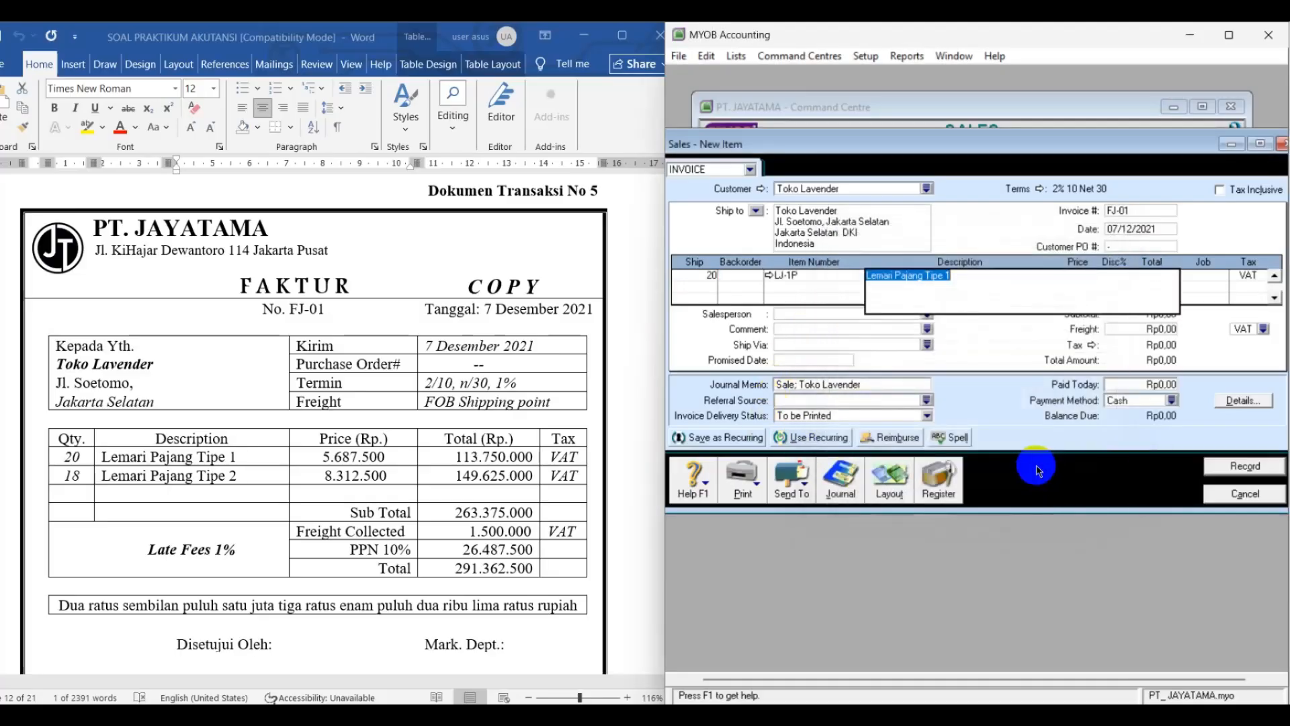
key("Tab")
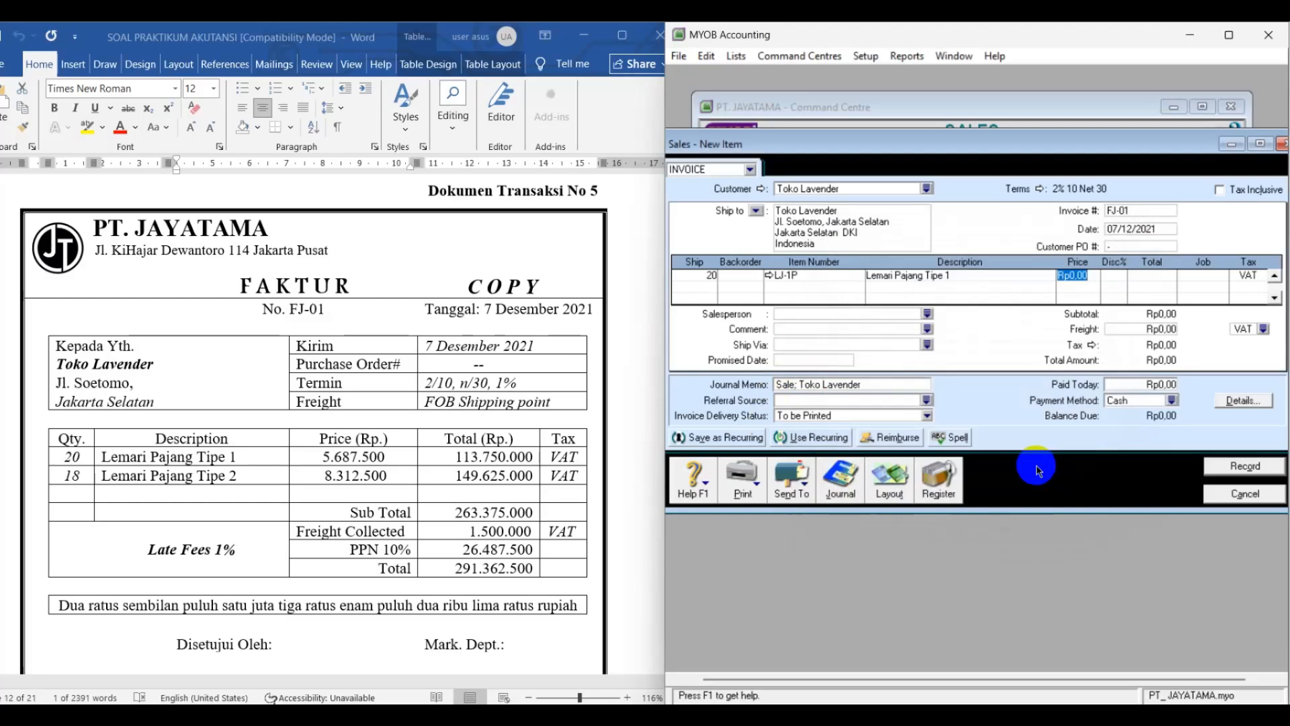
type("5687500")
key("Tab")
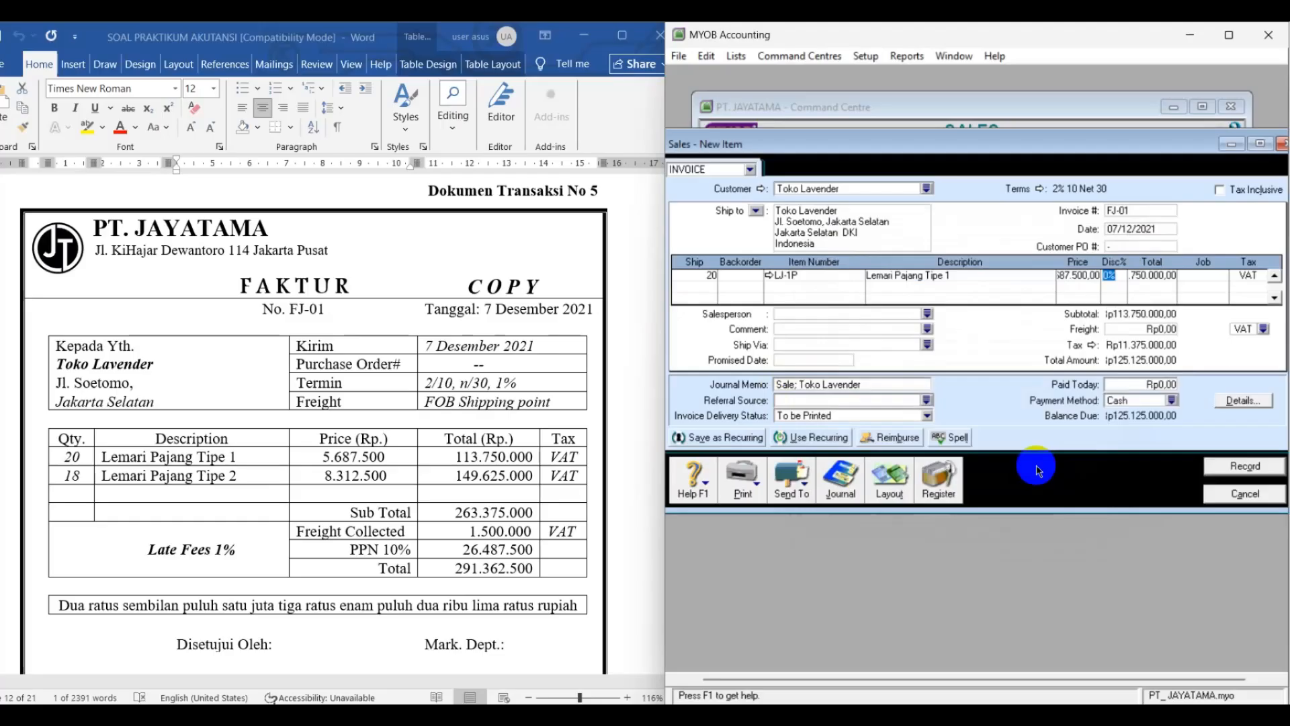
key("Tab")
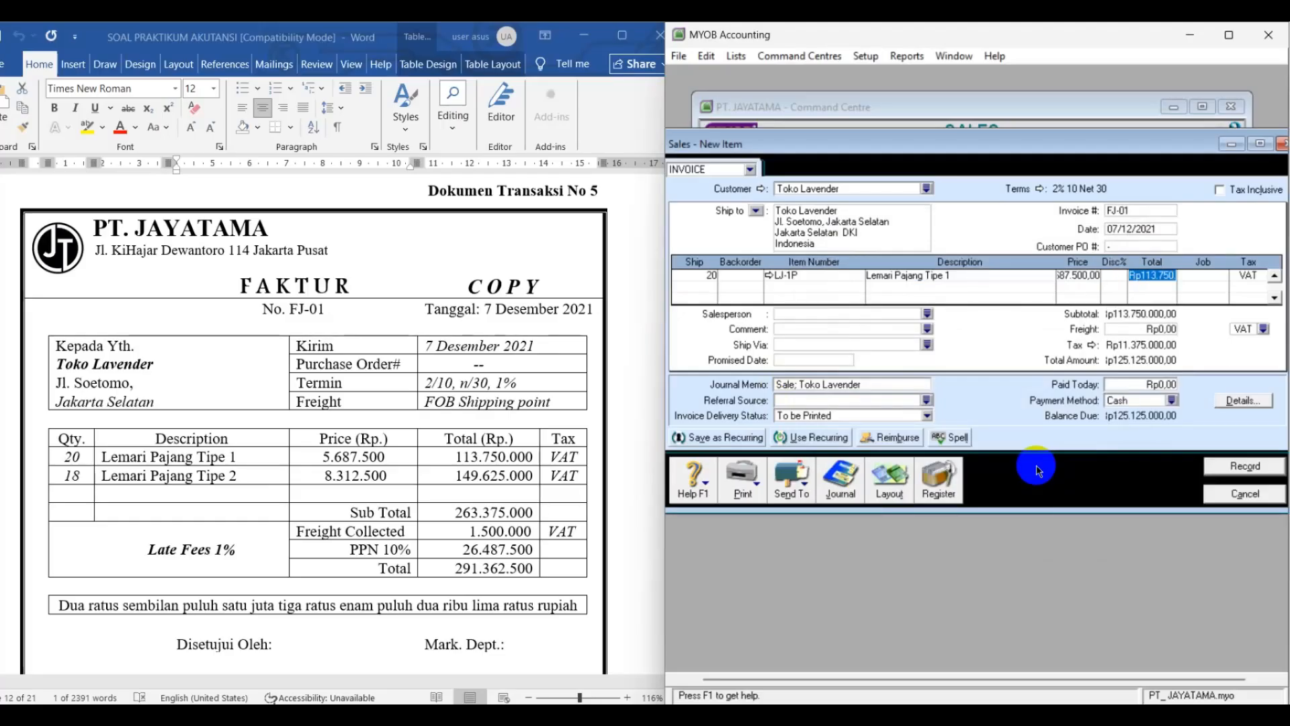
key("Tab")
key("Tab")
key("Tab")
Fill the second invoice line with 18 units of item LJ-2P (Lemari Pajang Tipe 2) at a price of Rp8.312.500
type("18")
key("Tab")
key("Tab")
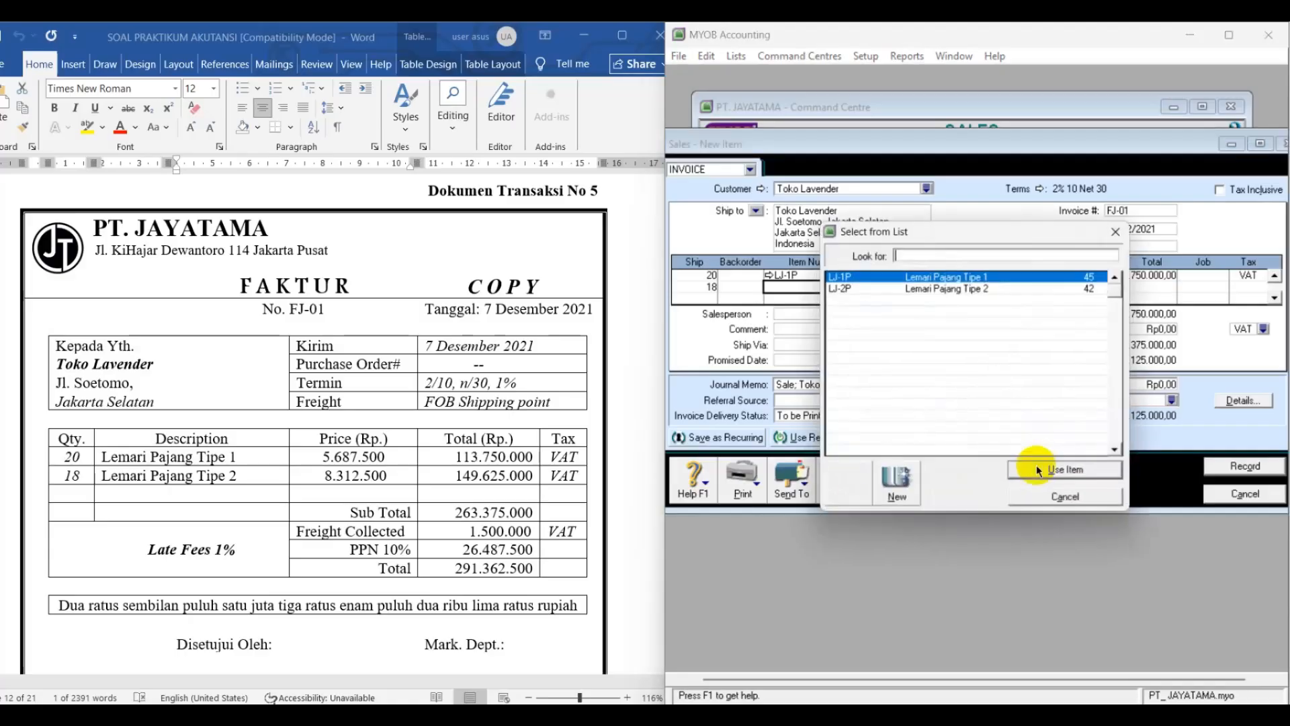
left_click(981, 289)
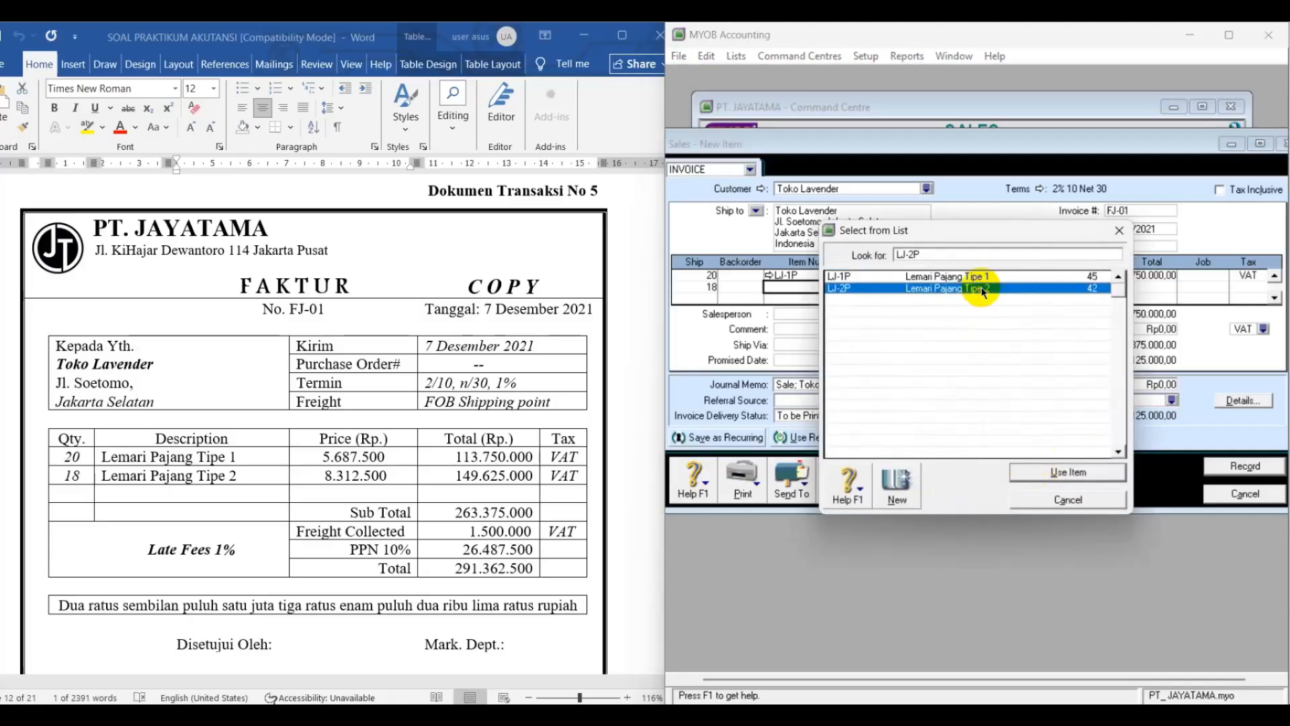
double_click(981, 287)
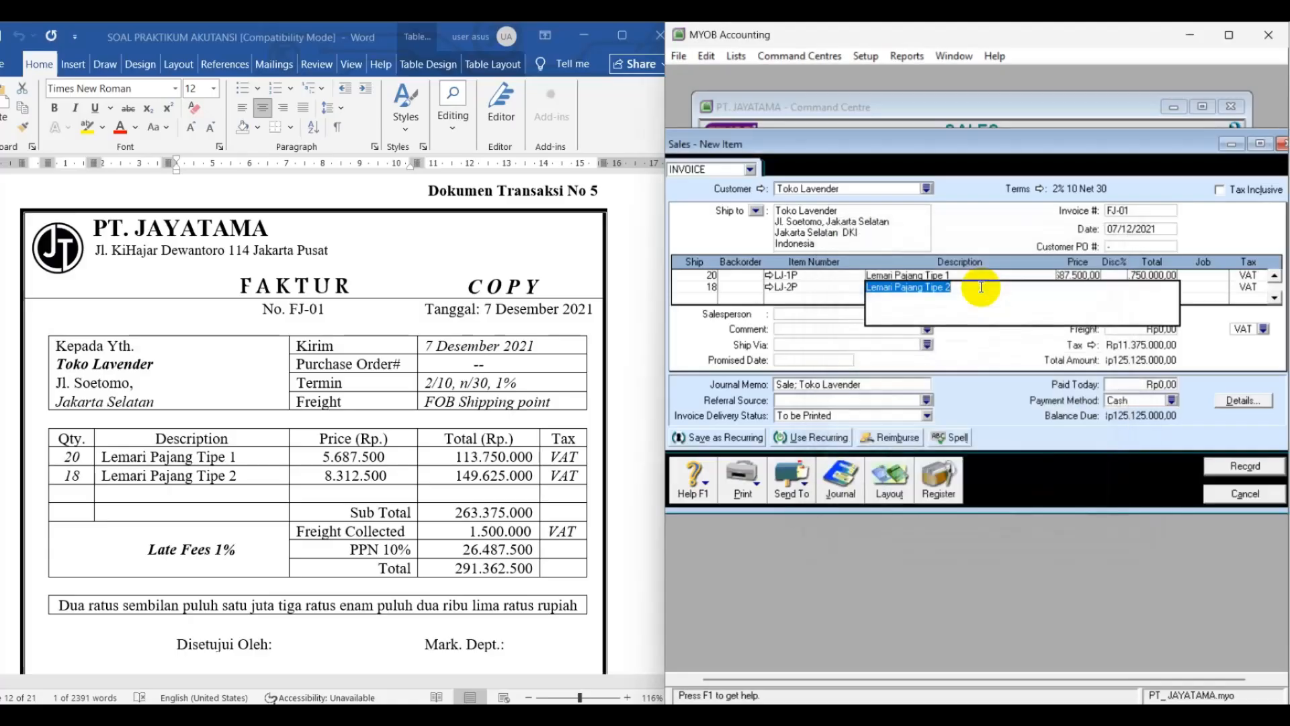
key("Tab")
type("8")
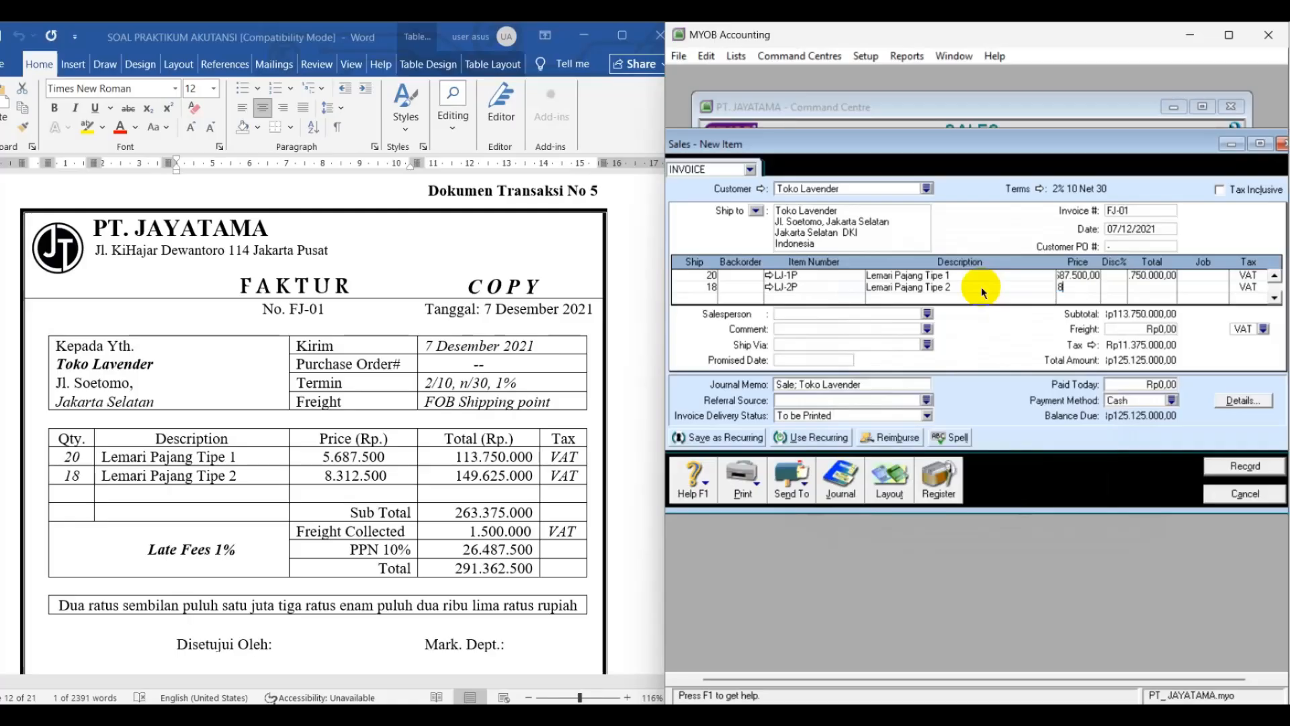
type("312500")
key("Tab")
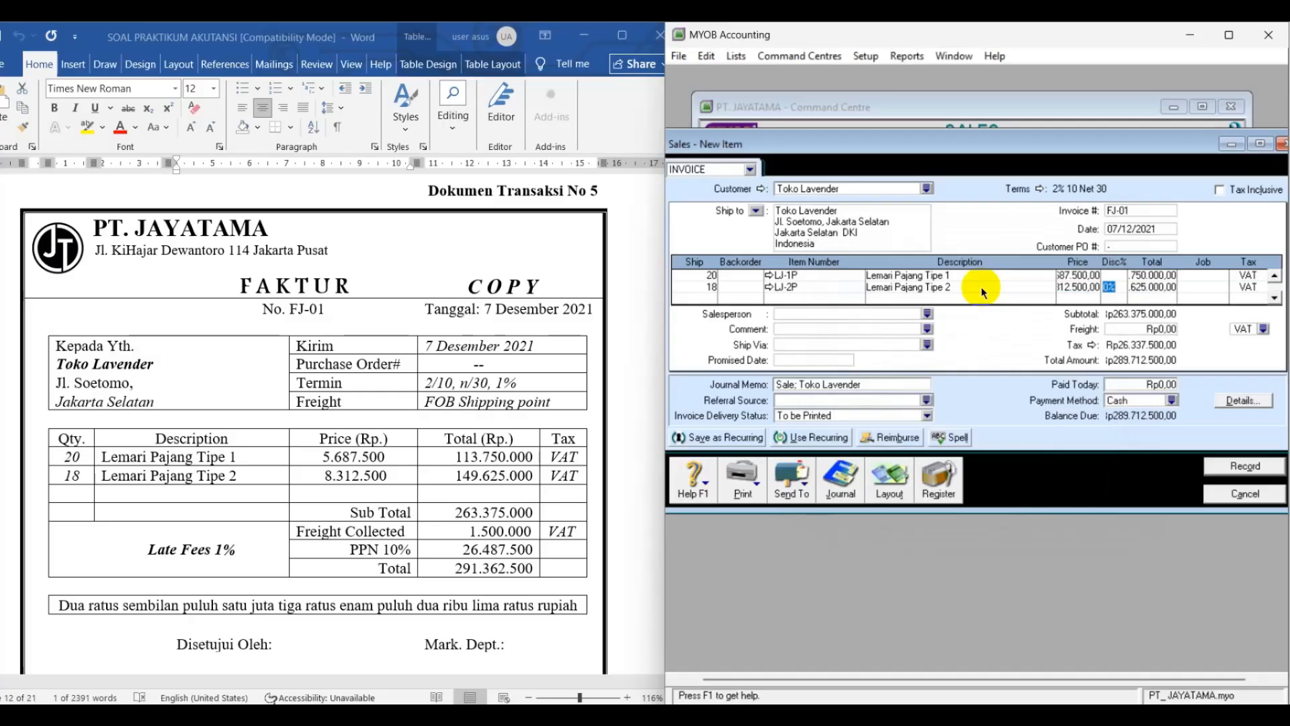
key("Tab")
key("Tab")
key("Tab")
Set the freight on the Toko Lavender invoice to Rp1.500.000
left_click(1134, 329)
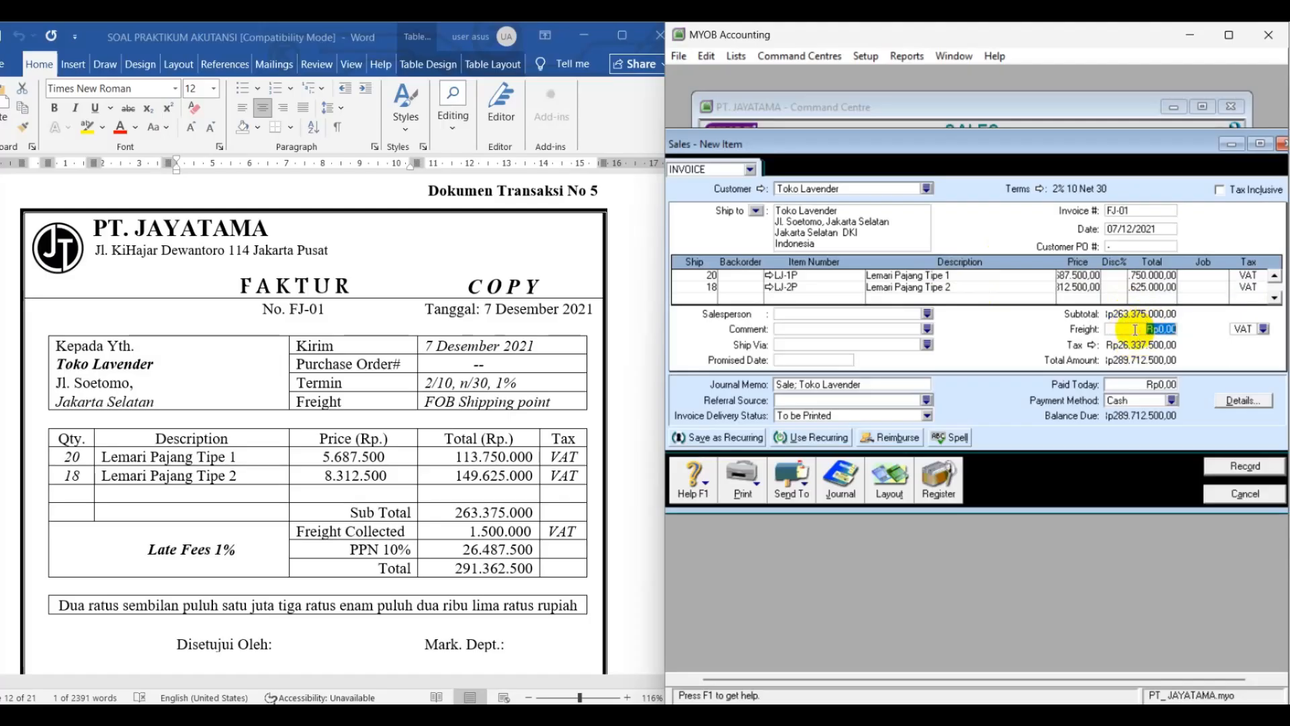
type("1.")
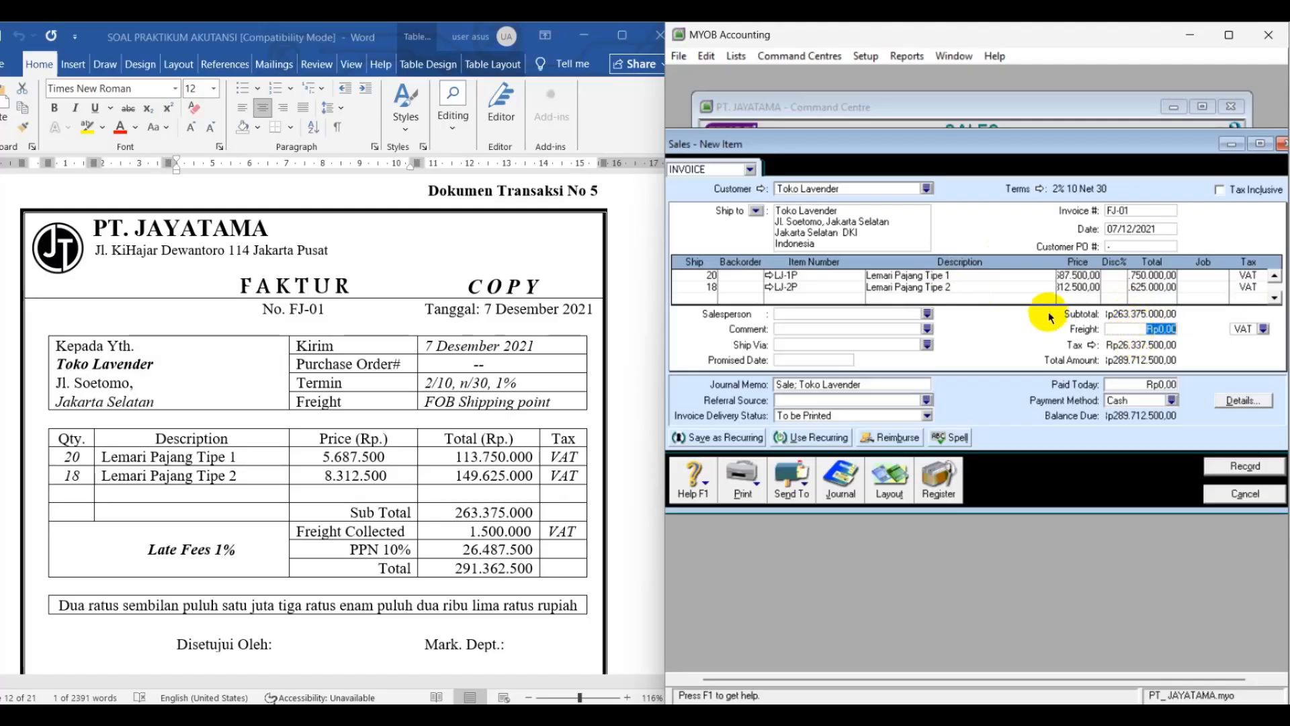
type("500.000")
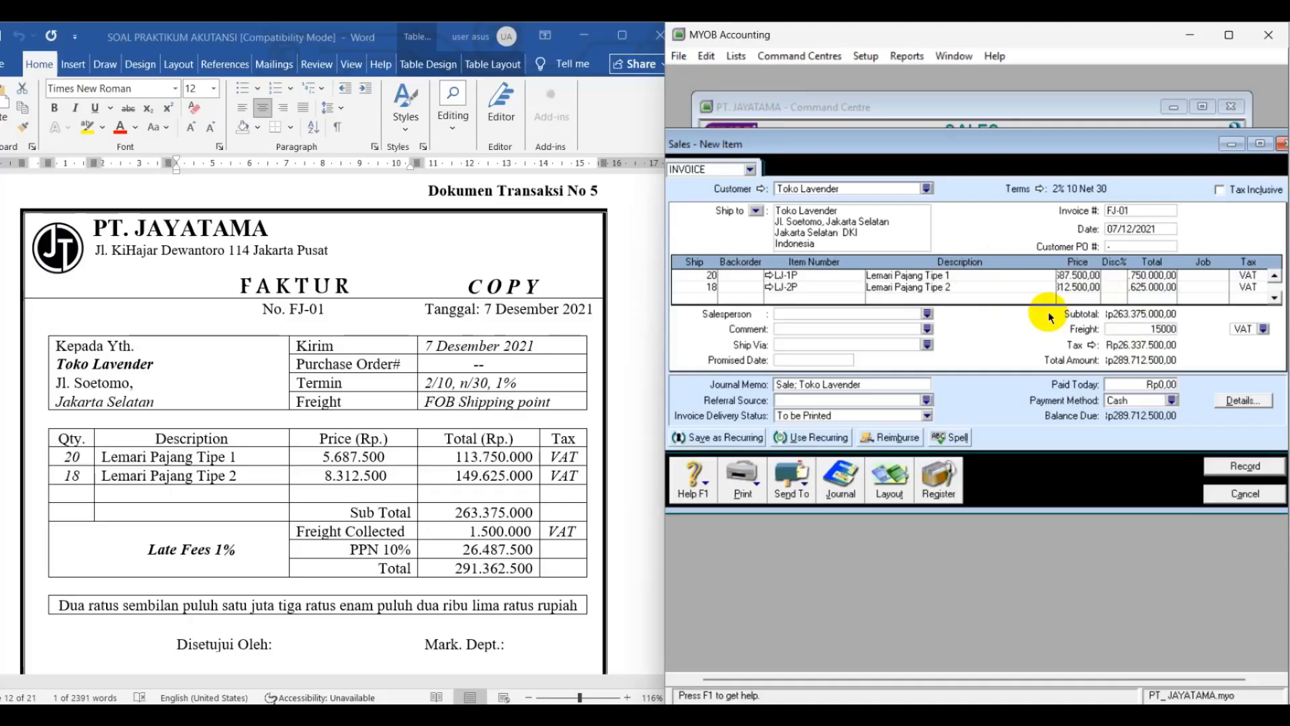
key("Tab")
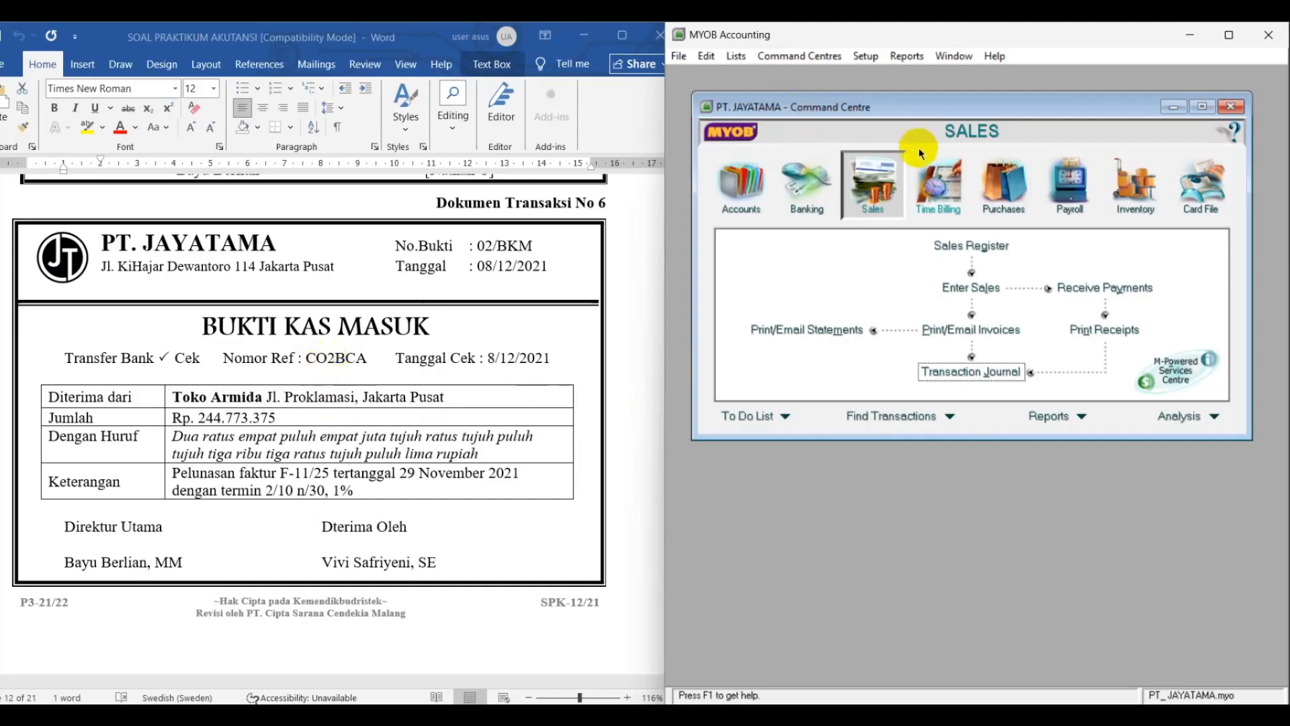
Start a Receive Payments entry for customer Toko Armida and clear the discount on invoice F-11/25
left_click(1092, 291)
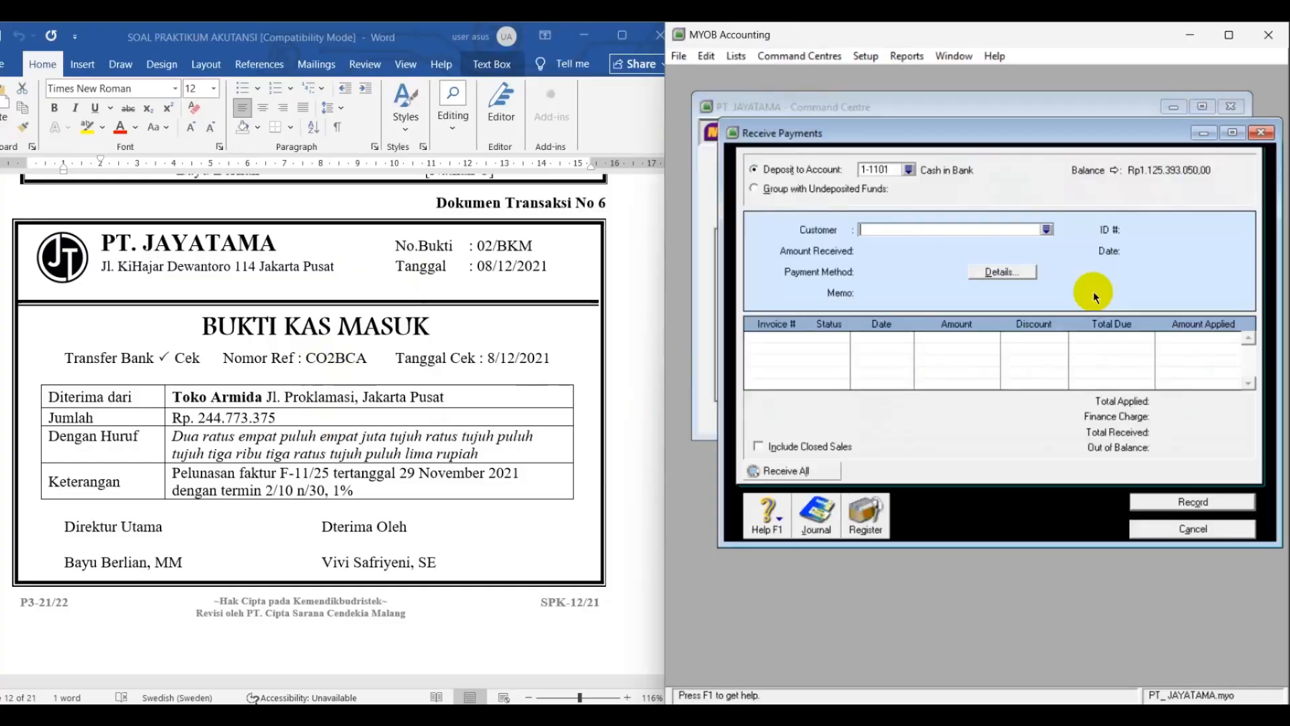
left_click(1046, 229)
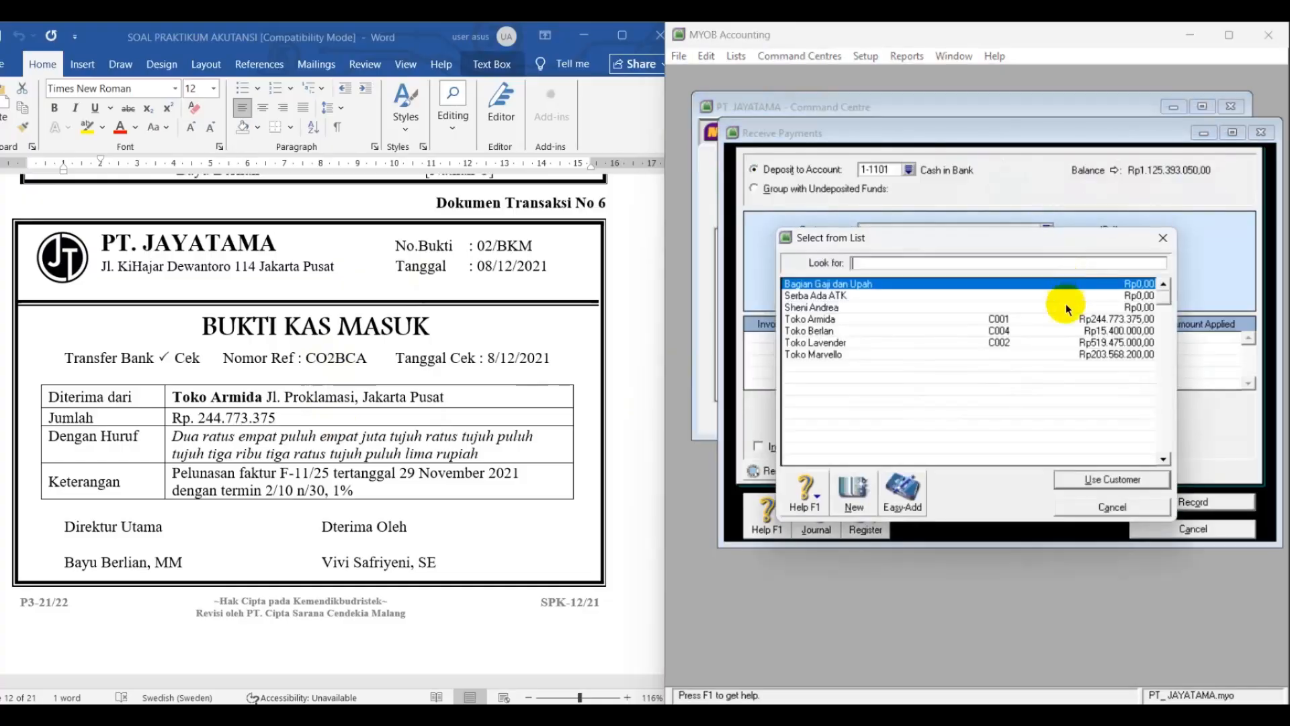
left_click(1060, 319)
left_click(1110, 479)
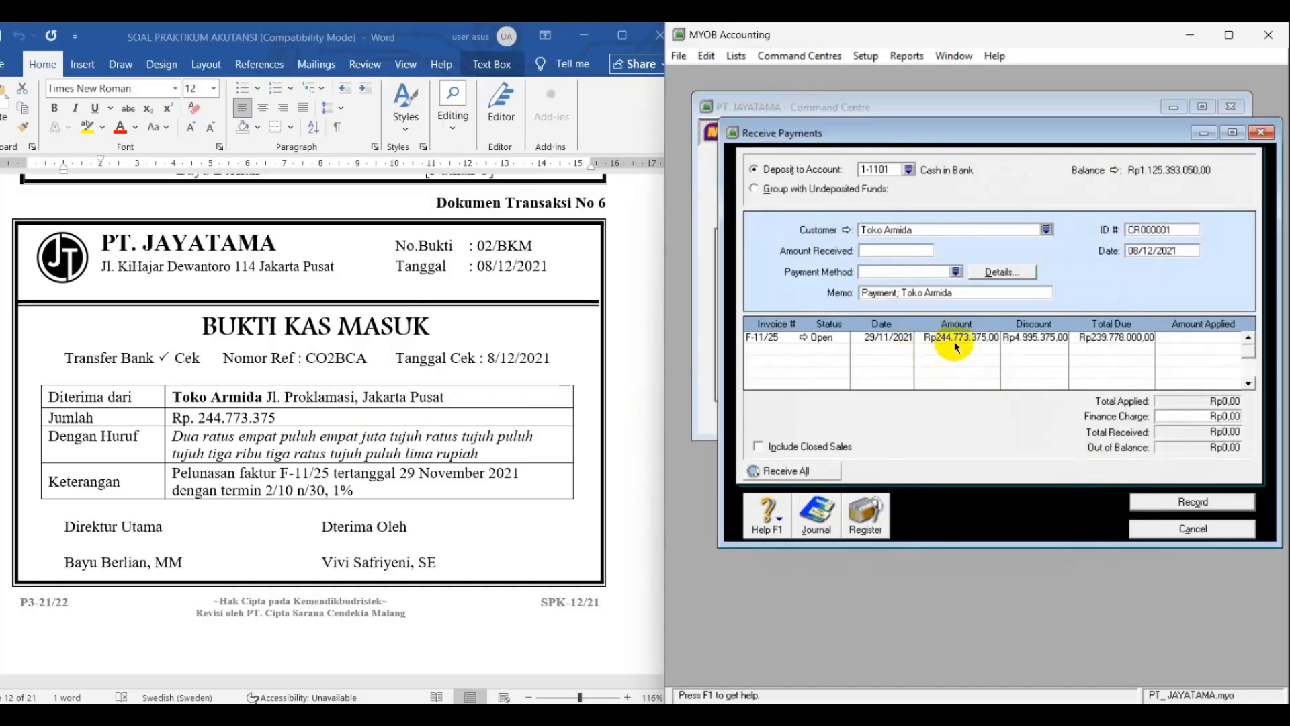
left_click(1032, 340)
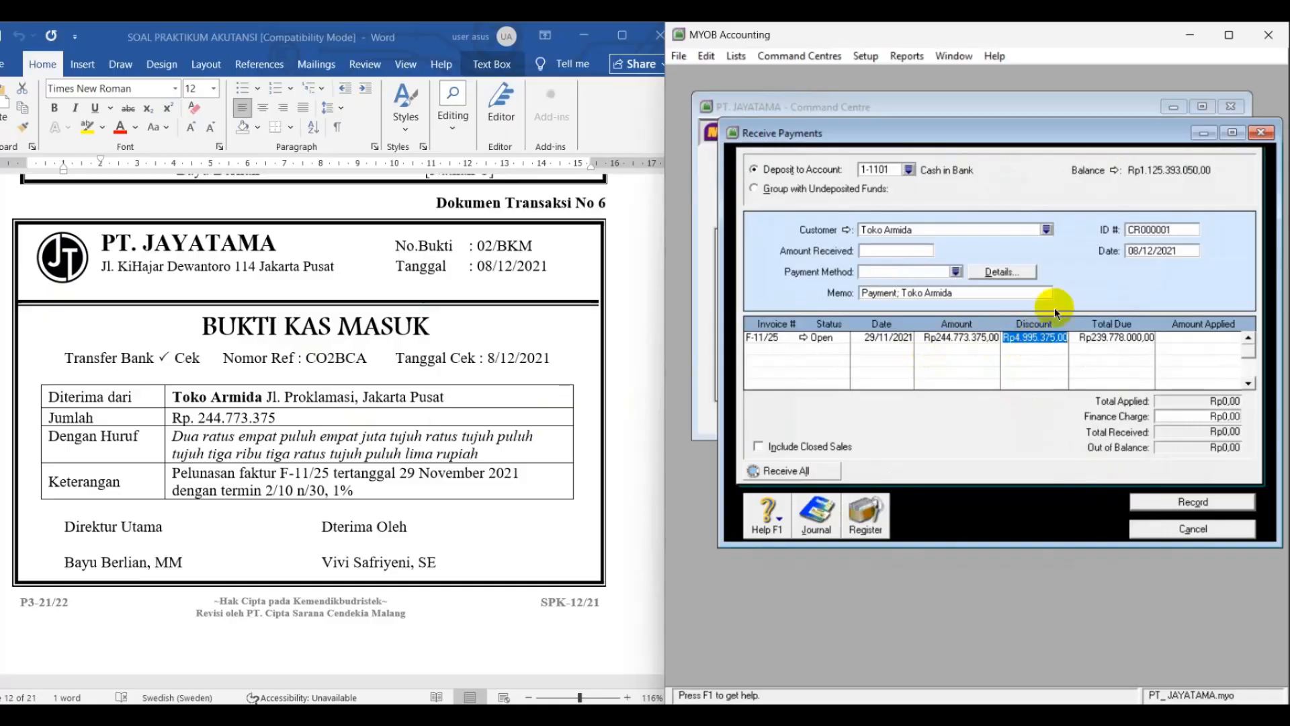
key("BackSpace")
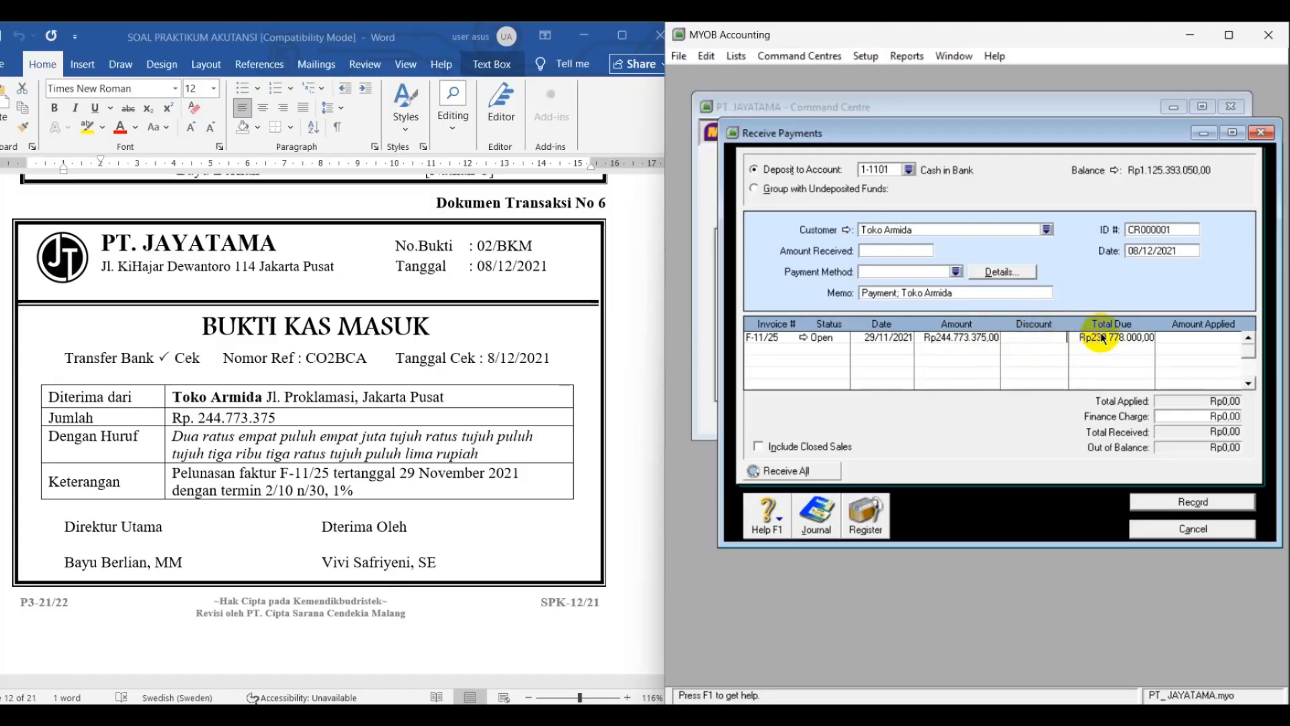
key("Tab")
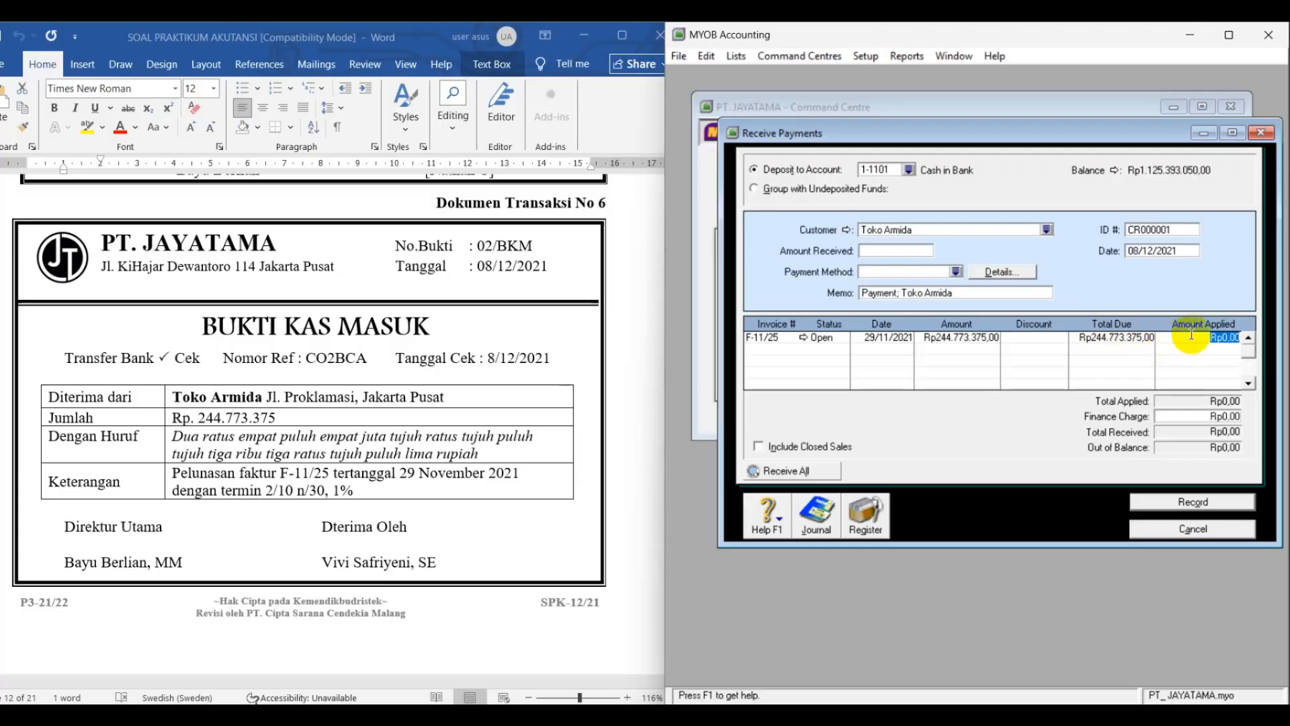
Apply Rp244.773.375 to invoice F-11/25 and accept the same sum as the amount received
type("244773375")
key("Tab")
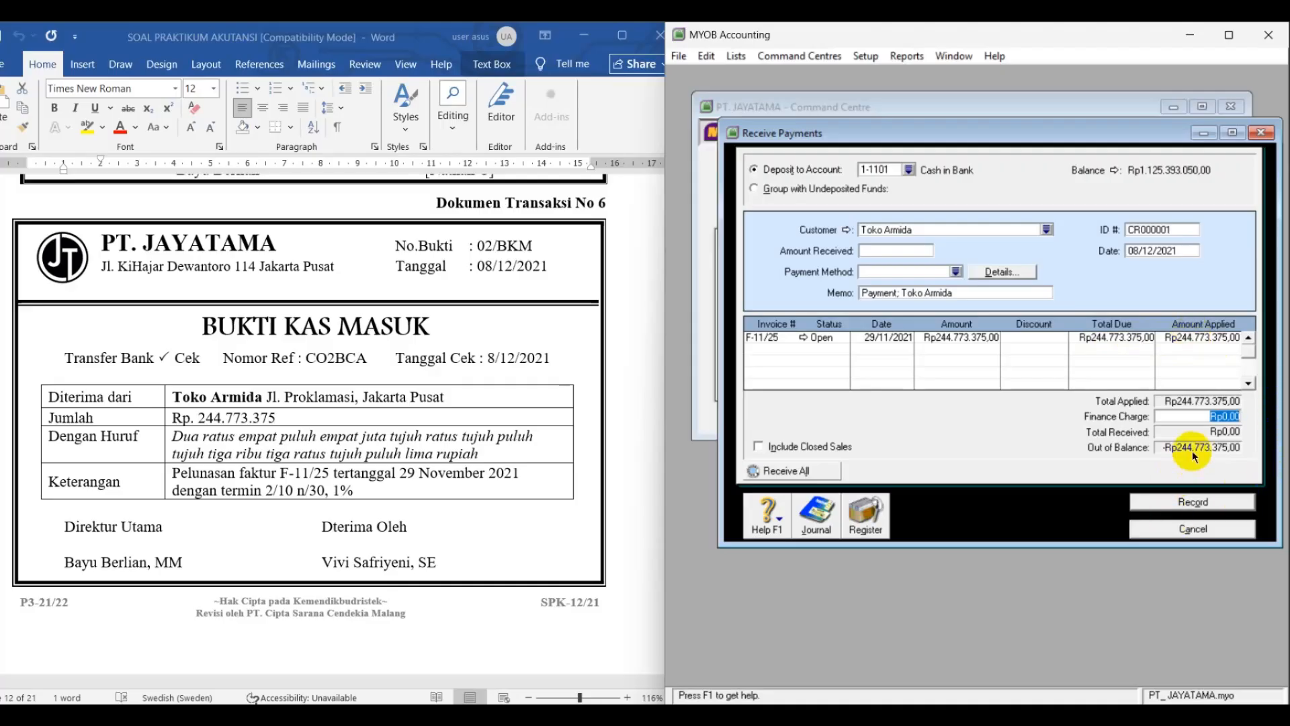
left_click(904, 248)
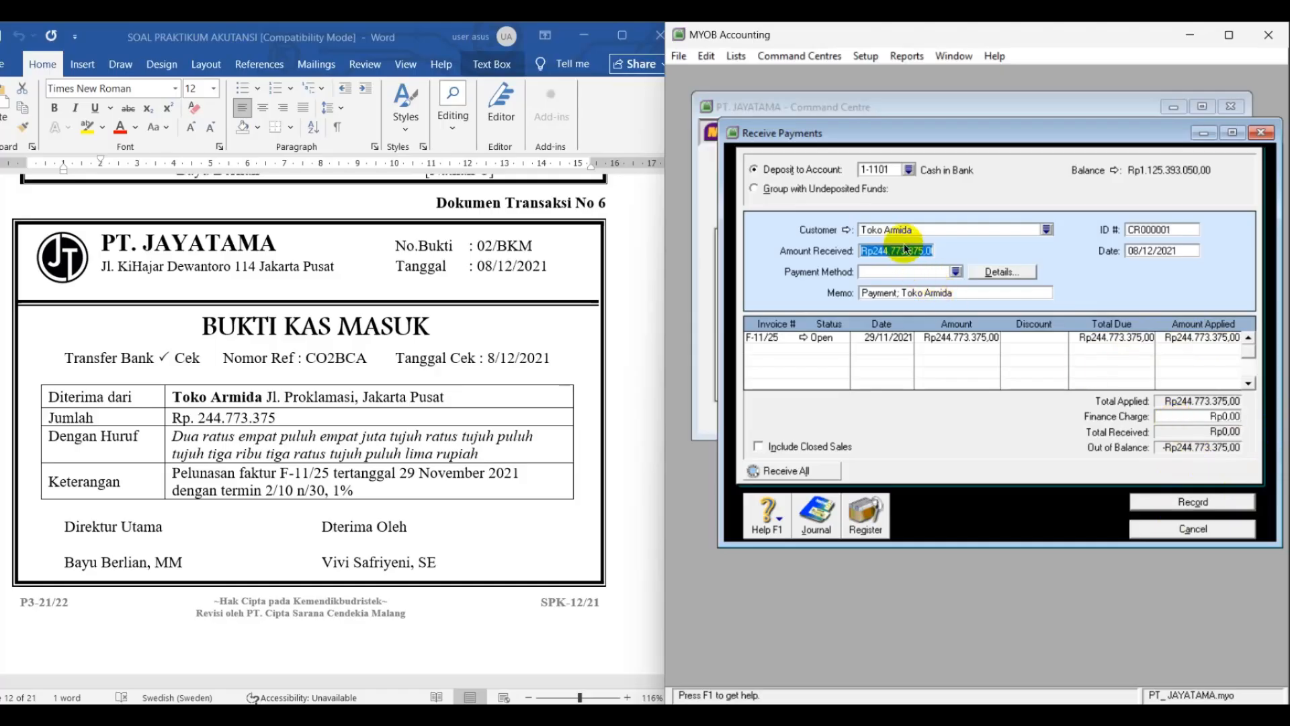
key("Tab")
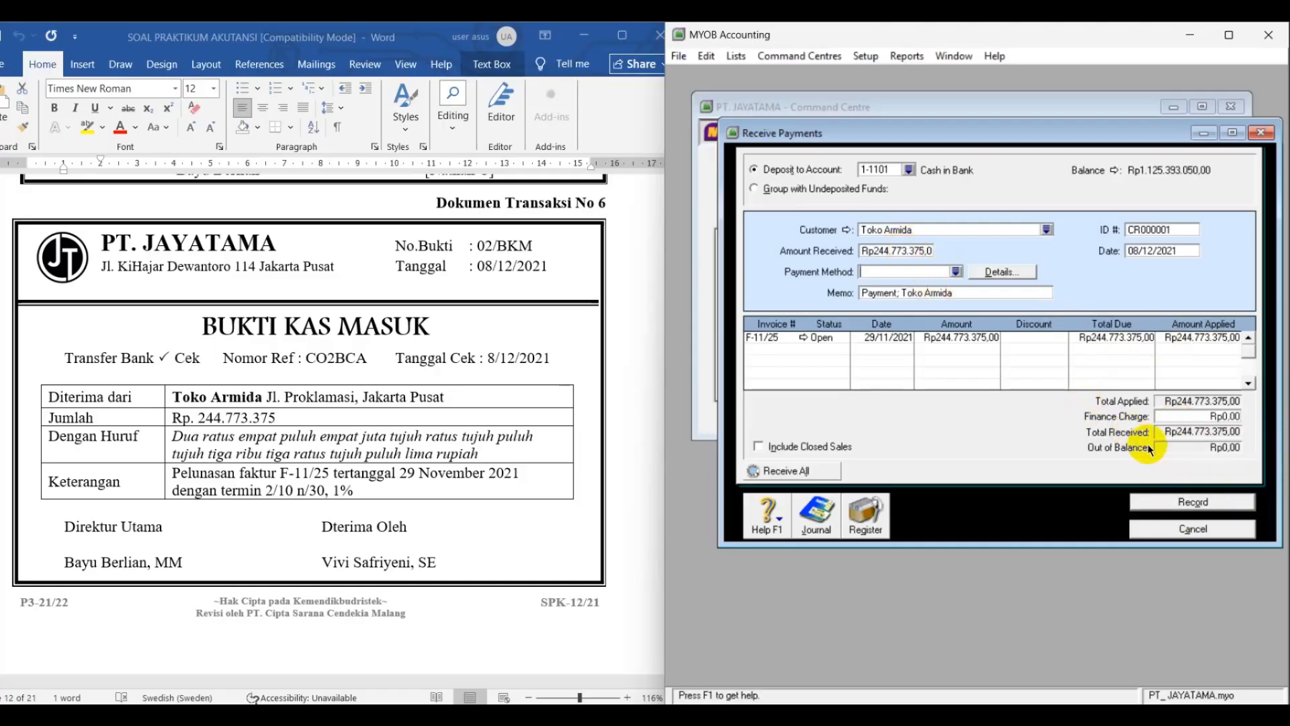
left_click(1187, 509)
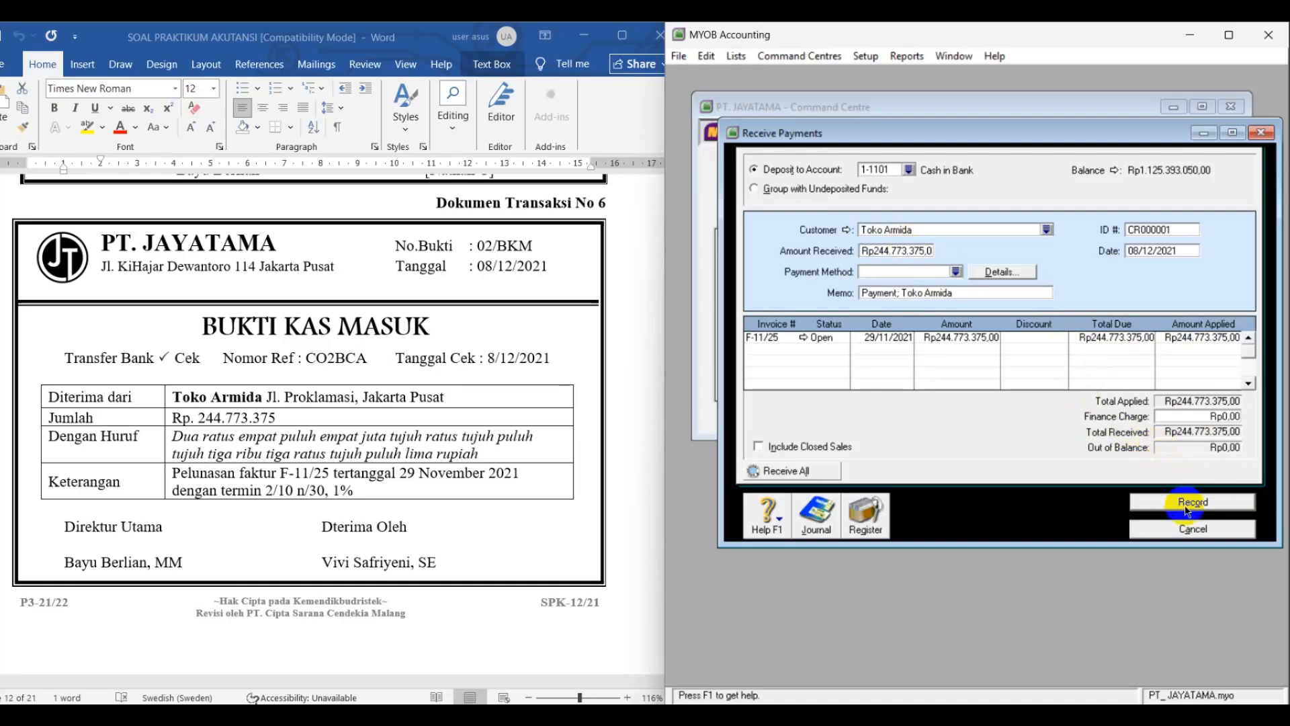
Check the Sales Linked Accounts for freight, early-payment discounts and late charges, then return to the payment
left_click(859, 59)
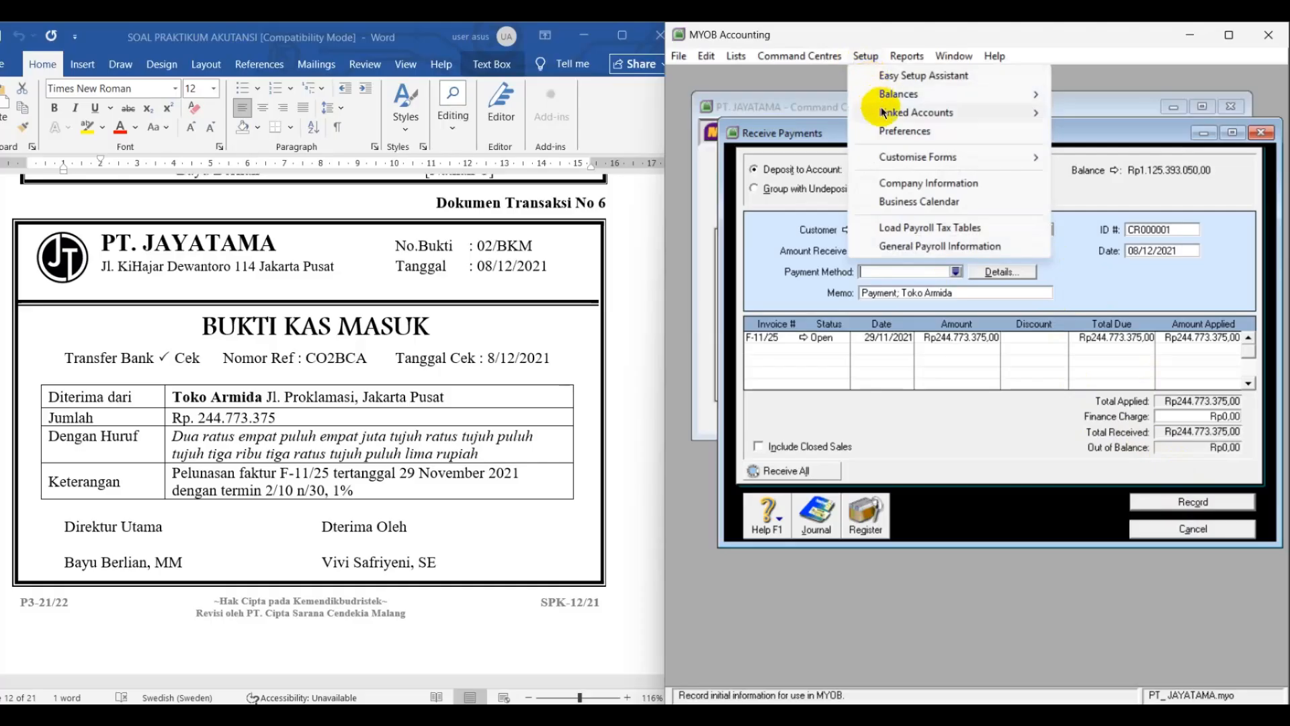
mouse_move(886, 118)
left_click(1082, 131)
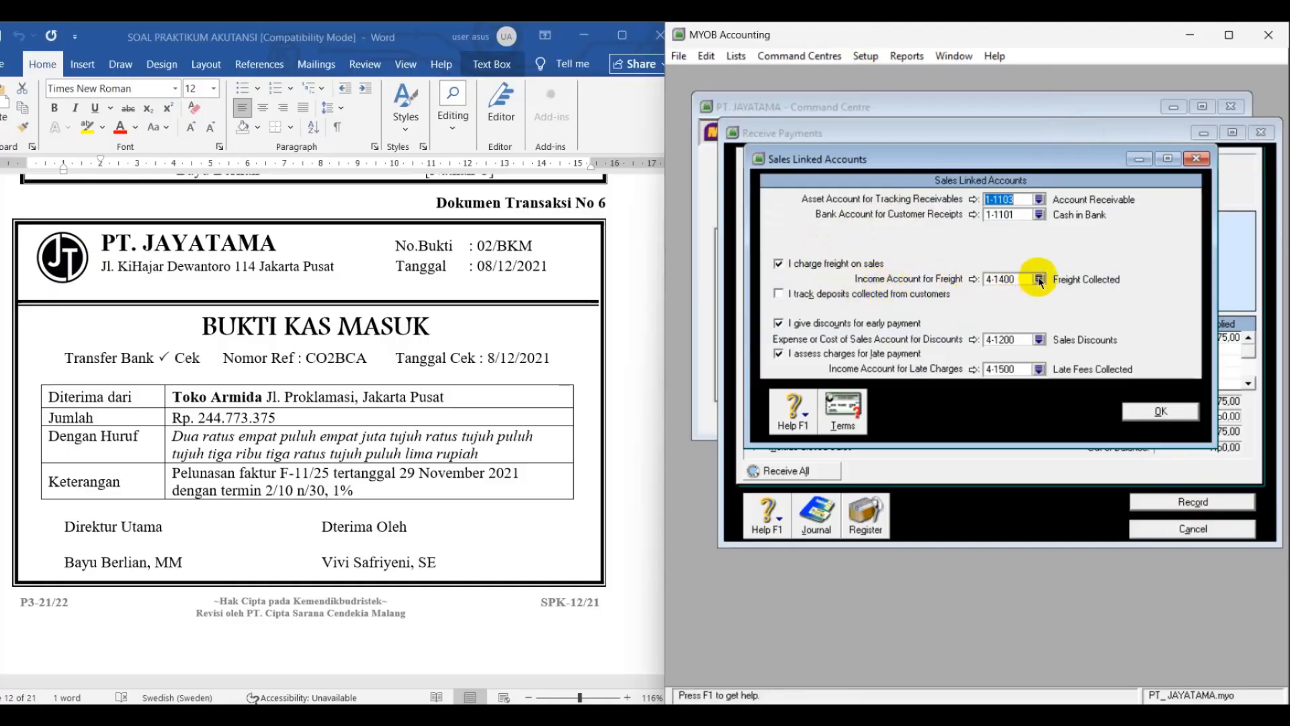
left_click(1160, 411)
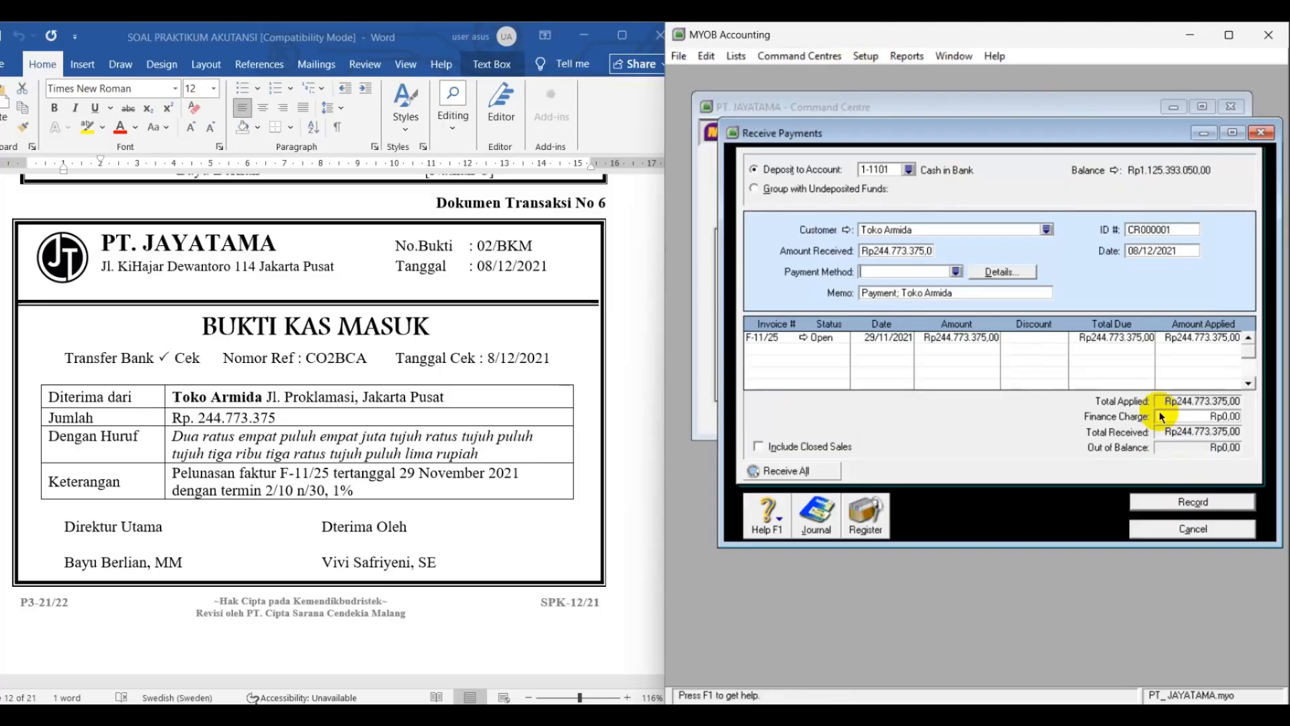
Check the Toko Armida payment's transaction recap, record the payment and close Receive Payments
key("ctrl+r")
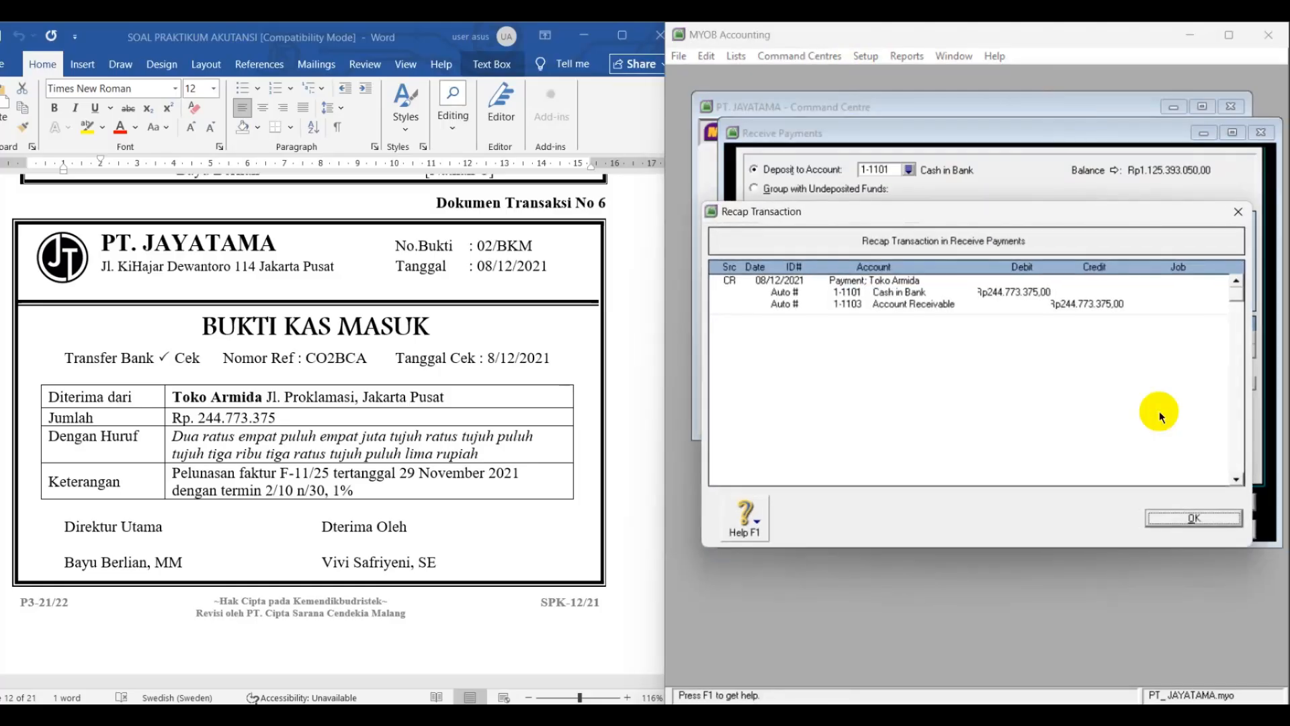
left_click(1195, 519)
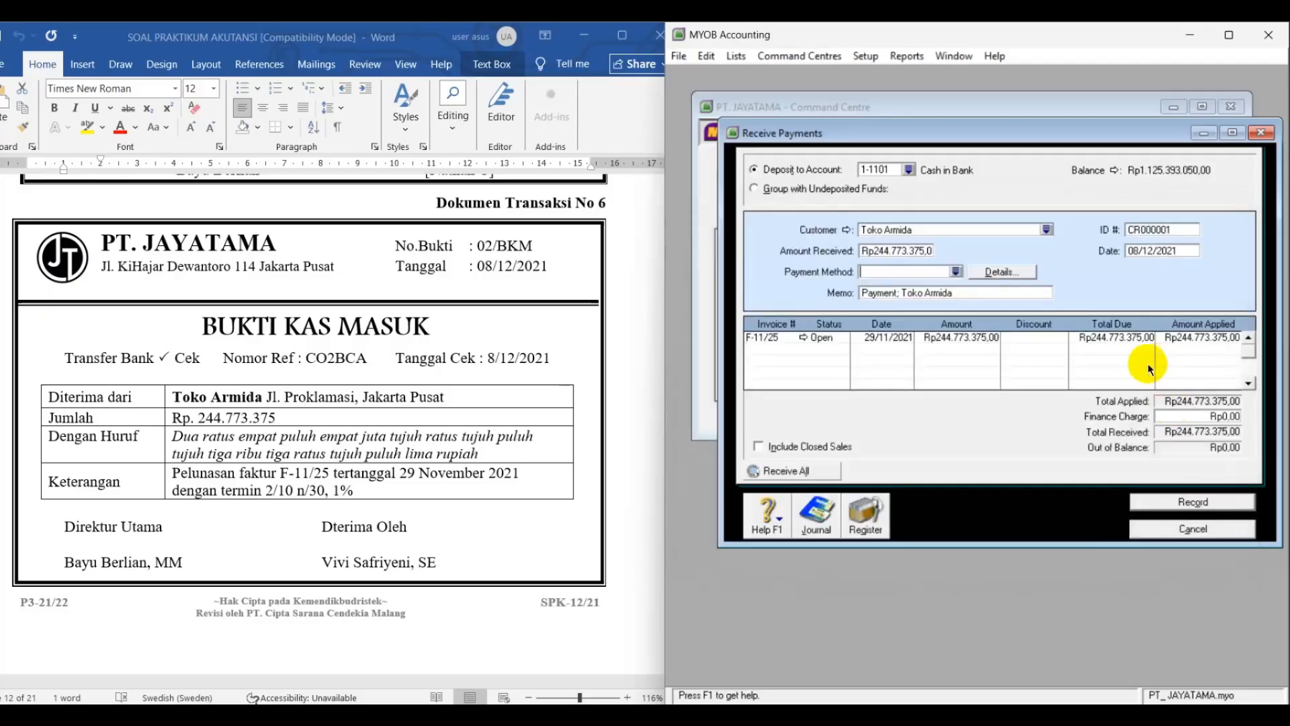
left_click(1185, 506)
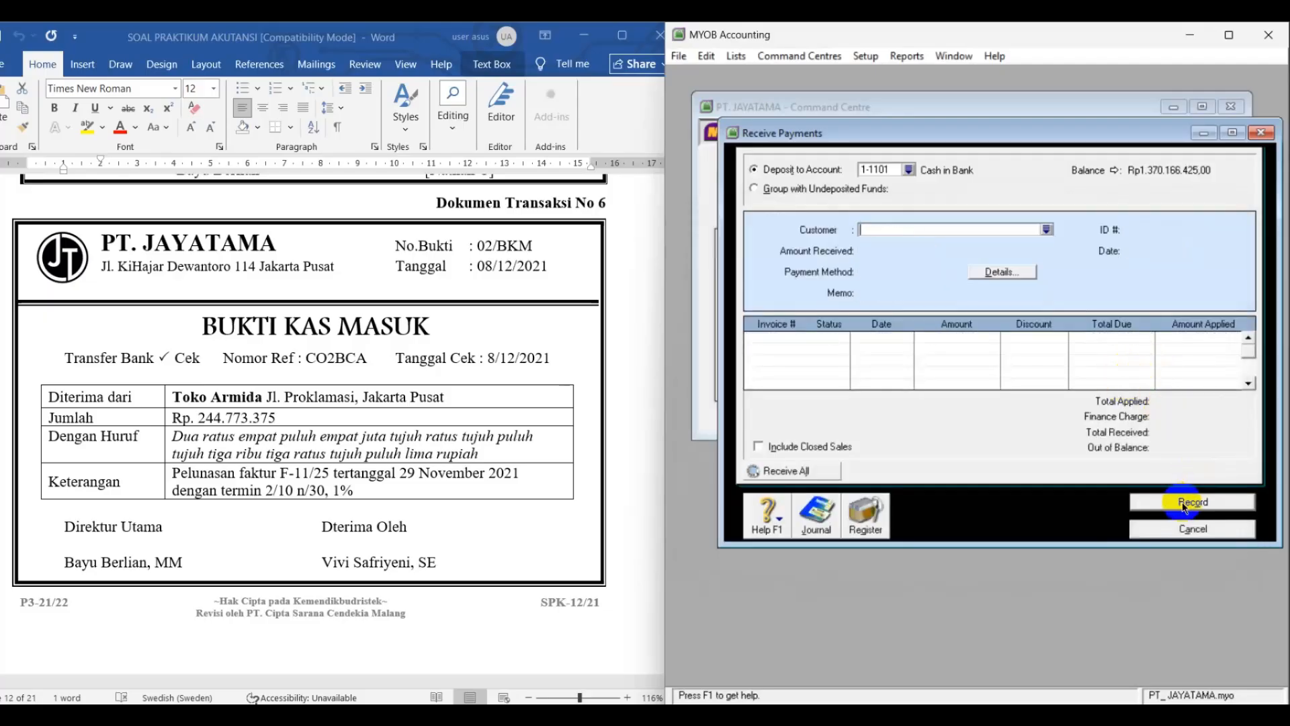
left_click(1176, 531)
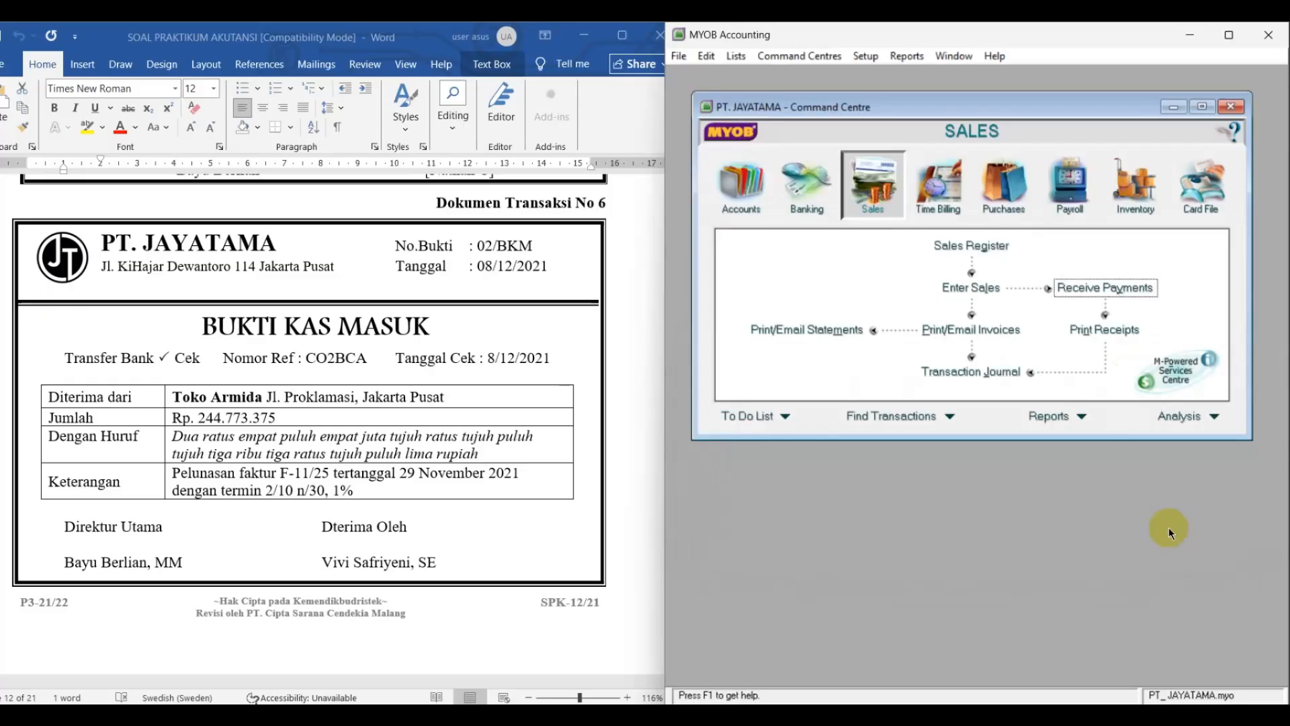
Examine the Sales transaction journal in an enlarged window, down to the latest December entries
left_click(974, 374)
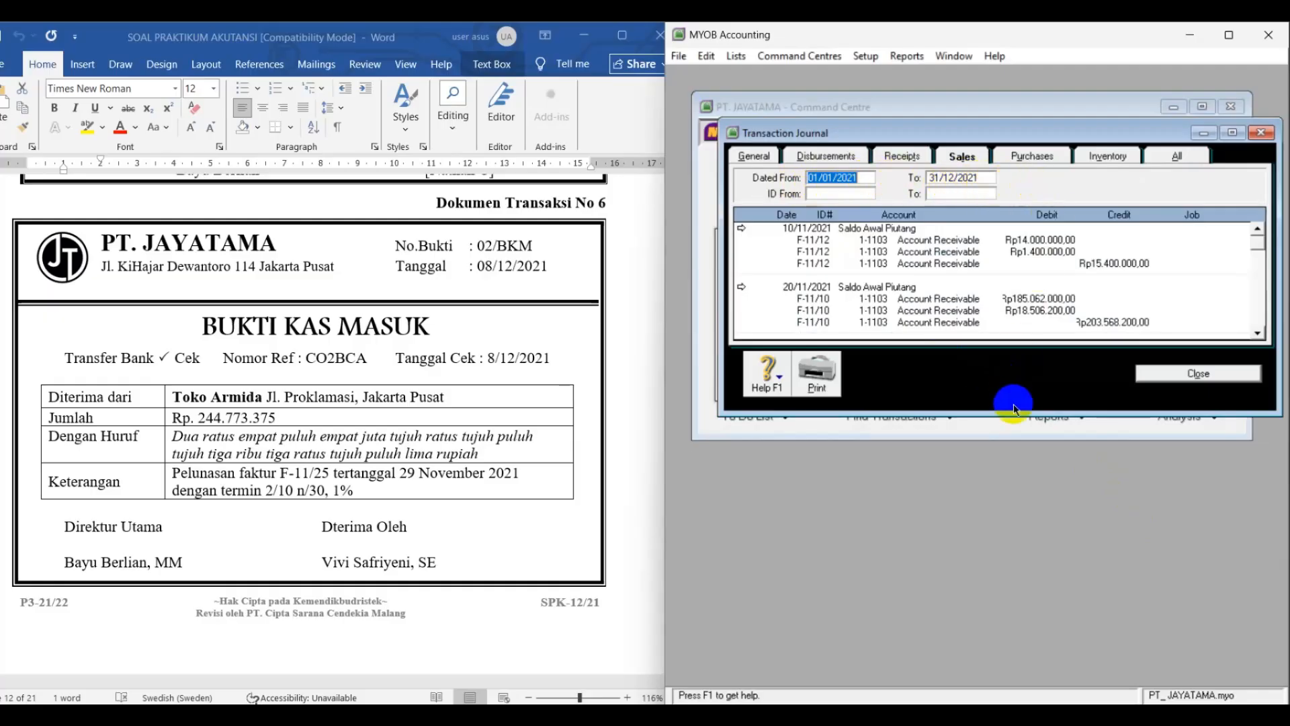
left_click_drag(1015, 415, 979, 698)
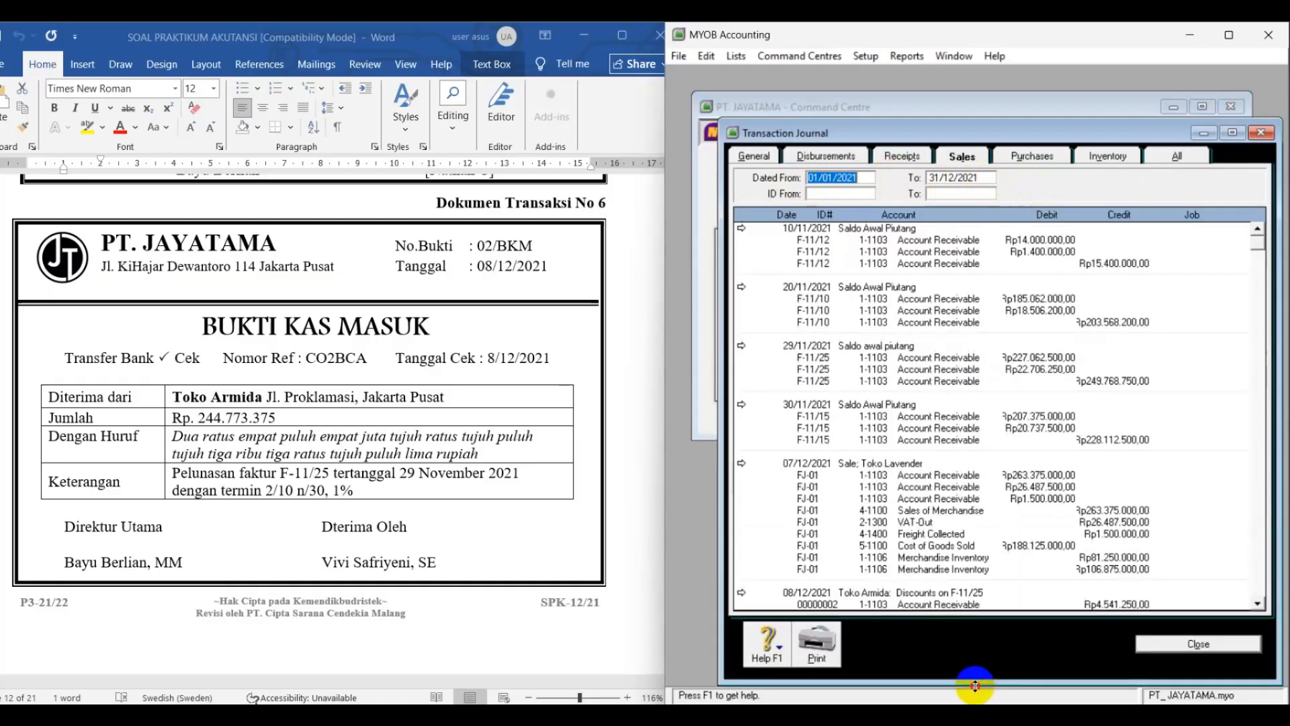
scroll(991, 450, "down", 1)
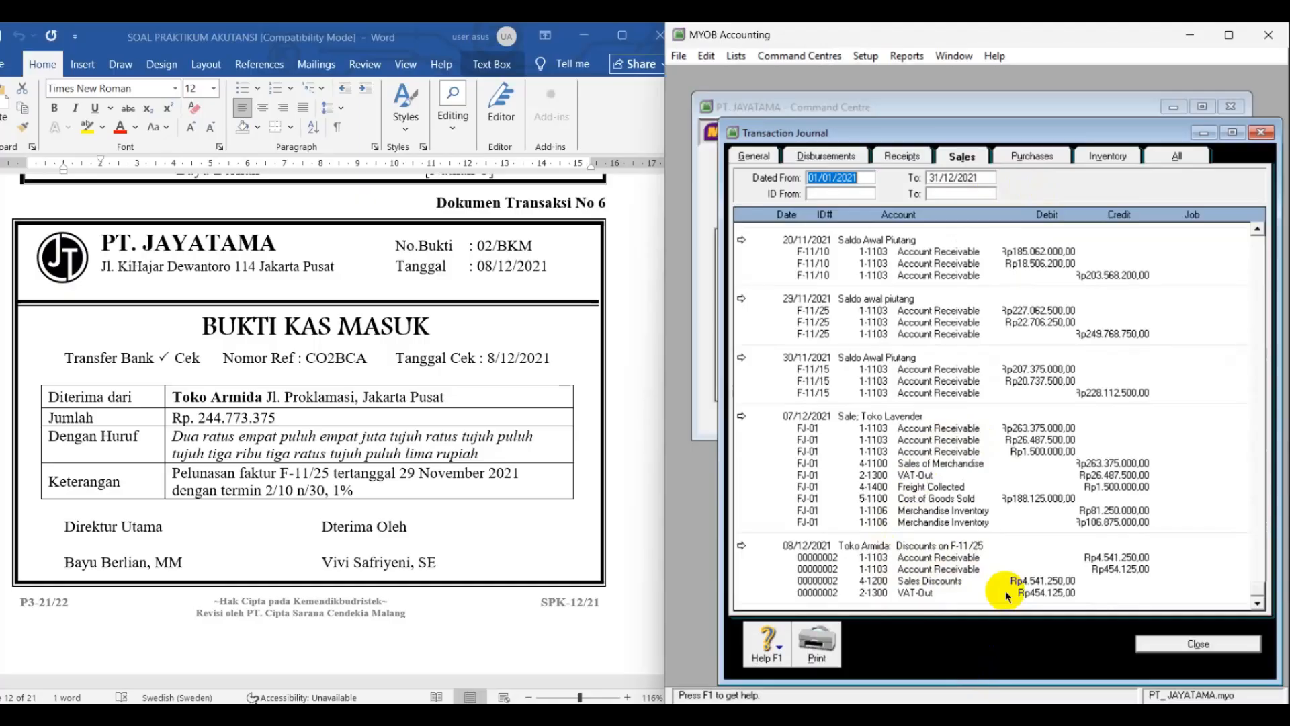
Compare Toko Armida's payment in the Receipts journal with its discount entry in the Sales journal, then close the Transaction Journal
left_click(912, 154)
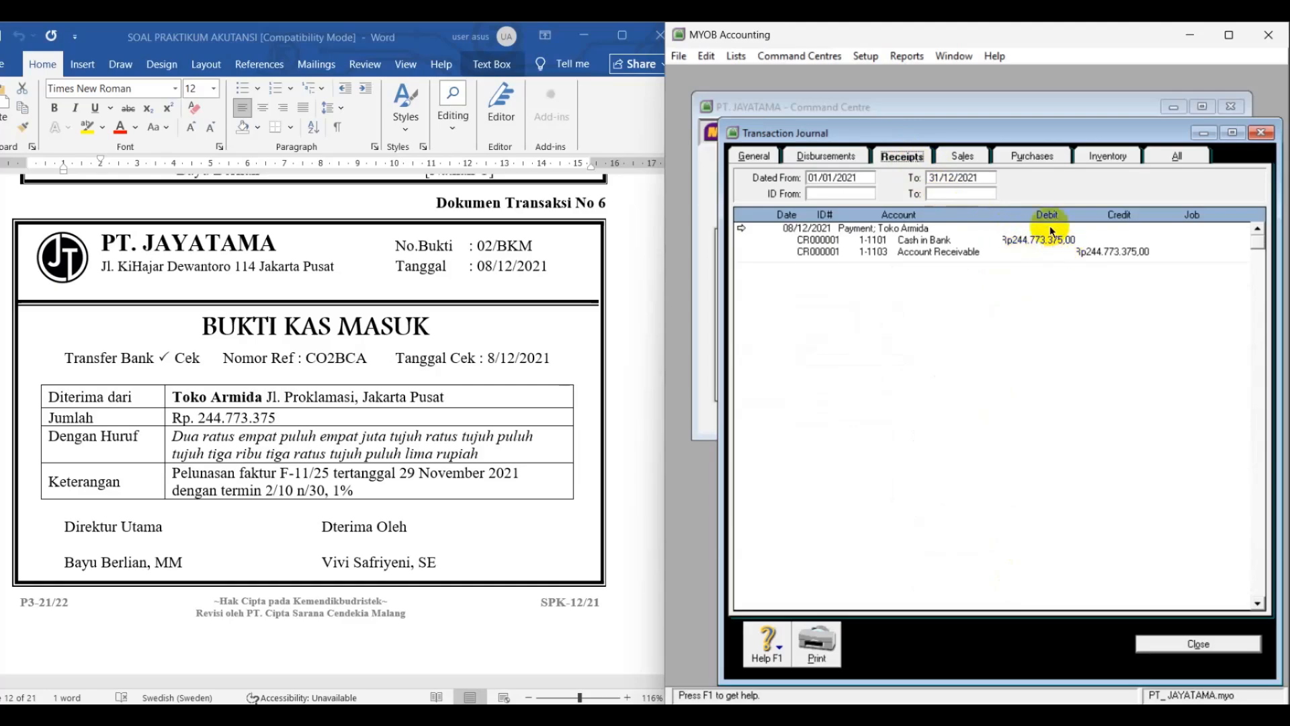
left_click(967, 158)
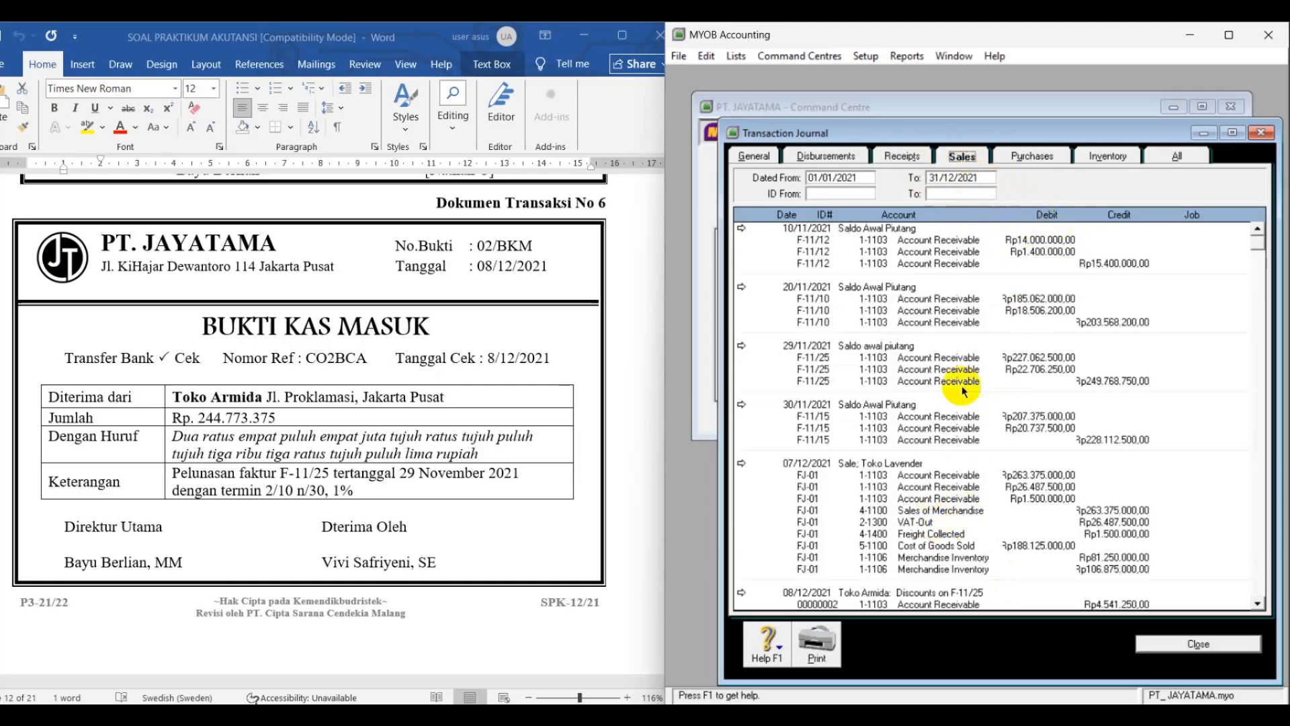
scroll(962, 423, "down", 1)
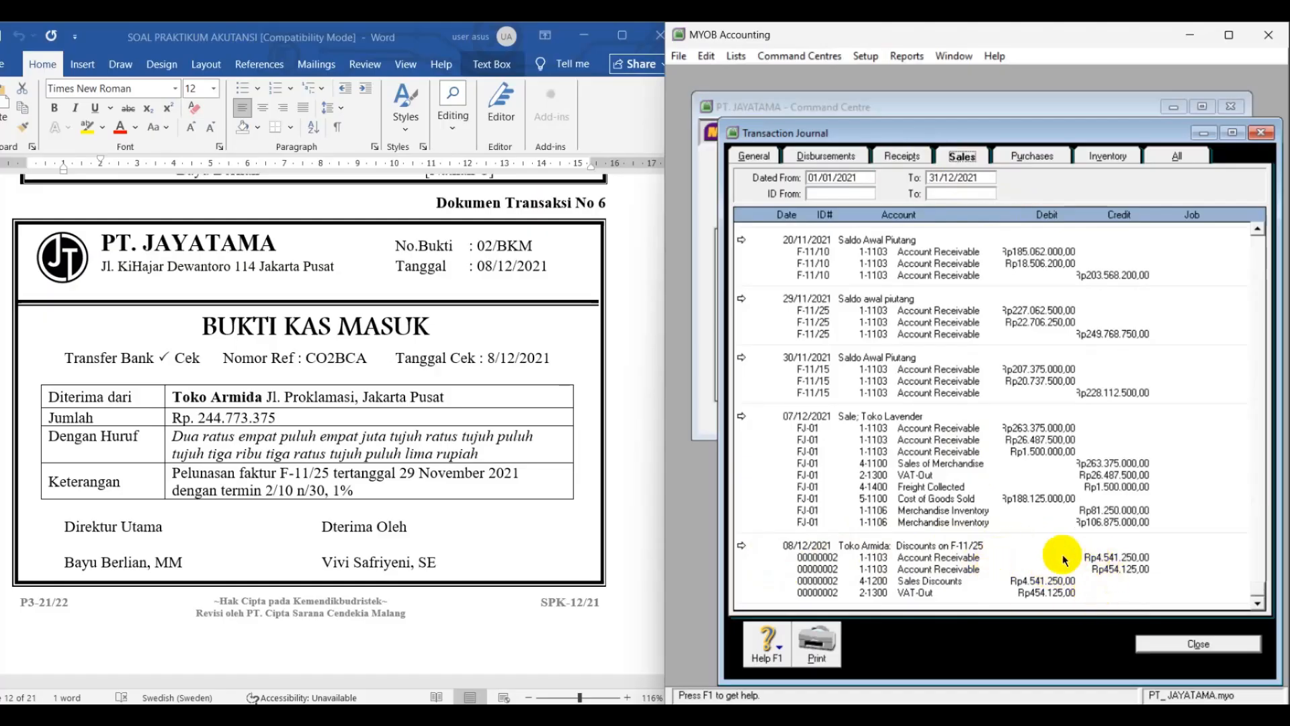
left_click(894, 157)
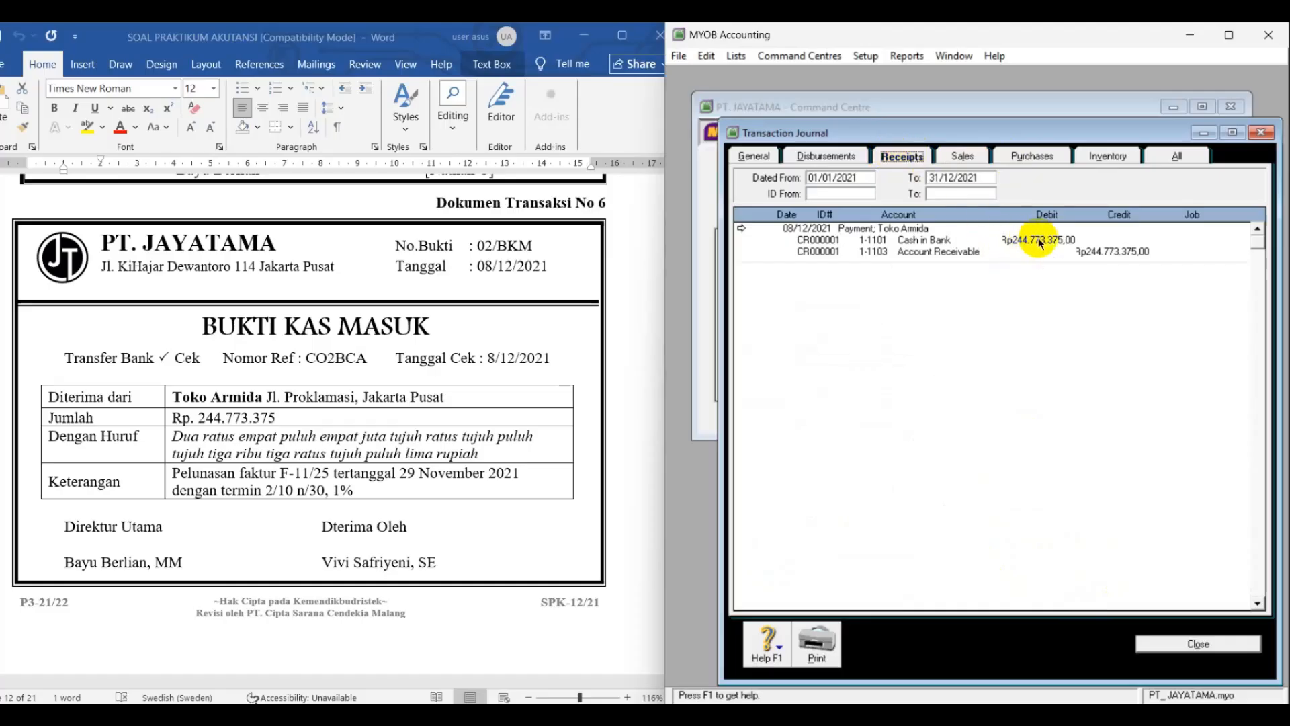
left_click(1170, 647)
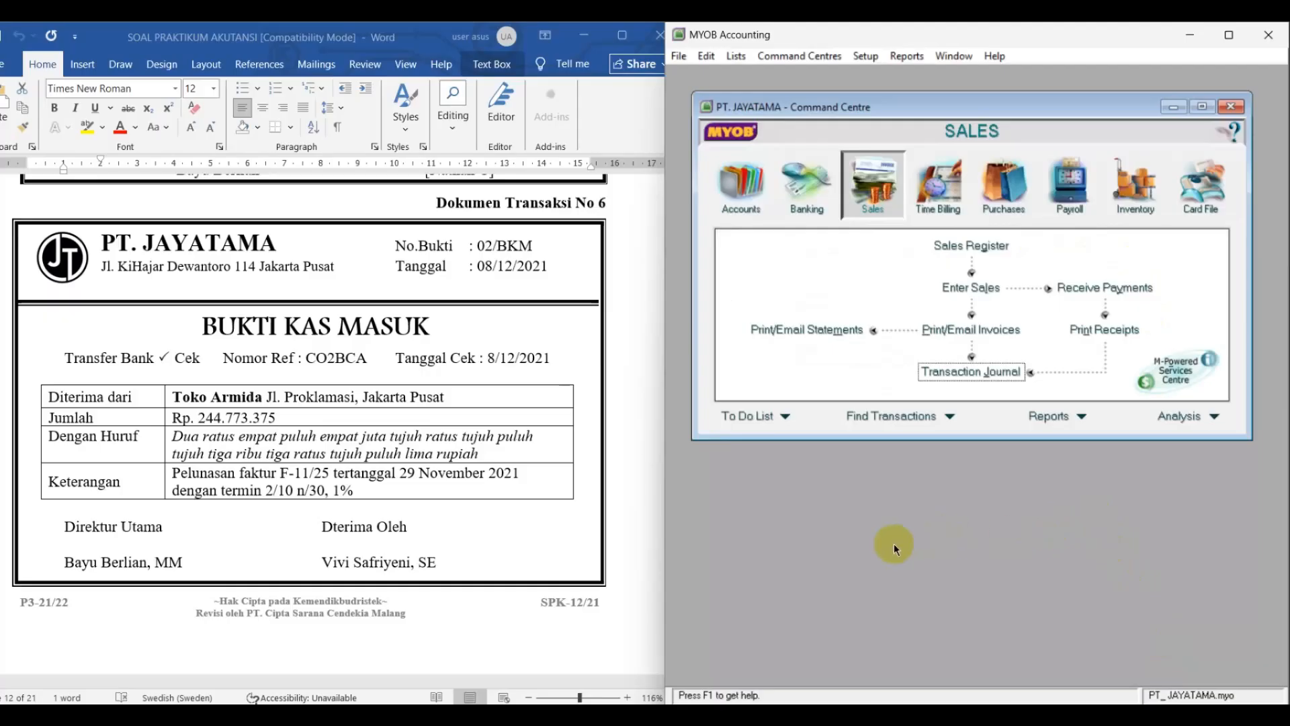
Start a new sales entry for customer Toko Lavender, as given in credit note Dokumen Transaksi No. 7
scroll(521, 494, "down", 5)
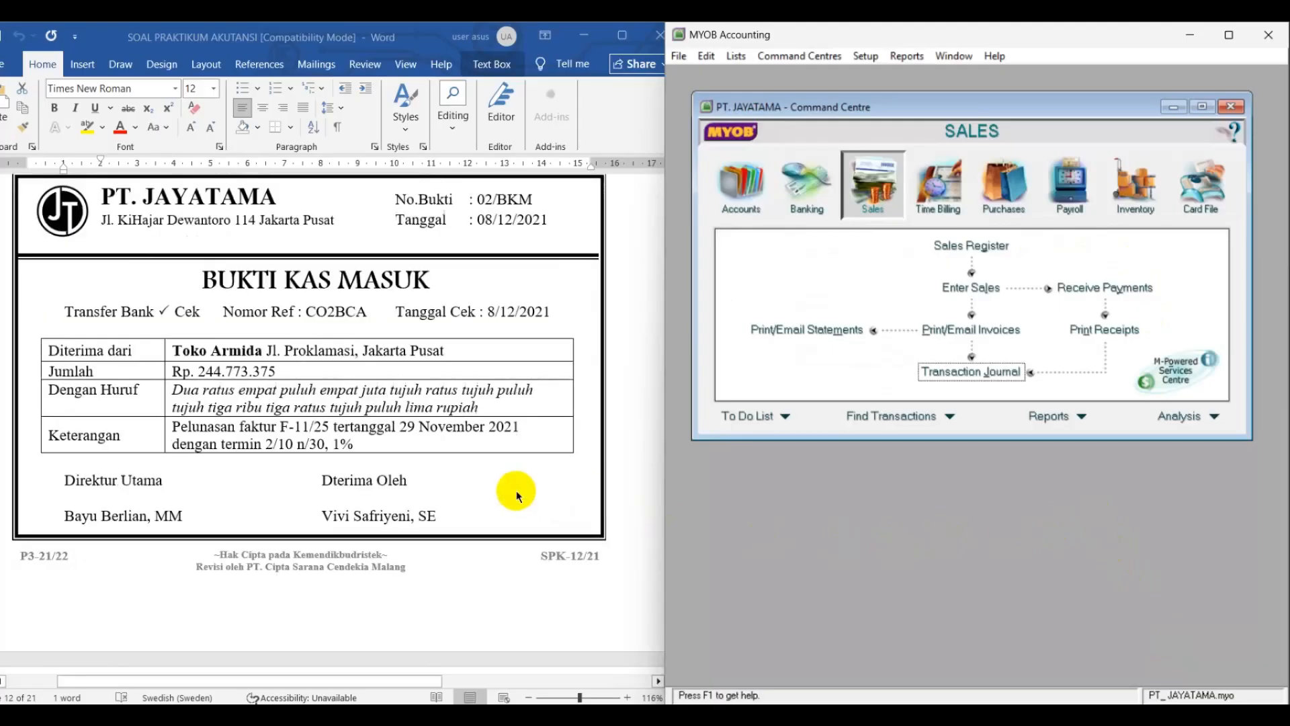
scroll(519, 495, "down", 5)
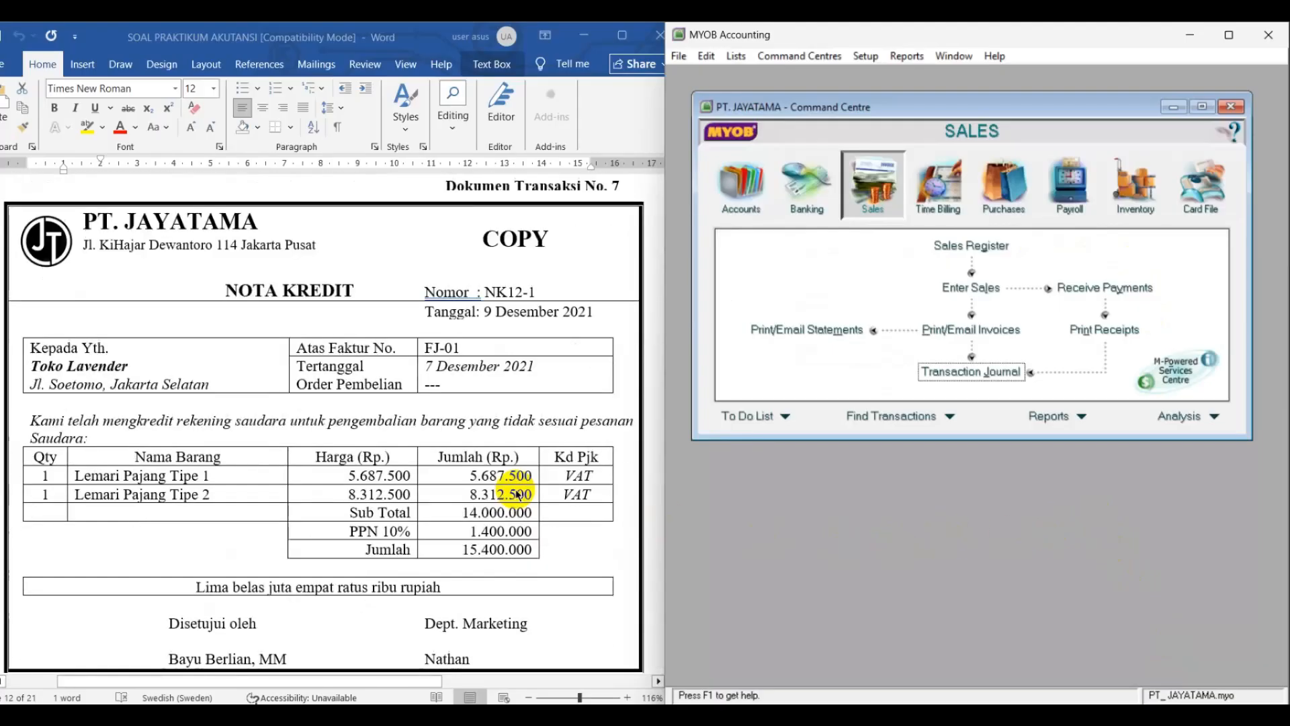
scroll(518, 495, "down", 1)
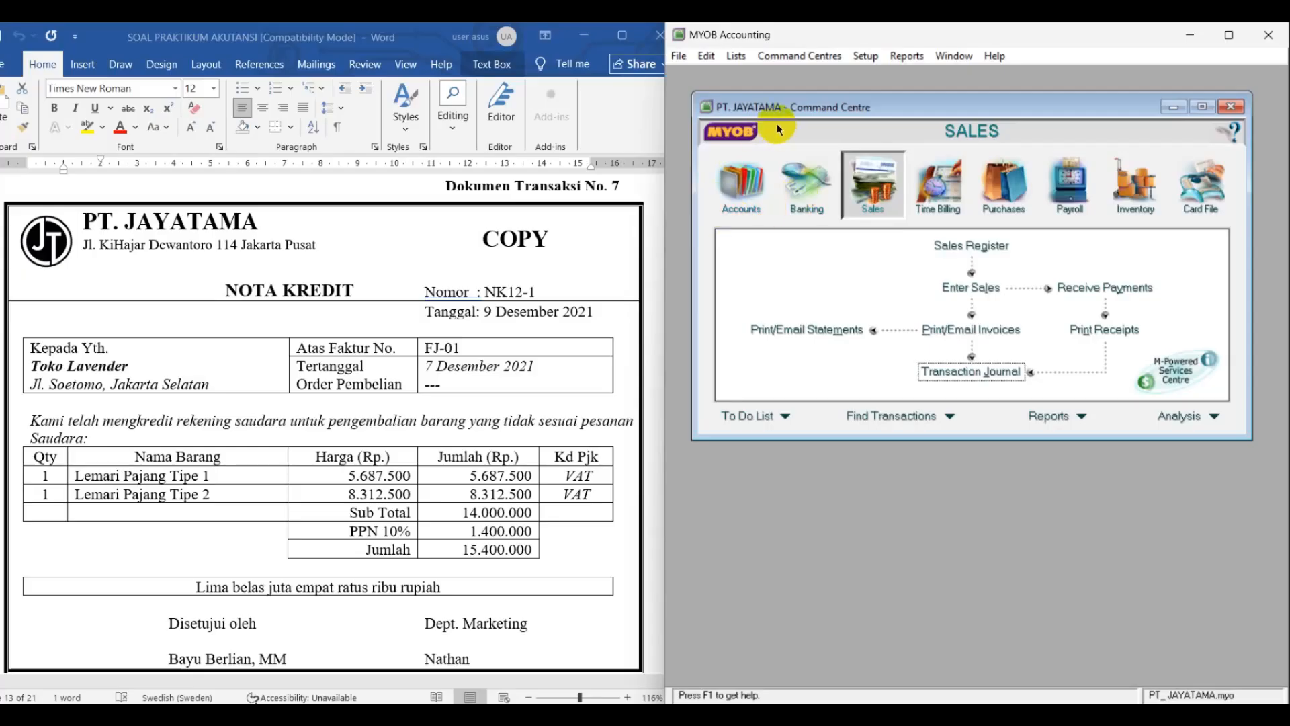
left_click(968, 290)
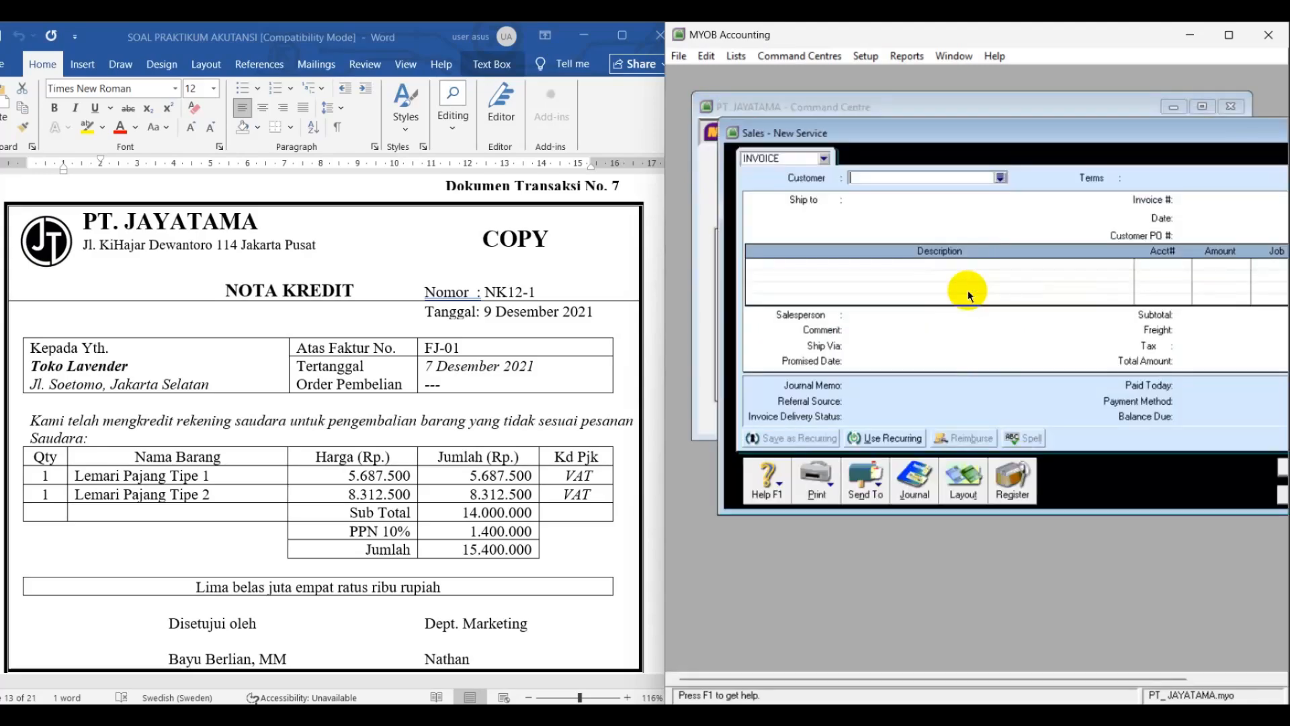
left_click(1001, 177)
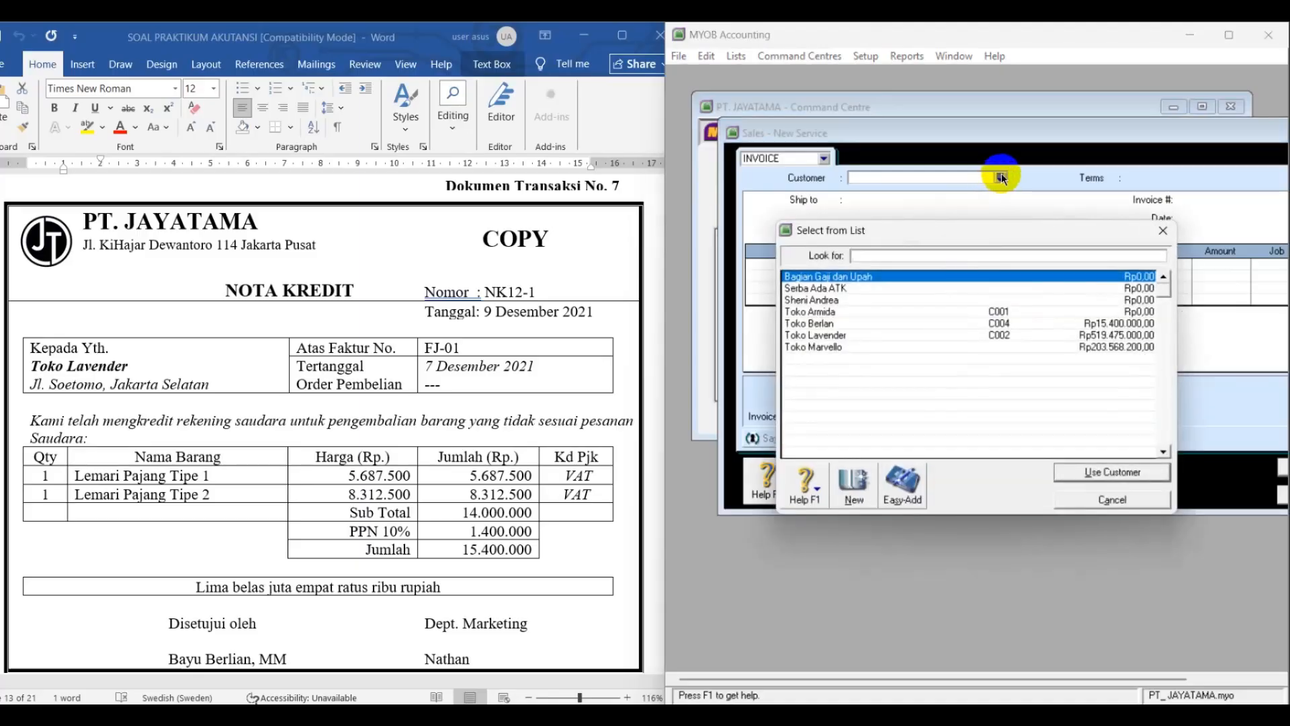
left_click(968, 335)
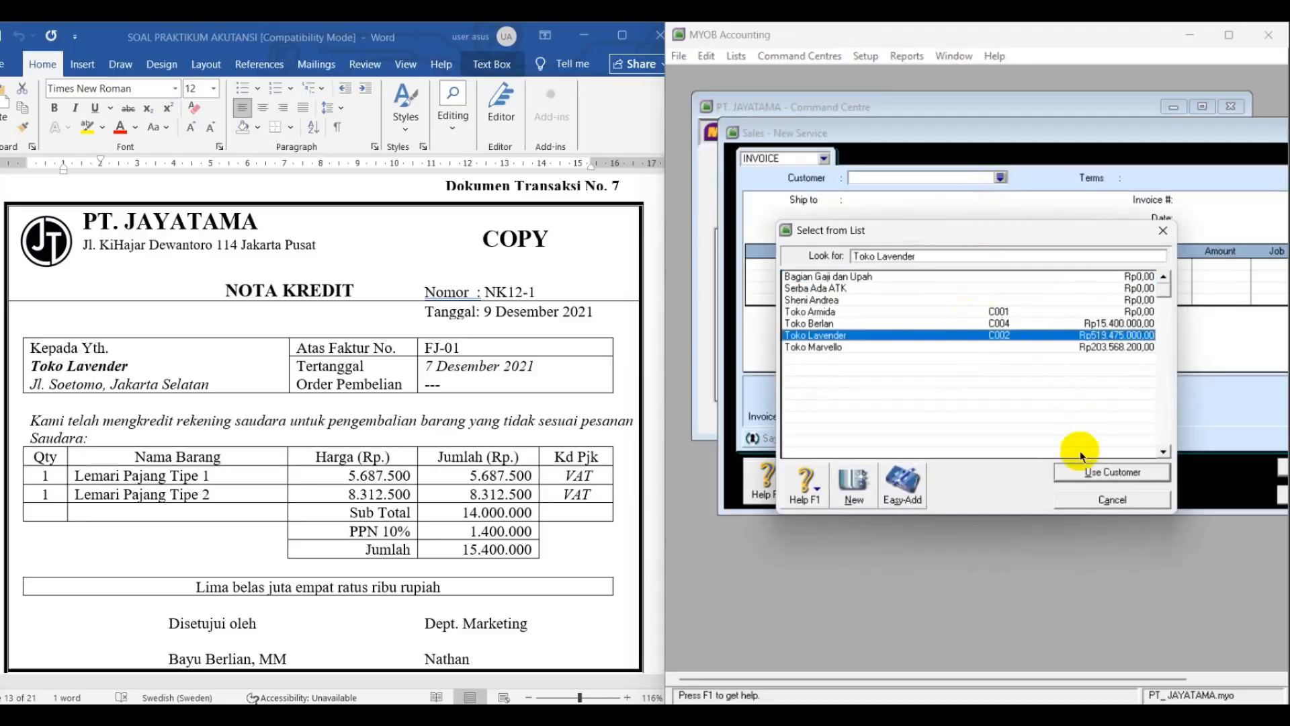
left_click(1076, 473)
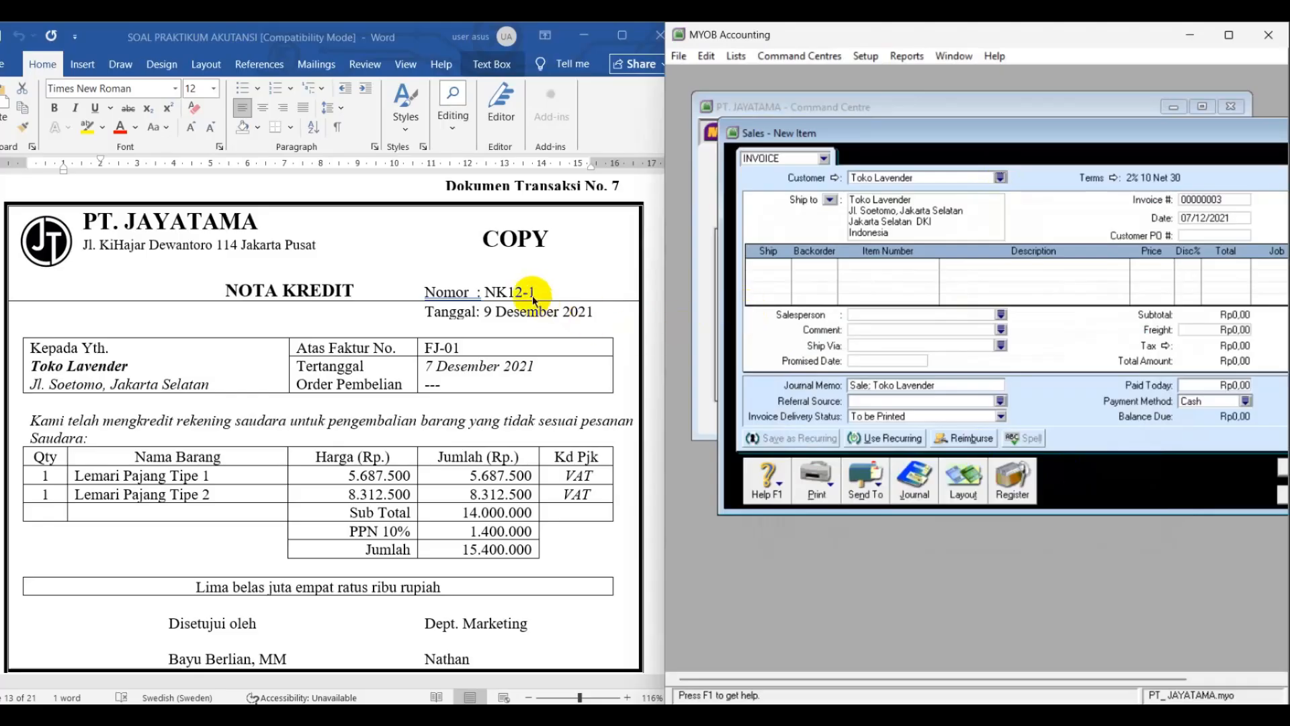
Copy NK12-1 from the credit note as the invoice number and set the date to 09/12/2021
left_click(505, 281)
left_click_drag(488, 289, 551, 293)
key("ctrl+c")
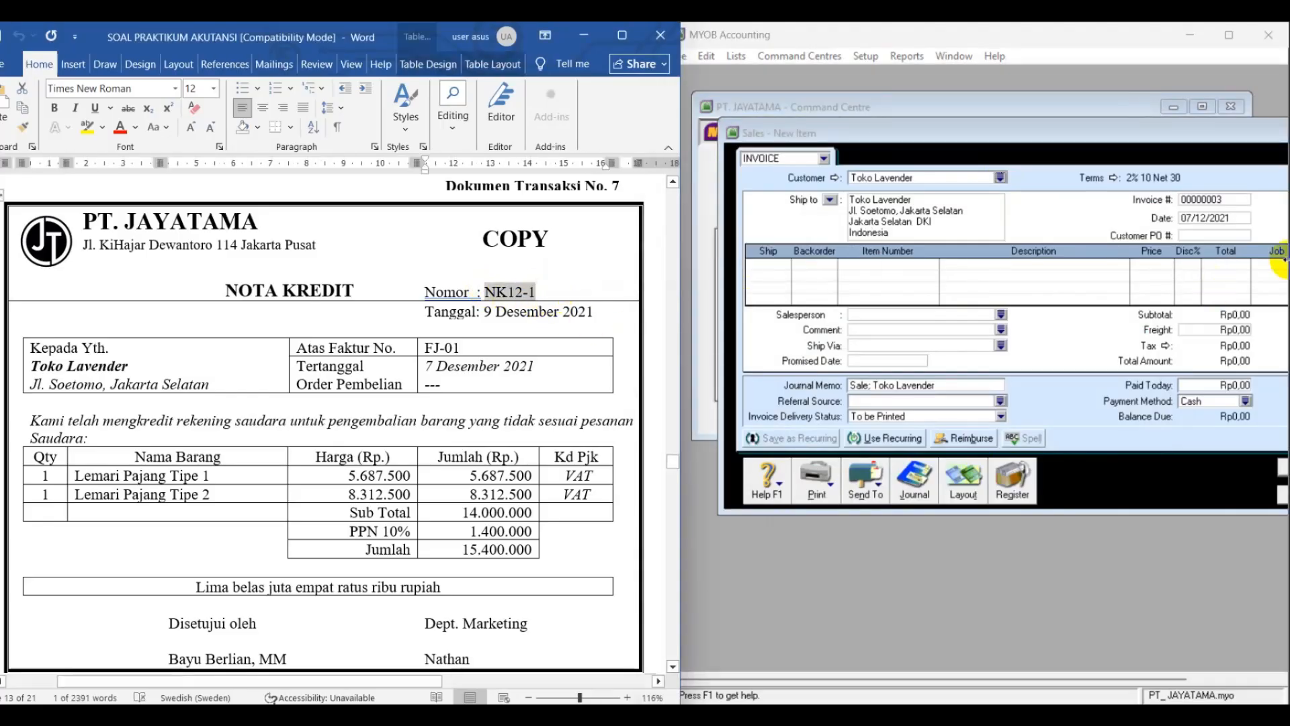
left_click(1222, 196)
key("ctrl+v")
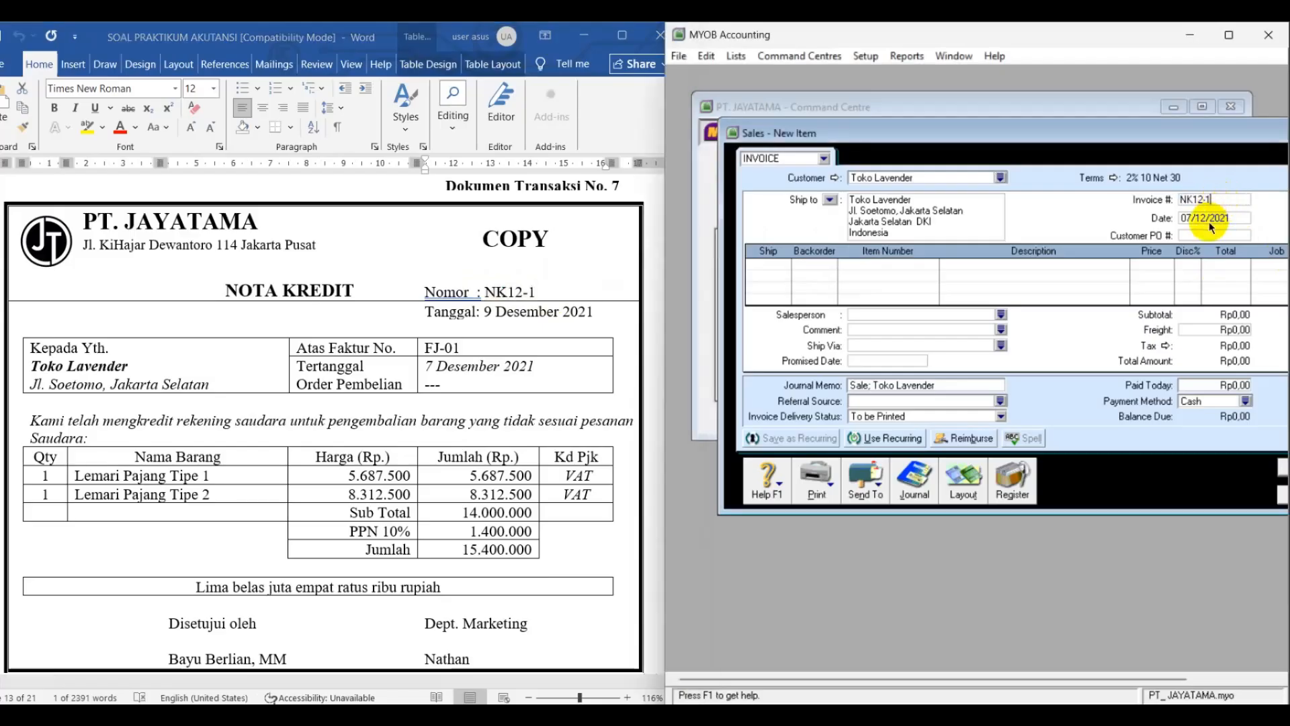
left_click(1199, 221)
left_click(1199, 221)
left_click(1187, 219)
key("Delete")
type("9")
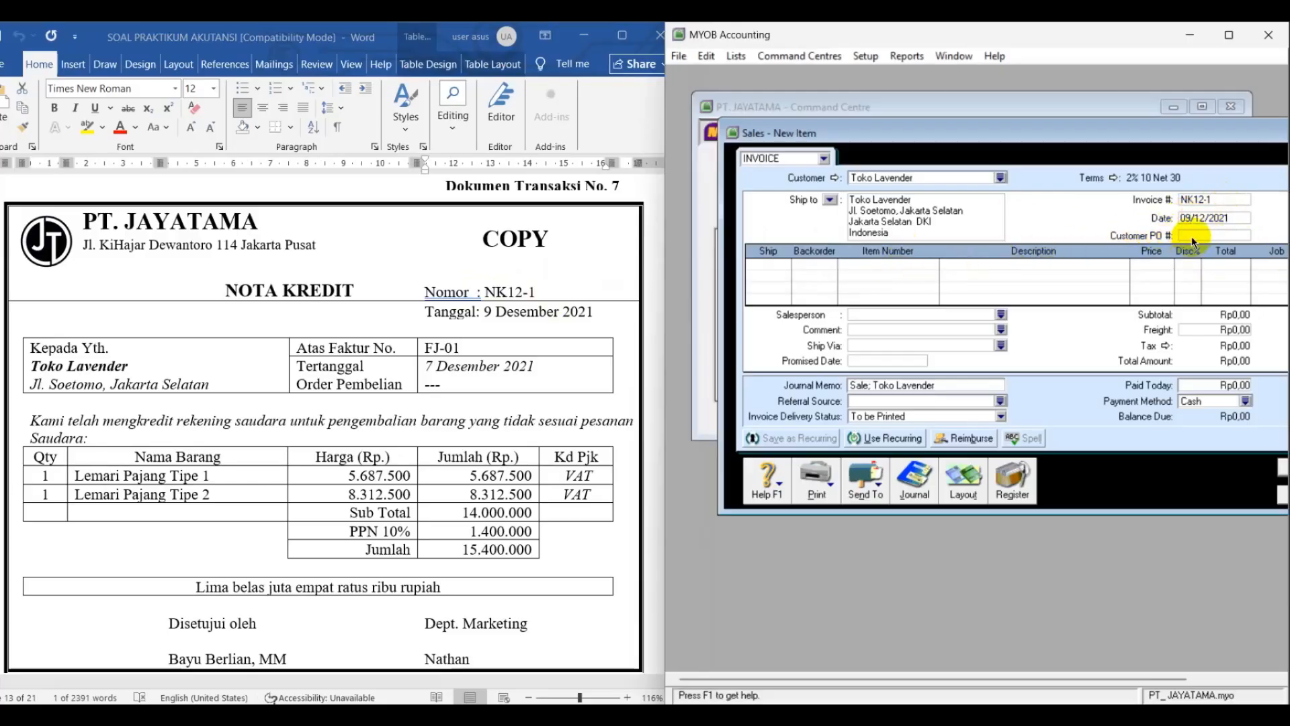
Enter a return line of -1 unit of LJ-1P, Lemari Pajang Tipe 1, at a price of Rp5.687.500
left_click(1192, 236)
key("Tab")
type("-1")
key("Tab")
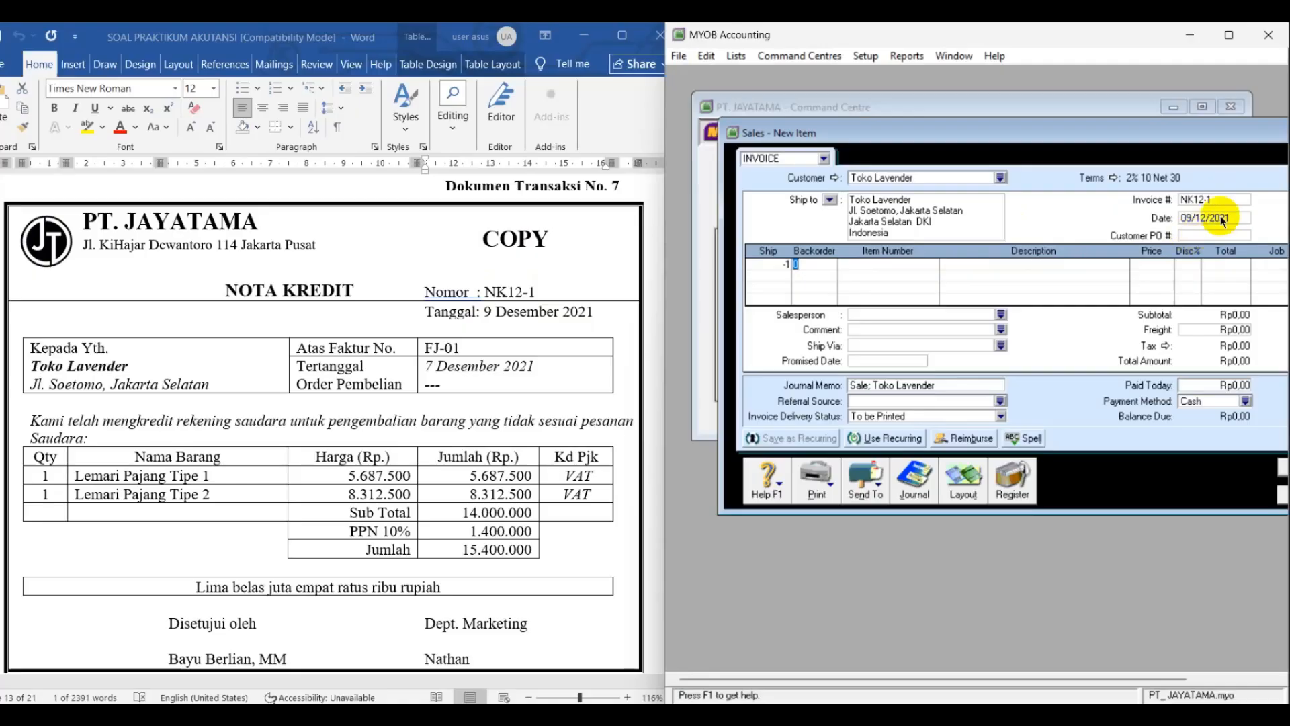
key("Tab")
key("Tab")
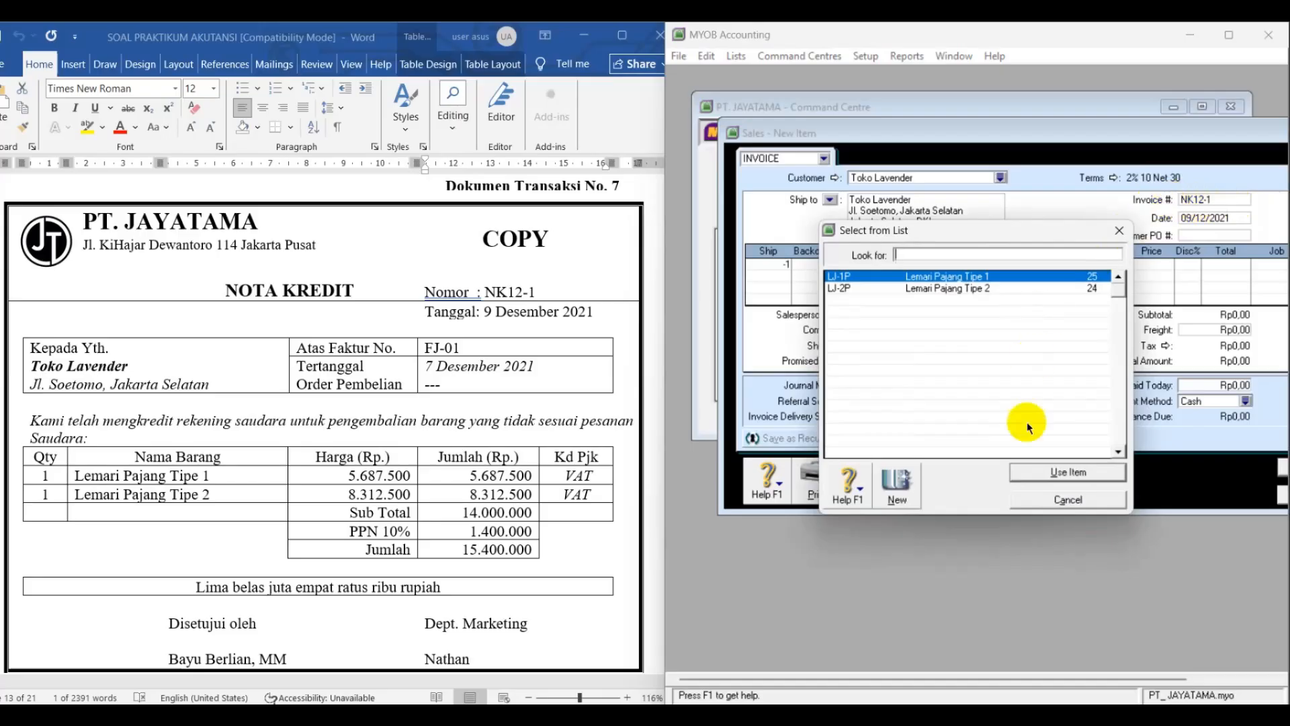
left_click(1048, 481)
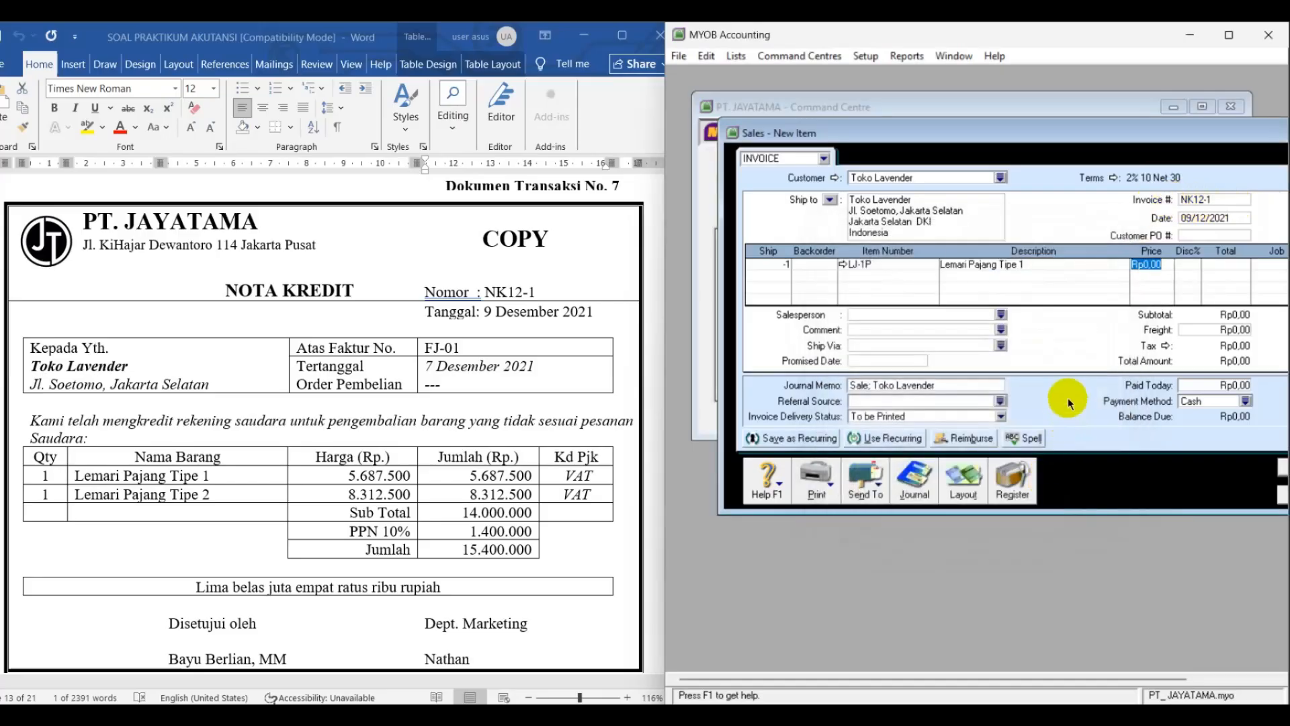
type("5687")
type("500")
key("Tab")
key("Tab")
key("Tab")
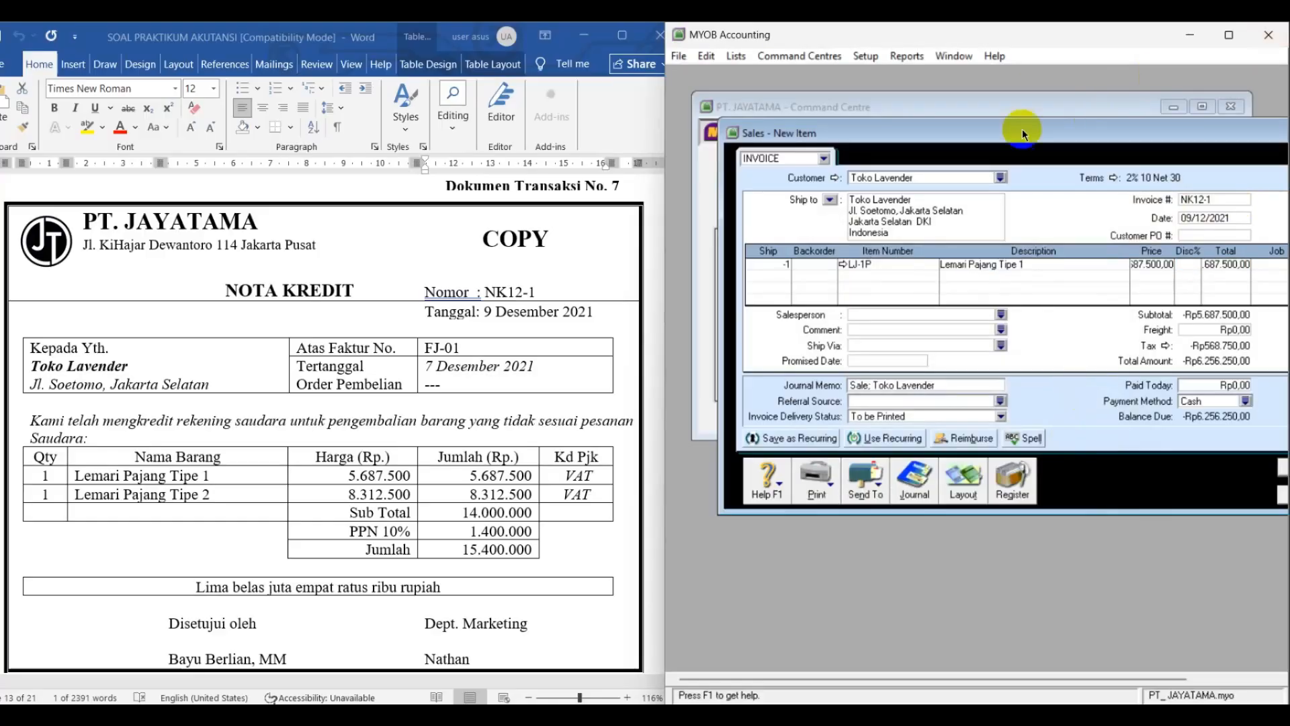
Add a second return line of -1 unit of LJ-2P, Lemari Pajang Tipe 2, at a price of Rp8.312.500
left_click_drag(980, 130, 923, 128)
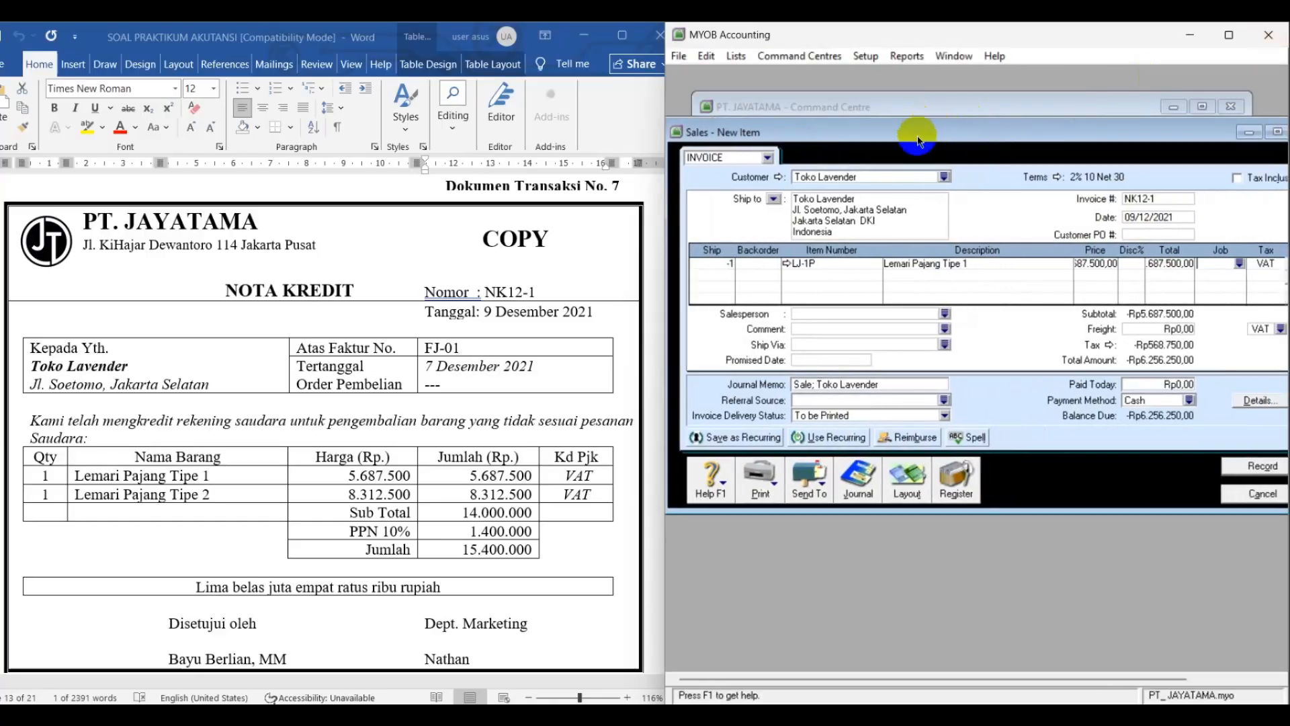
key("Tab")
key("Tab")
type("-1")
key("Tab")
key("Tab")
key("Tab")
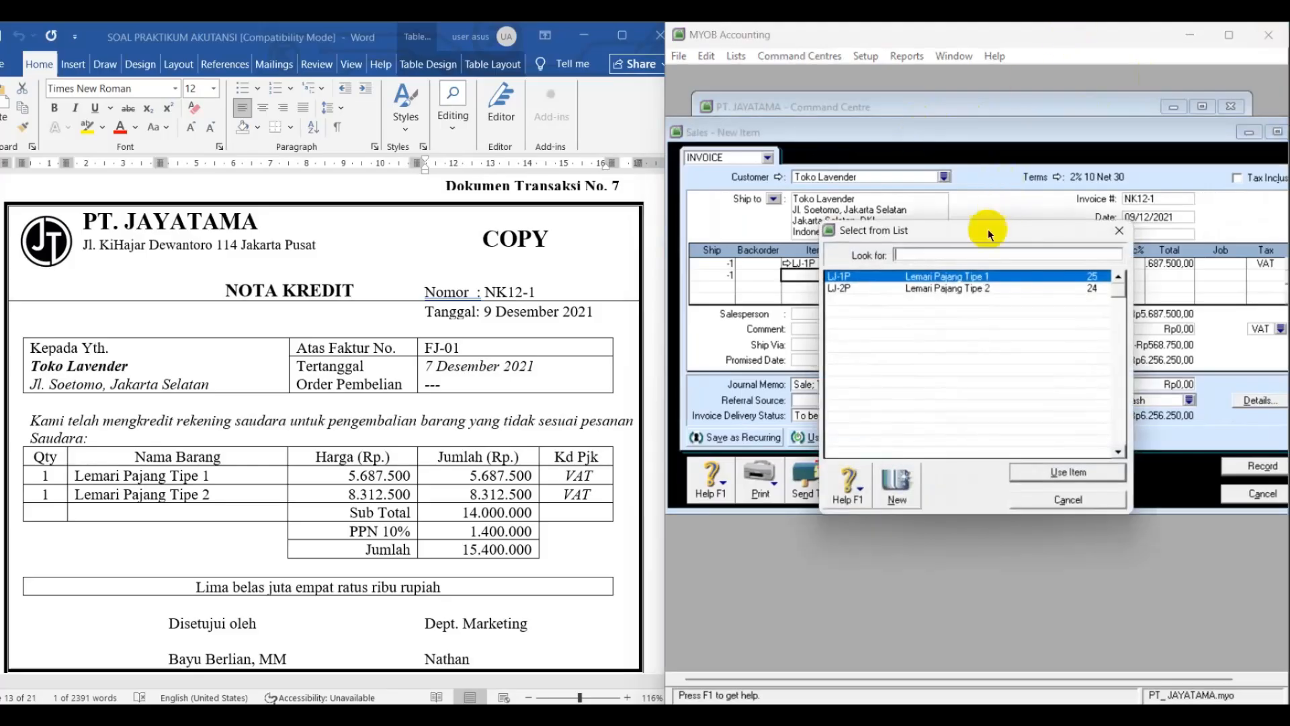
type("LJ-2P")
left_click(1049, 472)
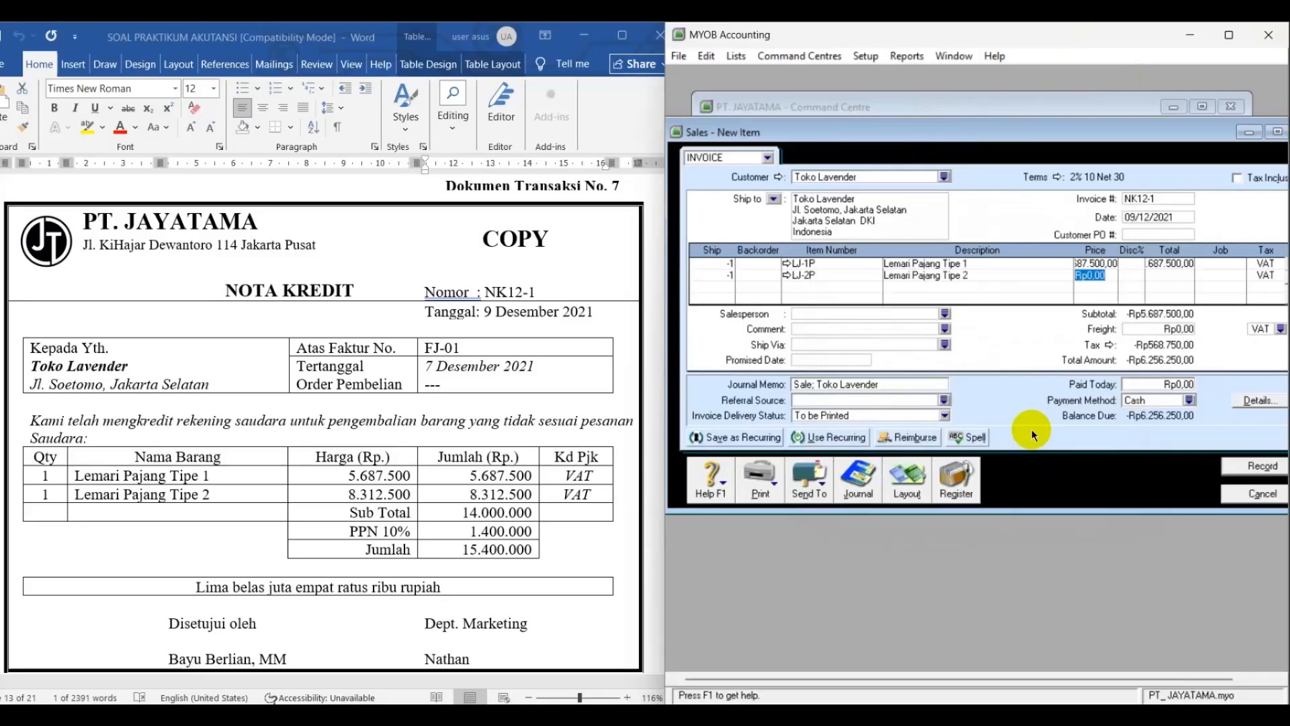
type("83124")
key("BackSpace")
key("BackSpace")
type("2500")
key("Tab")
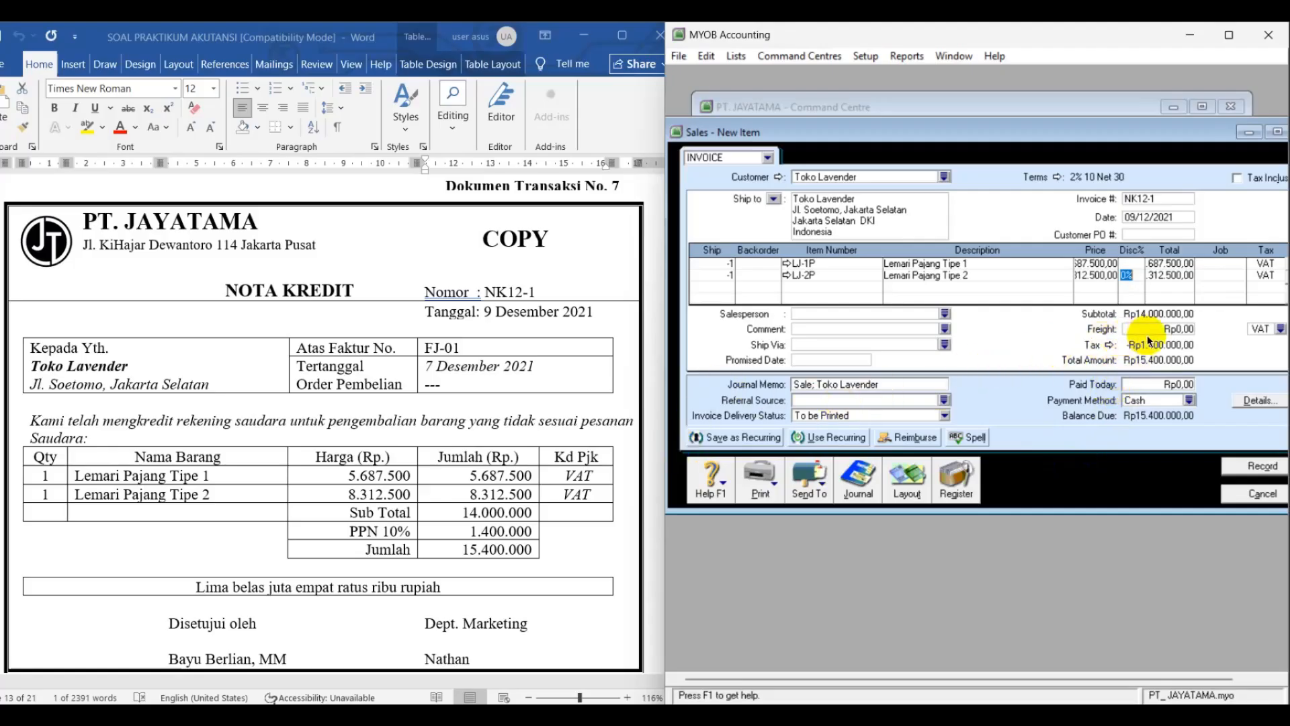
key("Tab")
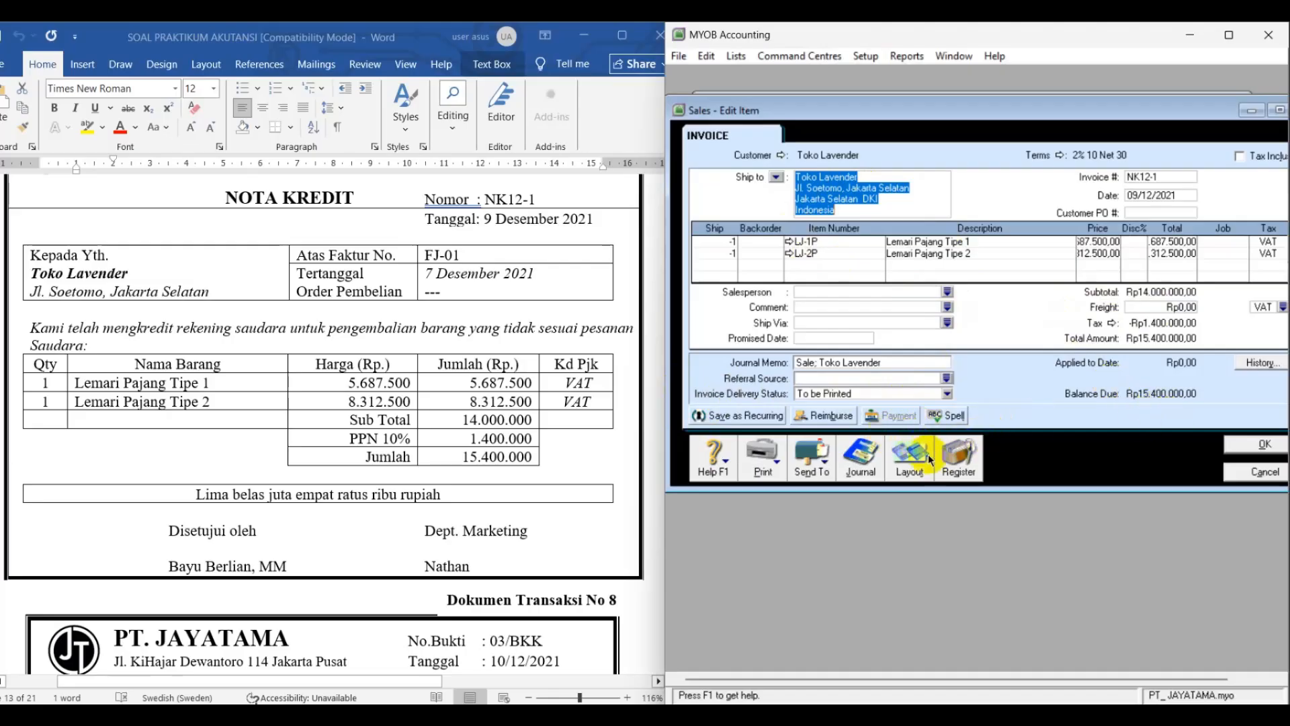
From the Sales Register's returns and credits, apply the NK12-1 credit of Rp15.400.000 to Toko Lavender's invoice FJ-01
left_click(960, 465)
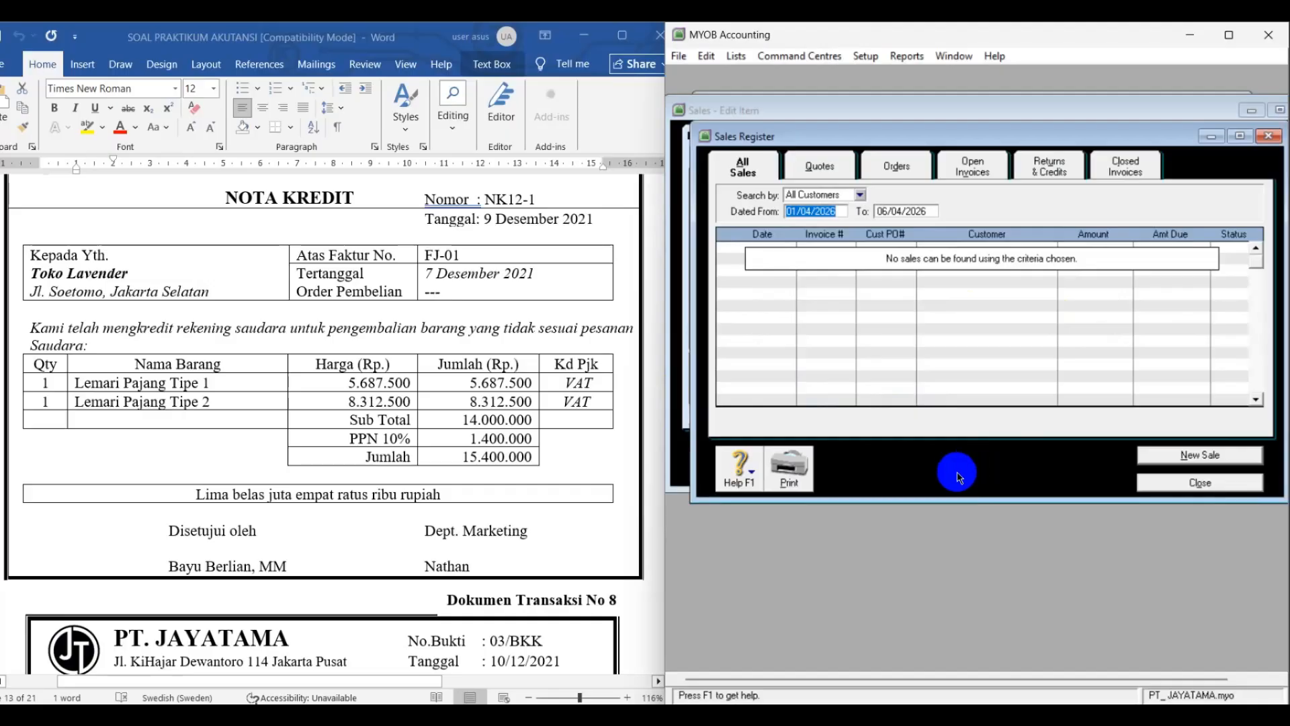
left_click(1050, 173)
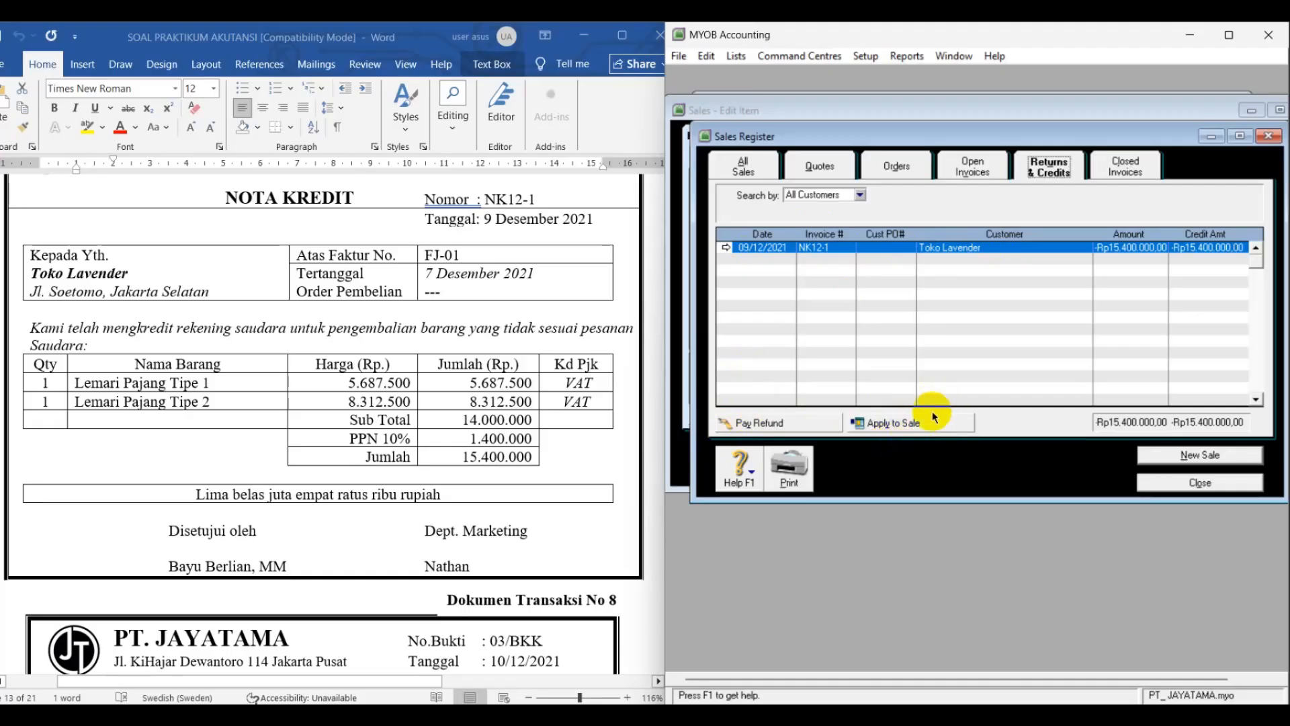
left_click(905, 423)
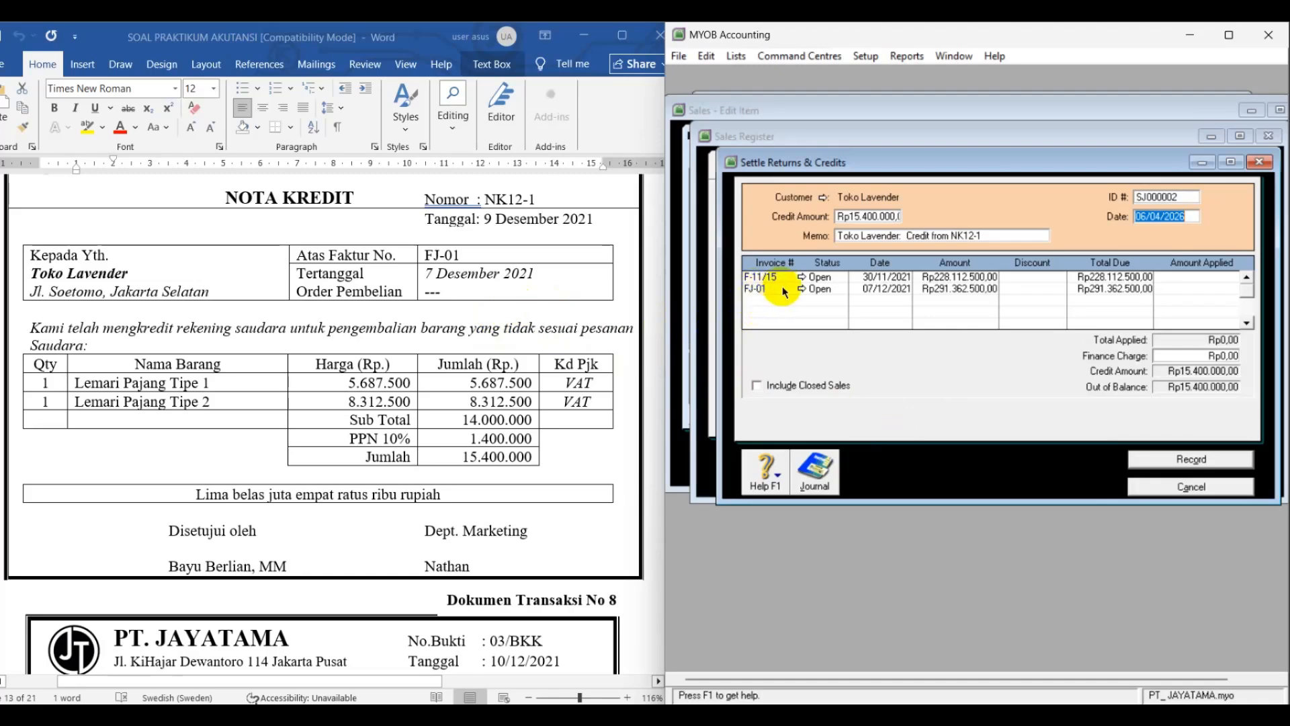
left_click(1204, 288)
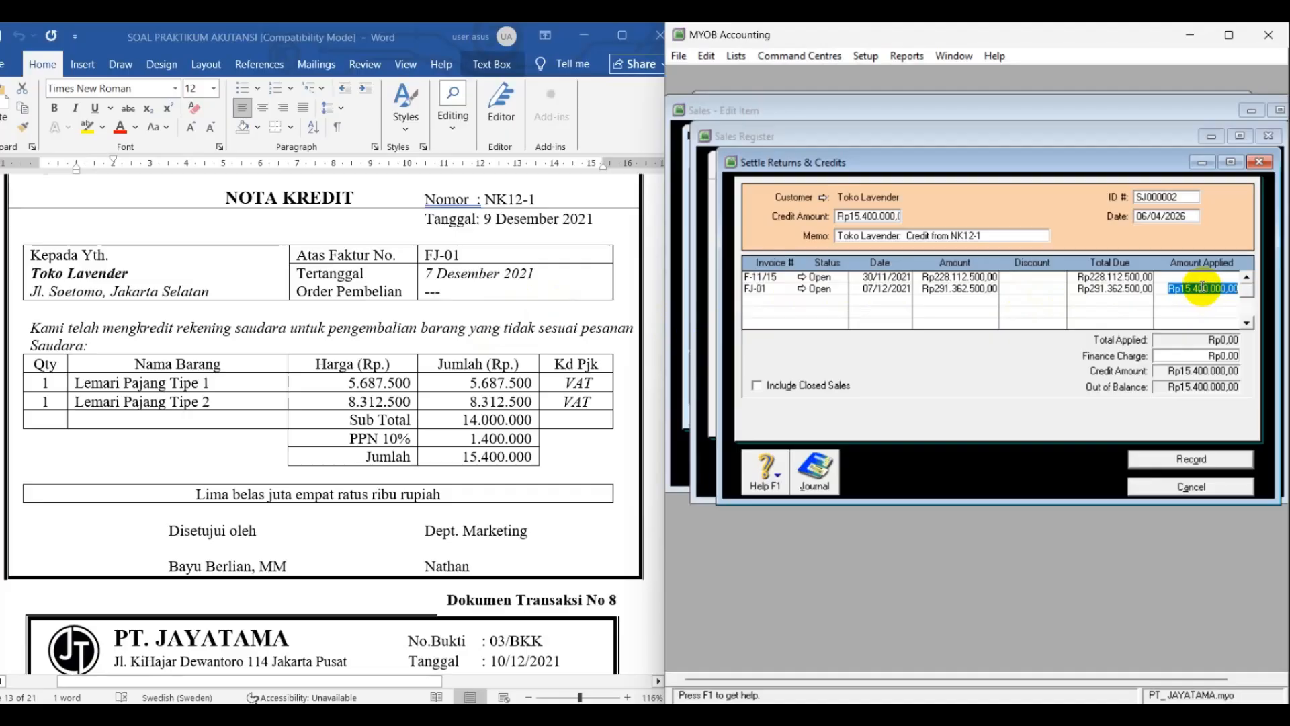
key("Tab")
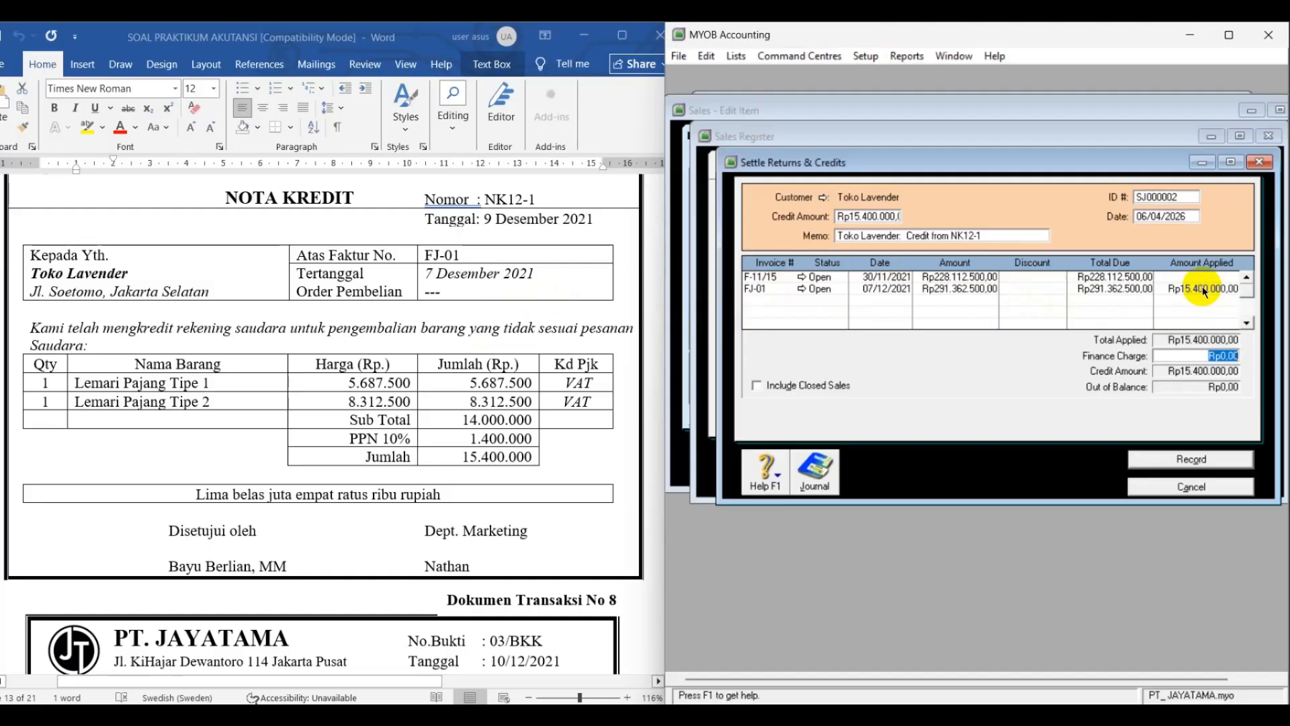
Check the credit settlement's transaction recap and record the settlement
key("ctrl+r")
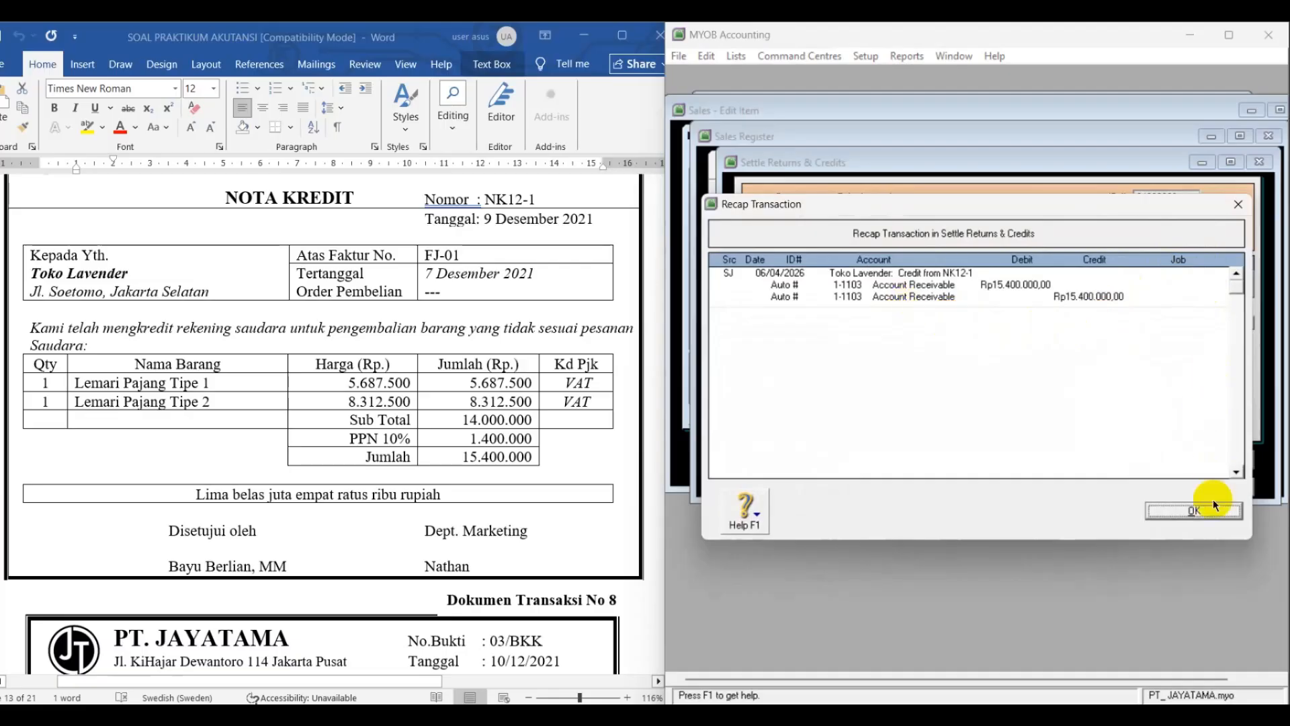
left_click(1199, 511)
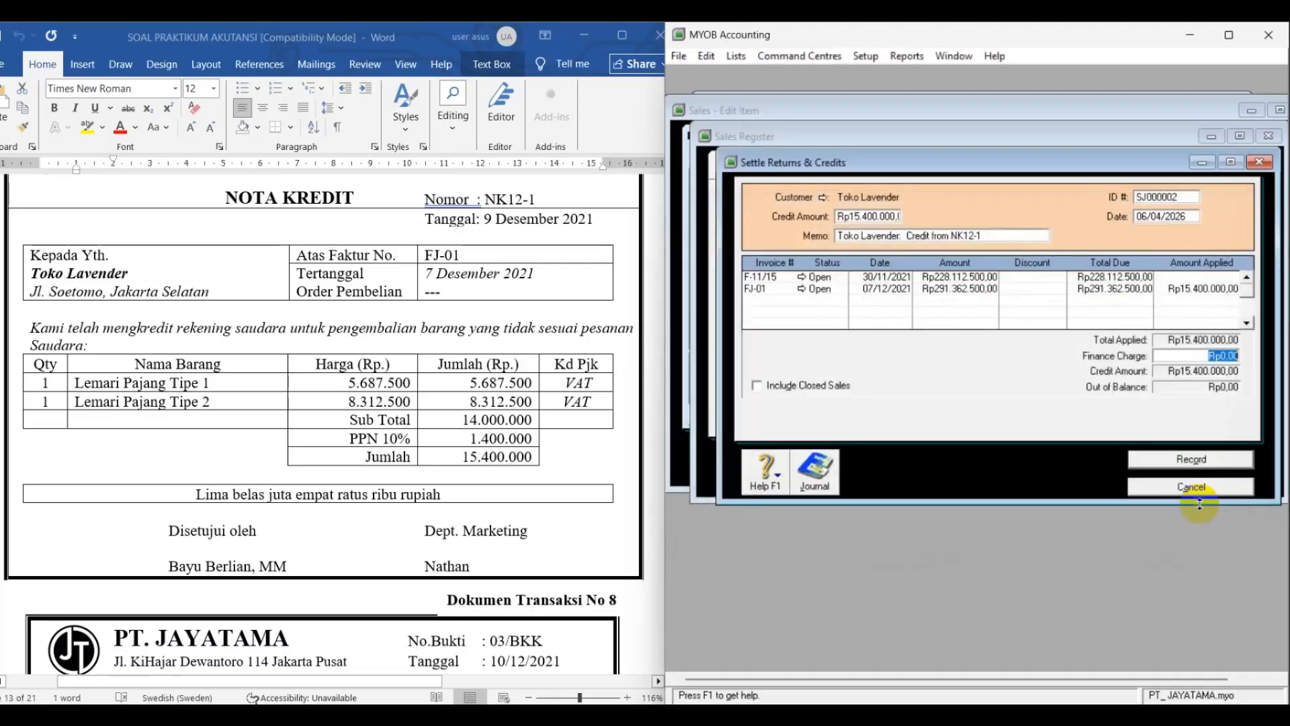
left_click(1191, 461)
Bring up cash payment voucher Dokumen Transaksi No 8, close the blank sale and switch to the Banking command centre
scroll(631, 361, "down", 6)
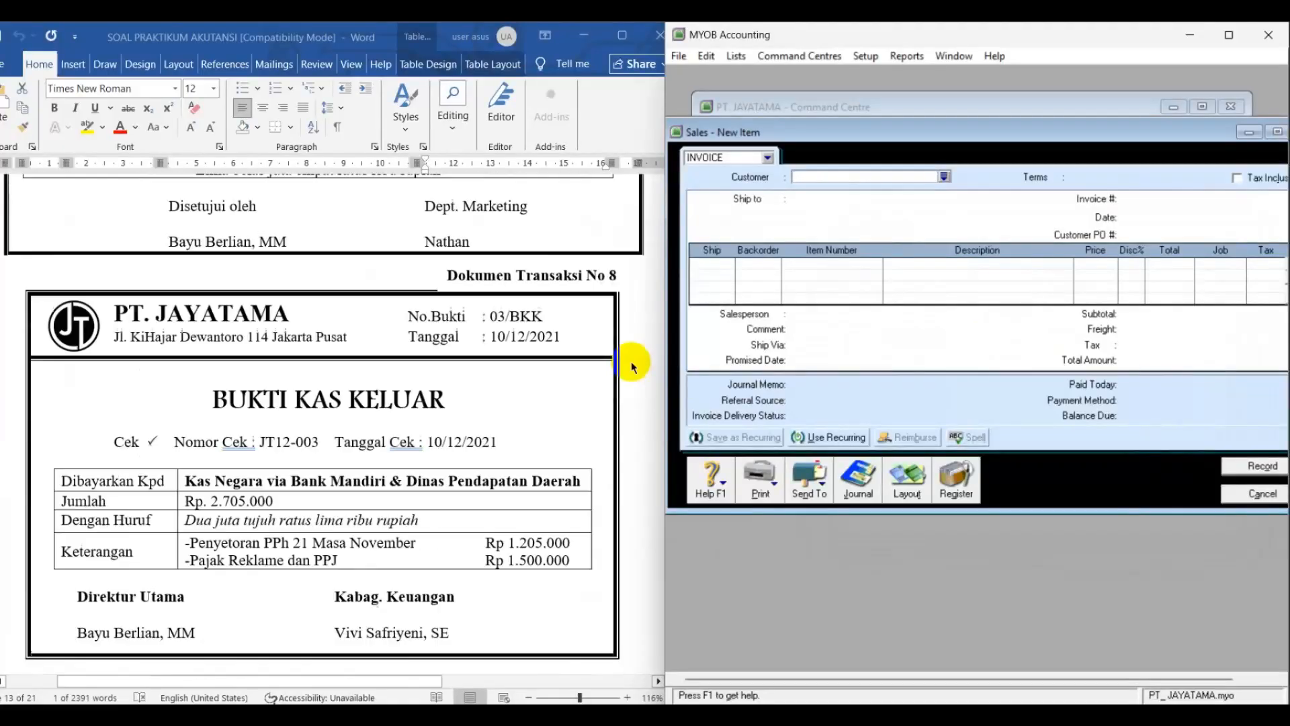
scroll(631, 361, "up", 1)
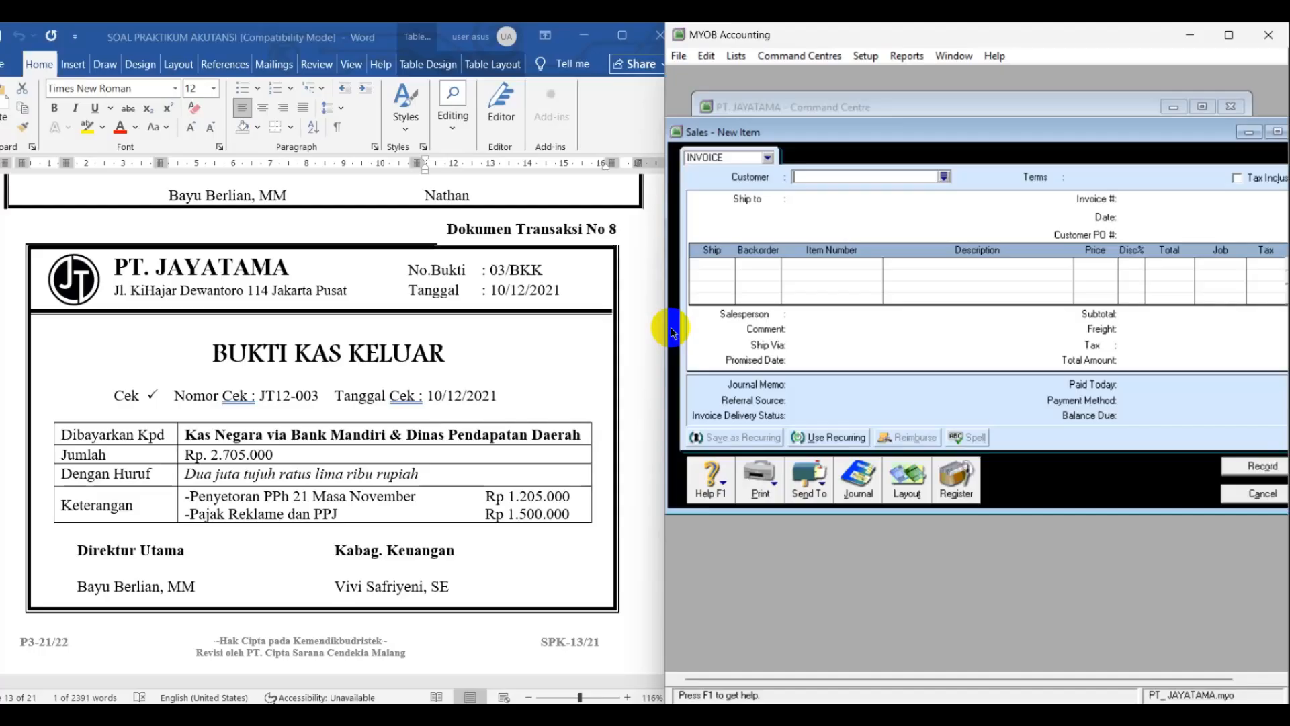
key("Escape")
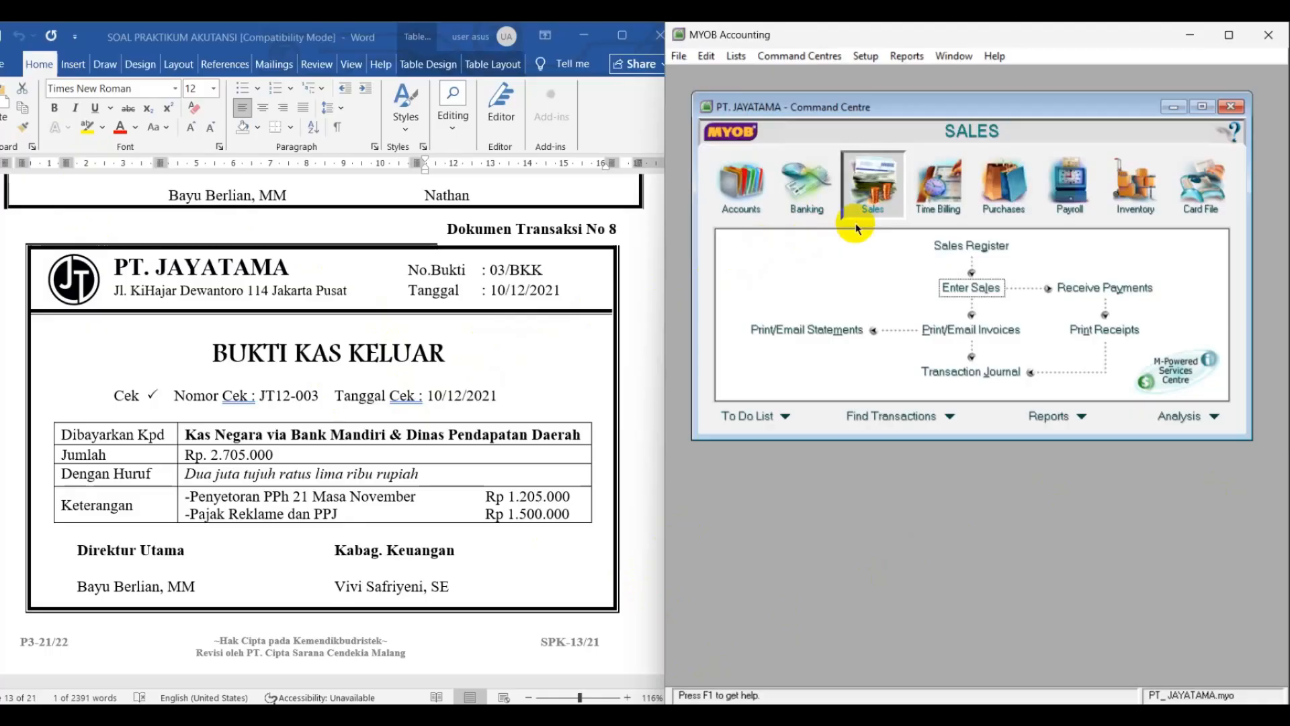
left_click(805, 186)
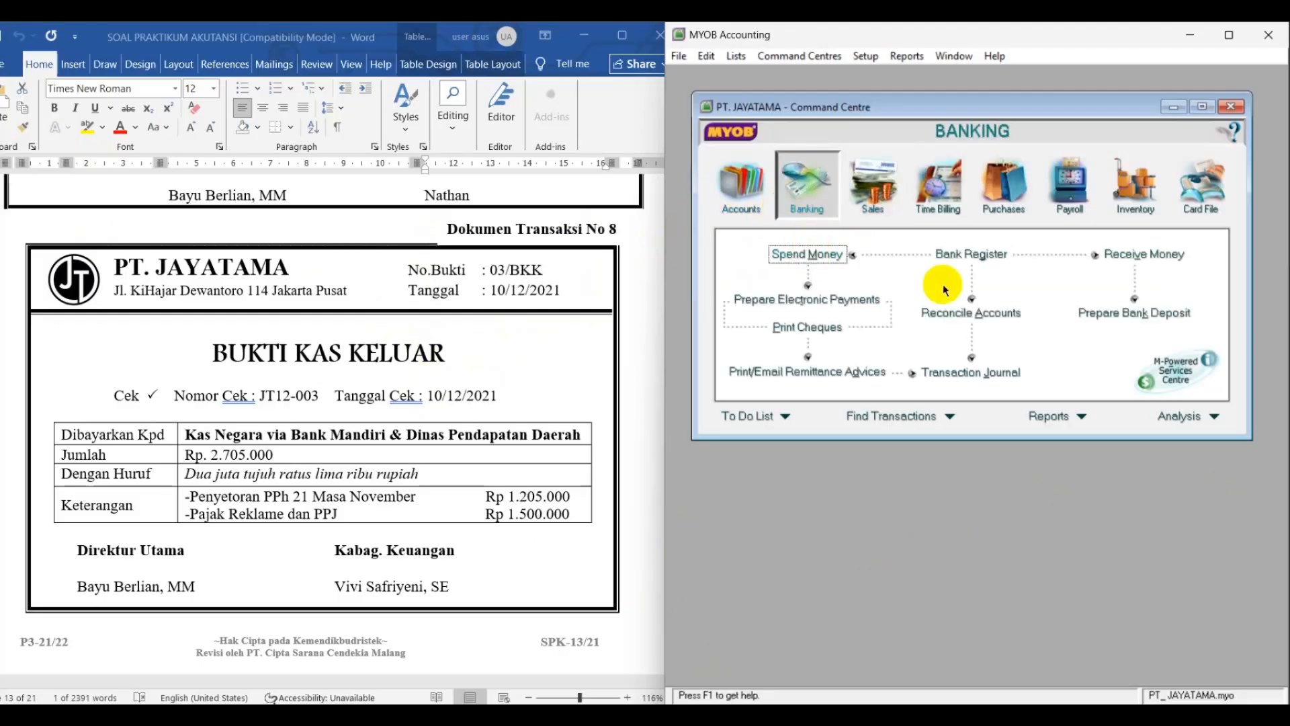
Start a Spend Money payment numbered 03/BKK, dated 10/12/2021, for the card Kas Negara Via Bank Mandiri dan DISPENDA
left_click(815, 258)
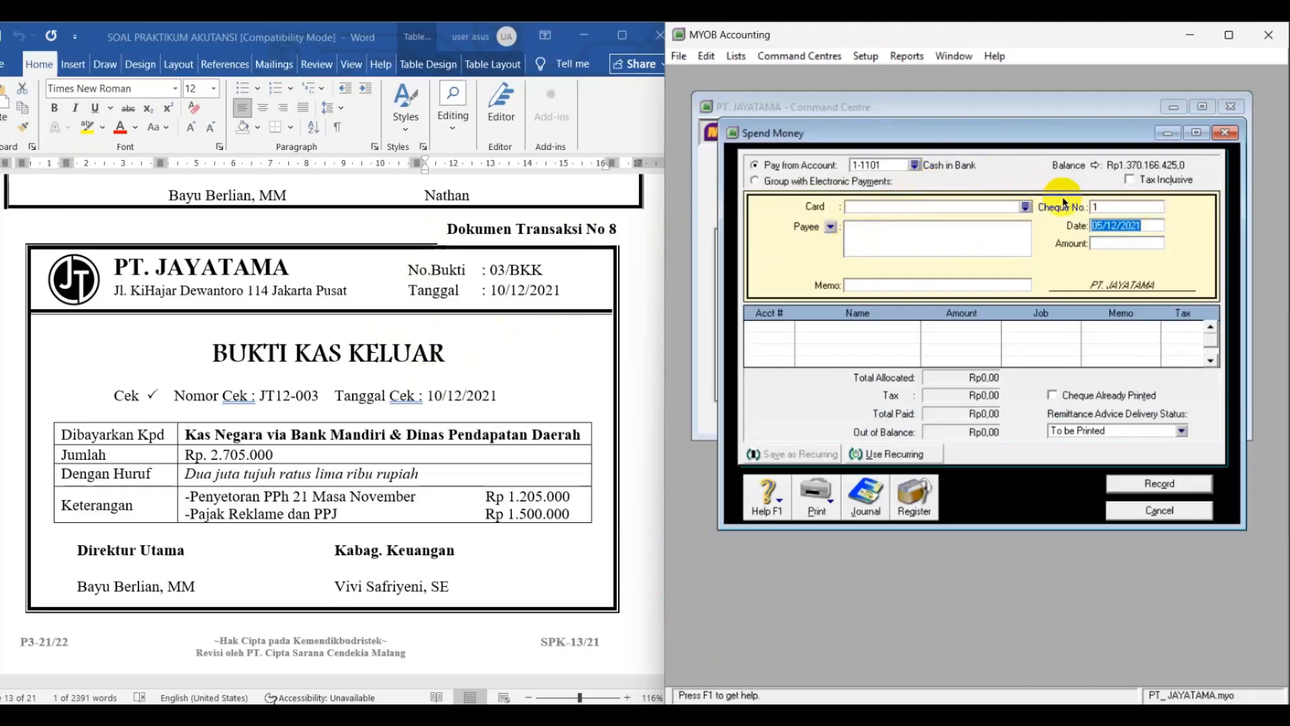
left_click(509, 271)
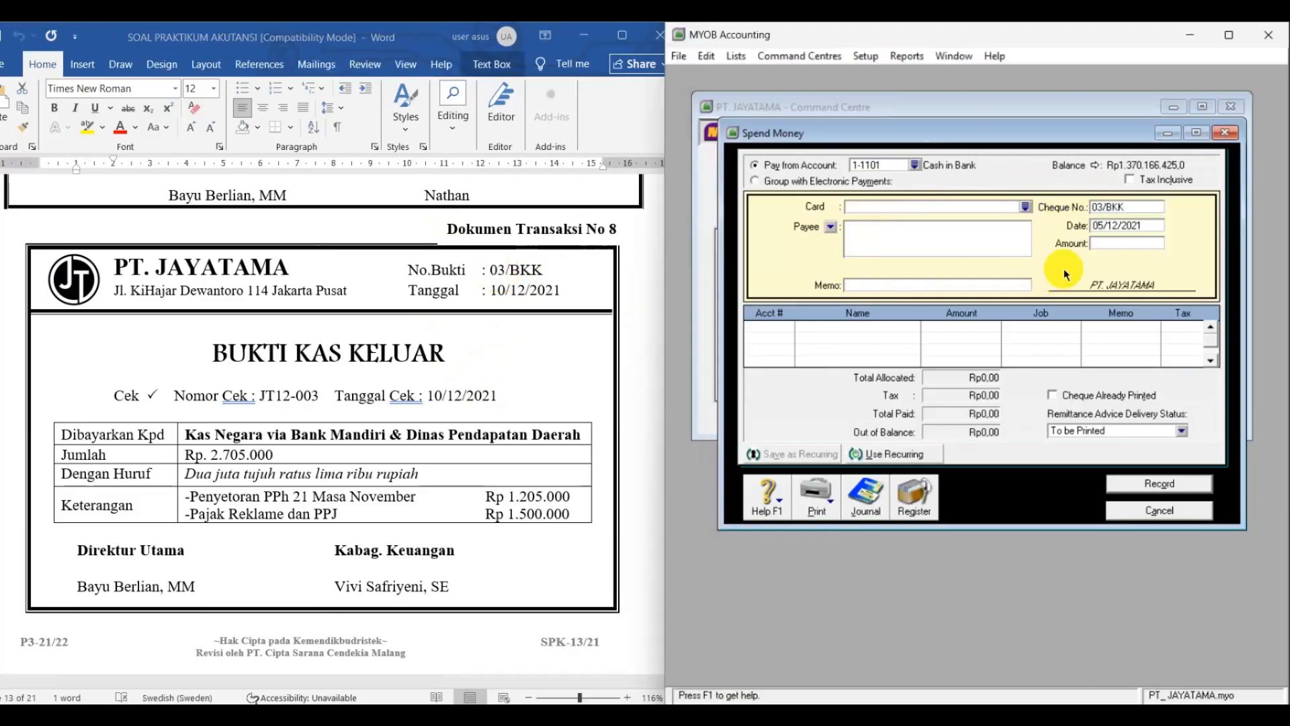
left_click(1099, 227)
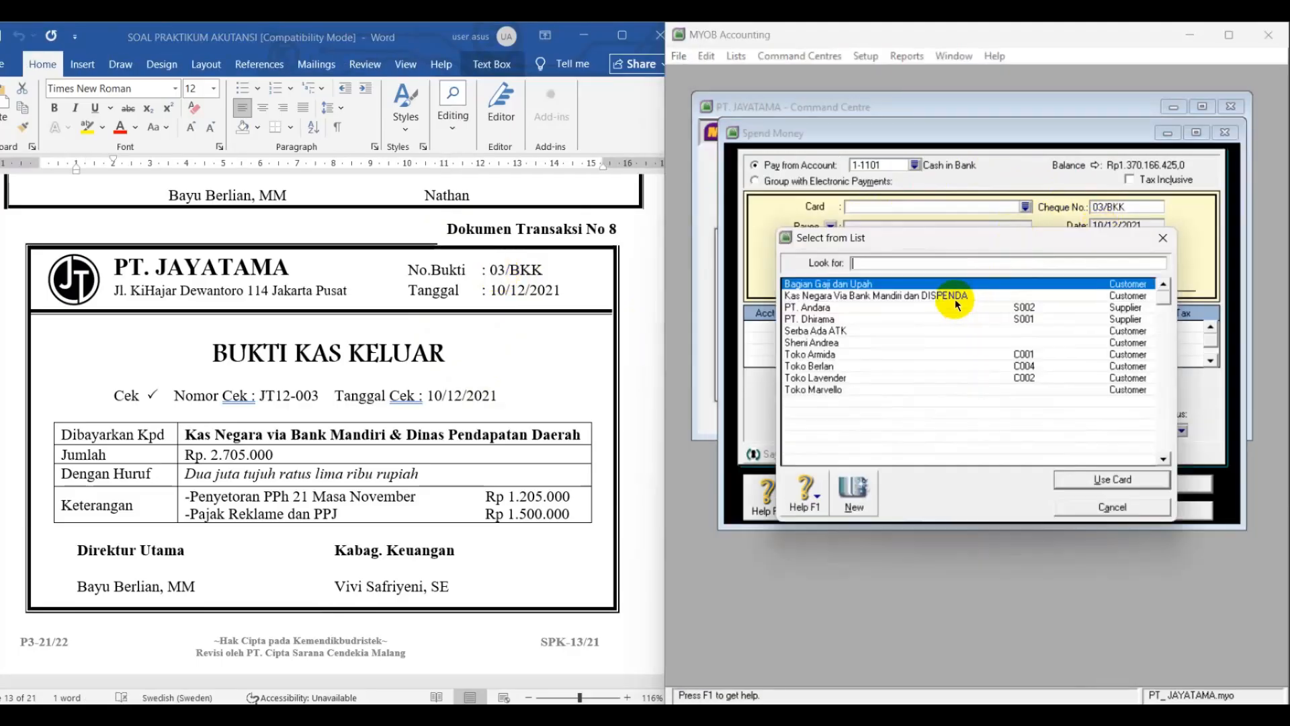
left_click(957, 289)
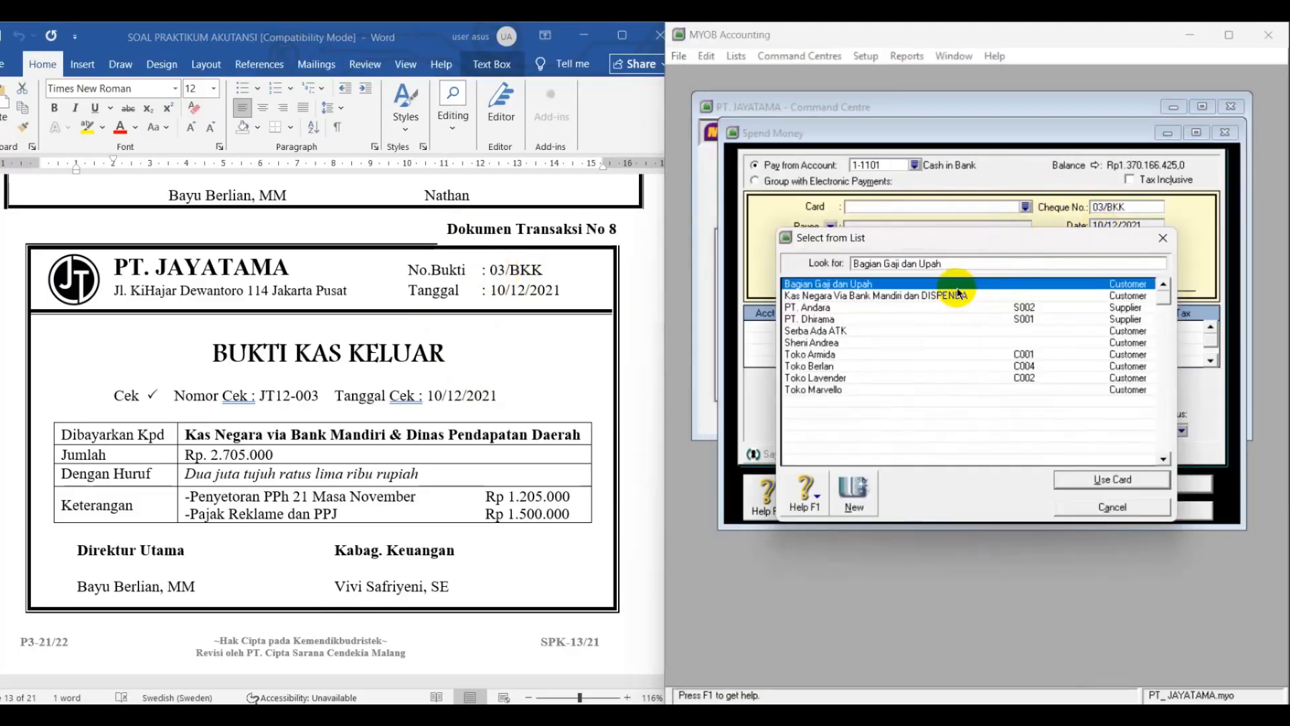
left_click(957, 296)
left_click(1082, 481)
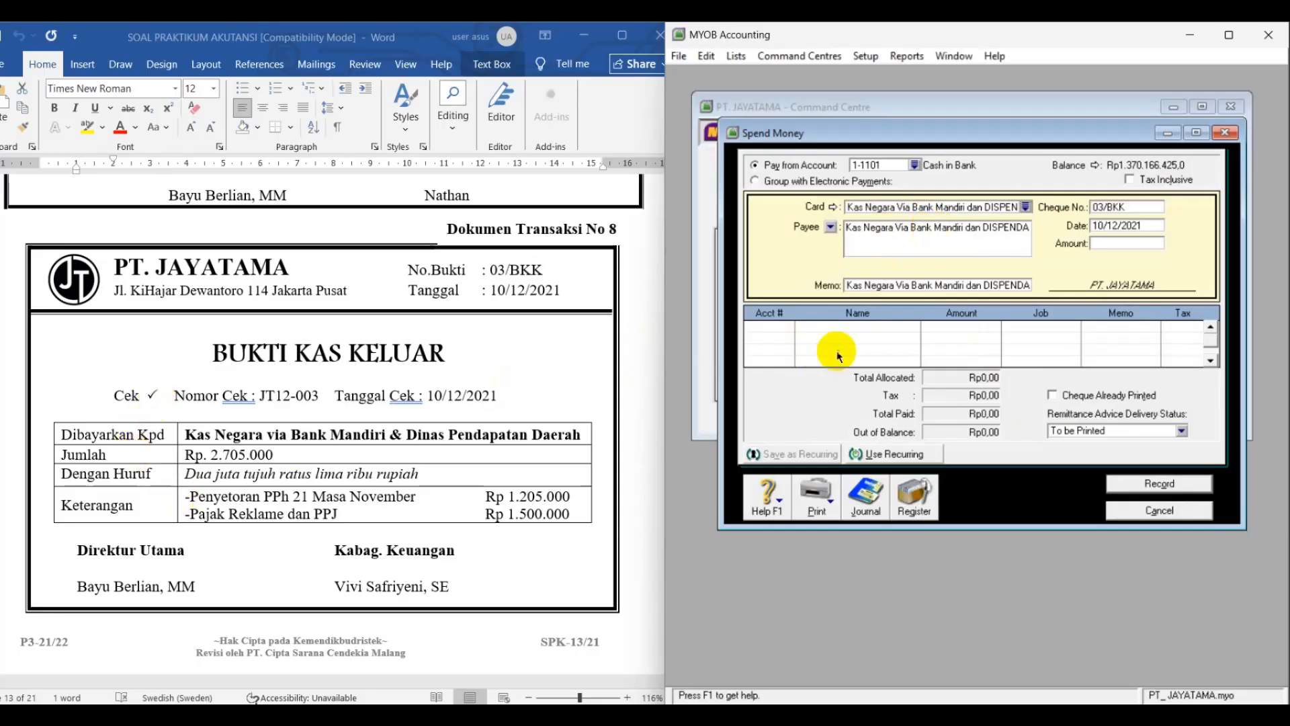
Replace the payment's memo with "Penyetoran PPh. 21 Masa November dan Pajak Reklame PPJ"
left_click(852, 286)
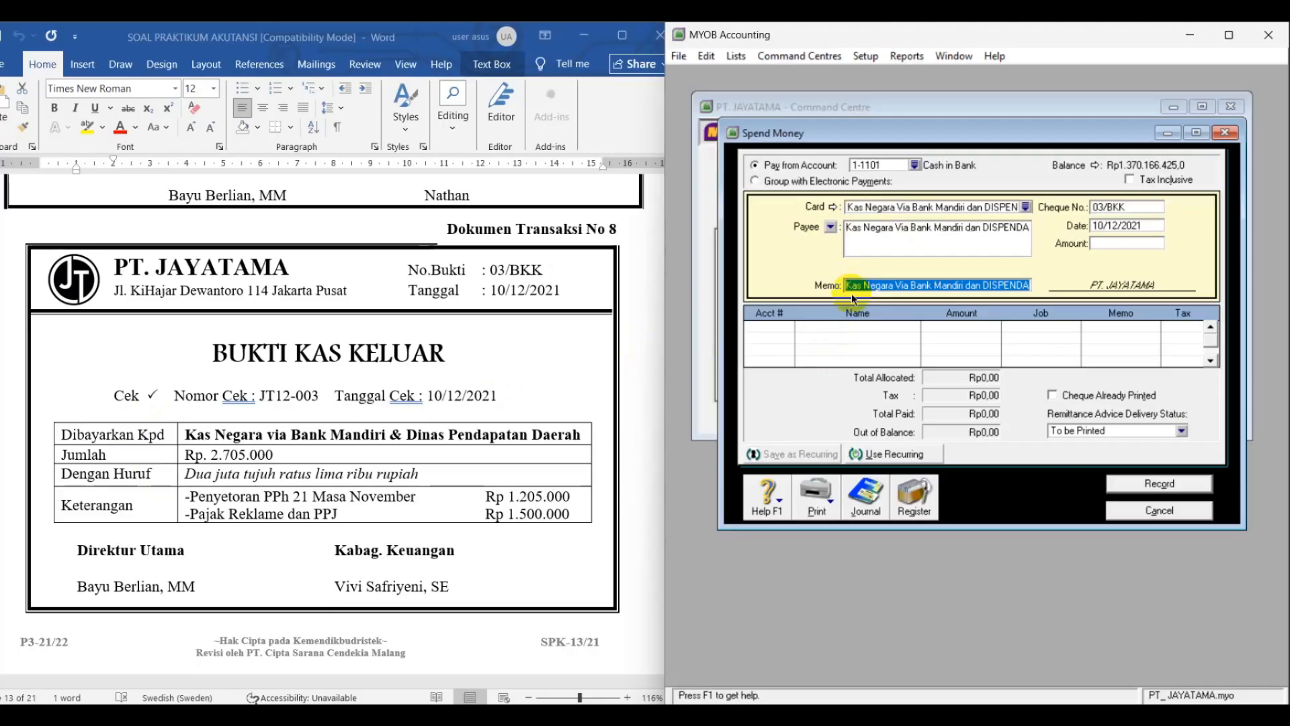
type("pEN")
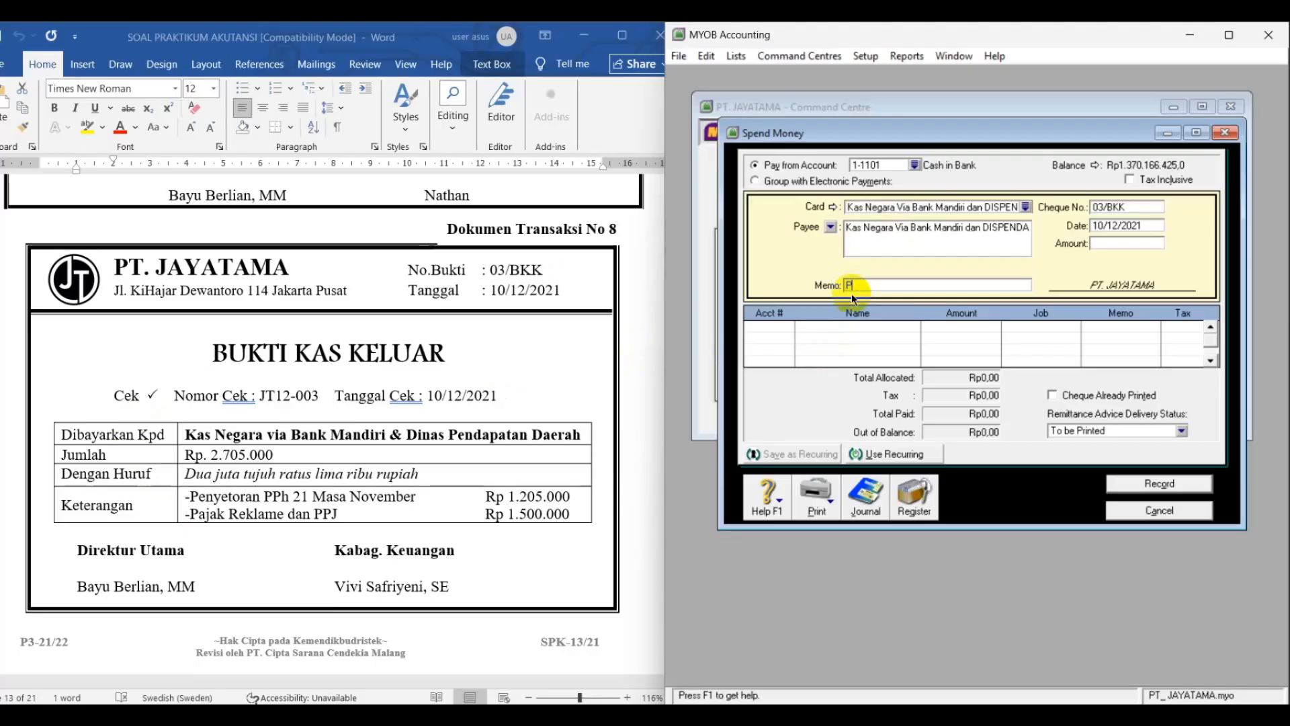
type("enyetoran PPh")
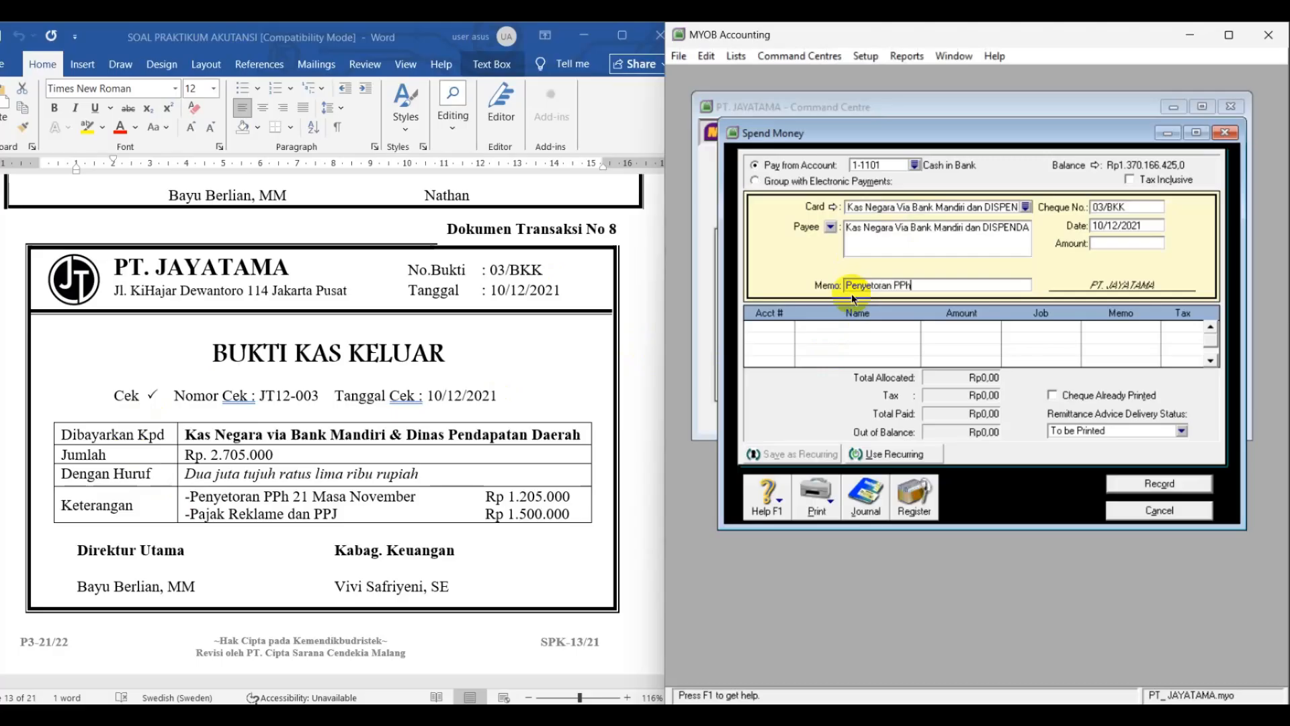
type(". 21")
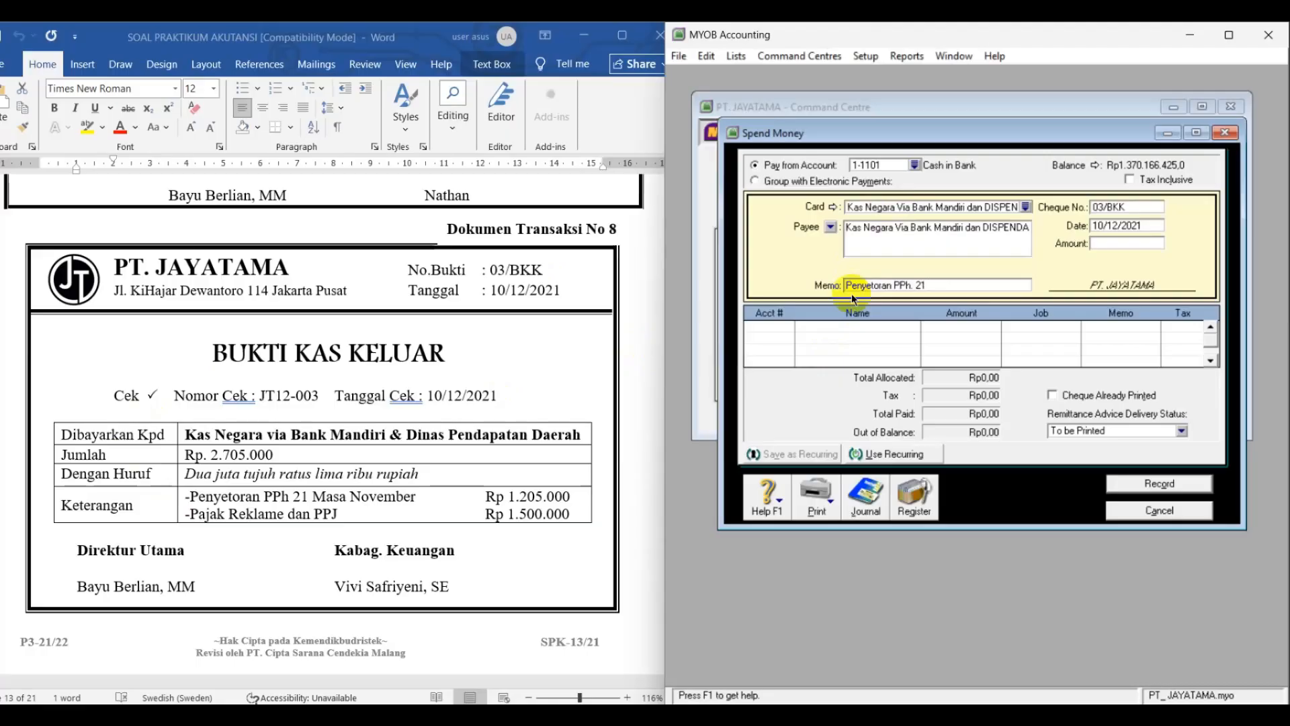
type(" Masa November dan")
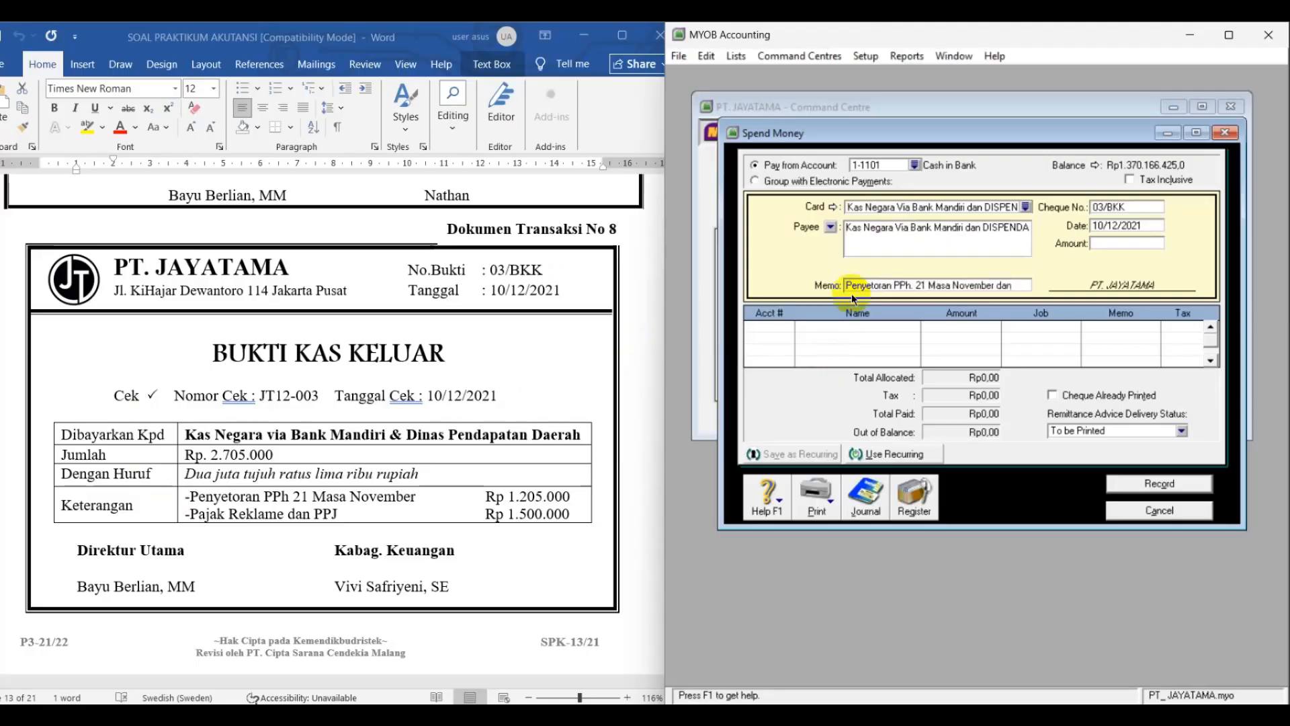
type(" Pajak Rekla")
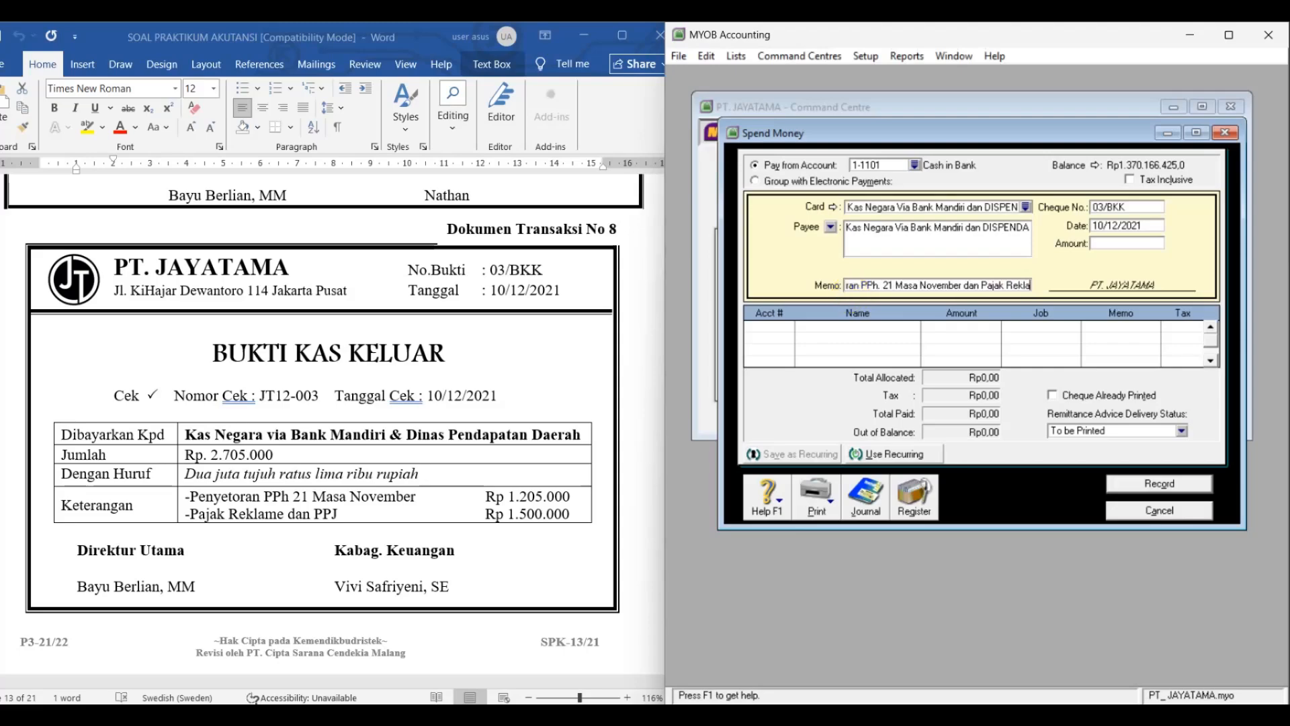
type("me")
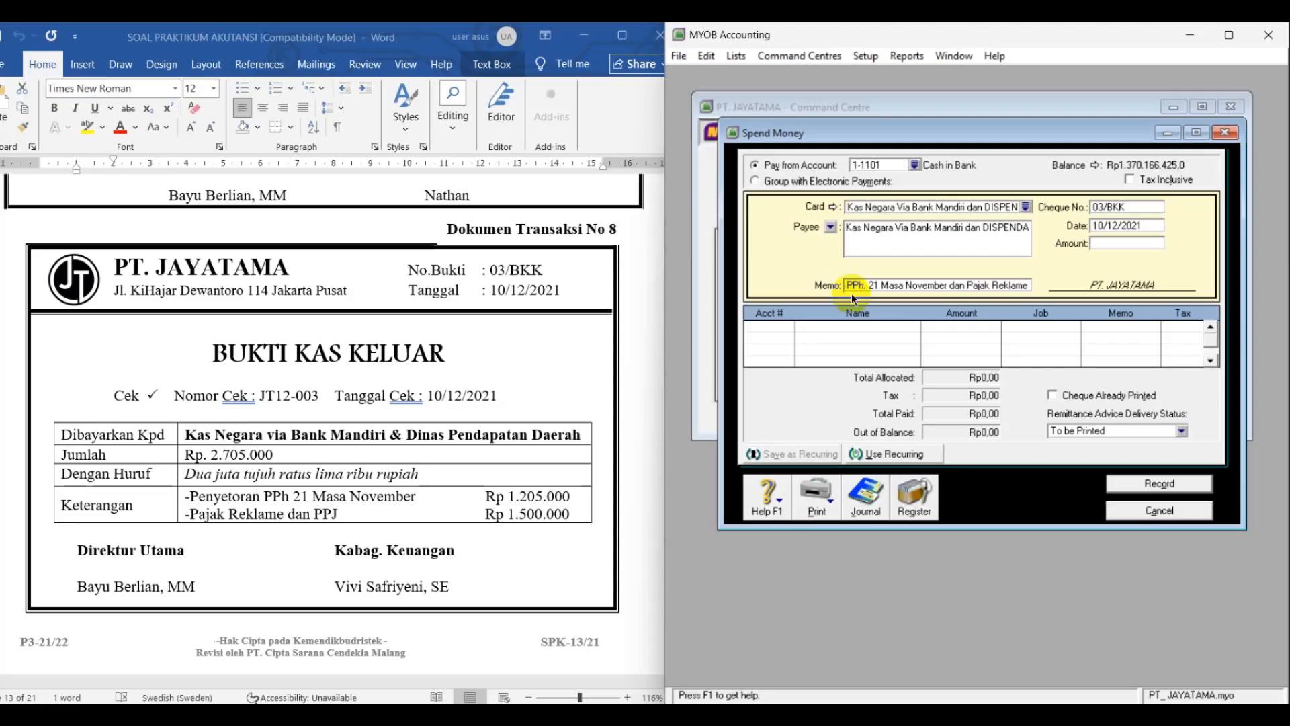
type(" PPJ")
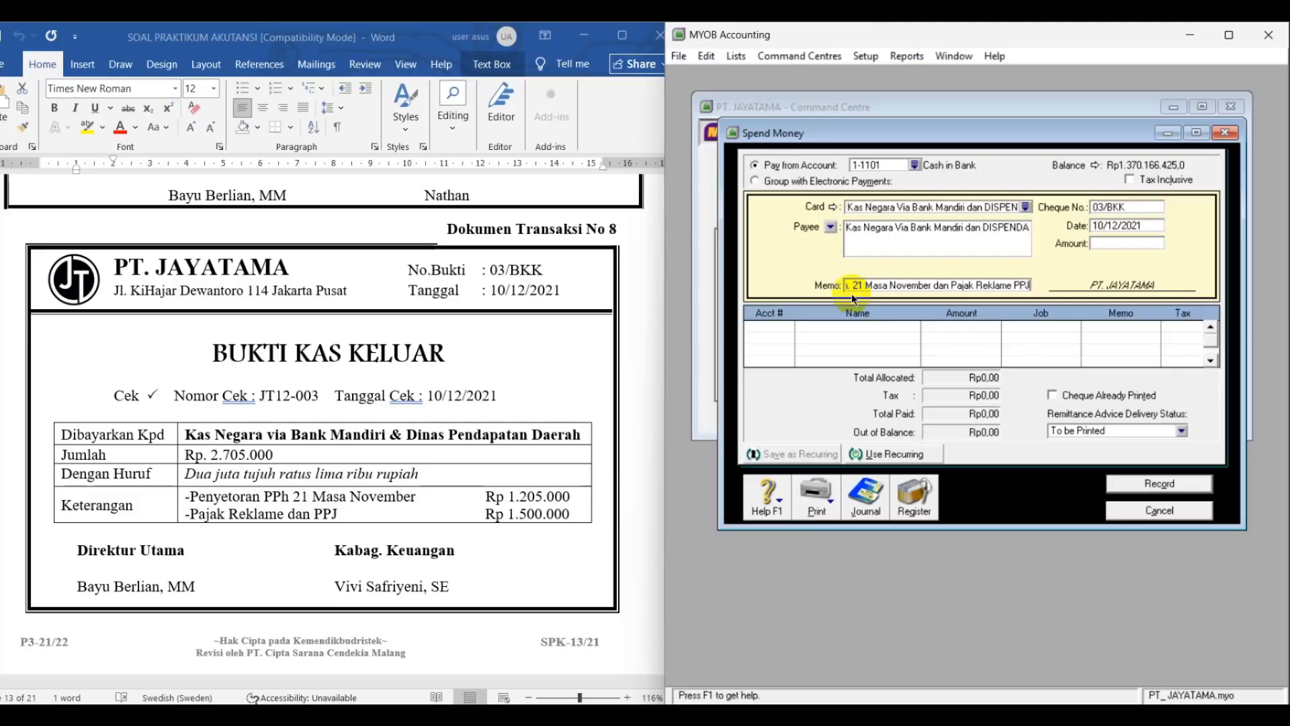
key("Tab")
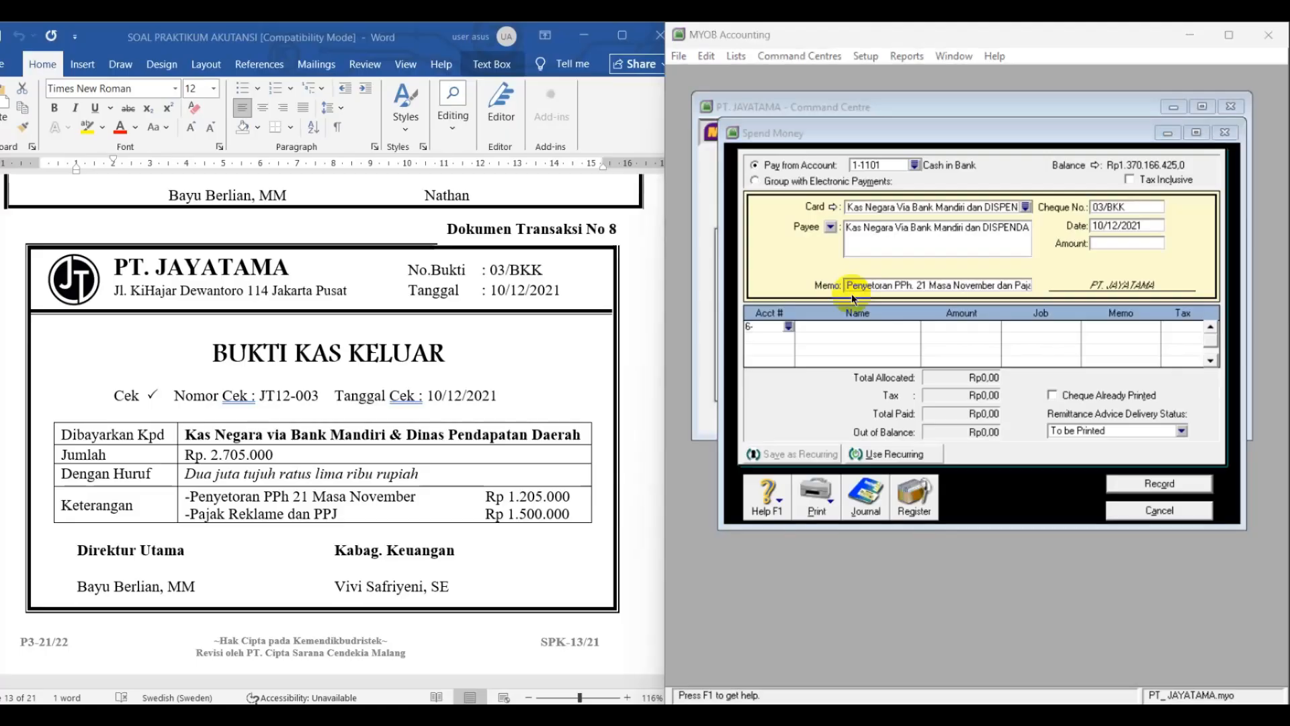
Allocate Rp1.205.000 of the payment to account 2-1400, Income Tax Payable, on the first line
type("6-")
key("Tab")
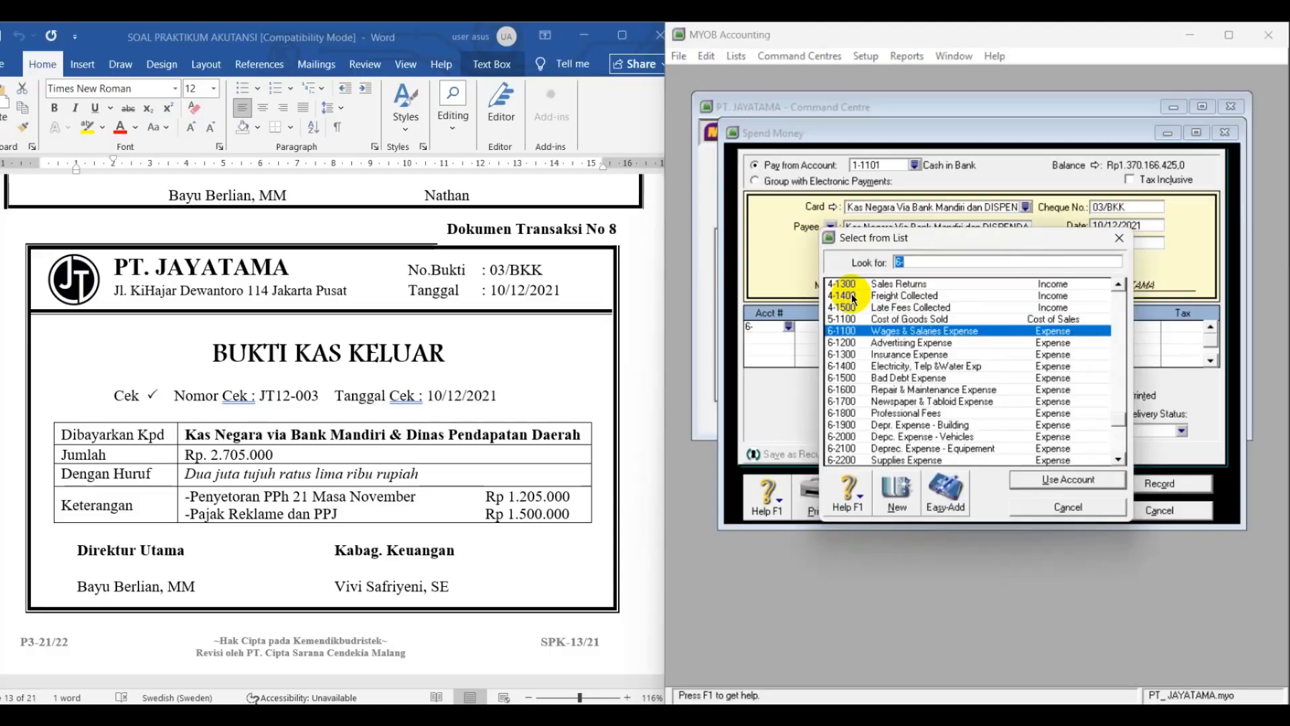
type("2-14")
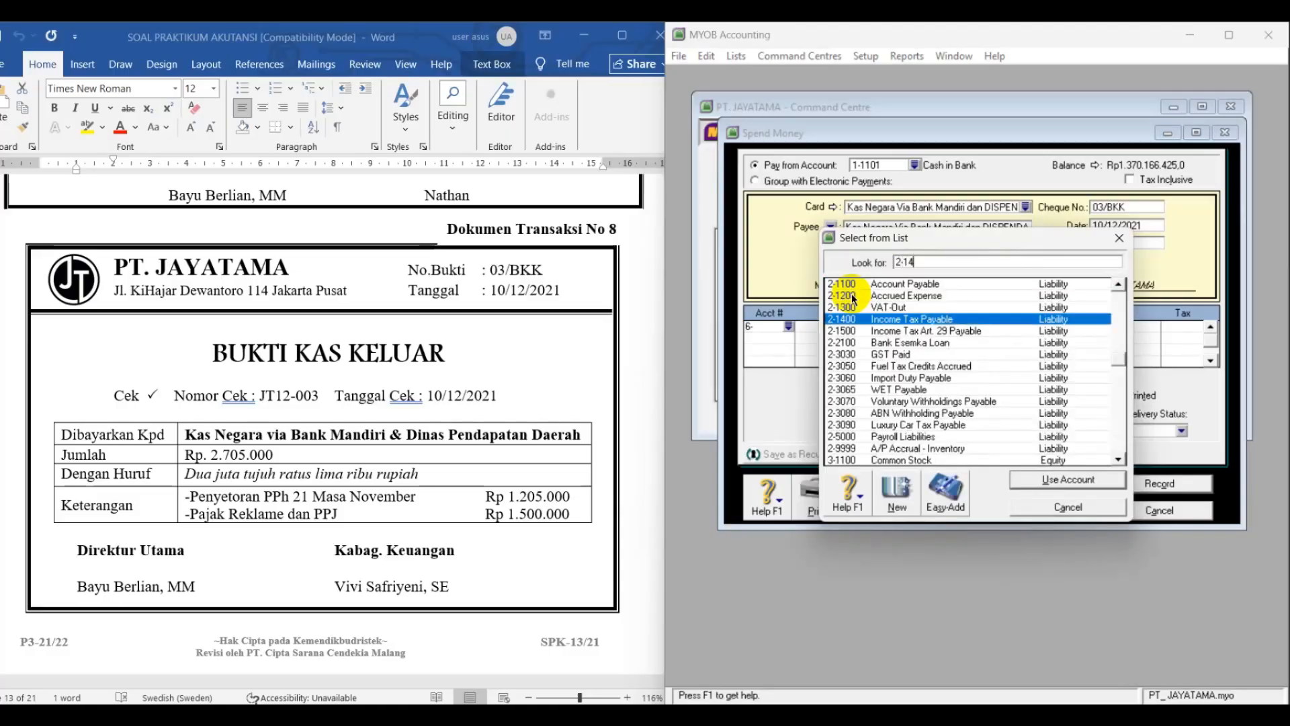
type("00")
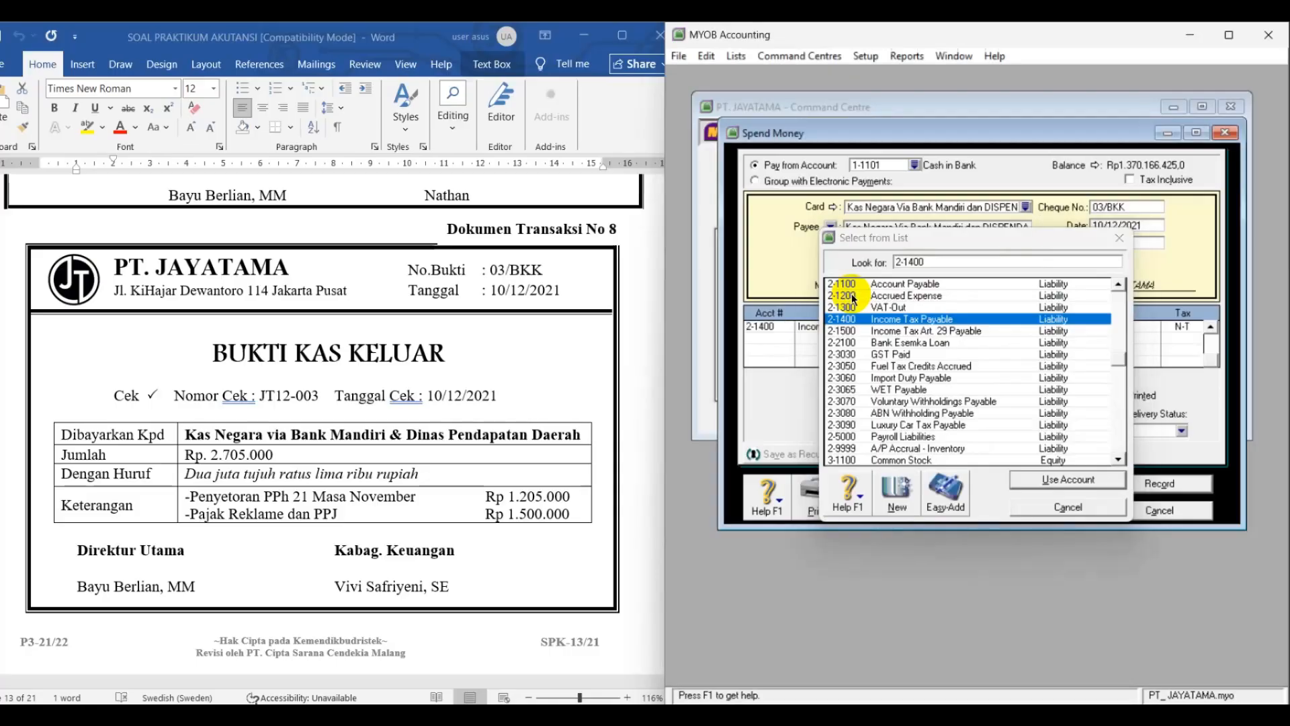
key("Return")
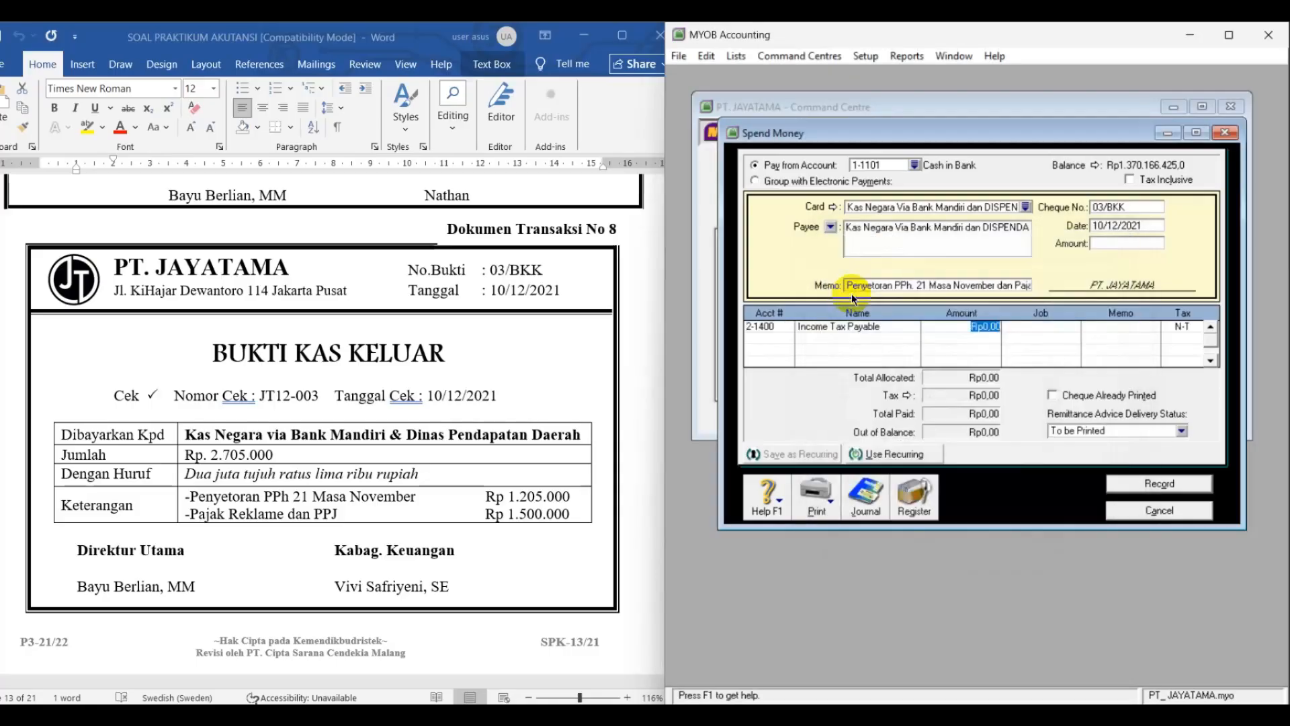
type("1.205.")
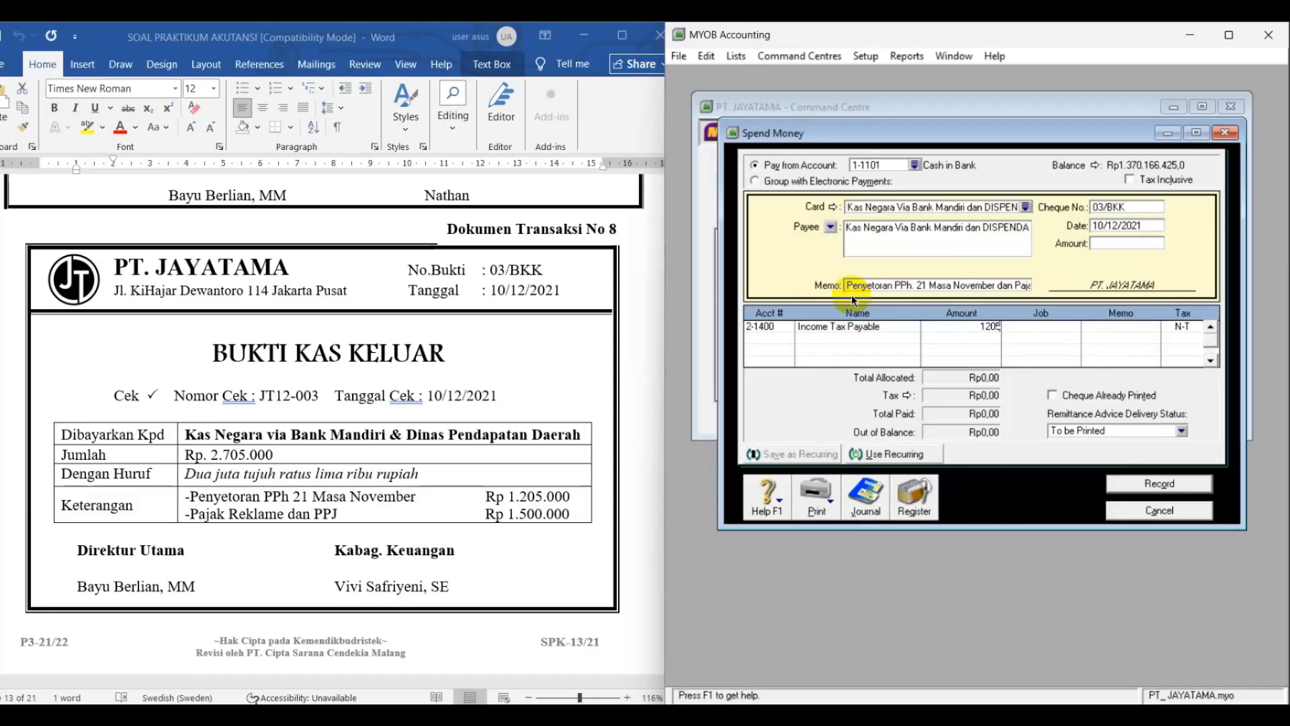
type("000")
key("Tab")
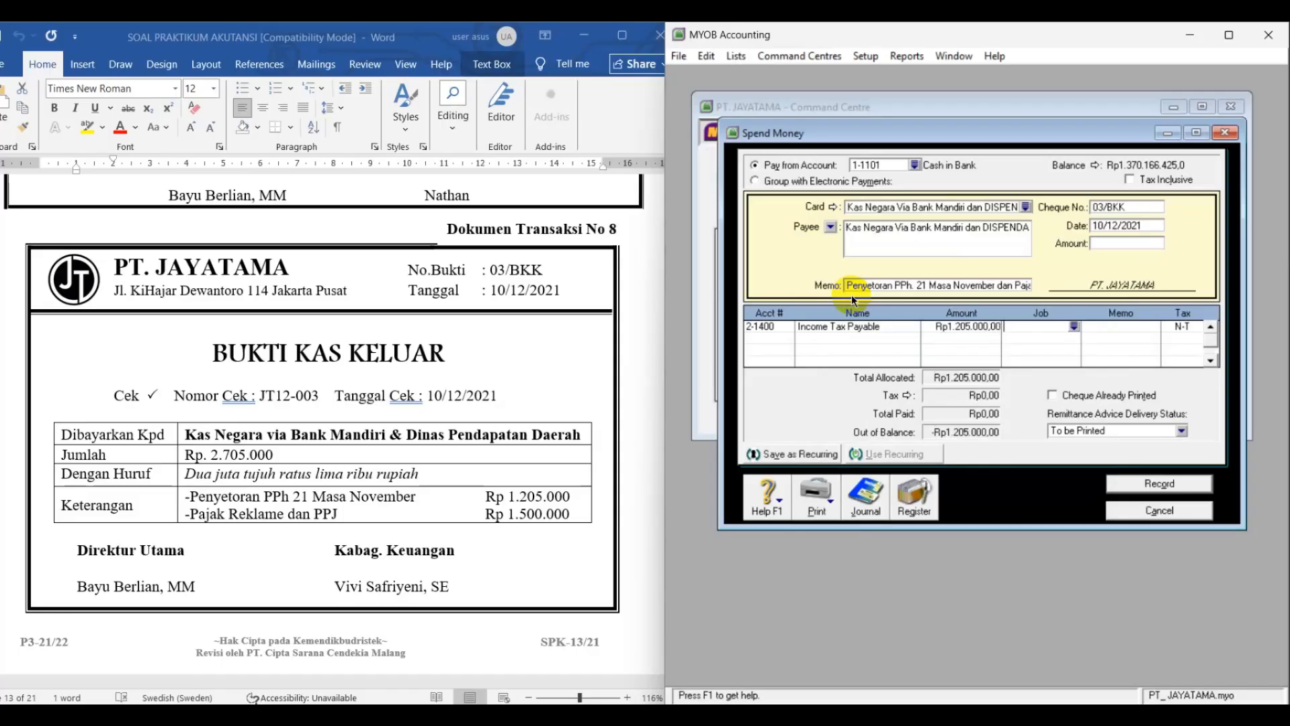
key("Tab")
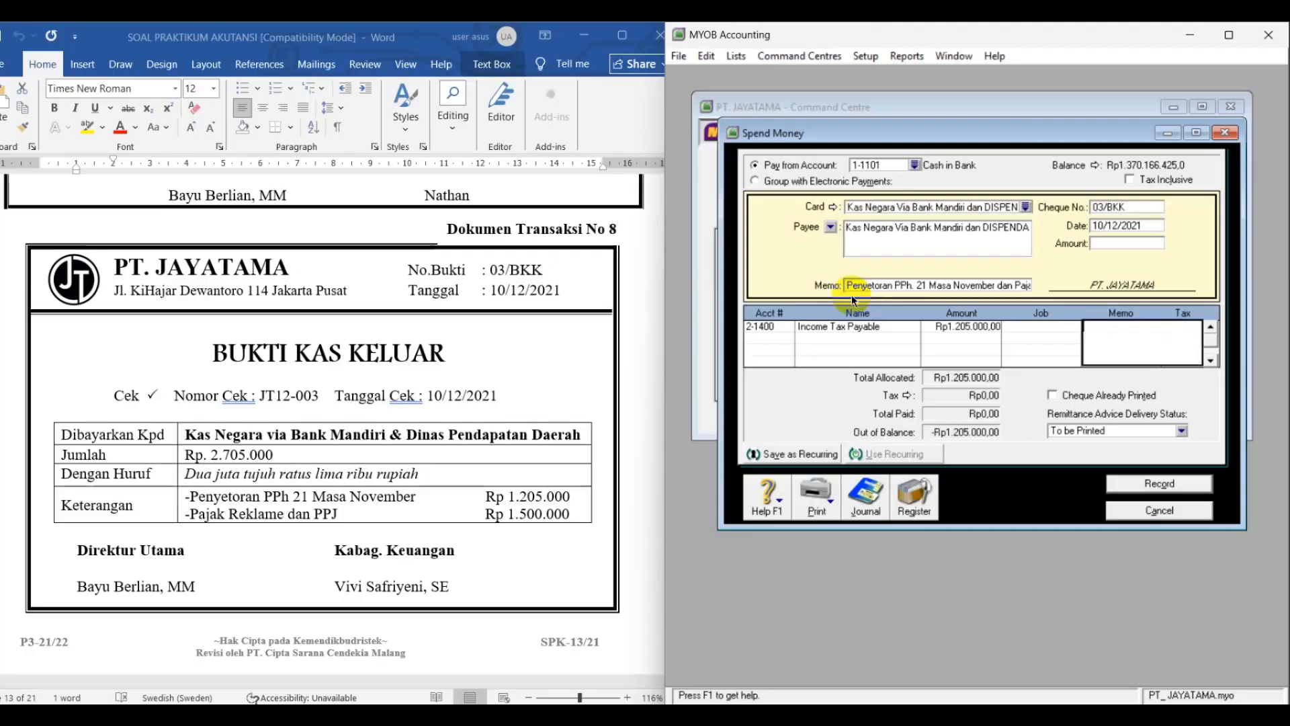
key("Tab")
key("Tab")
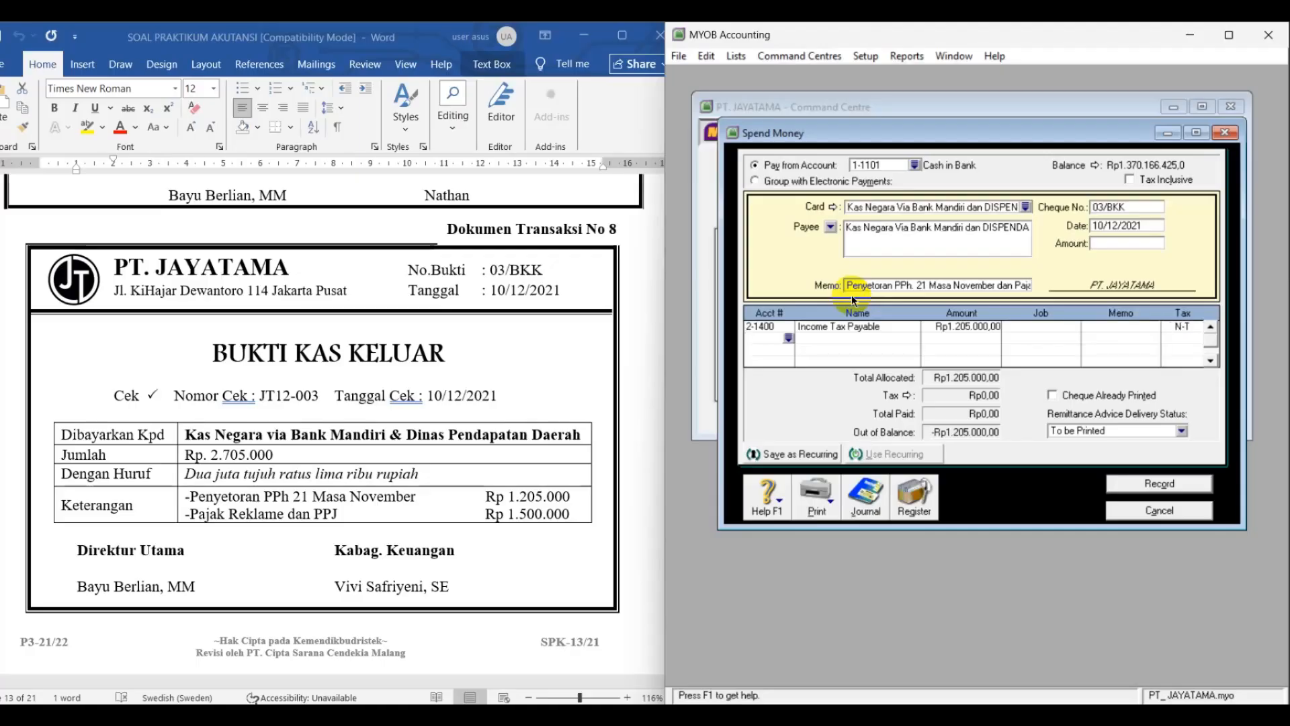
Allocate Rp1.500.000 to account 6-2400, Regional Tax Expense, on the second line and set the payment amount to Rp2.705.000
type("6-")
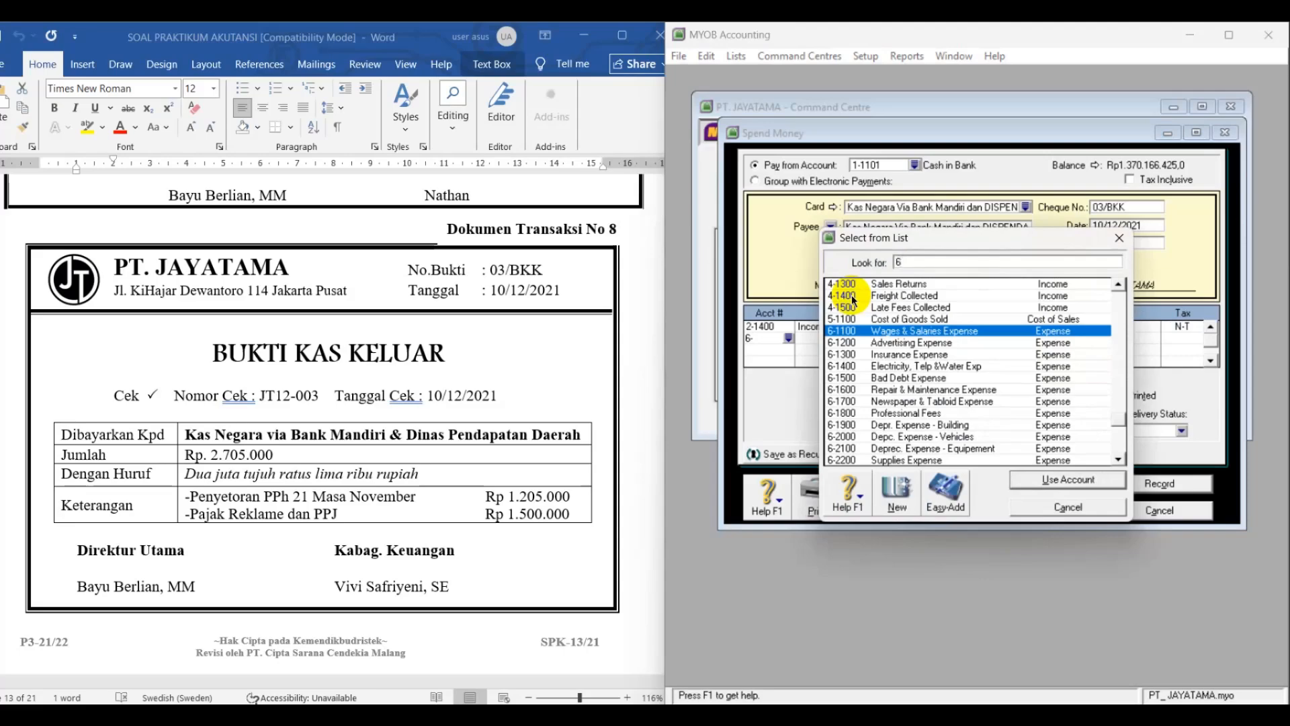
type("2")
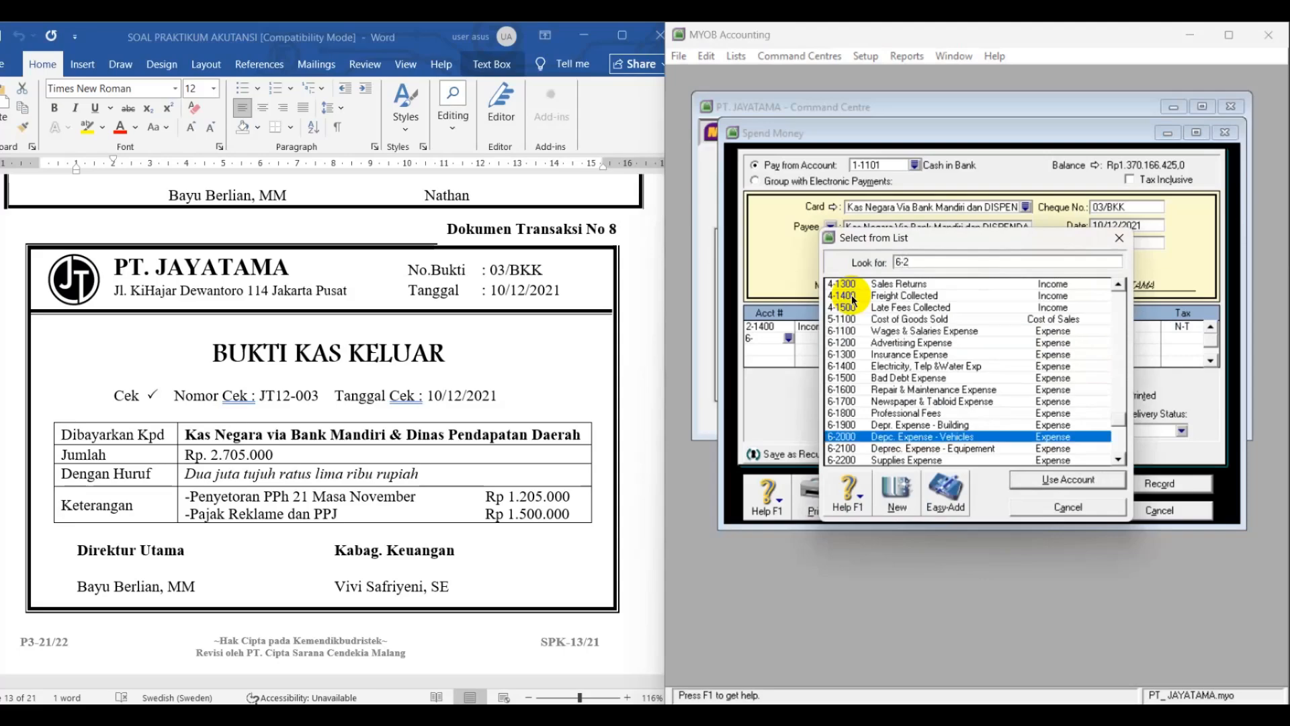
type("400")
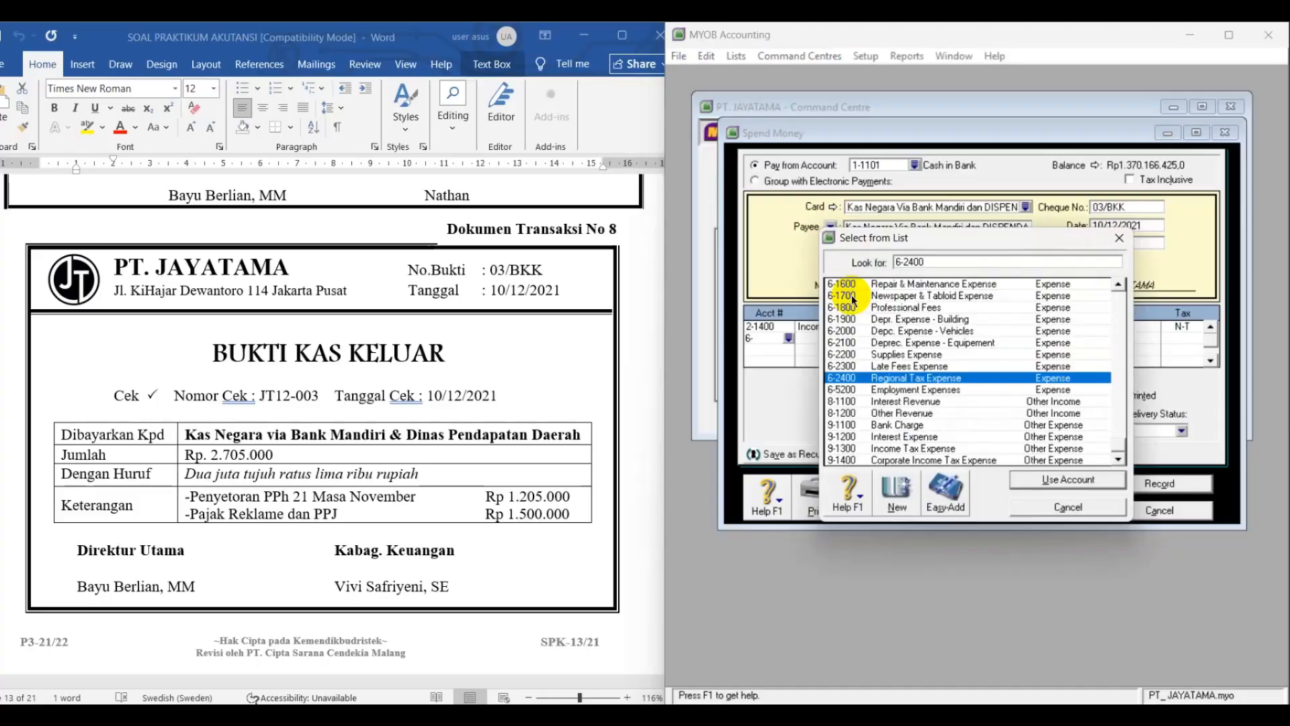
key("Return")
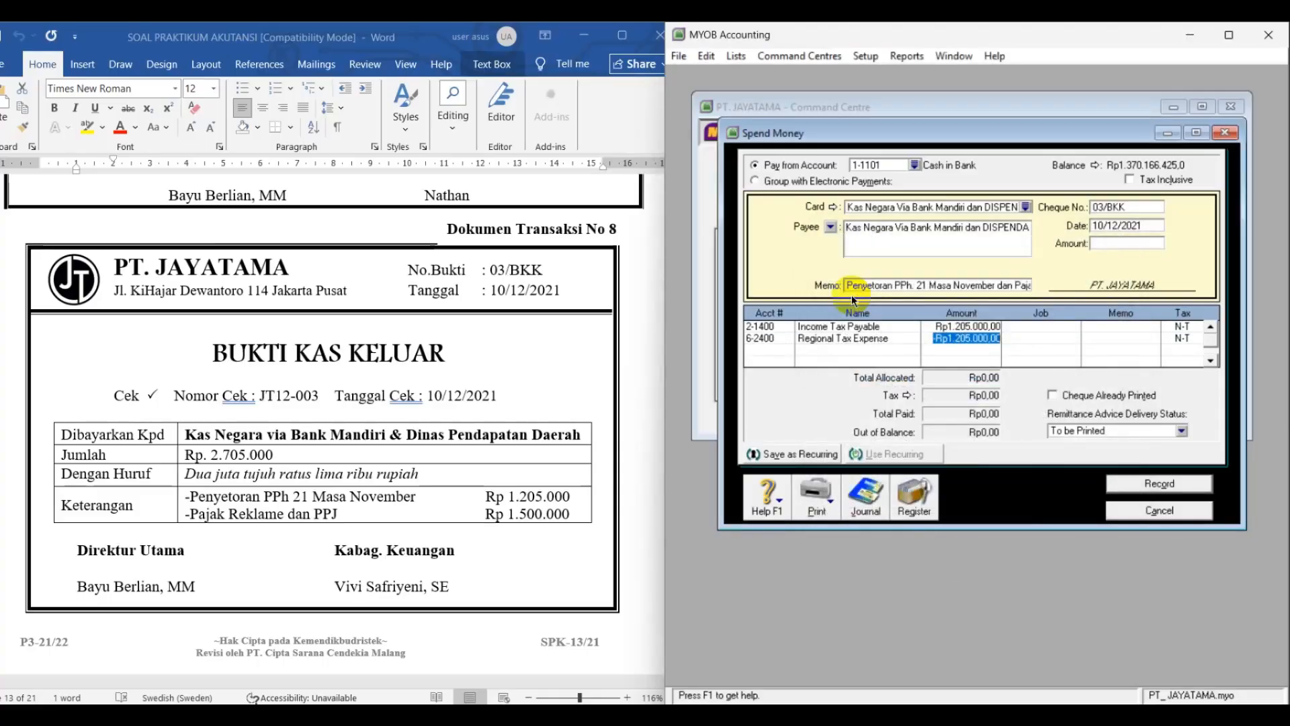
type("1.500.")
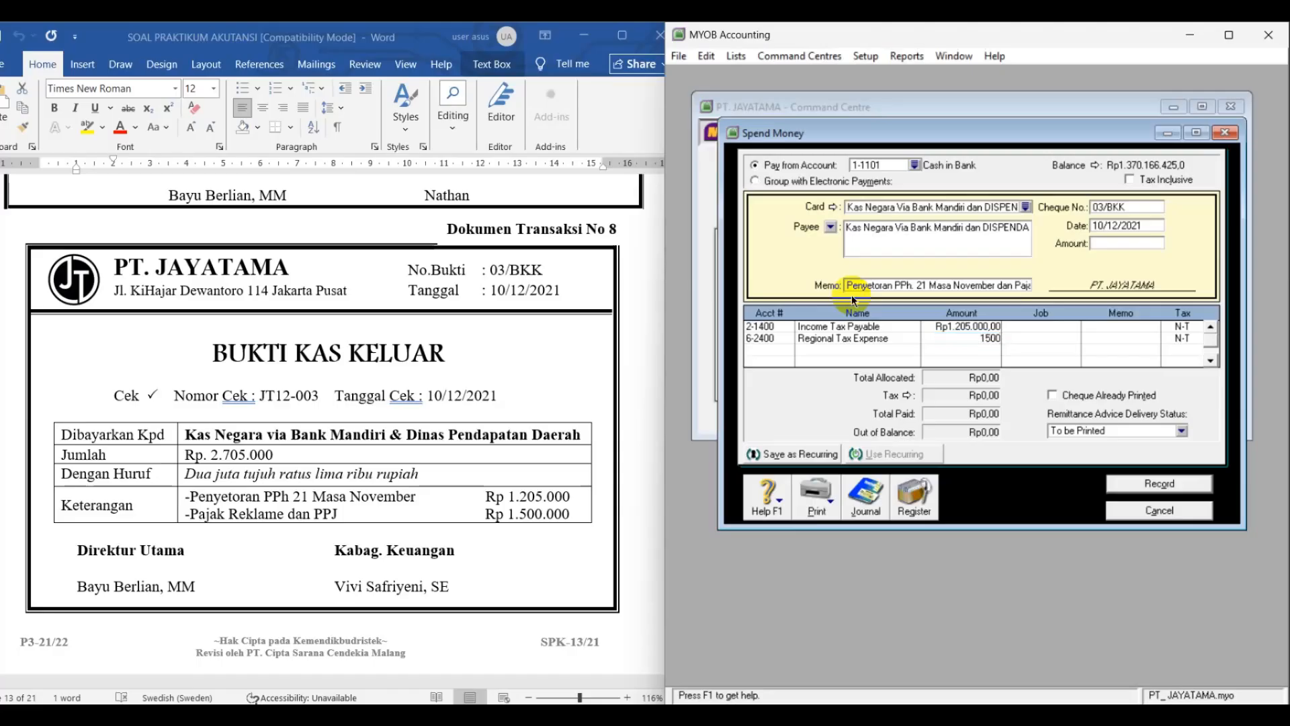
type("000")
key("Tab")
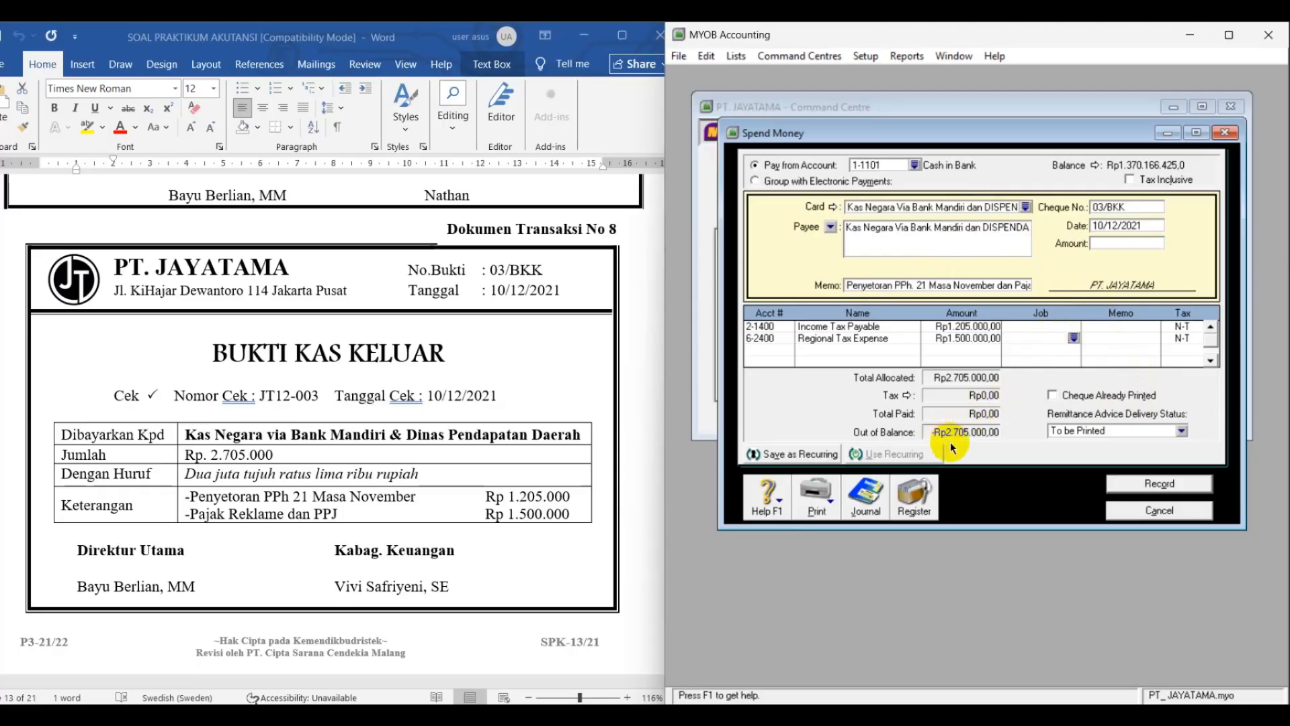
left_click(1113, 243)
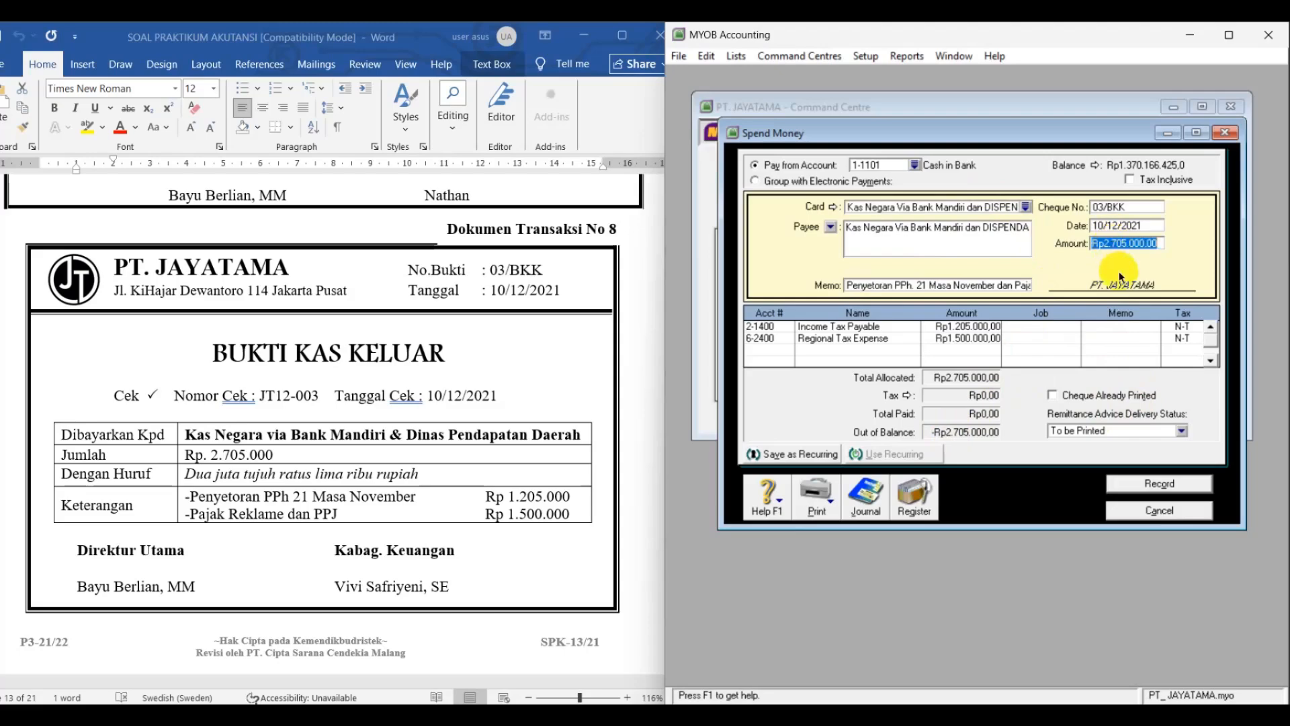
key("Tab")
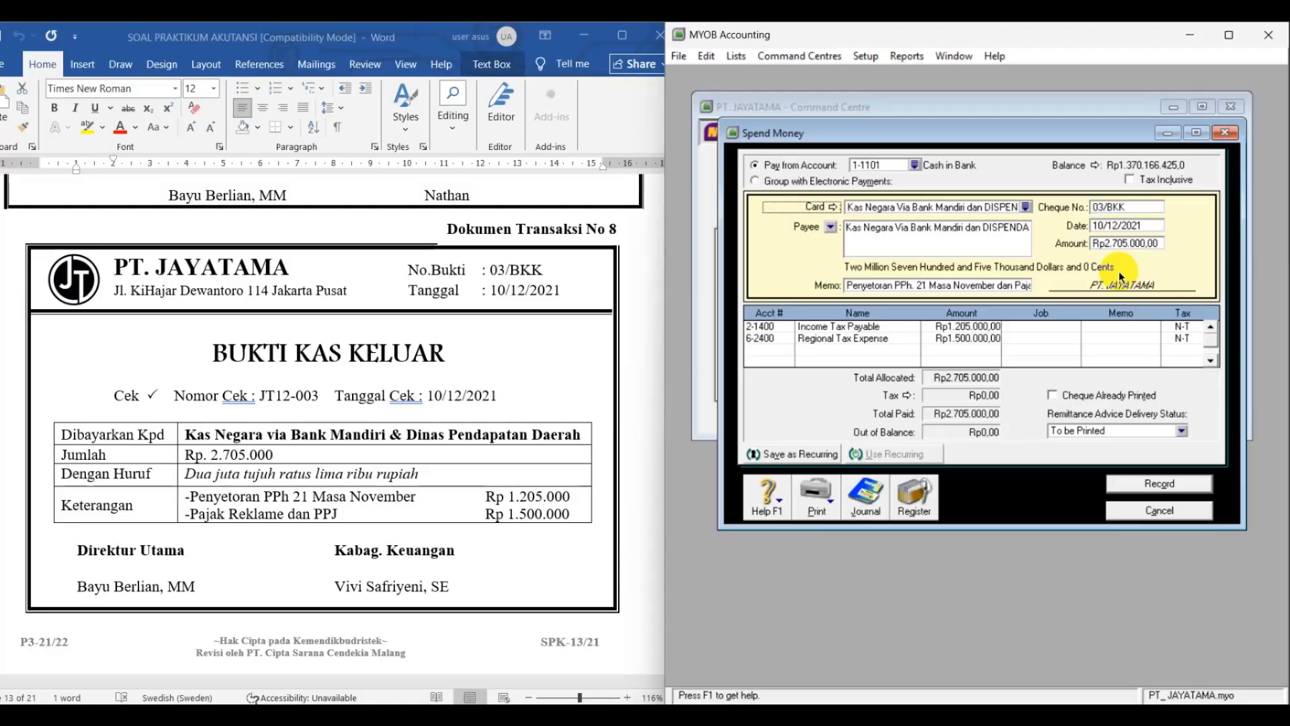
Check the transaction recap of payment 03/BKK, then record it and close the blank payment form
key("ctrl+r")
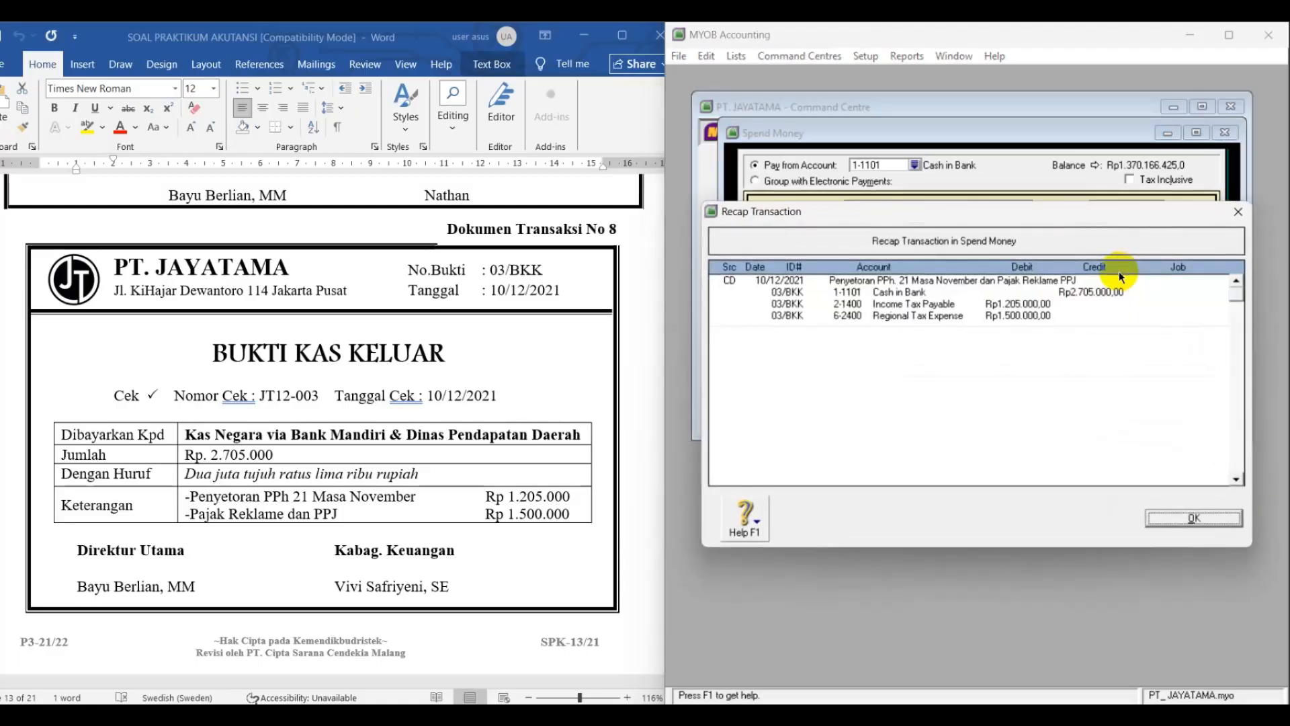
left_click(1165, 517)
left_click(1168, 487)
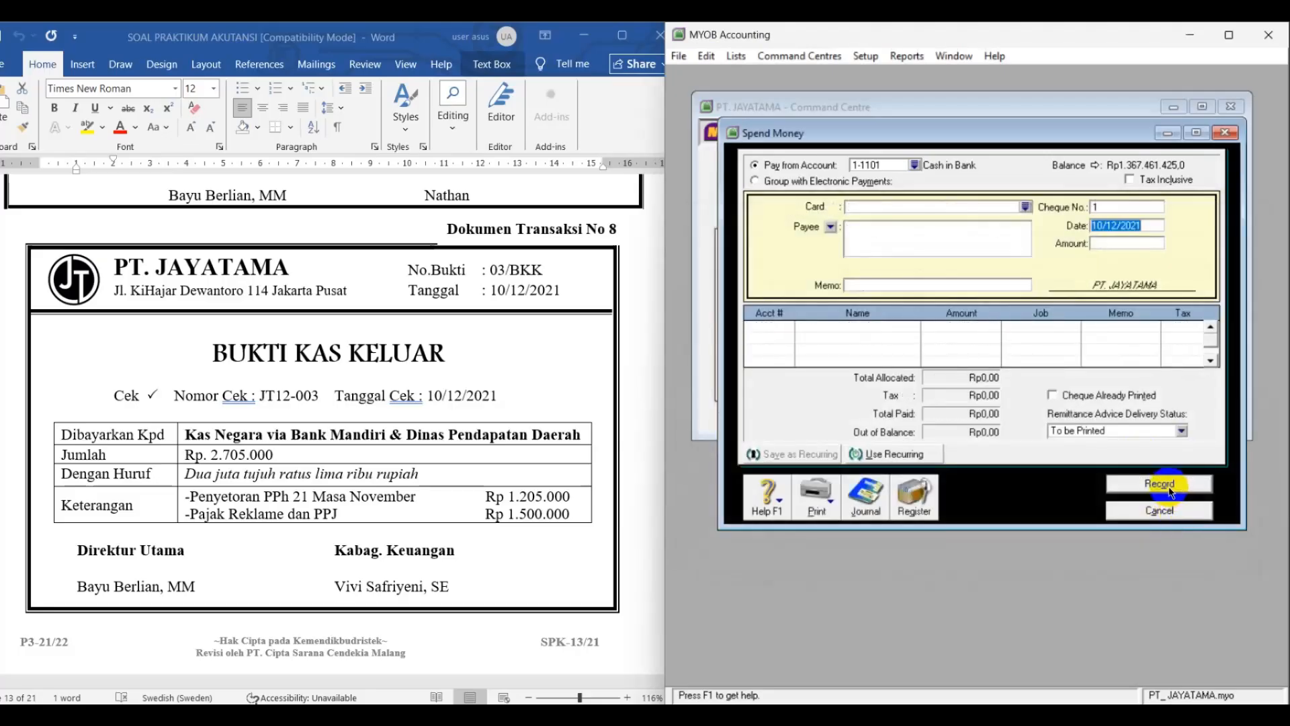
left_click(1160, 512)
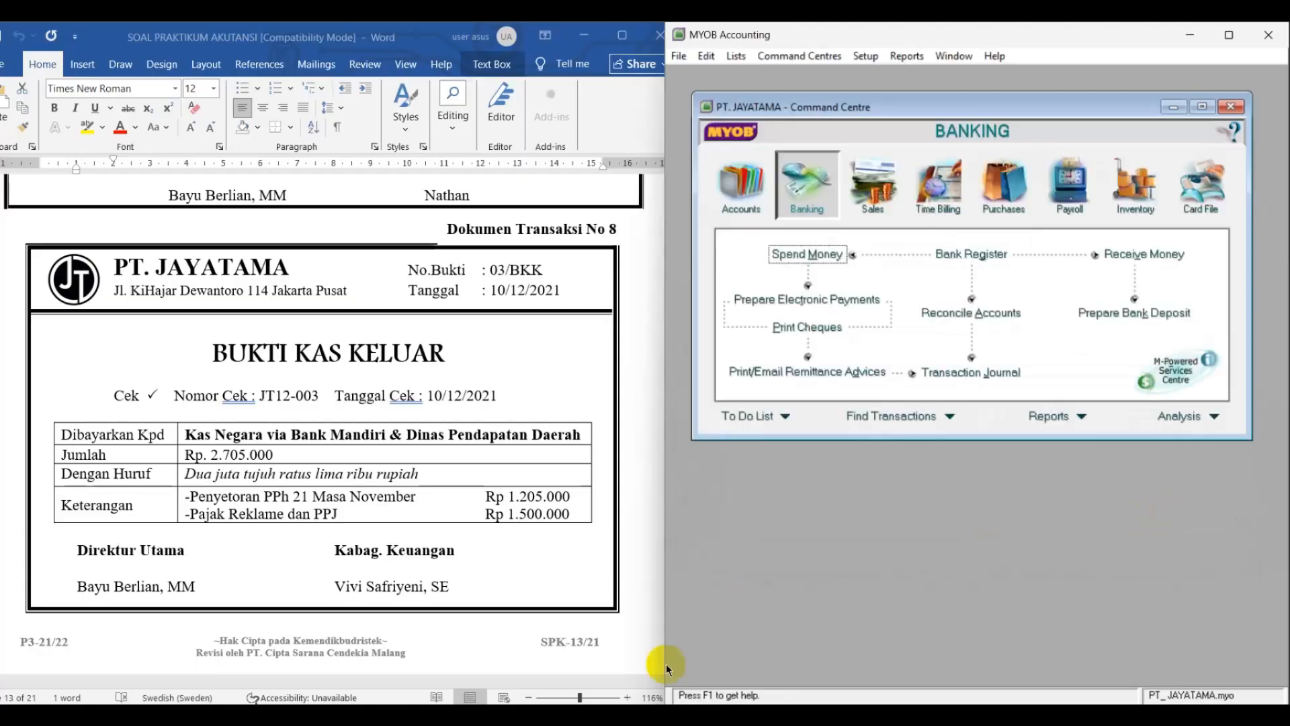